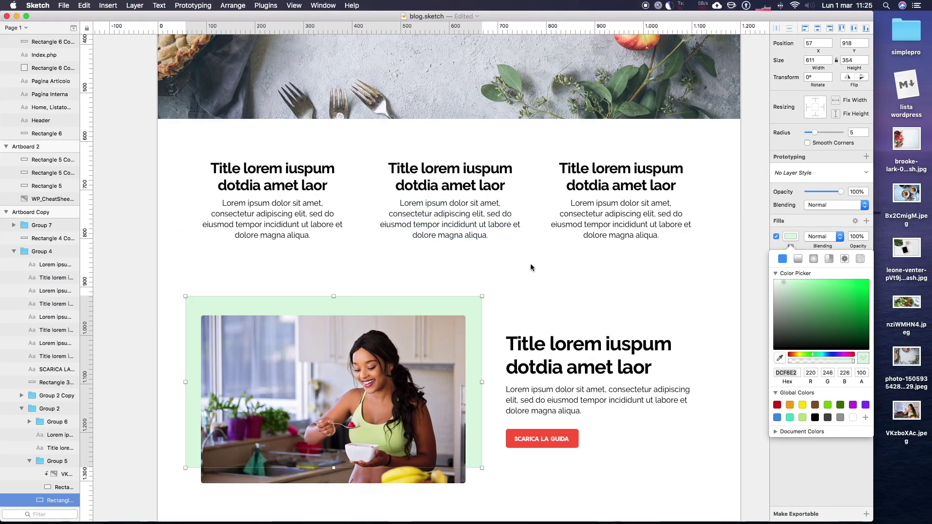
Scroll up the blog.sketch canvas to inspect the three centred feature columns
scroll(531, 267, "up", 3)
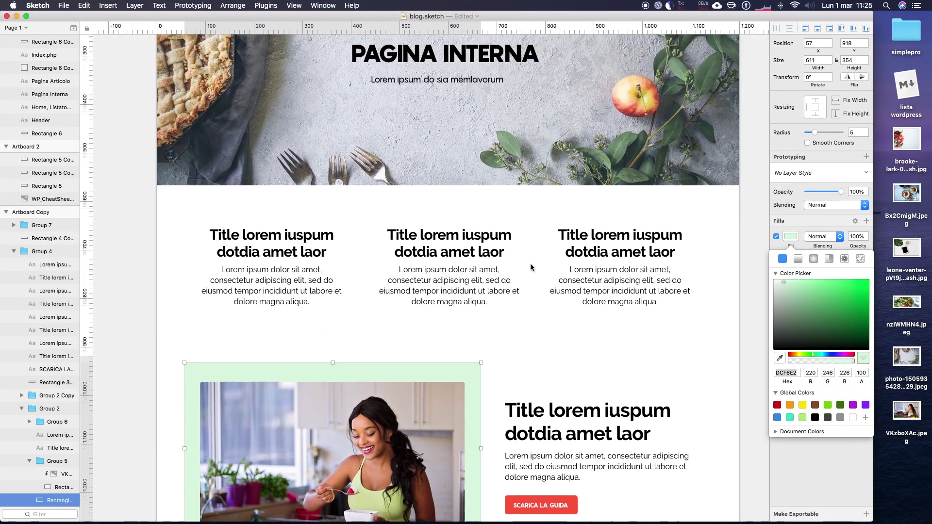
scroll(531, 267, "up", 5)
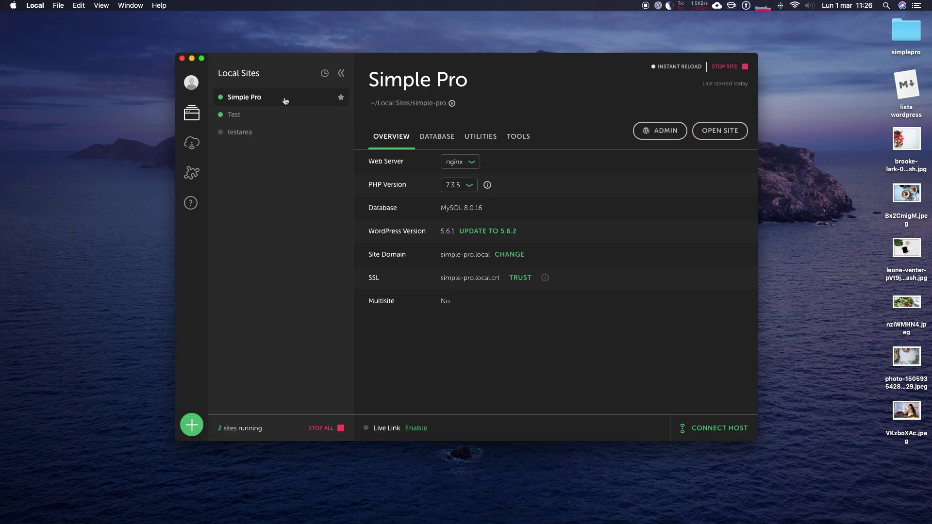
Clone the Simple Pro site in Local as a new site named 'Simple Pro v2'
right_click(285, 101)
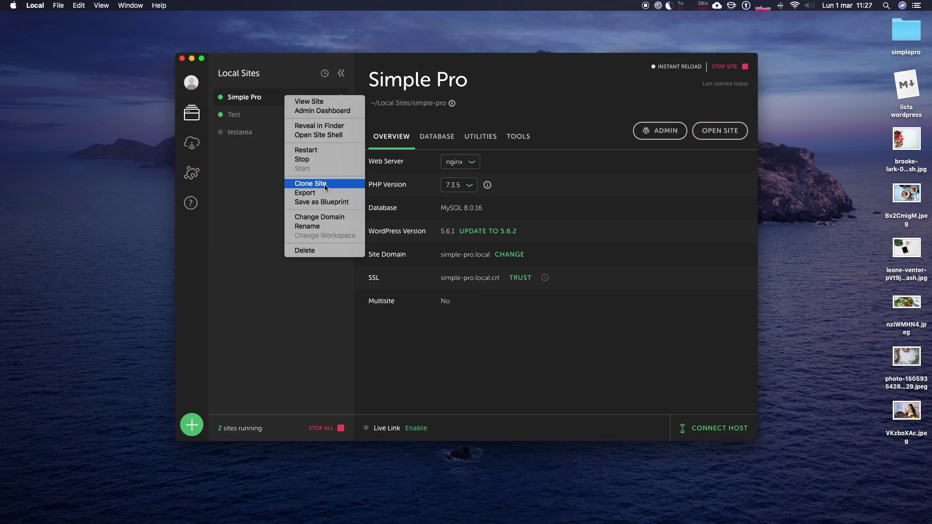
left_click(325, 187)
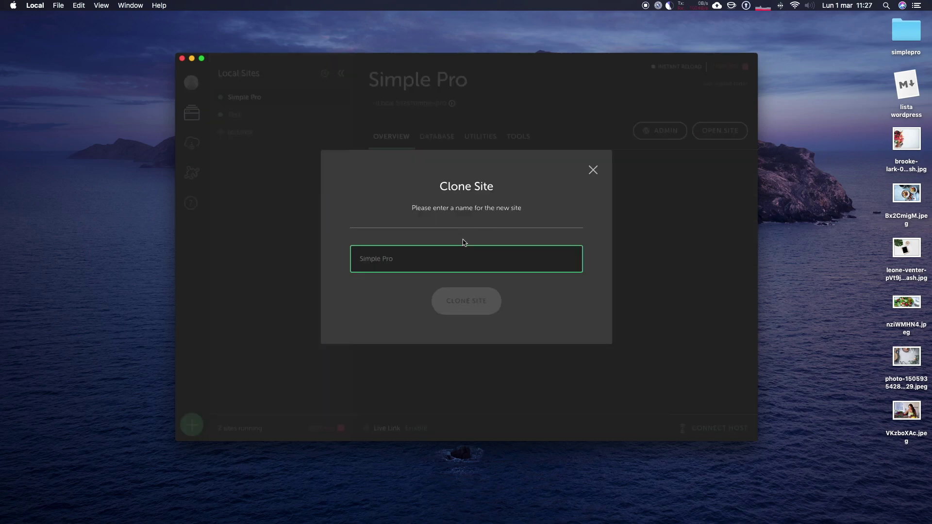
type("Simple Pro v2")
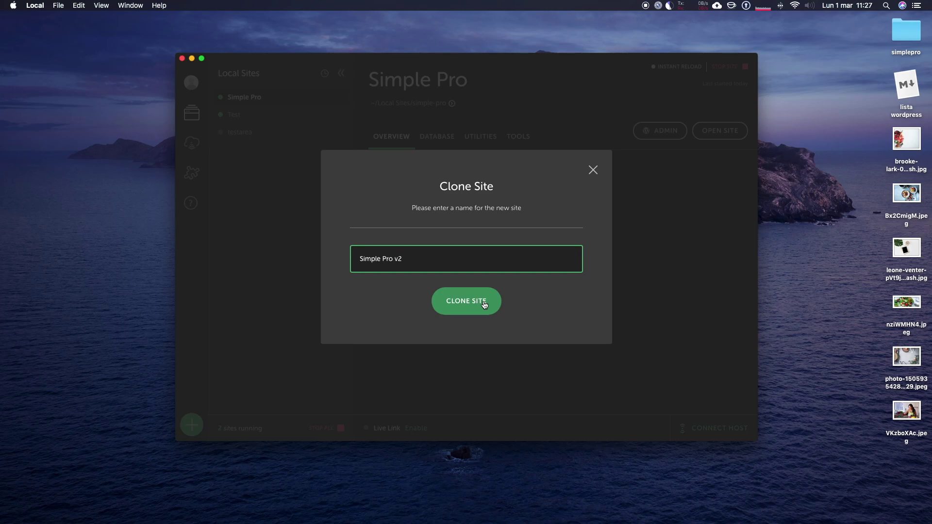
left_click(484, 304)
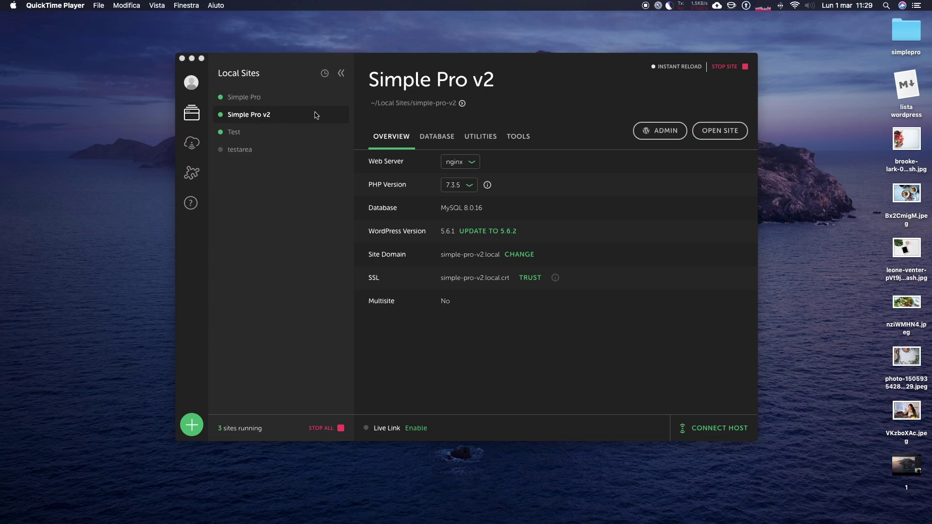
Open simple-pro-v2.local in Chrome, compare it with simple-pro.local, and close the extra tabs
left_click(729, 135)
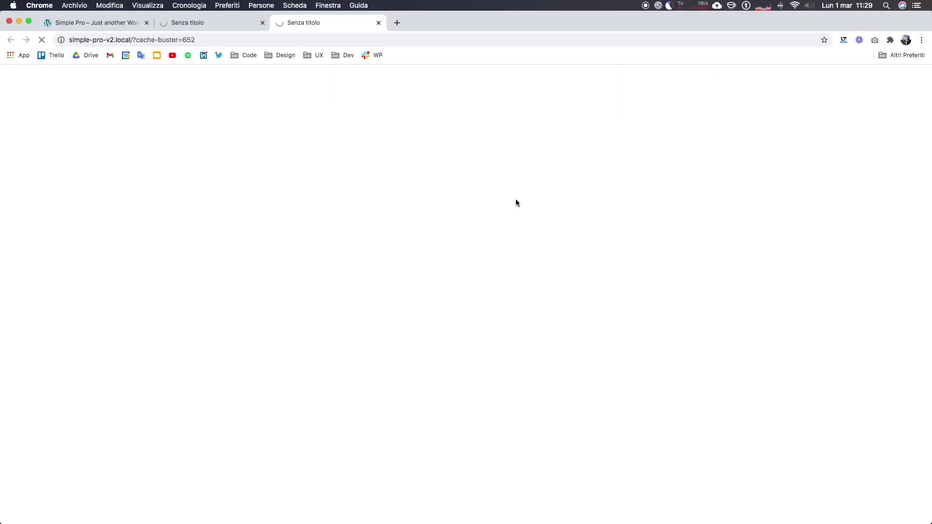
left_click(262, 23)
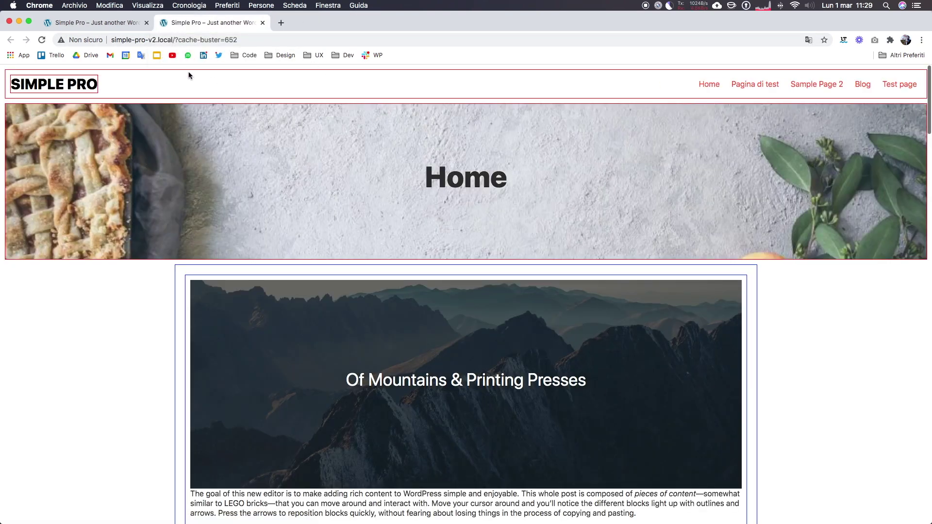
left_click(121, 23)
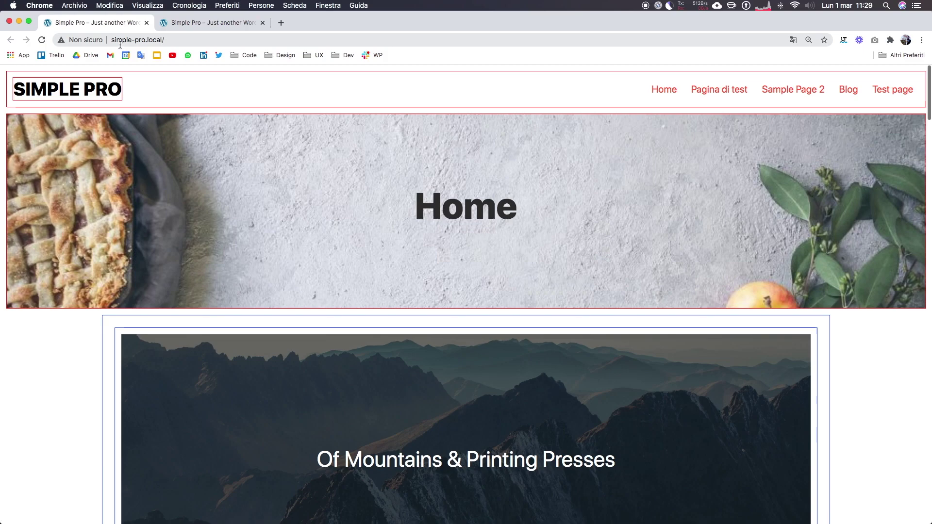
left_click(210, 24)
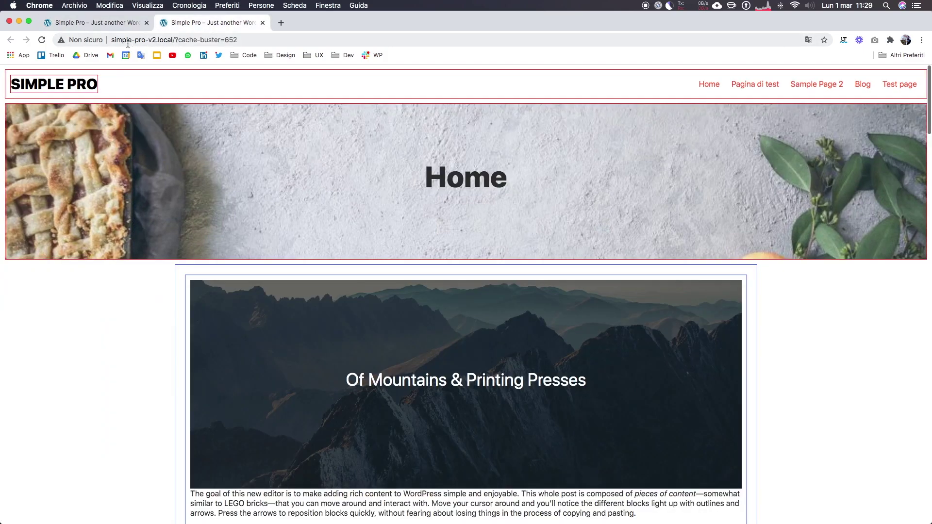
left_click(146, 23)
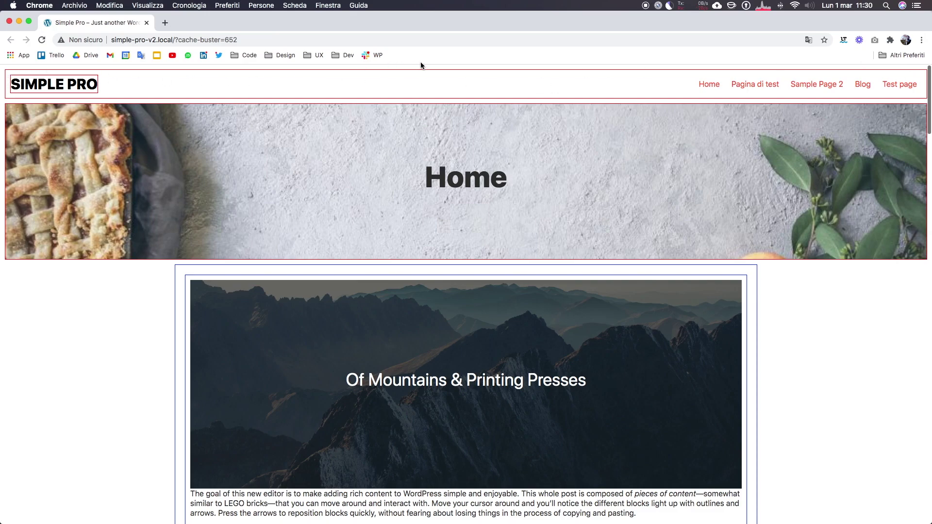
Glance at the Sketch mockup's header and hero, then return to Local's Simple Pro v2 overview
key("ctrl+Right")
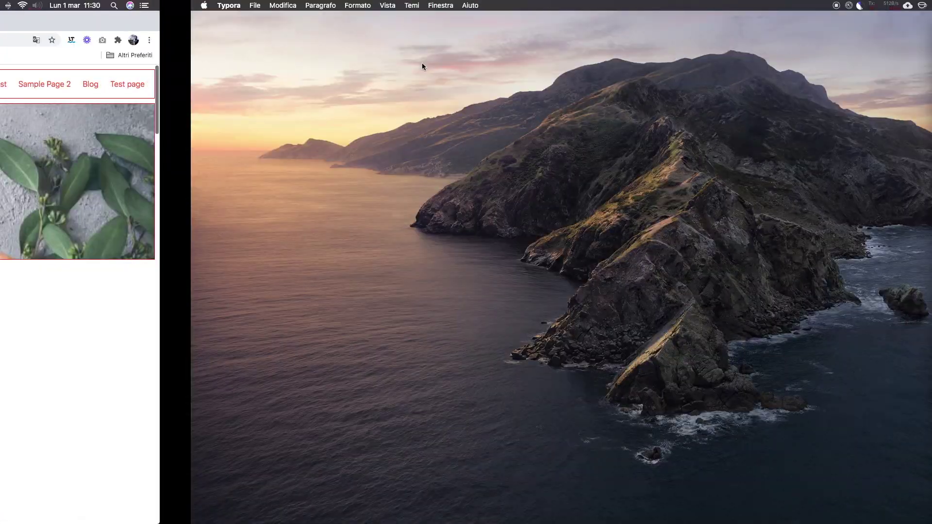
key("ctrl+Right")
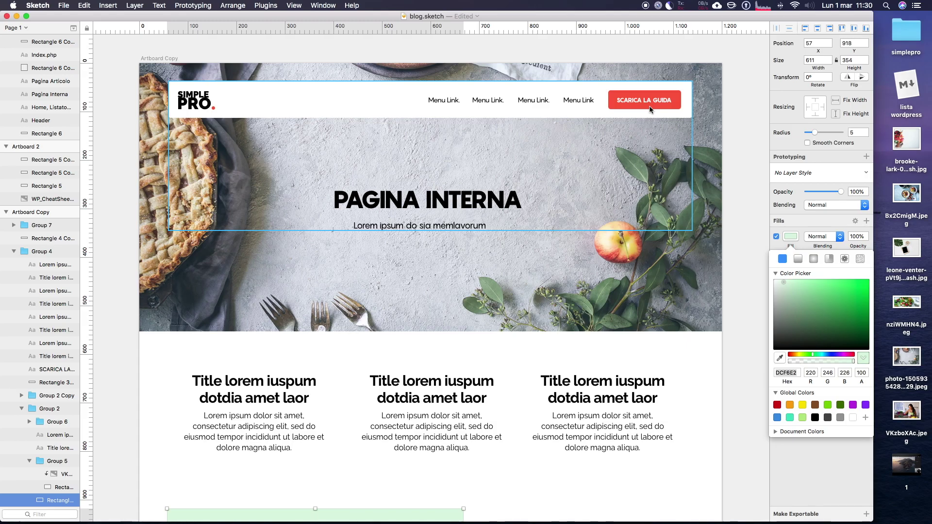
key("ctrl+Right")
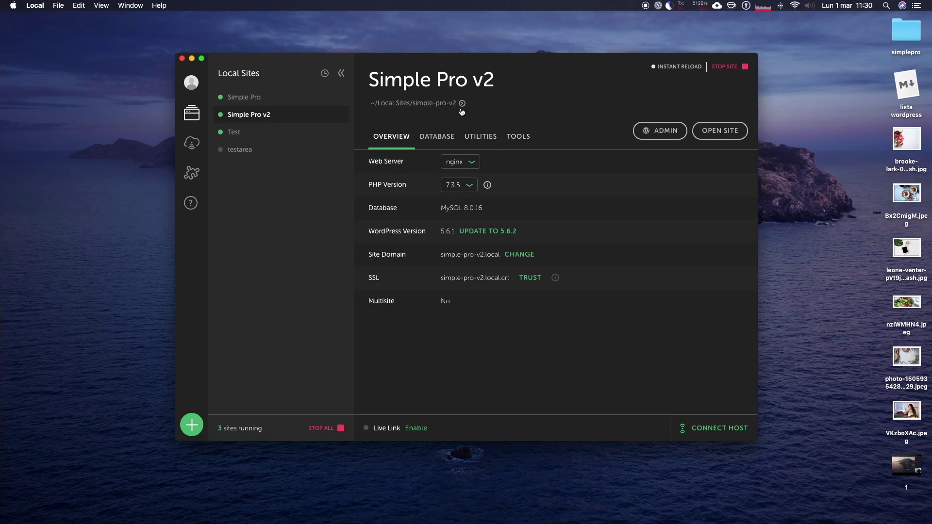
Open the Simple Pro v2 site's app/public/wp-content/themes folder in Finder
left_click(462, 103)
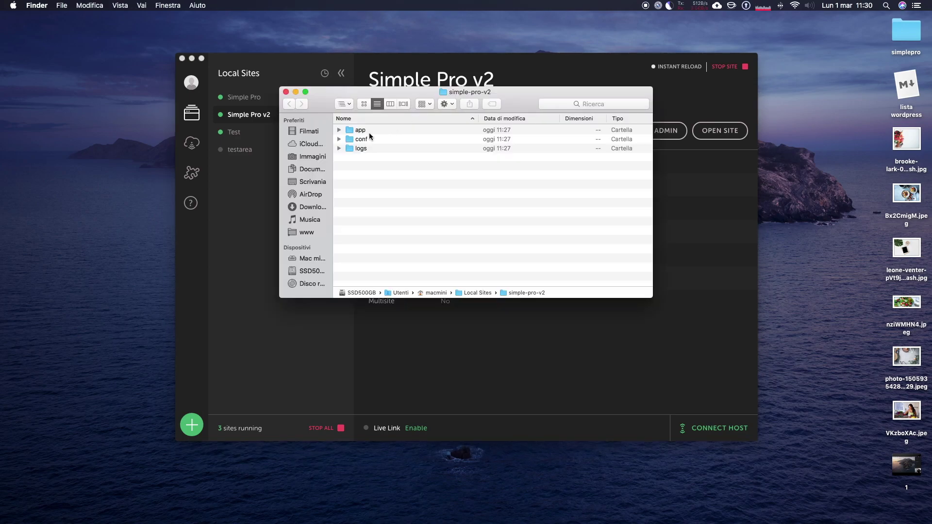
double_click(363, 130)
double_click(364, 130)
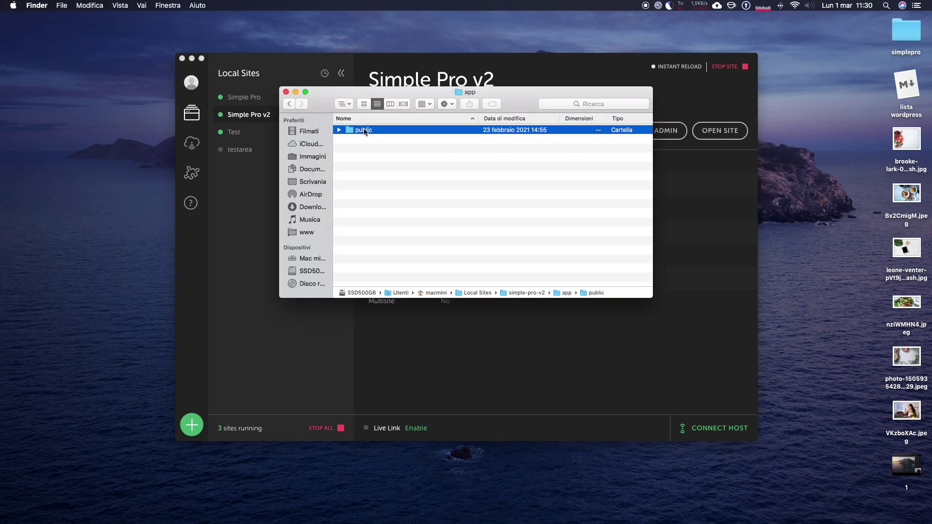
double_click(373, 214)
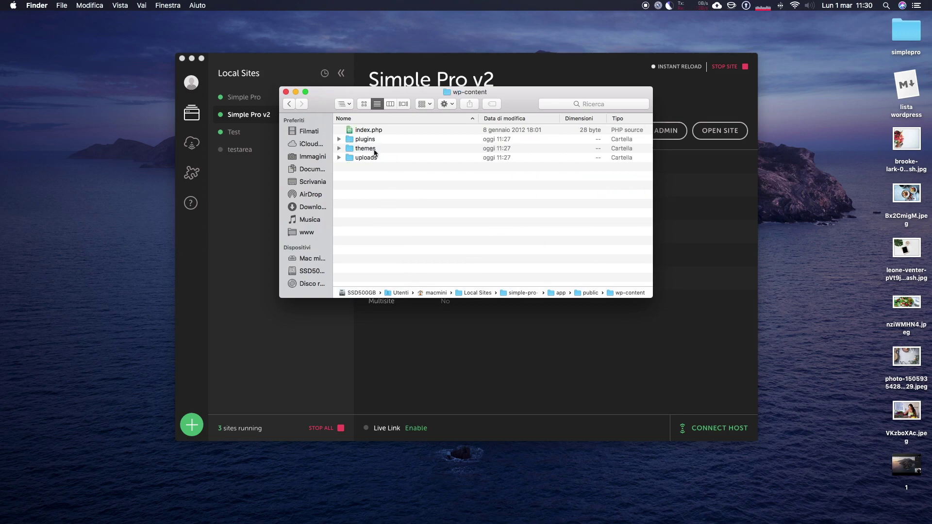
double_click(374, 152)
Rename the simplepro theme folder to simplepro-v2 and open it as an Atom project
left_click(382, 141)
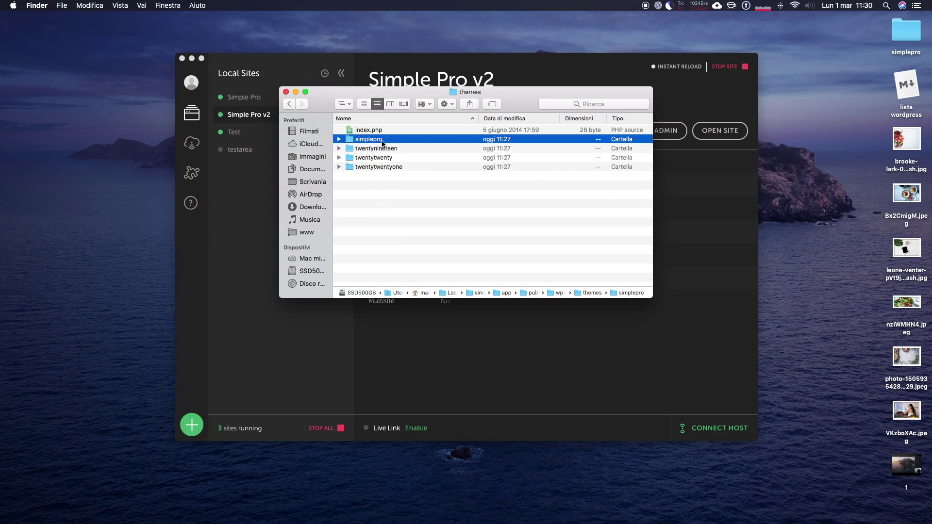
key("Return")
type("-v2")
key("Return")
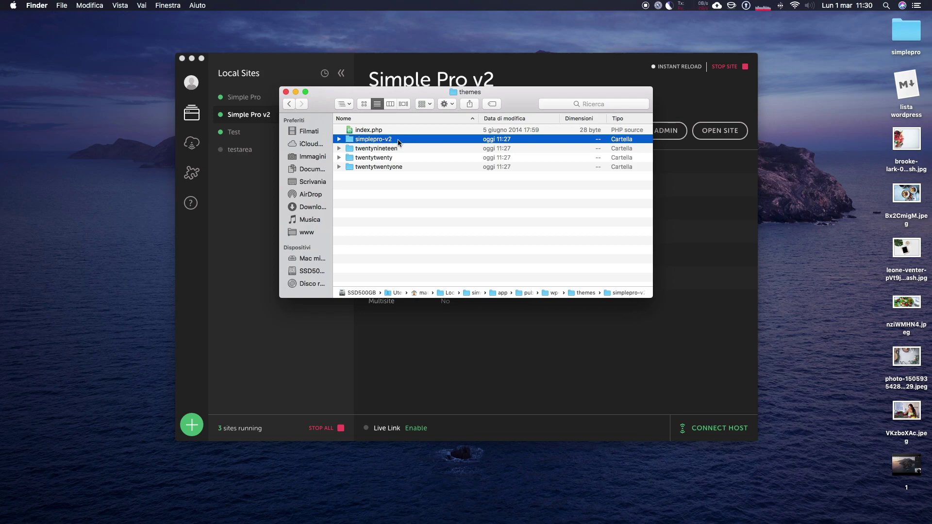
left_click_drag(352, 141, 557, 510)
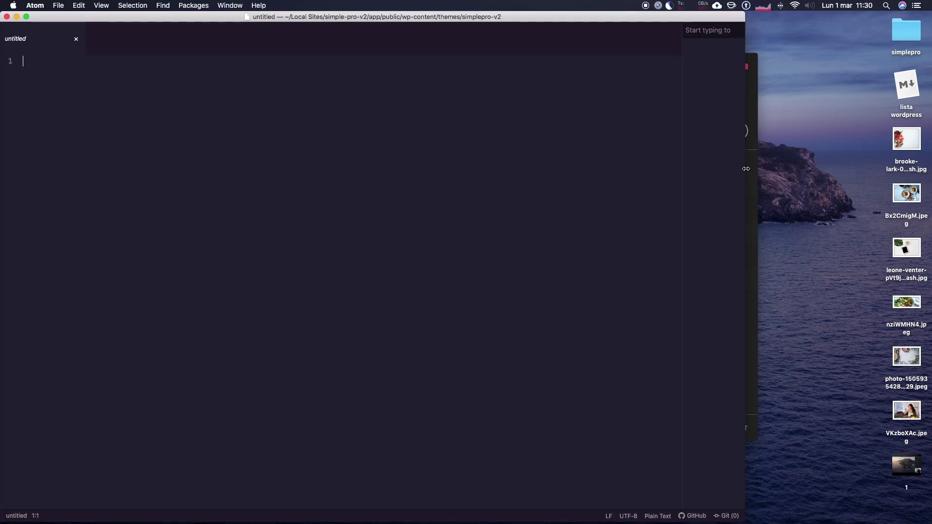
Move the Atom window onto its own desktop Space
key("ctrl+Up")
left_click_drag(253, 310, 525, 43)
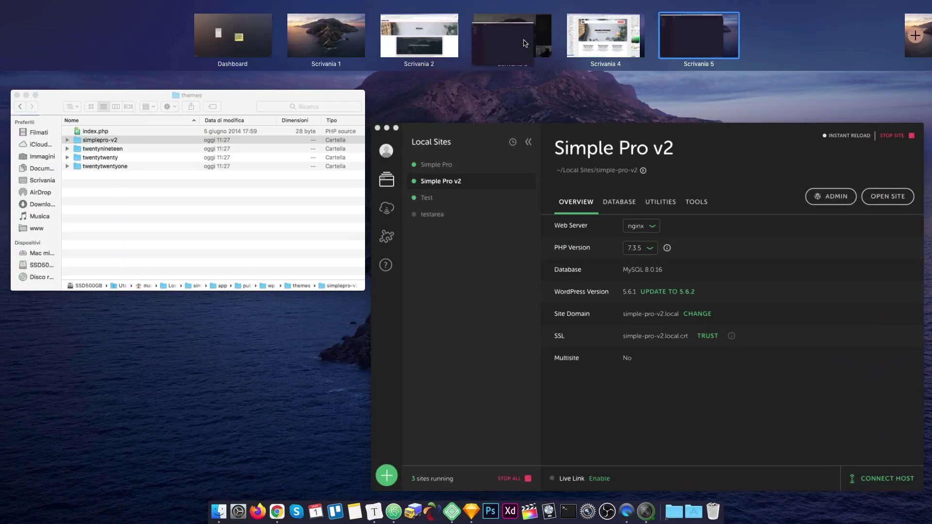
left_click(512, 39)
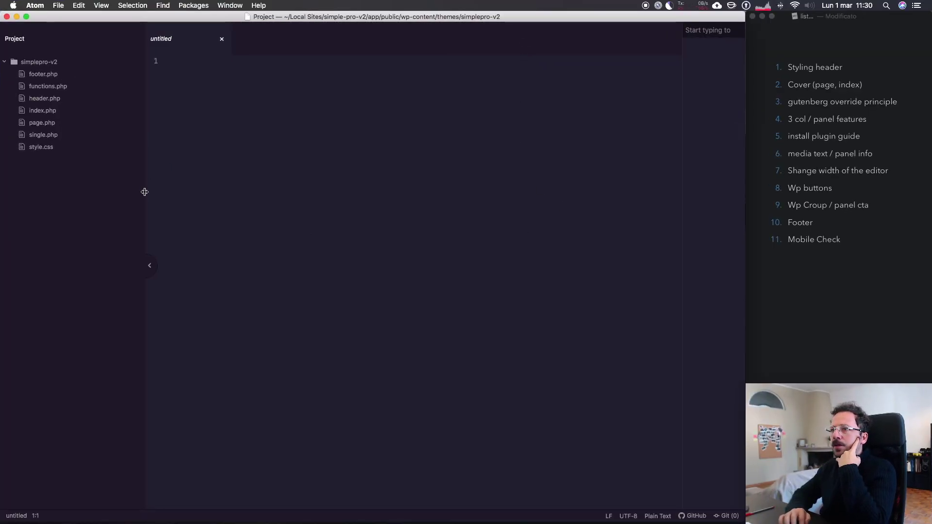
Change the Theme Name in style.css to 'Simple Pro v2'
left_click_drag(145, 192, 103, 190)
left_click(47, 147)
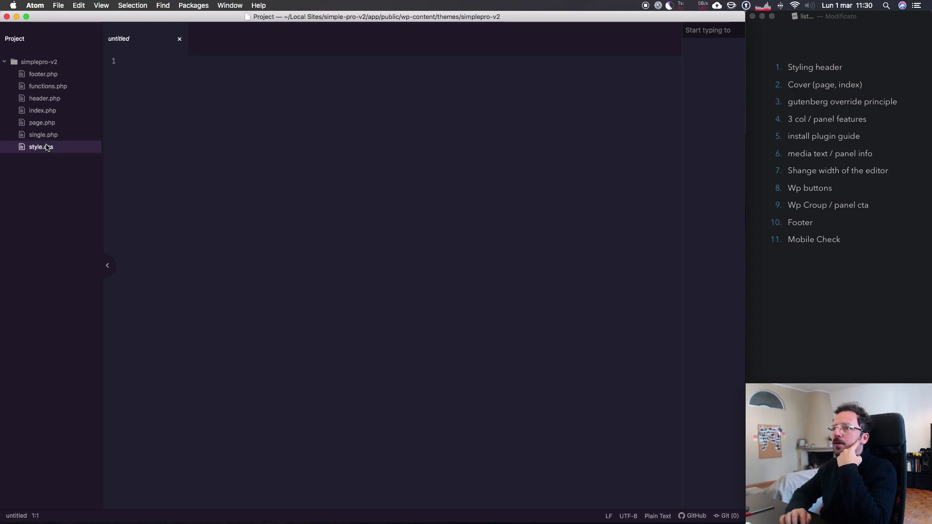
double_click(46, 147)
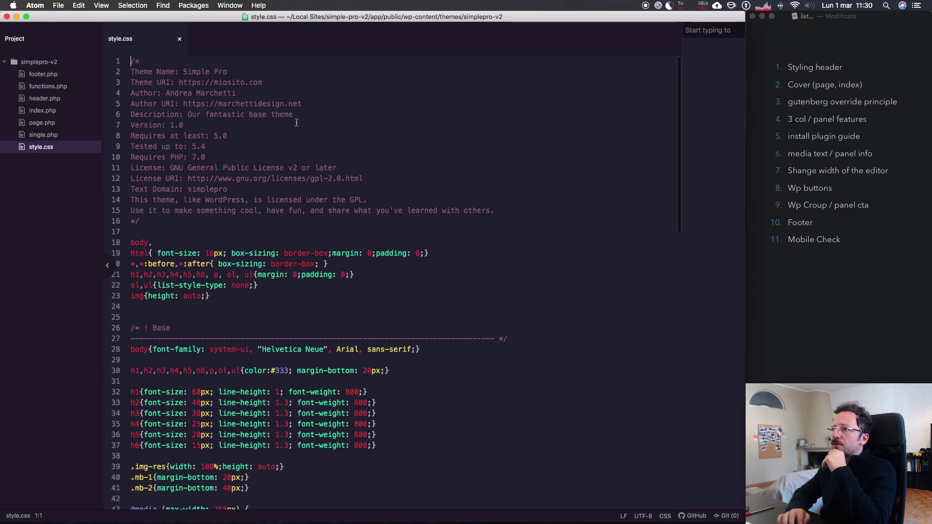
left_click(236, 72)
type("v2")
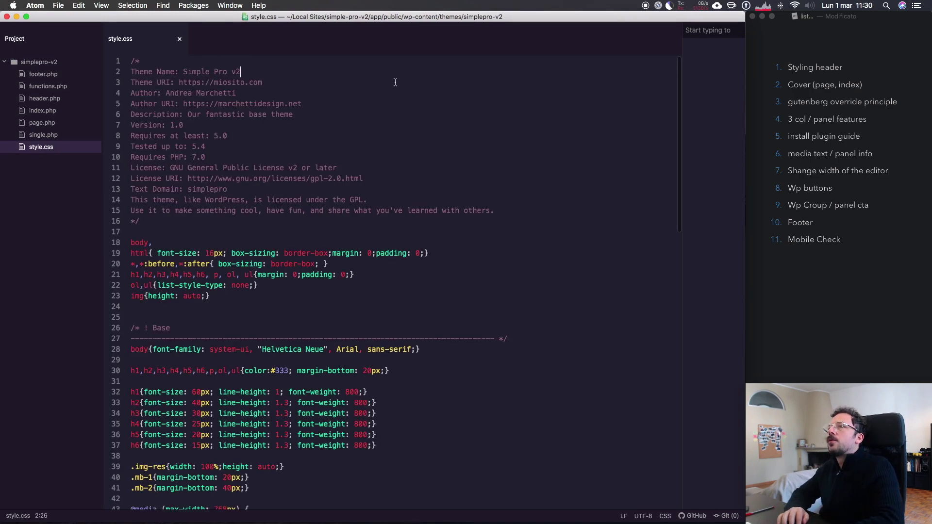
key("ctrl+Left")
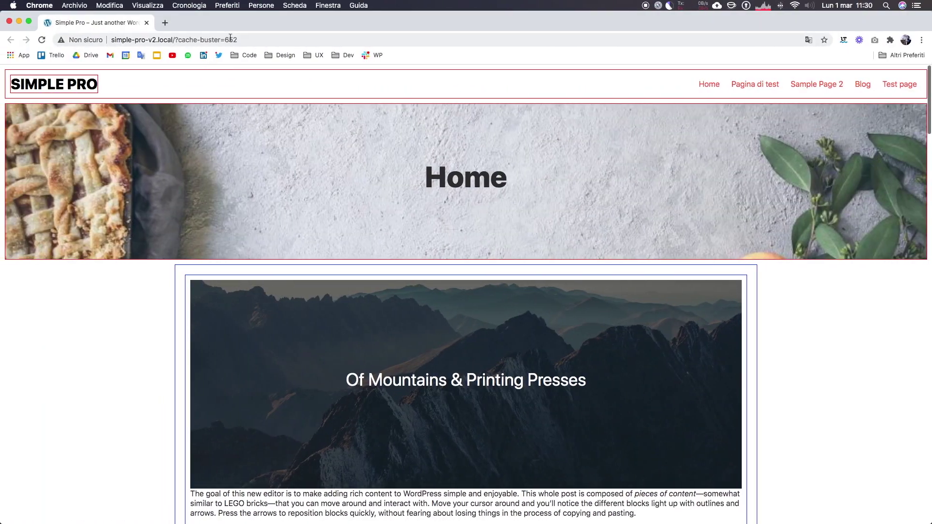
Log in to the simple-pro-v2.local WordPress admin at /wp-admin with the site's username and password
left_click_drag(240, 38, 176, 41)
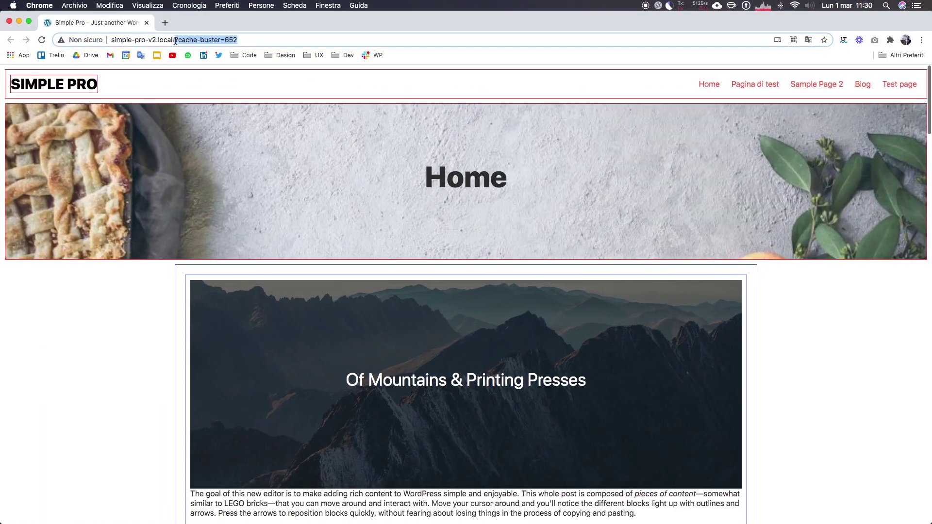
type("wp-admin")
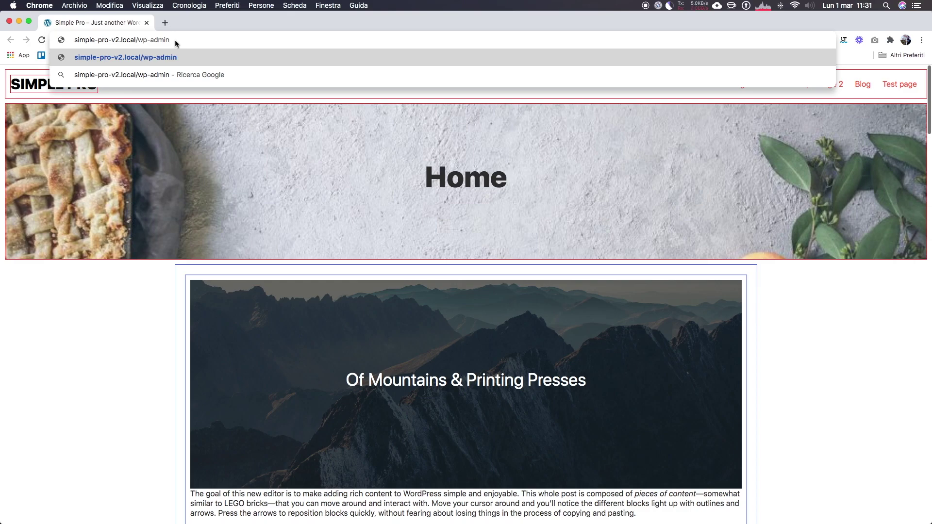
key("Return")
type("pippo")
key("Tab")
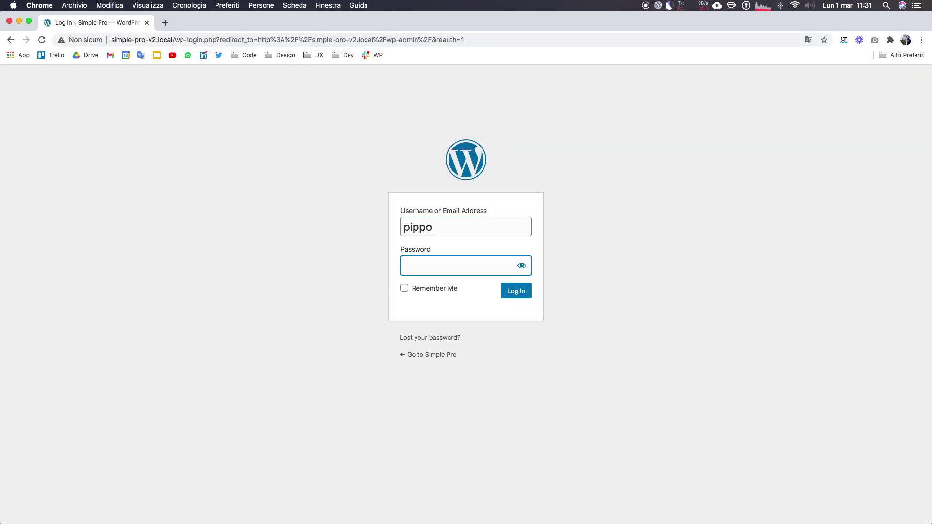
type("pip")
key("Return")
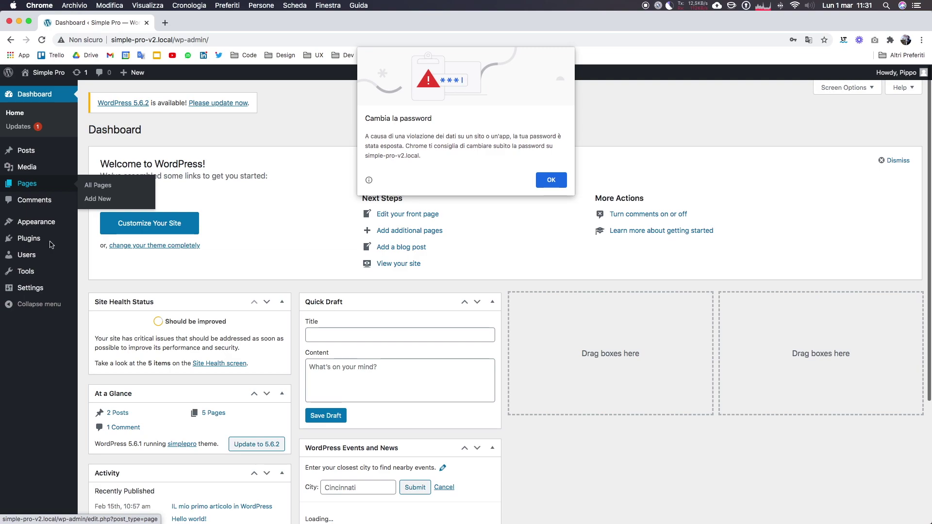
left_click(559, 185)
mouse_move(36, 222)
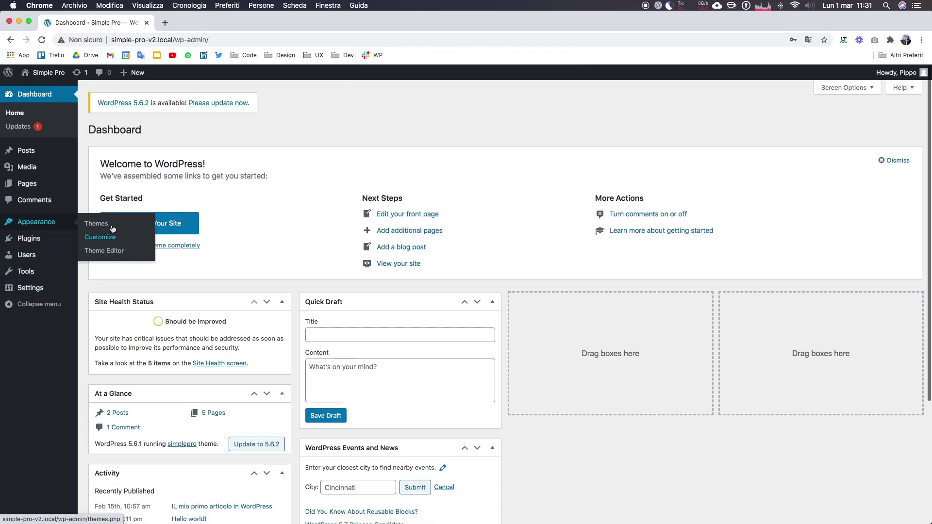
Activate the Simple Pro v2 theme and visit the site's front end
left_click(109, 224)
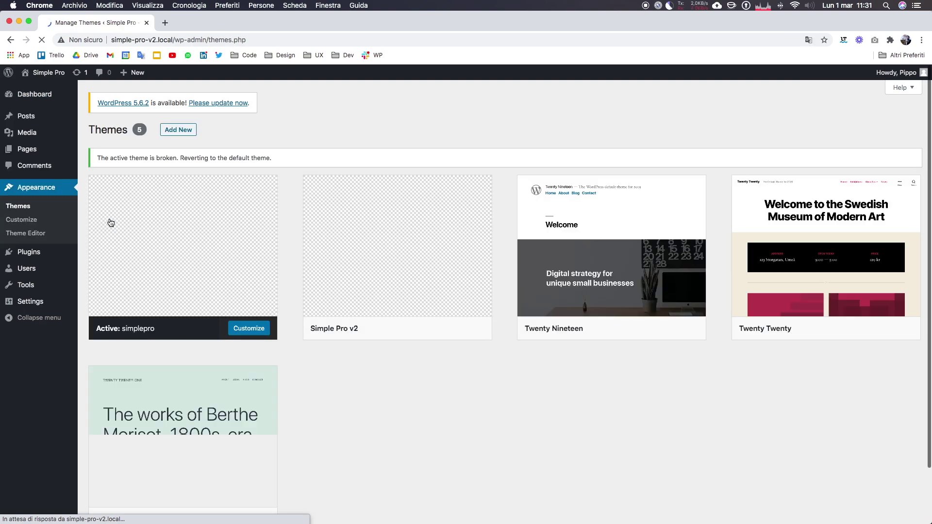
mouse_move(397, 248)
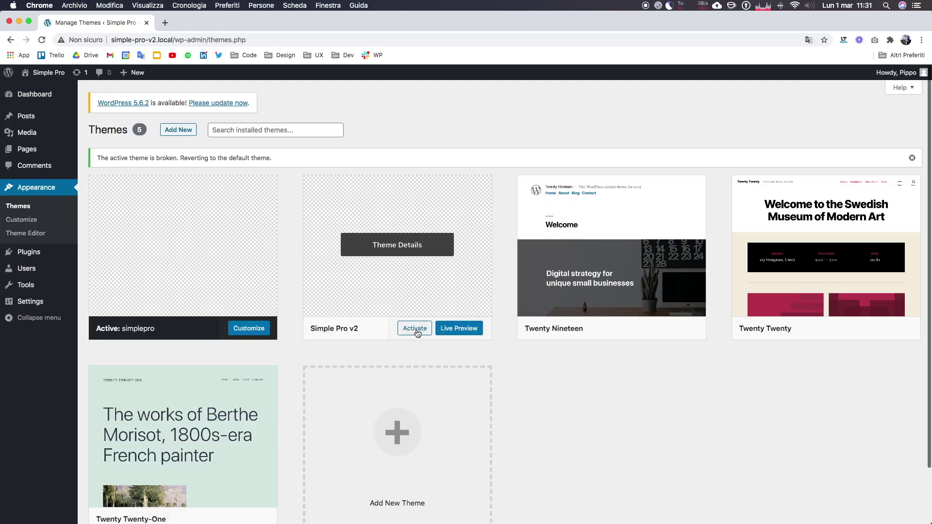
left_click(414, 329)
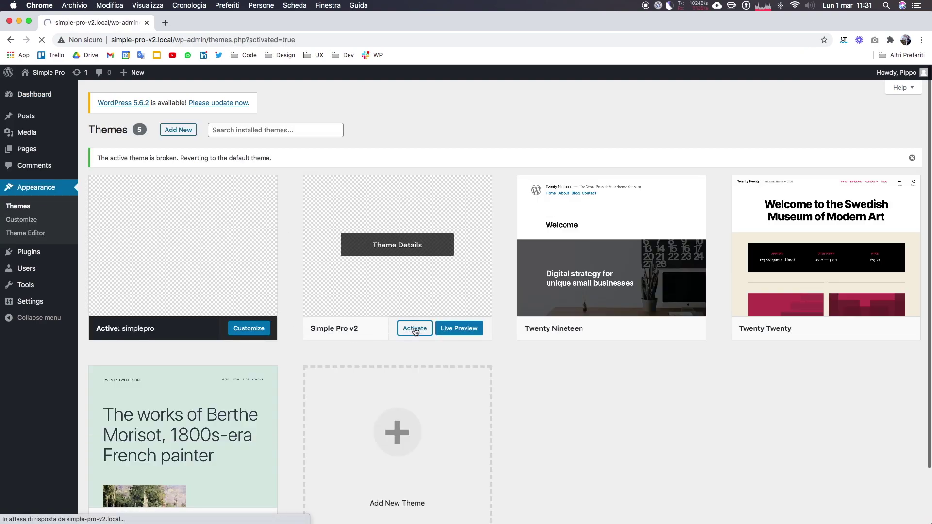
left_click(45, 74)
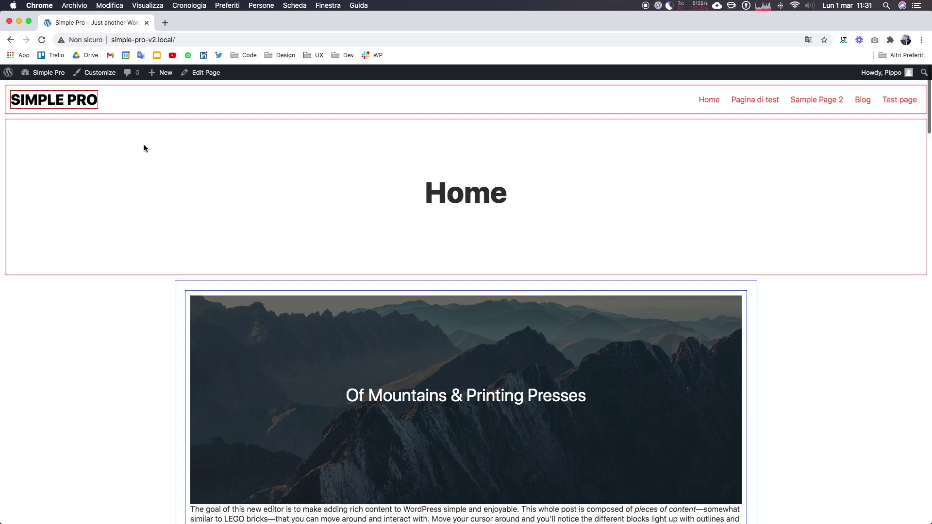
Set the cropped pie-and-apples photo as the header image in the Customizer and publish it
left_click(98, 72)
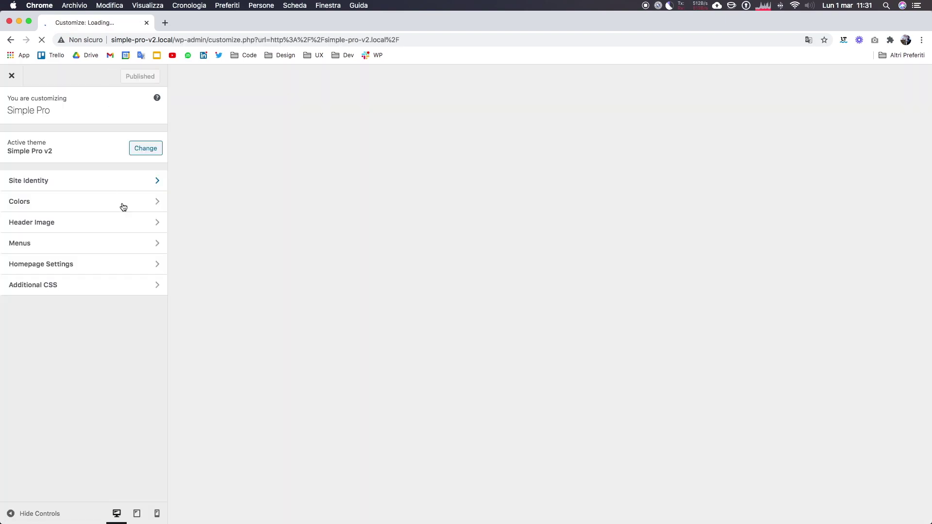
left_click(141, 228)
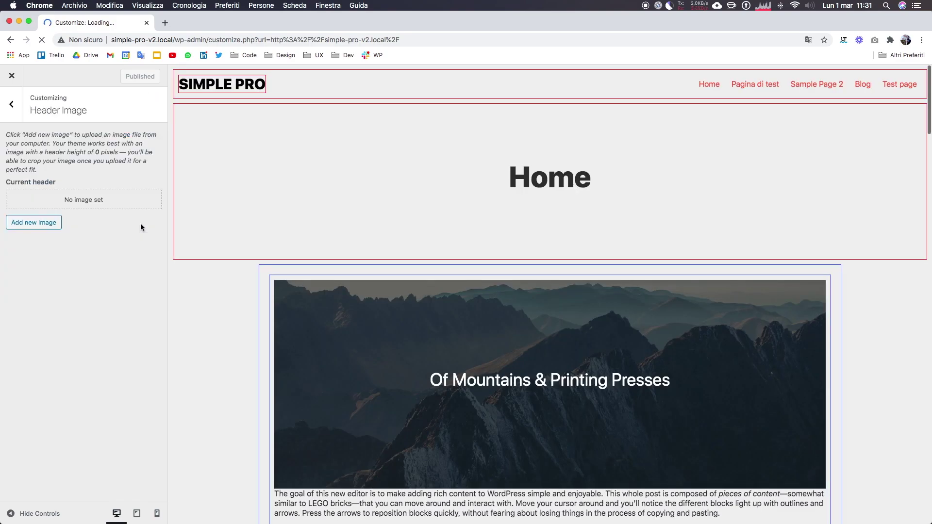
left_click(50, 223)
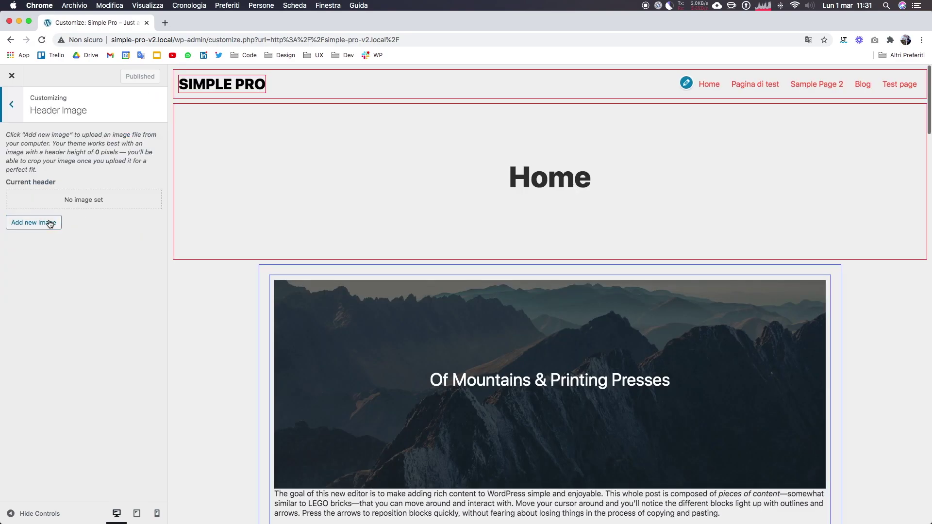
left_click(63, 197)
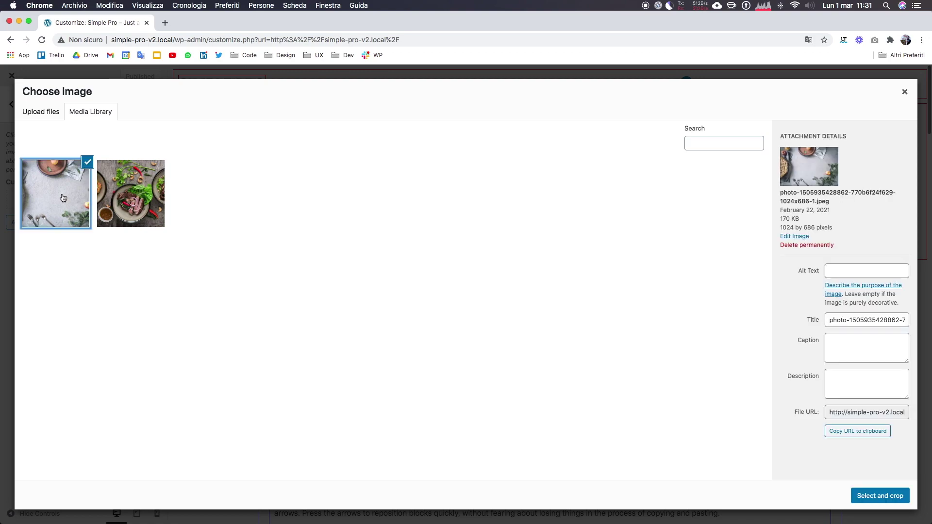
left_click(879, 496)
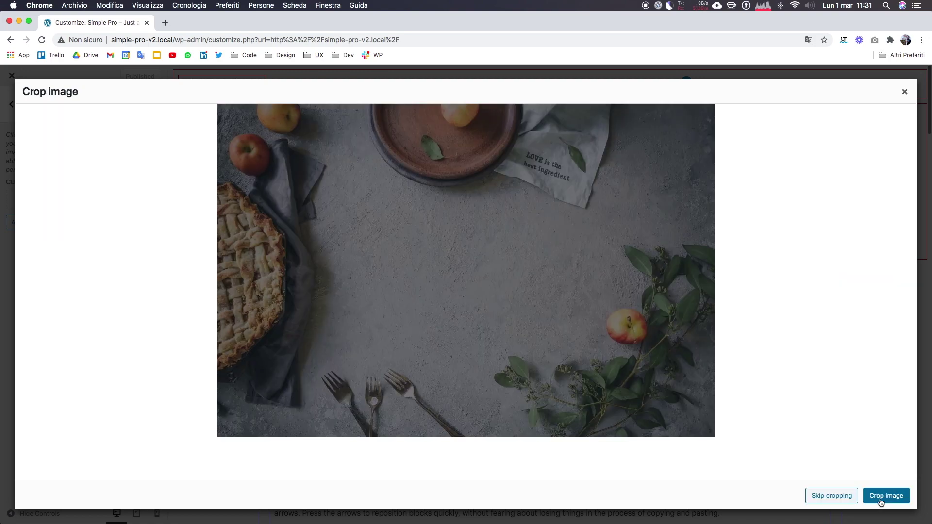
left_click(841, 500)
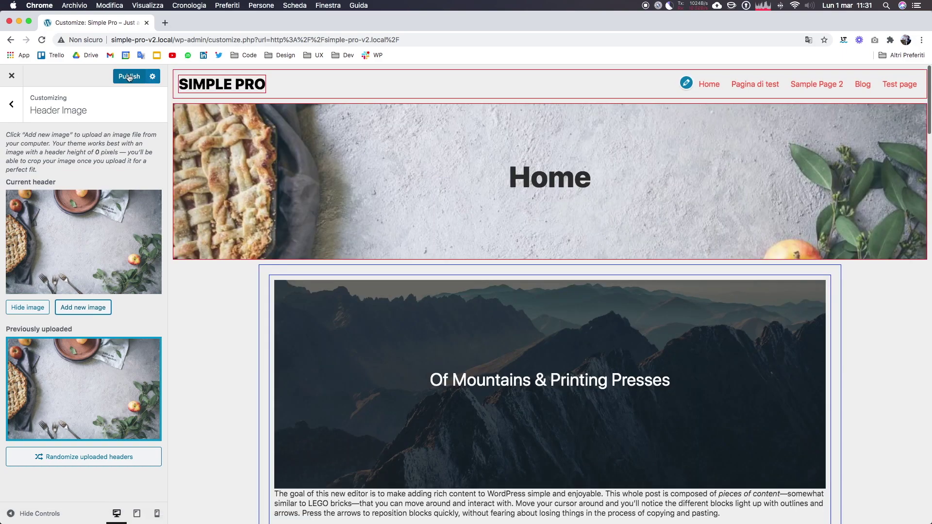
left_click(129, 76)
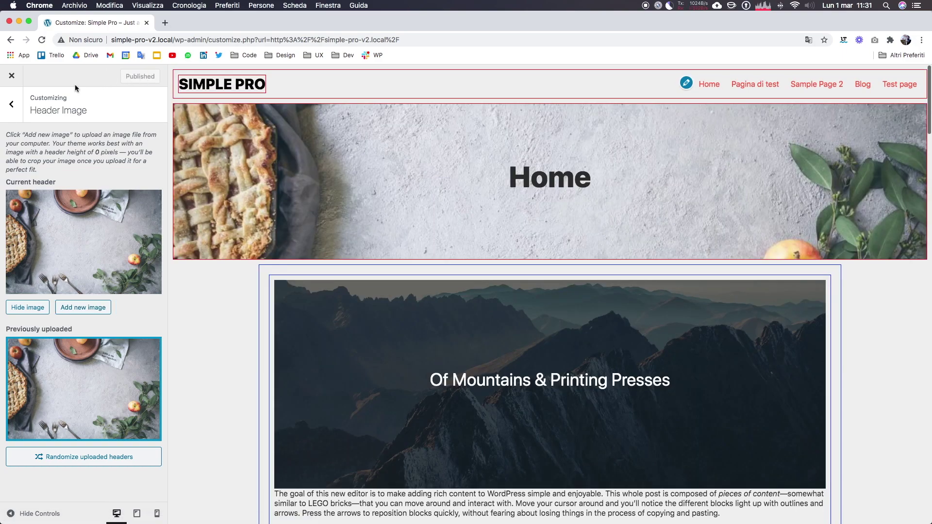
left_click(12, 77)
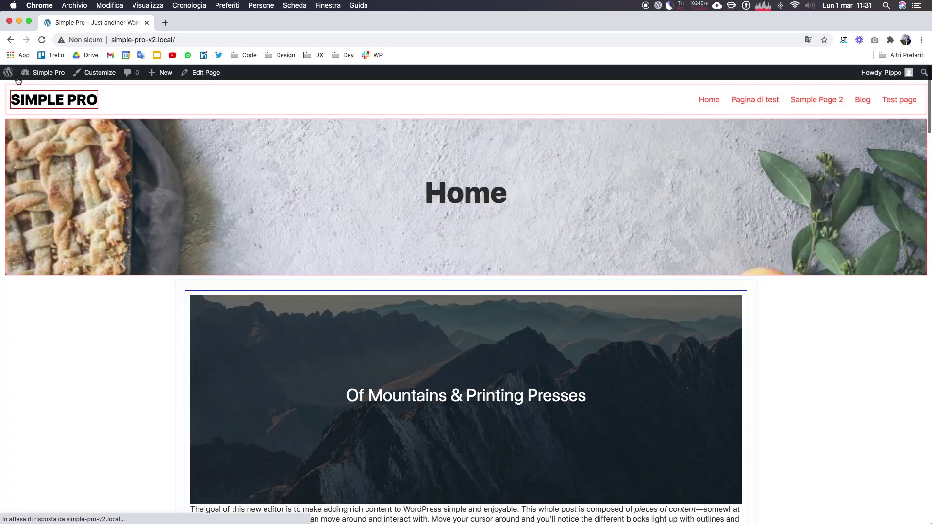
key("ctrl+Right")
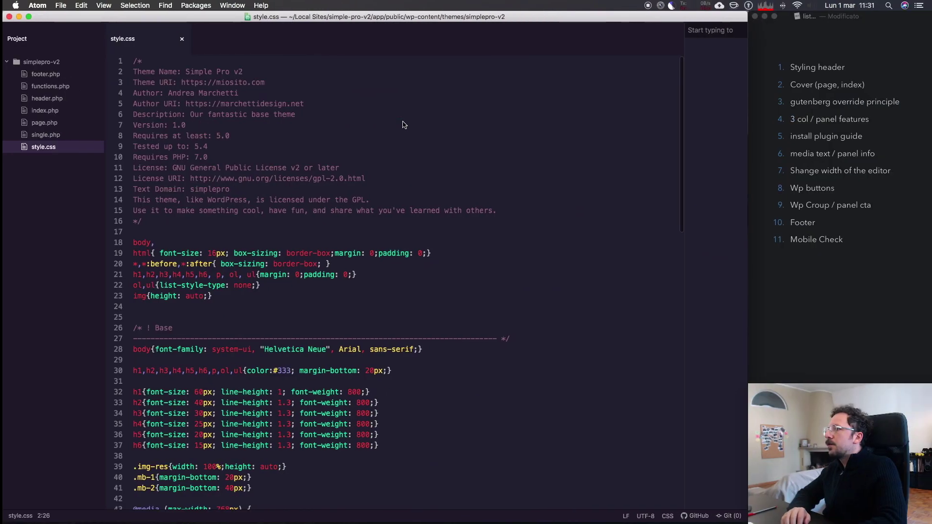
scroll(414, 149, "down", 8)
scroll(414, 149, "down", 2)
scroll(414, 149, "down", 2)
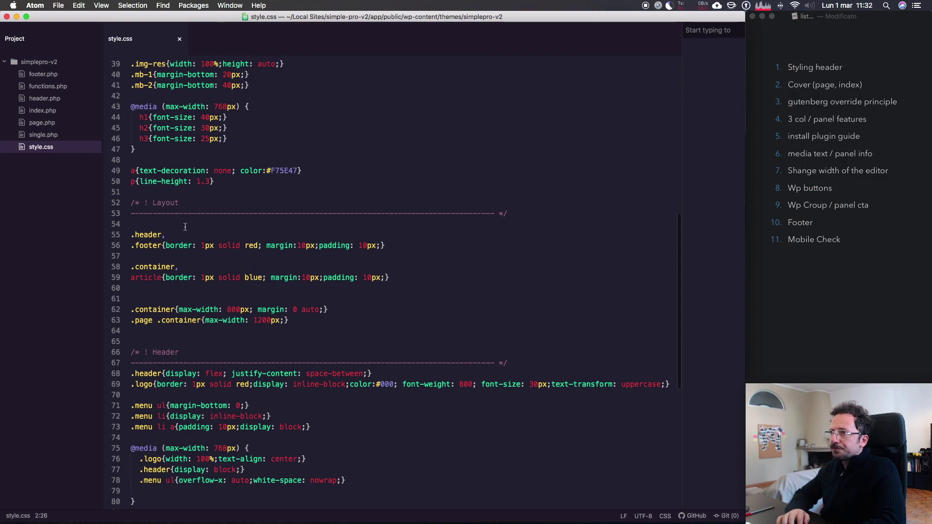
key("ctrl+Left")
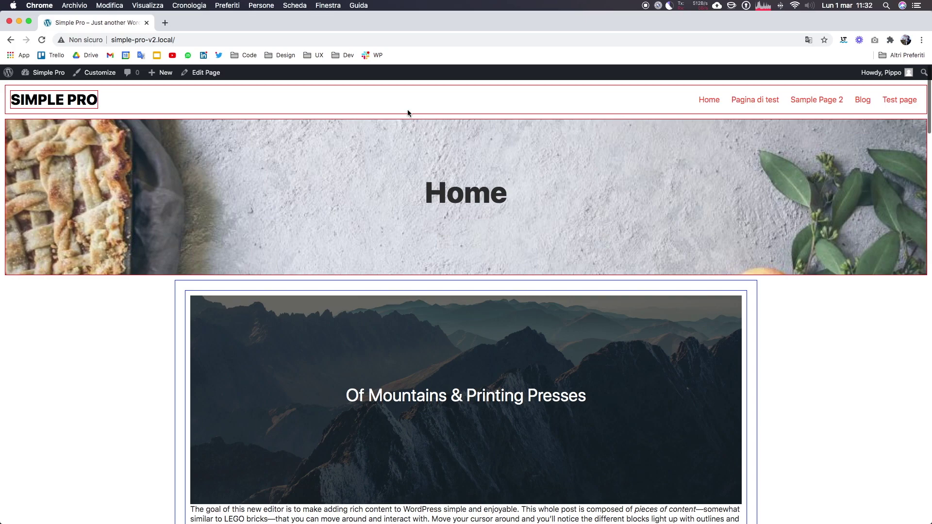
key("ctrl+Right")
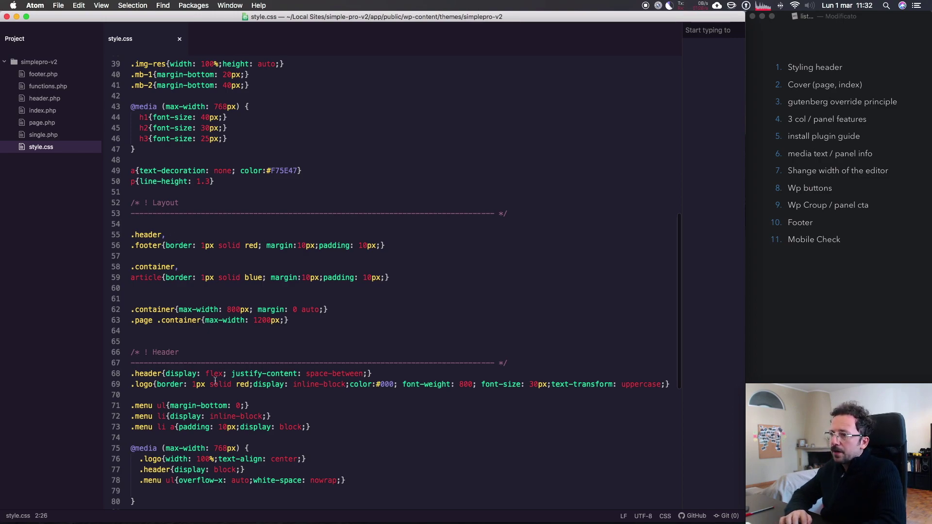
left_click(390, 375)
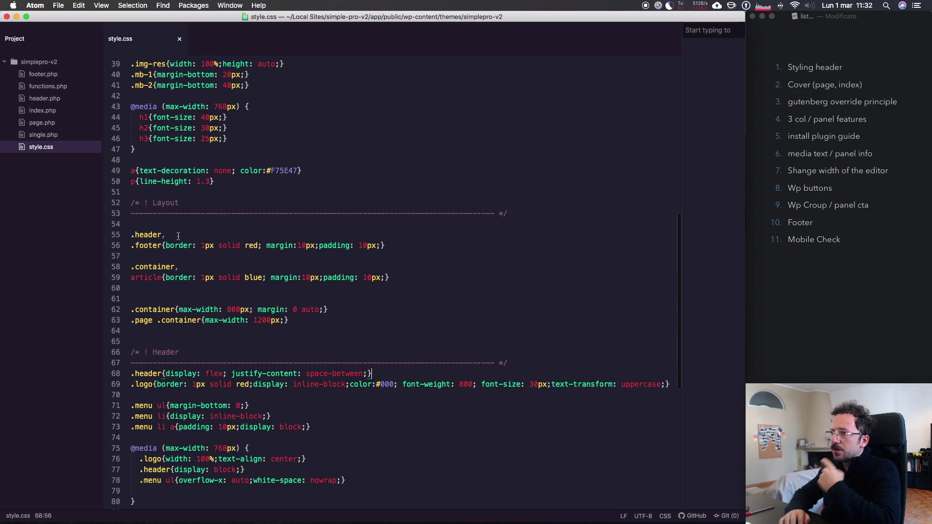
Remove the .header selector from the red-border rule in style.css
left_click_drag(180, 236, 131, 235)
key("BackSpace")
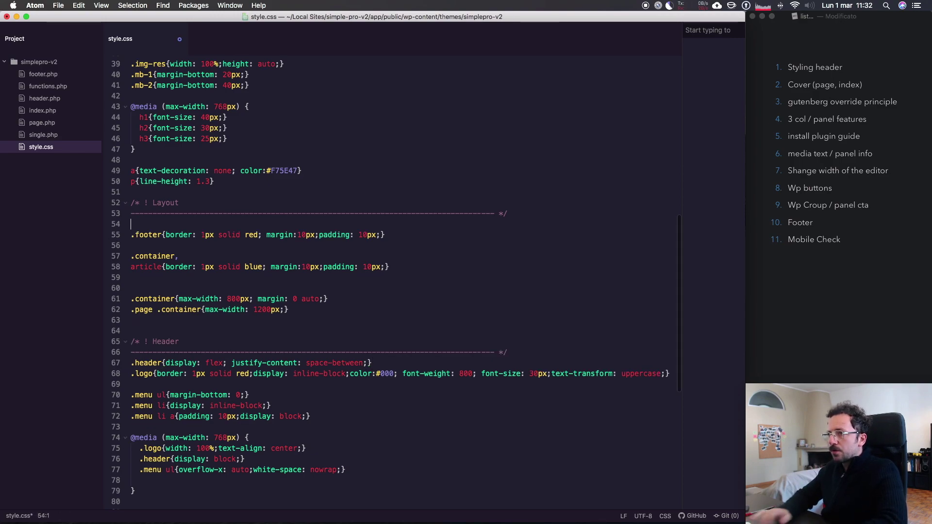
key("BackSpace")
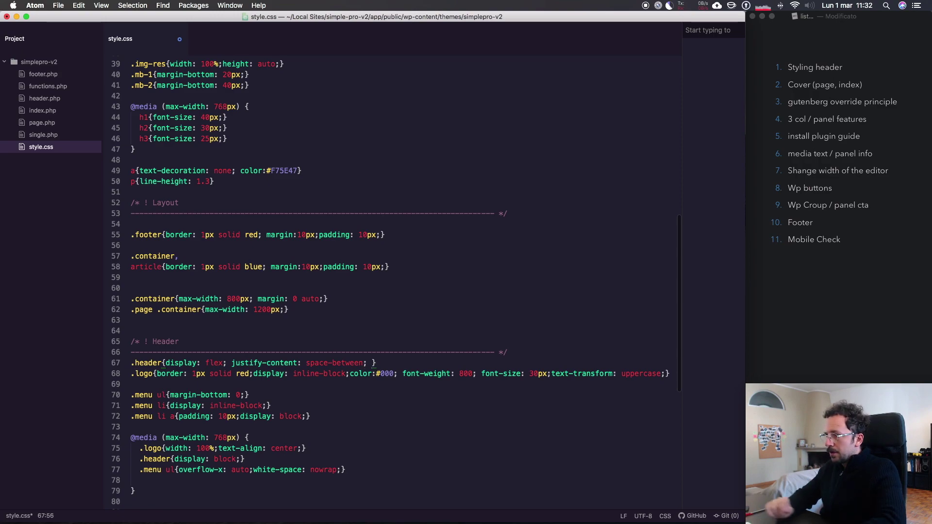
Give .header background #fff, padding 20px, border-radius 10px and margin 10px
type("bg")
type("#fff")
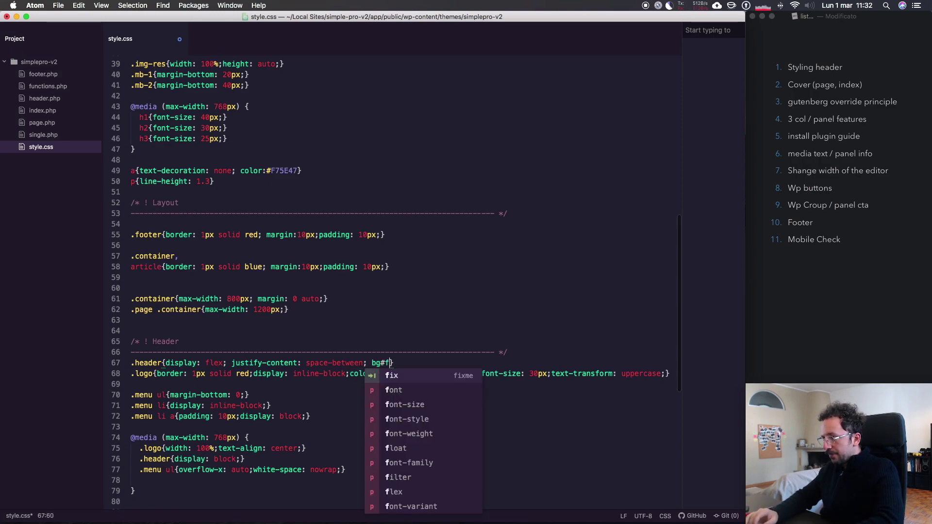
key("Tab")
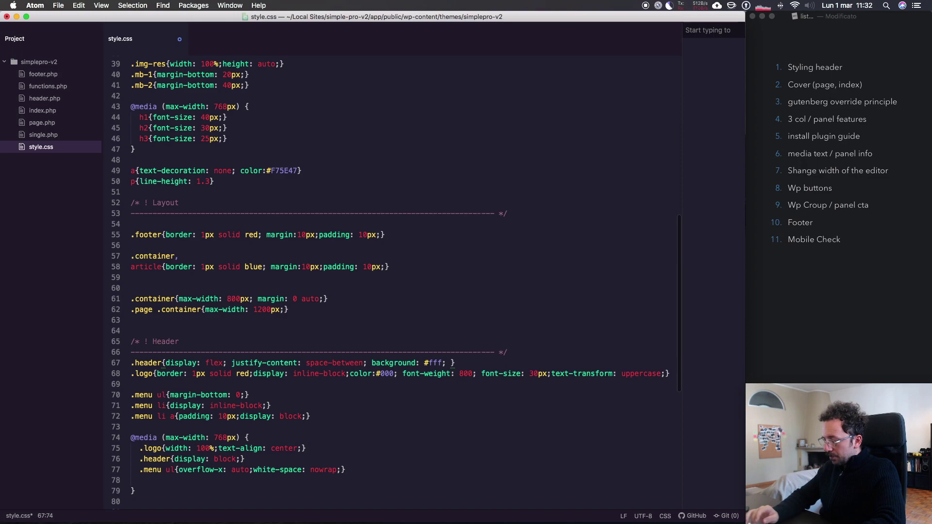
type("pad")
key("Tab")
type("20px;")
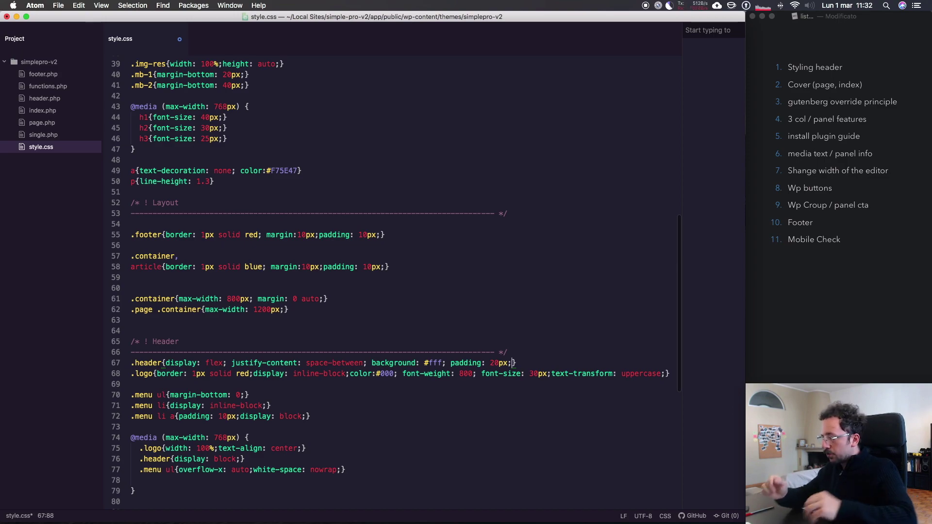
type(" bord")
key("Down")
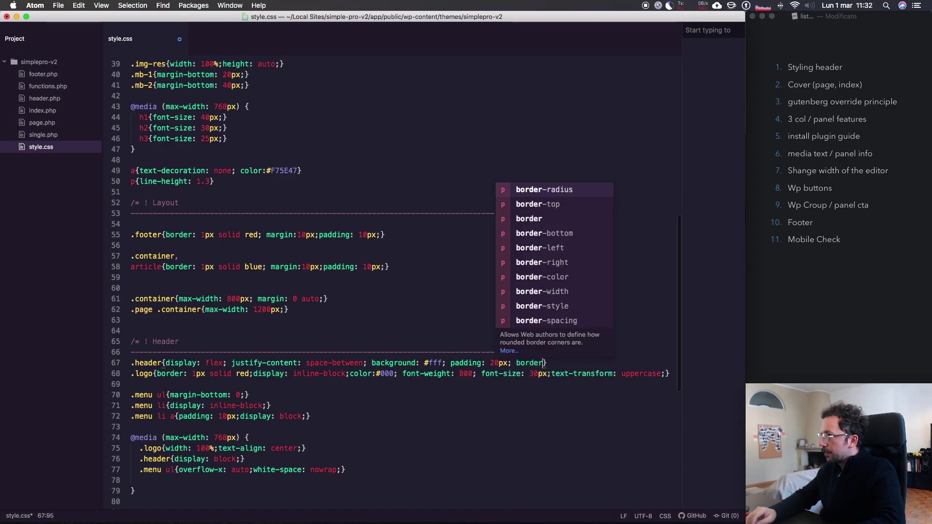
key("Tab")
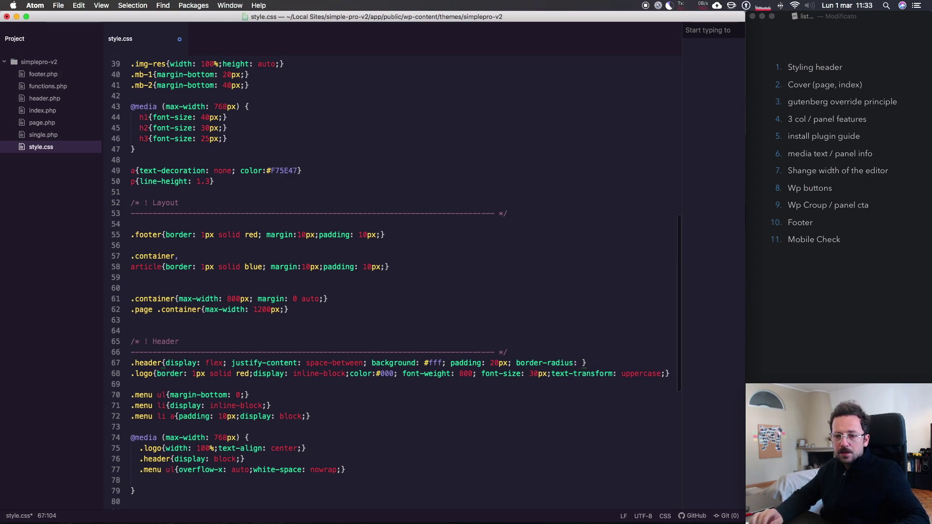
type("10px")
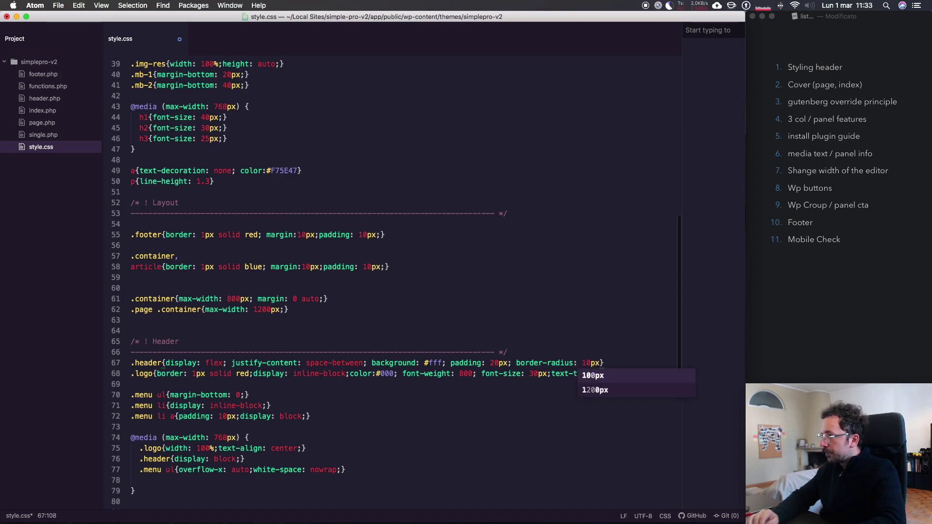
type("; ")
type("margin: ")
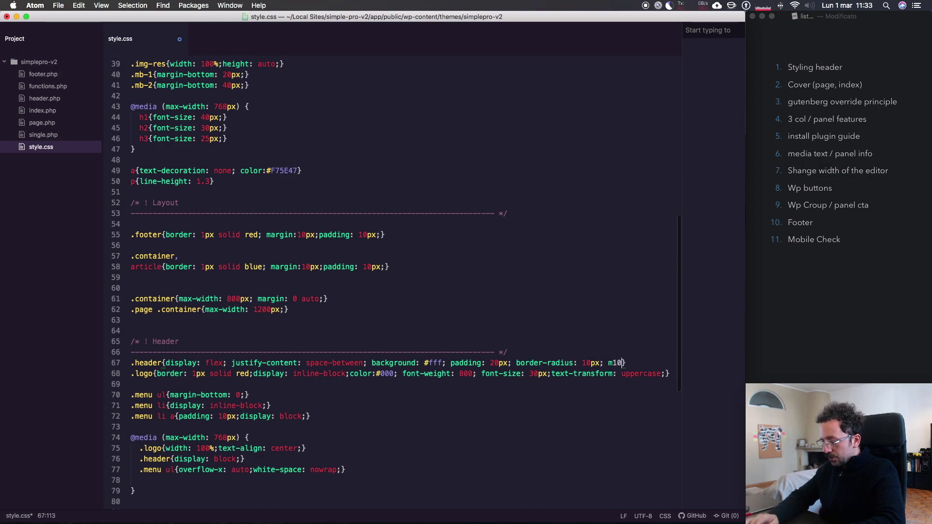
type("10px;")
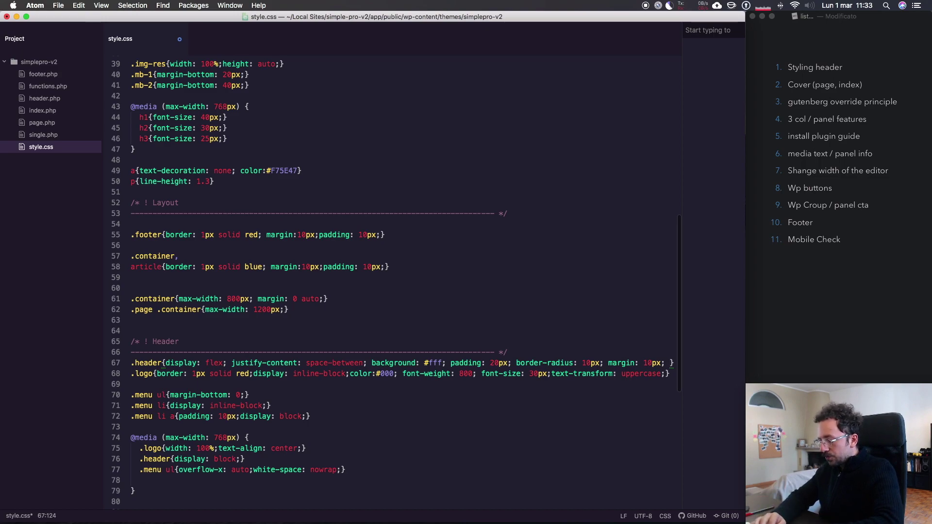
type(" cb")
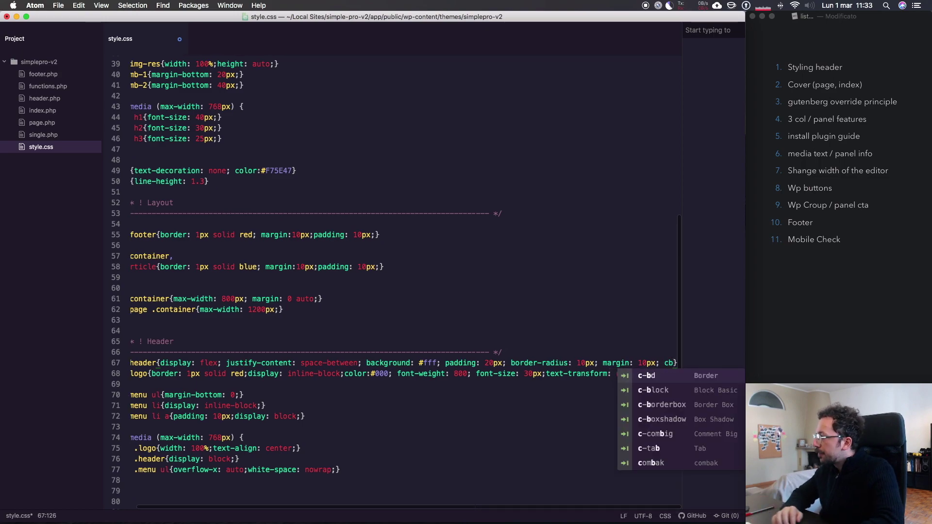
Add a box-shadow with 0.2 opacity to .header and save style.css
left_click(677, 422)
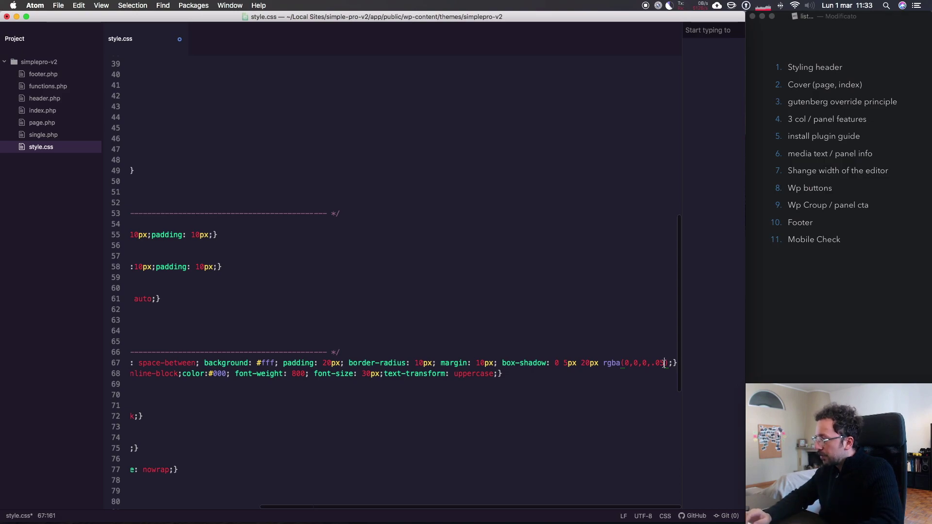
left_click(663, 364)
key("BackSpace")
key("BackSpace")
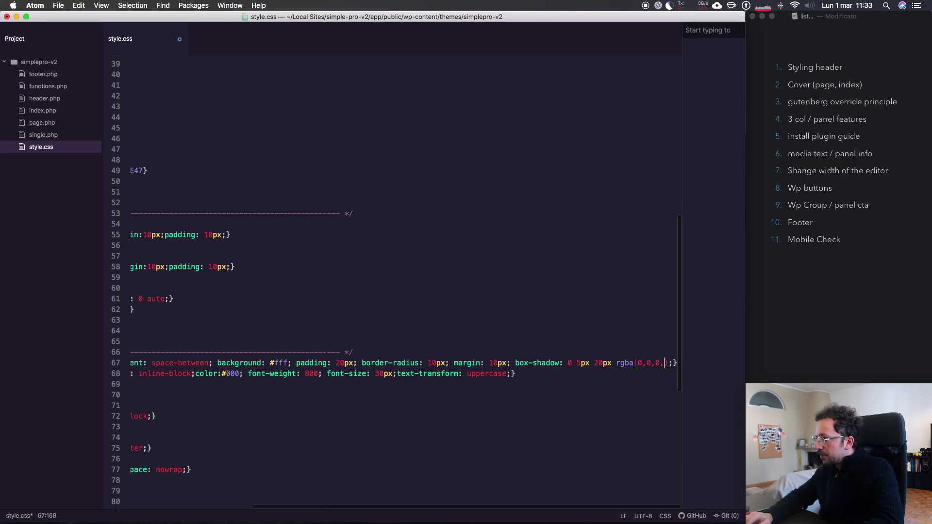
type("0.2")
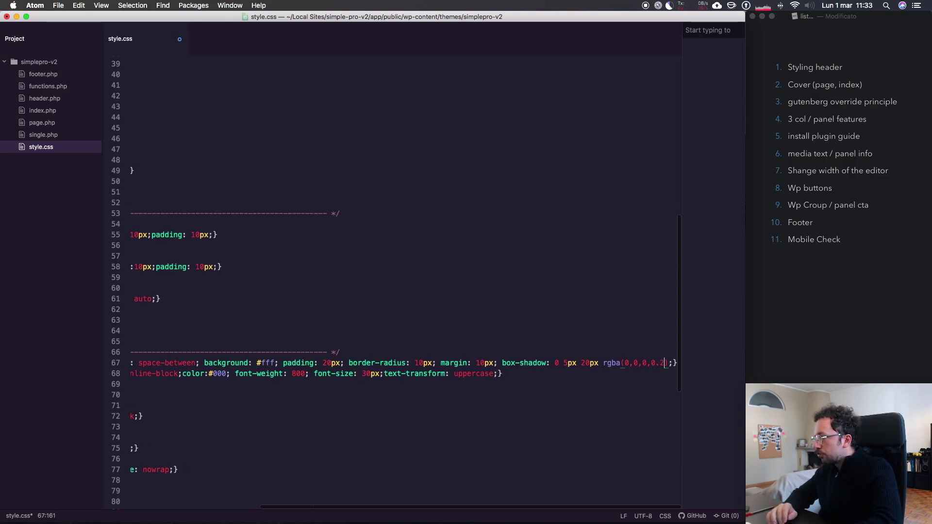
key("super+s")
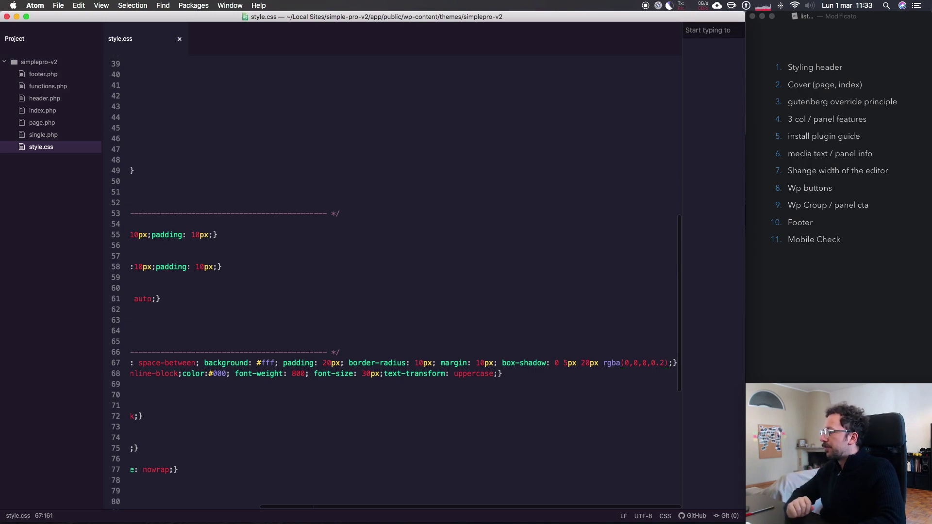
key("ctrl+Left")
Reload the Home page, compare it with the Sketch mockup, then open header.php in Atom
key("super+r")
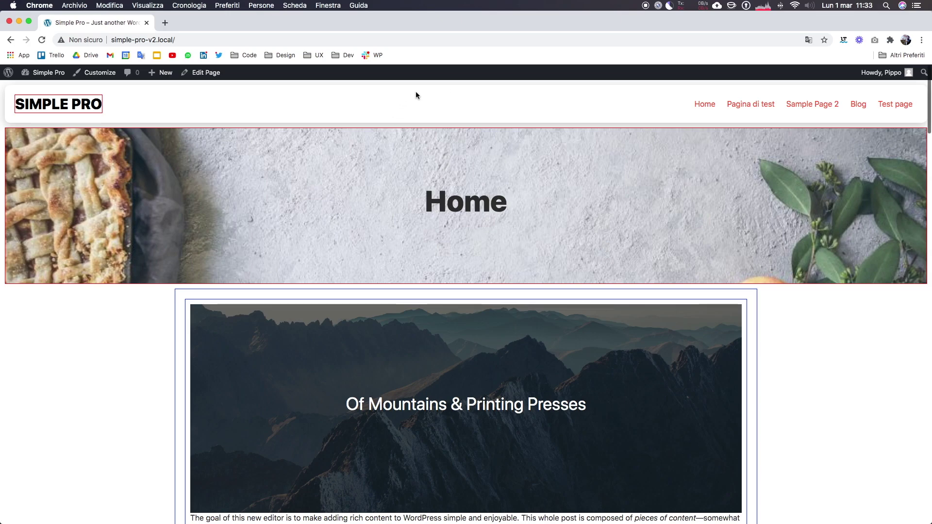
key("ctrl+Right")
key("ctrl+Right")
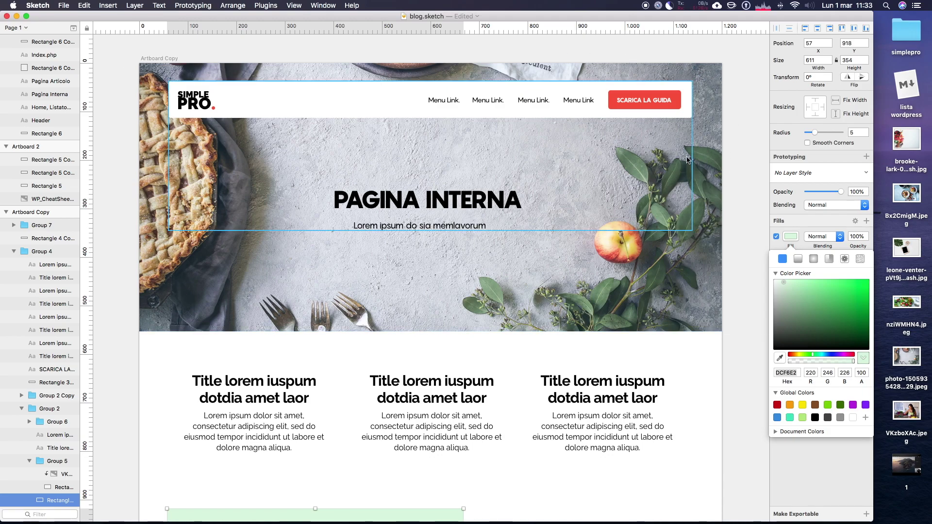
key("ctrl+Left")
key("ctrl+Left")
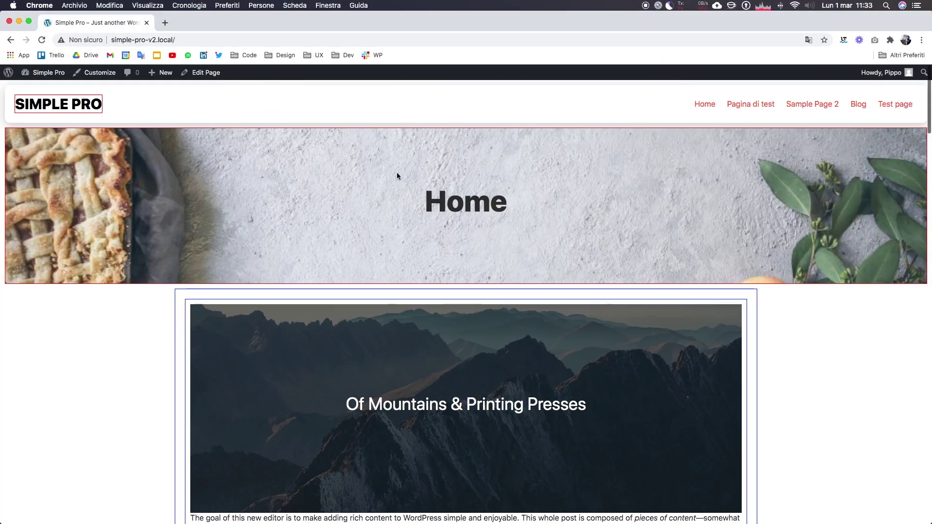
key("ctrl+Right")
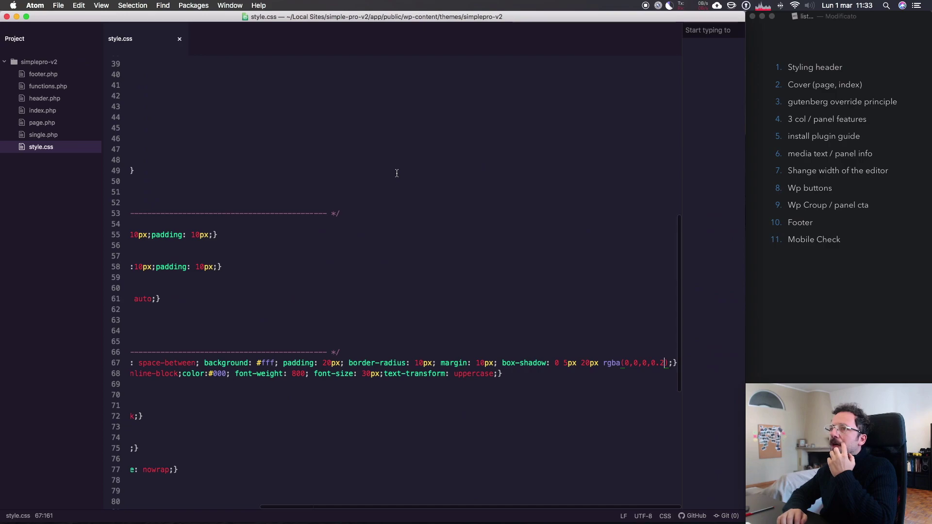
left_click(45, 98)
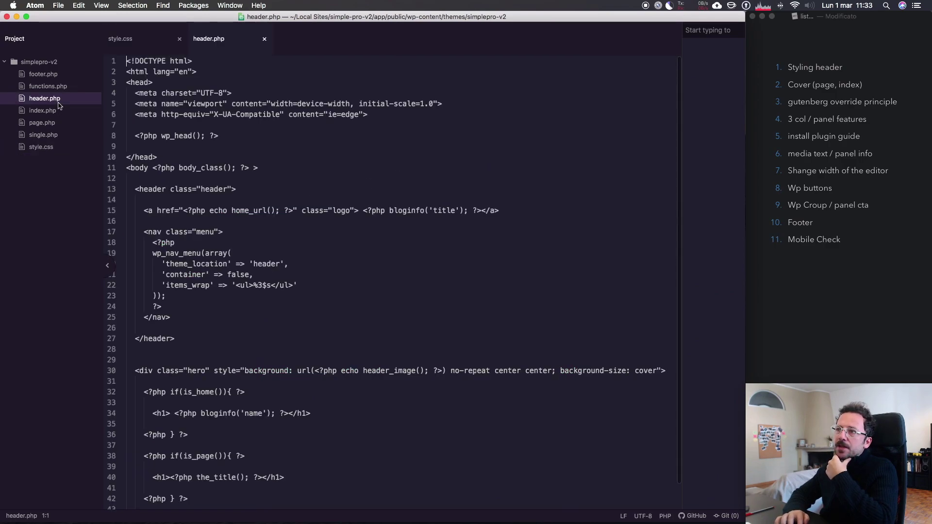
Move the header markup block (lines 13–27) inside the hero div in header.php
scroll(276, 154, "down", 2)
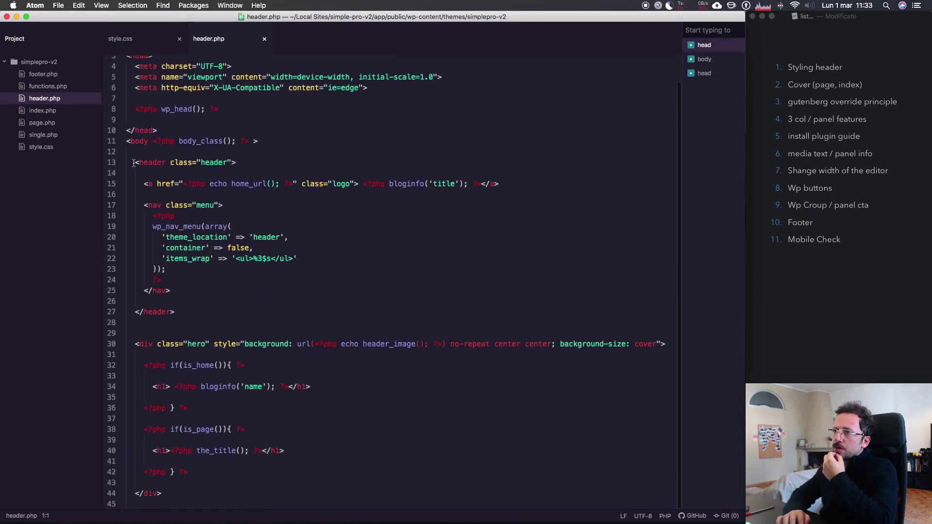
left_click_drag(134, 162, 215, 318)
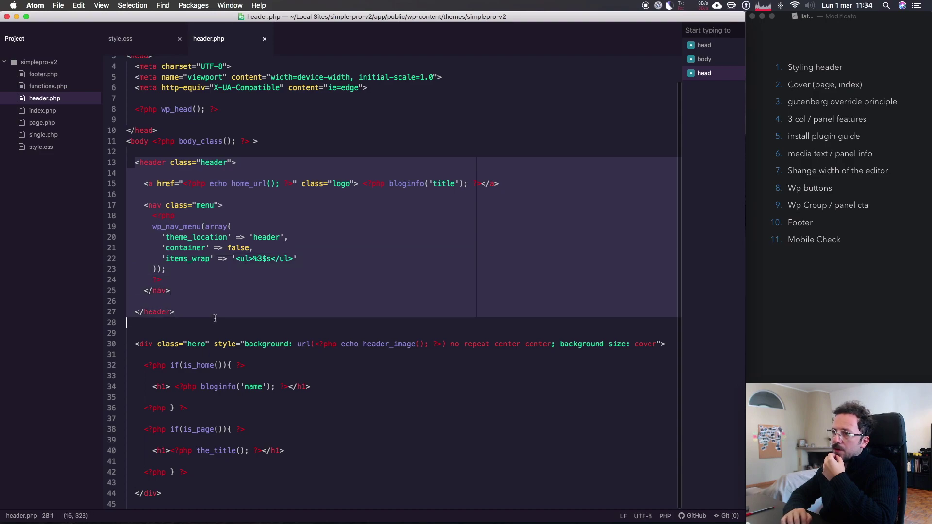
left_click(167, 358)
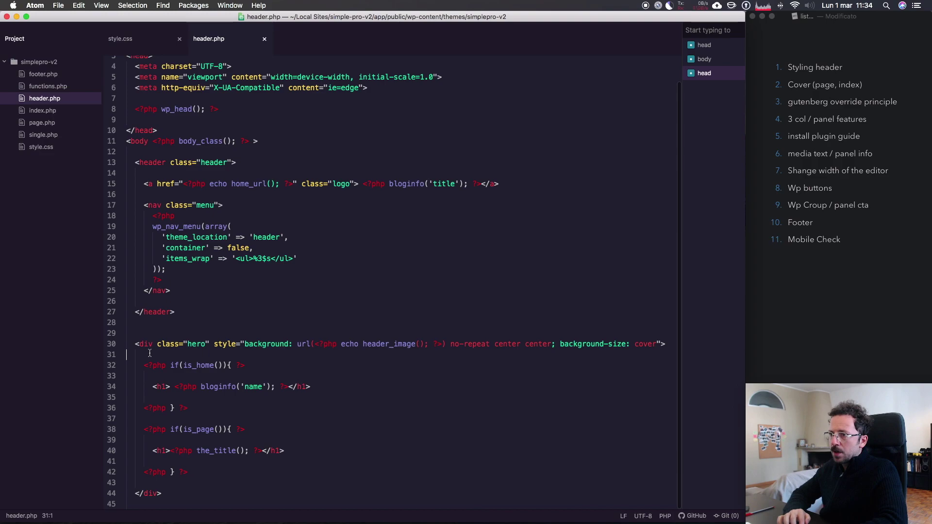
key("Return")
key("Return")
key("Return")
key("Return")
key("Return")
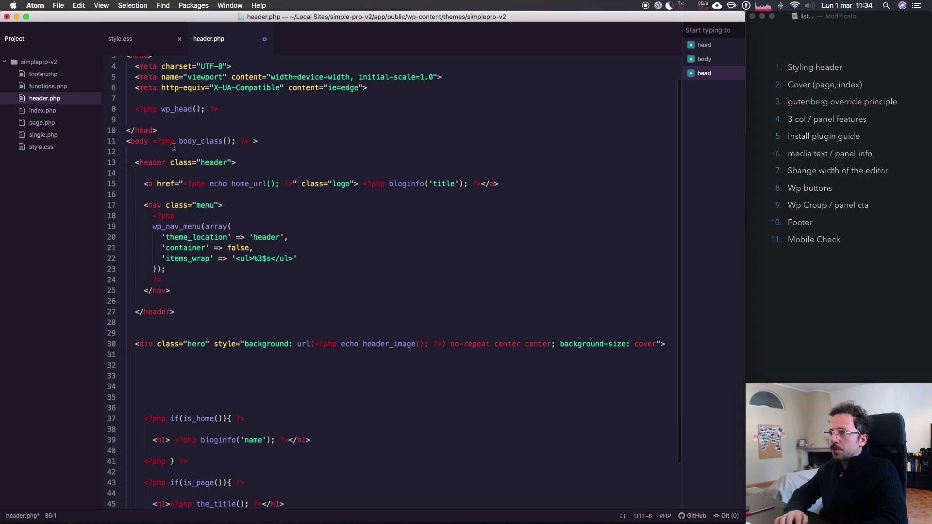
left_click_drag(132, 162, 201, 317)
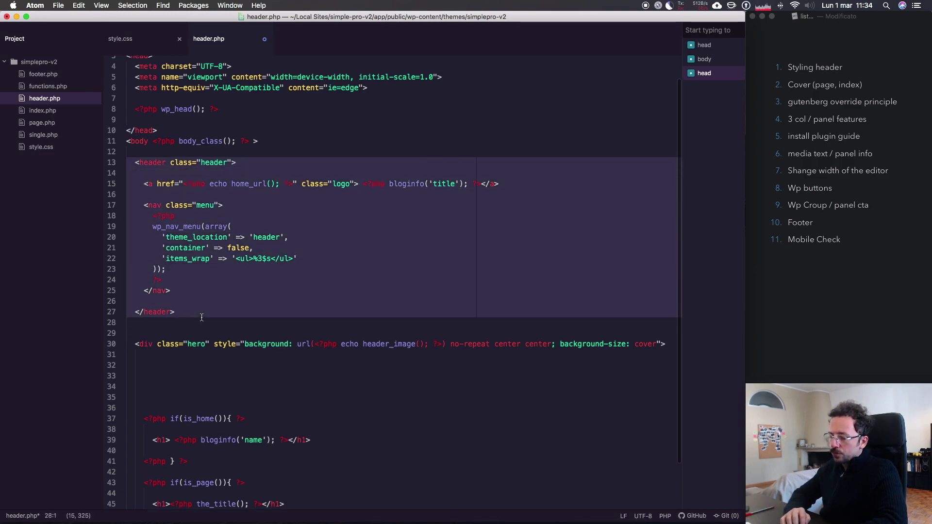
key("BackSpace")
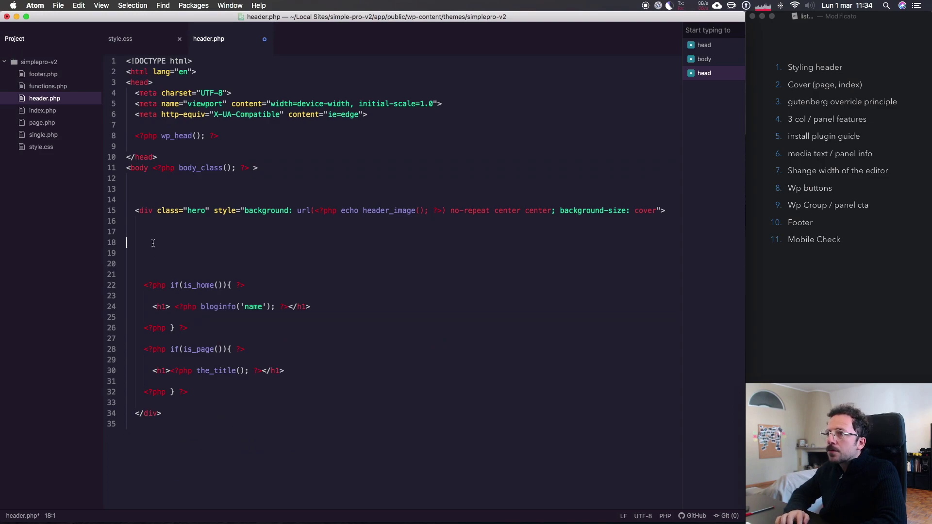
type("<header class=\"header\">        <a href=\"<?php echo home_url(); ?>\" class=\"logo\"> <?php bloginfo('title'); ?></a>        <nav class=\"menu\">         <?php         wp_nav_menu(array(           'theme_location' => 'header',           'container' => false,           'items_wrap' => '<ul>%3$s</ul>'         ));         ?>       </nav>      </header>")
Remove the leftover blank line and save header.php
scroll(152, 243, "down", 3)
left_click(148, 343)
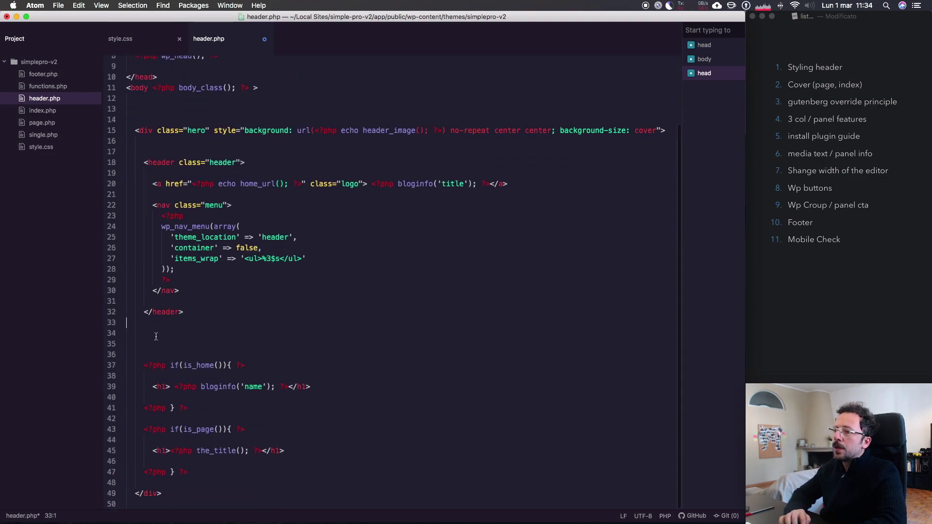
key("BackSpace")
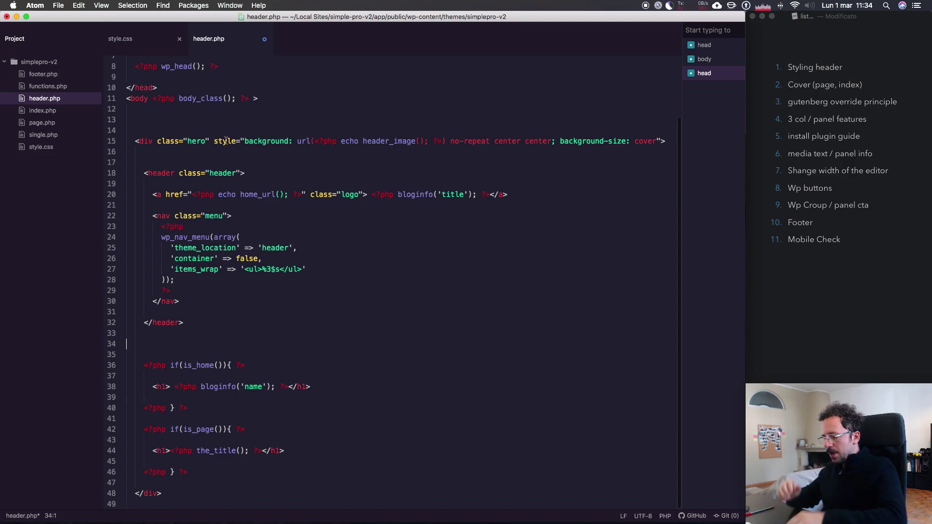
key("super+s")
key("ctrl+Left")
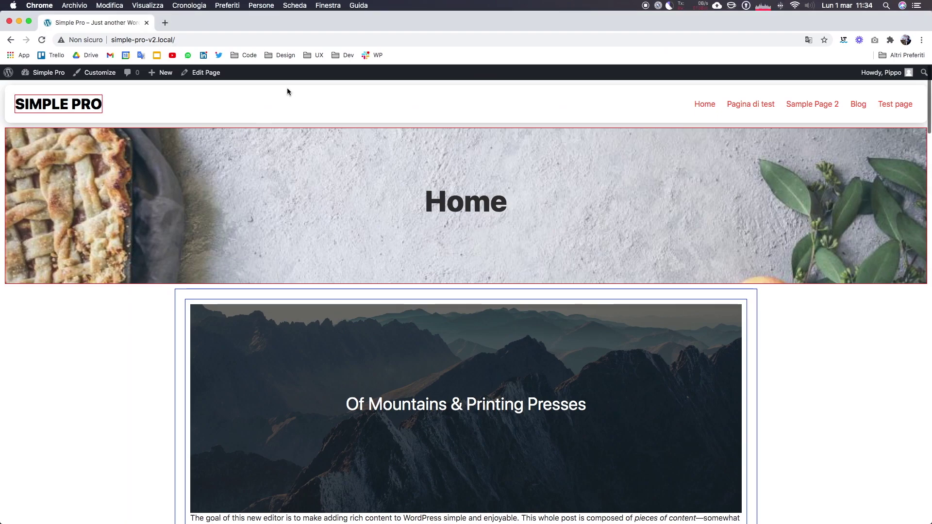
Reload the Home page to see the white header card over the hero image, then return to Atom
key("super+r")
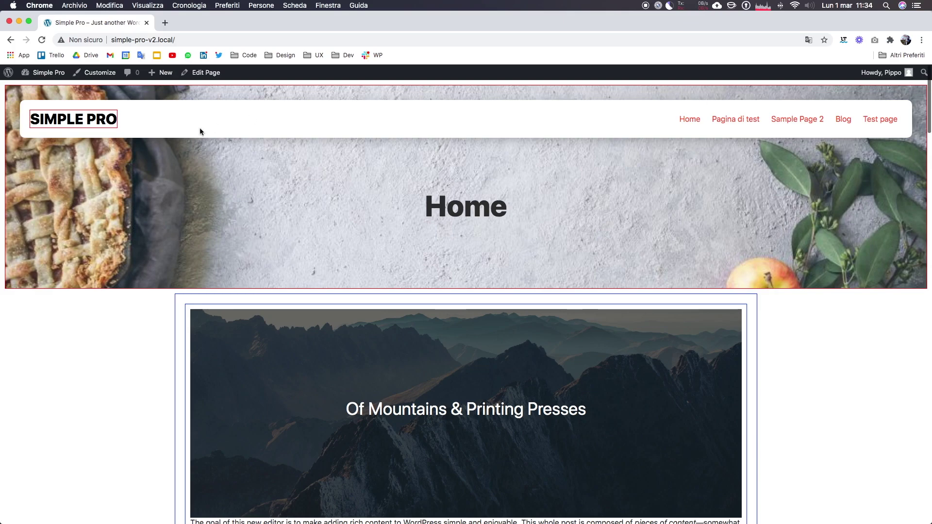
key("ctrl+Right")
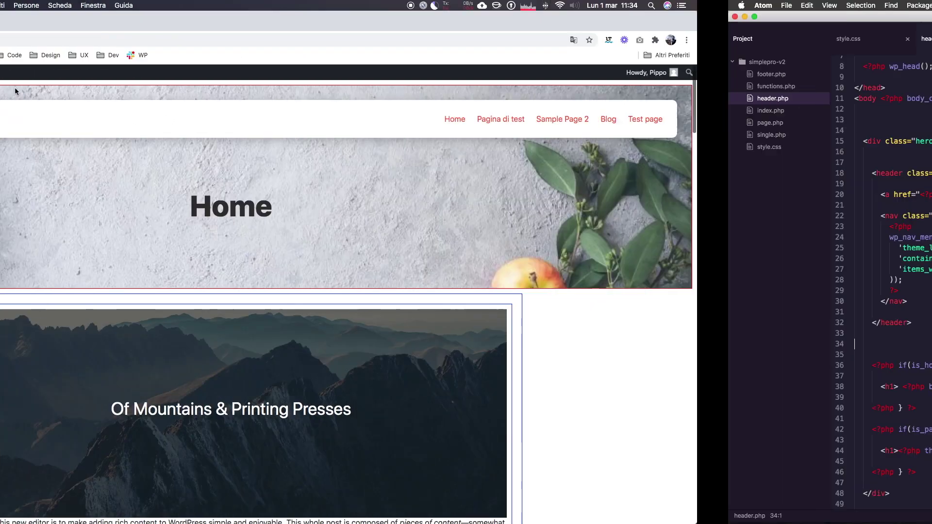
Delete 'border: 1px solid red;' and 'margin:10px;' from the .hero rule and save style.css
left_click(120, 39)
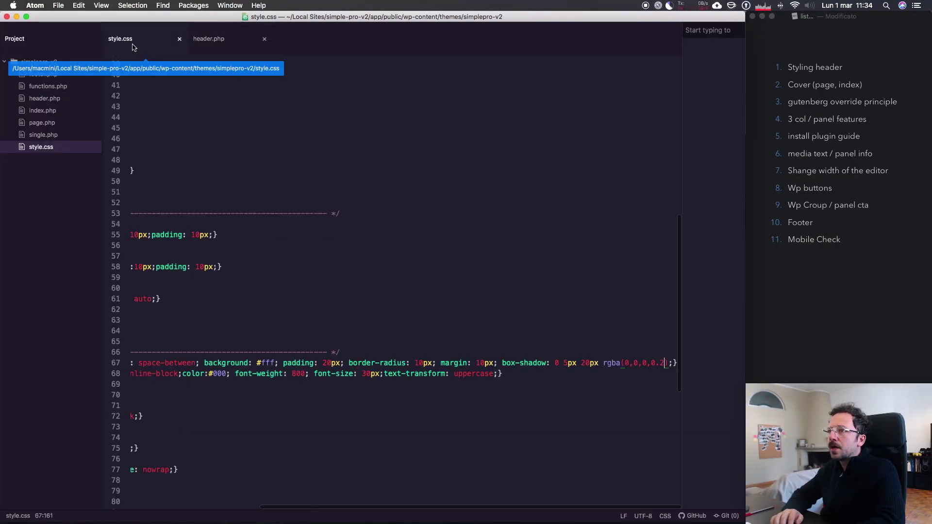
scroll(391, 358, "left", 10)
scroll(391, 357, "down", 10)
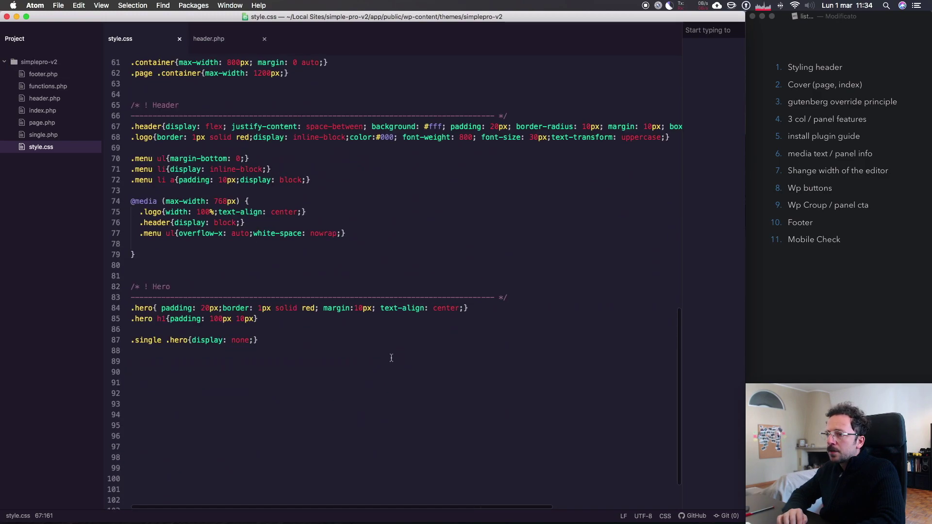
left_click_drag(323, 294, 223, 295)
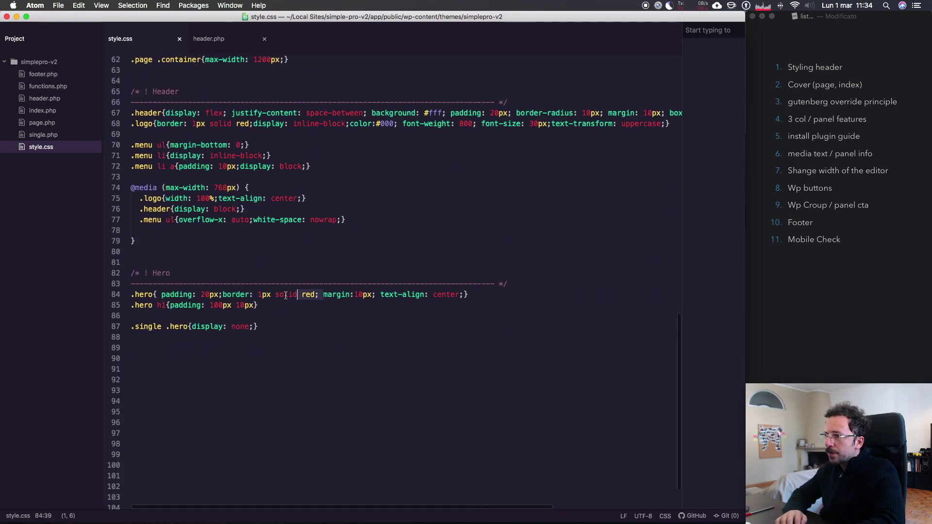
key("BackSpace")
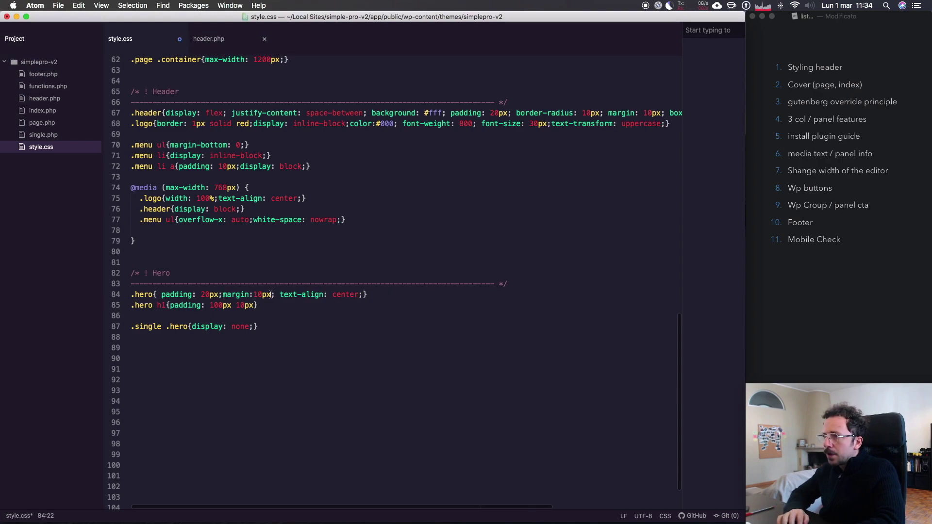
left_click_drag(274, 294, 222, 295)
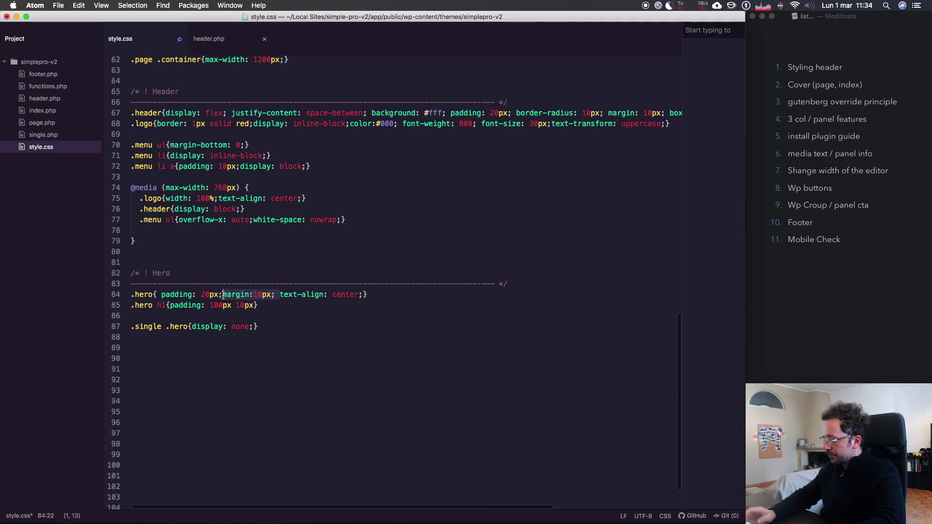
key("BackSpace")
key("super+s")
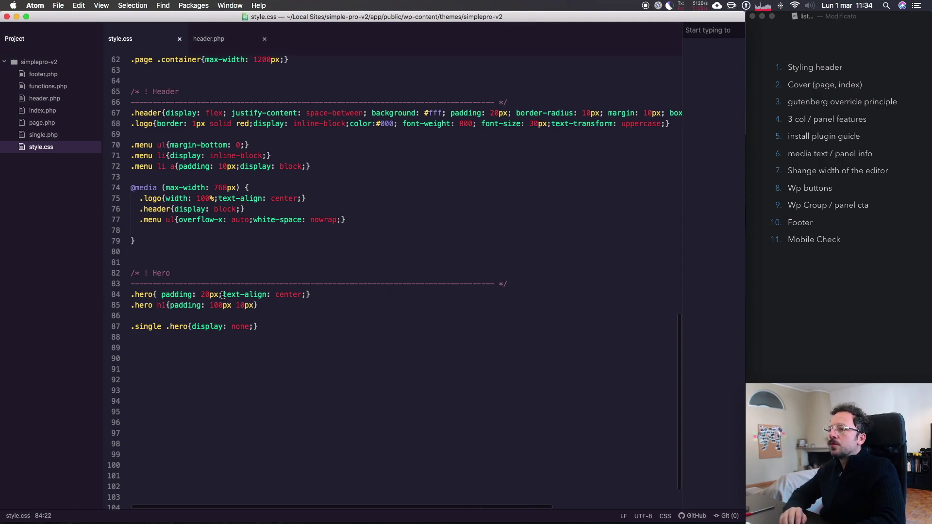
Reload the Home page in Chrome to check the full-width hero
key("ctrl+Left")
key("super+r")
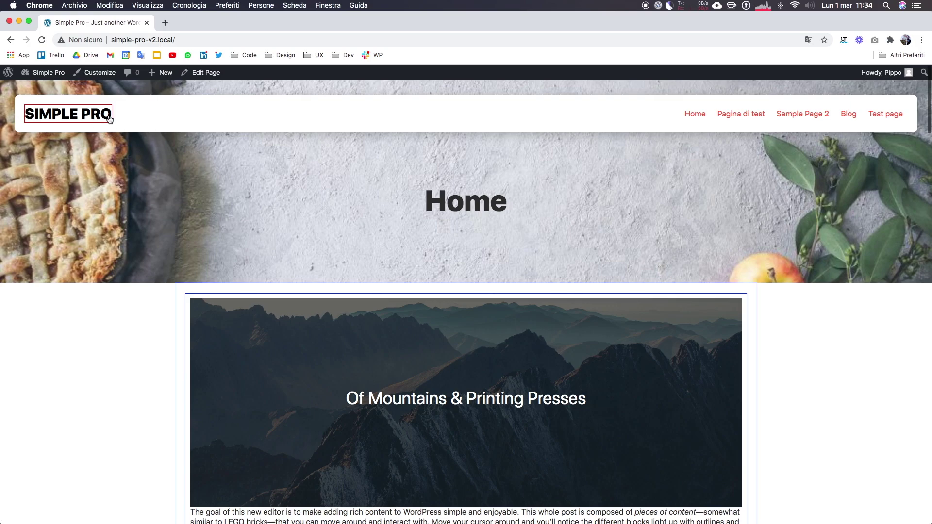
key("ctrl+Right")
Delete the red border declaration from the .logo rule
scroll(271, 263, "up", 2)
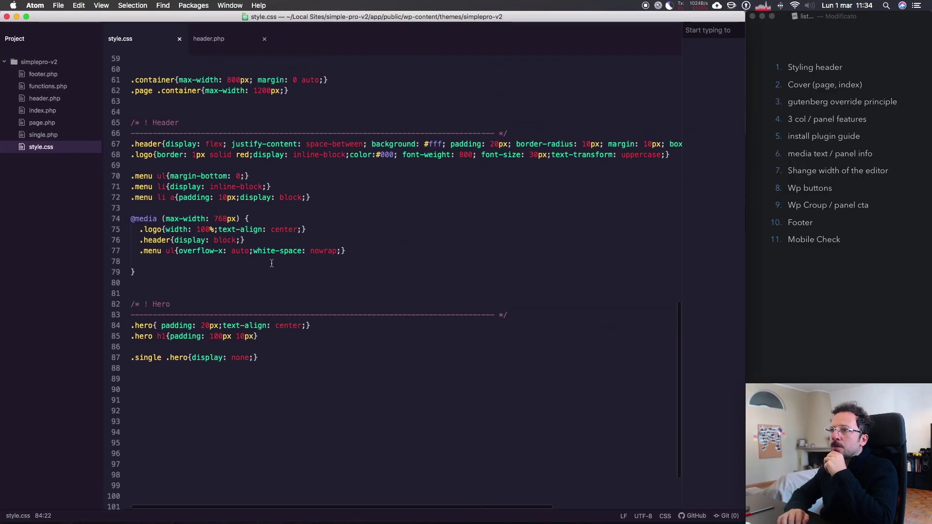
scroll(267, 252, "up", 3)
scroll(257, 228, "up", 1)
left_click_drag(252, 215, 157, 213)
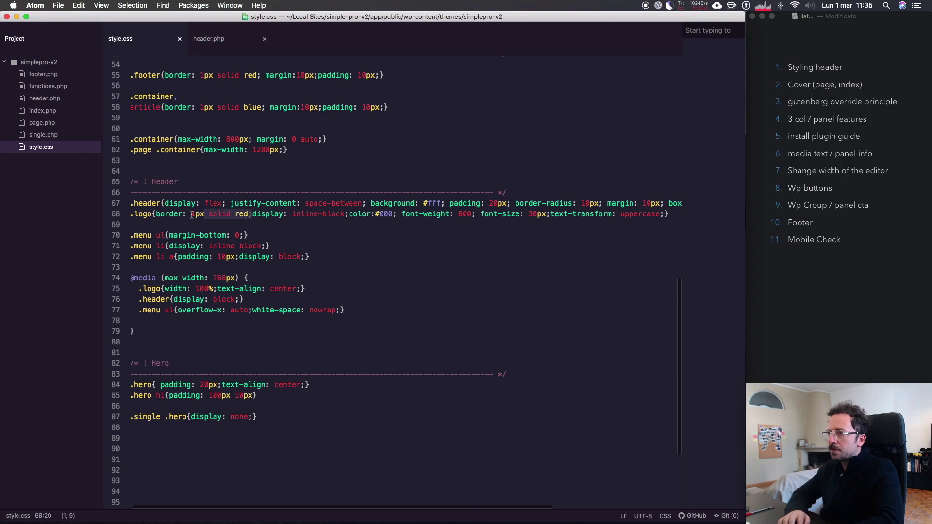
key("BackSpace")
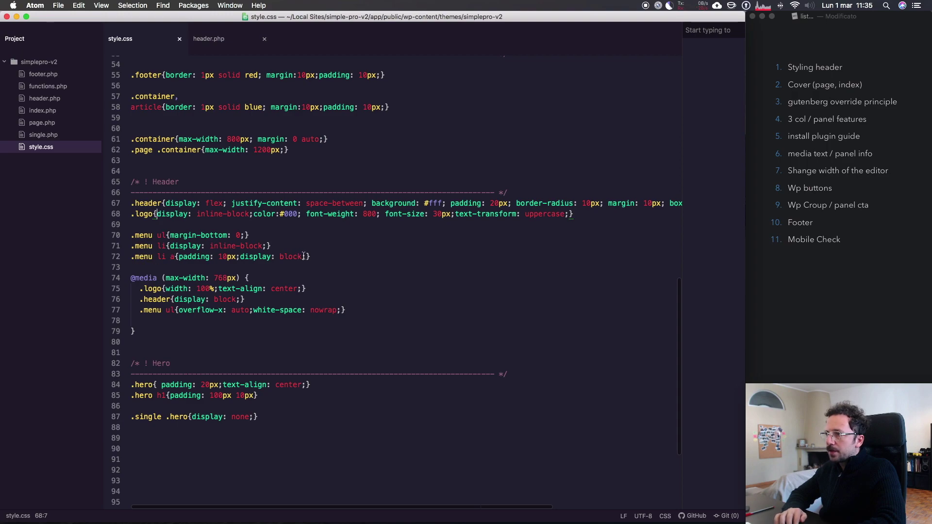
Add color:#000 to the .menu li a rule and reload the Home page
left_click(303, 256)
type("c")
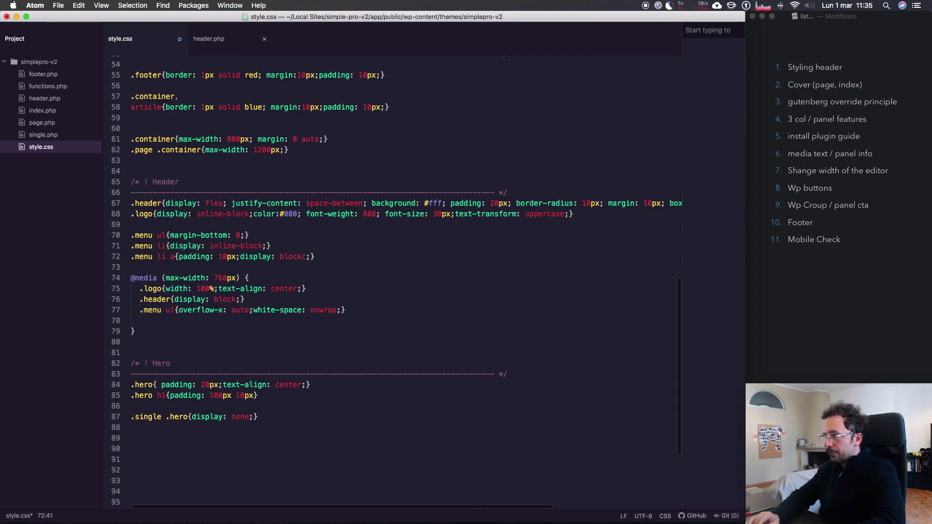
key("BackSpace")
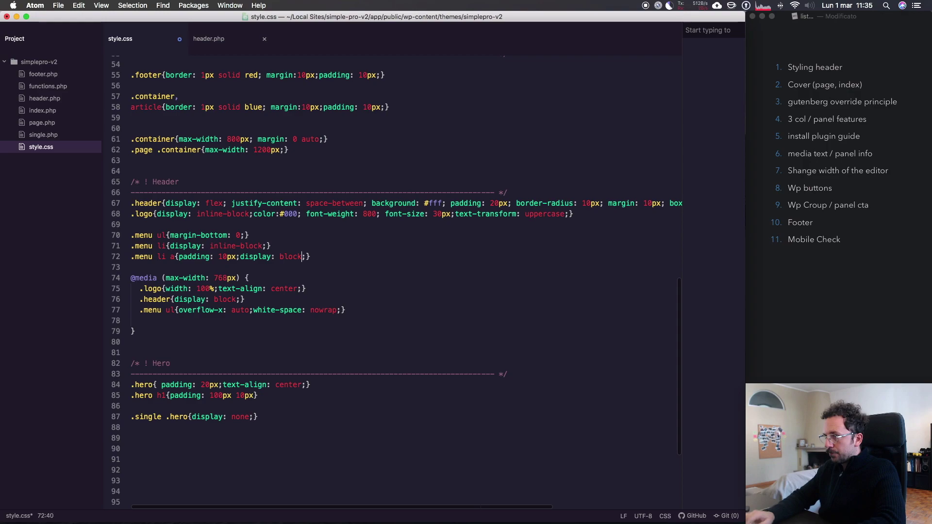
key("Right")
type("color")
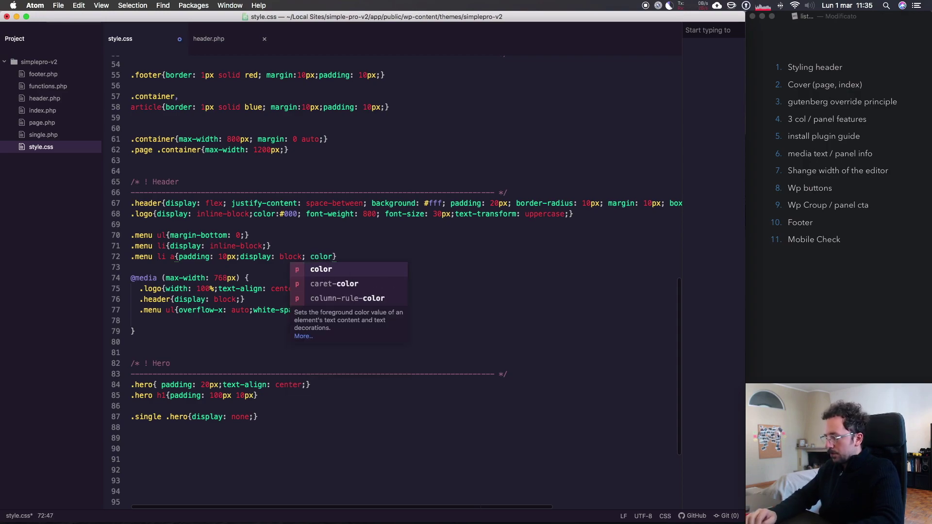
type(":#000")
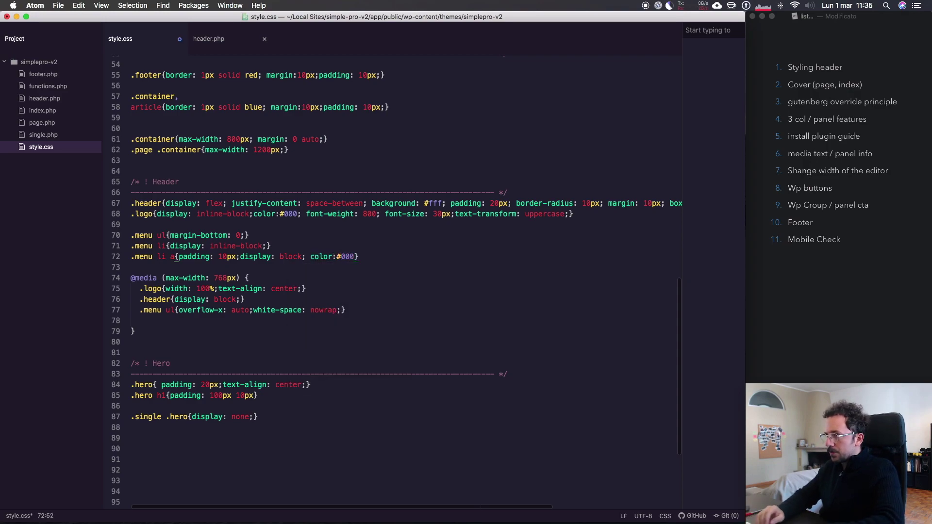
key("super+Tab")
key("super+r")
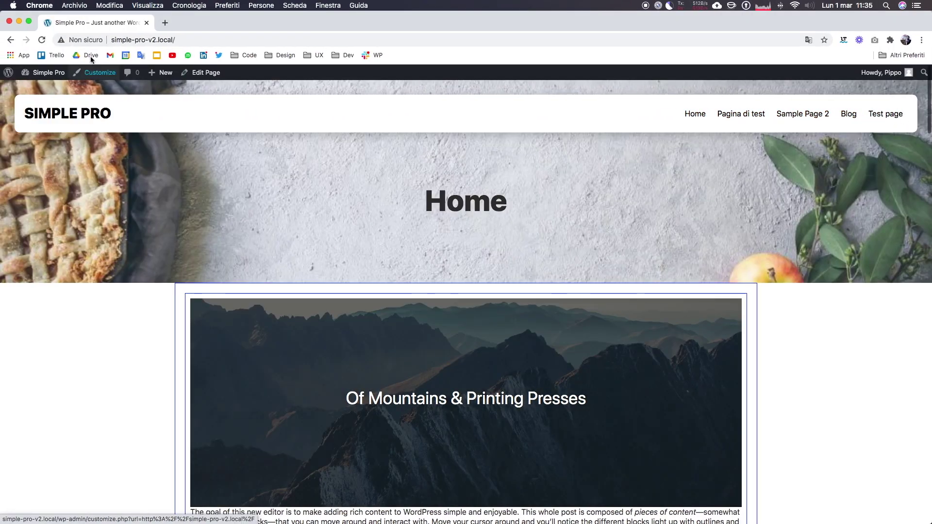
mouse_move(48, 73)
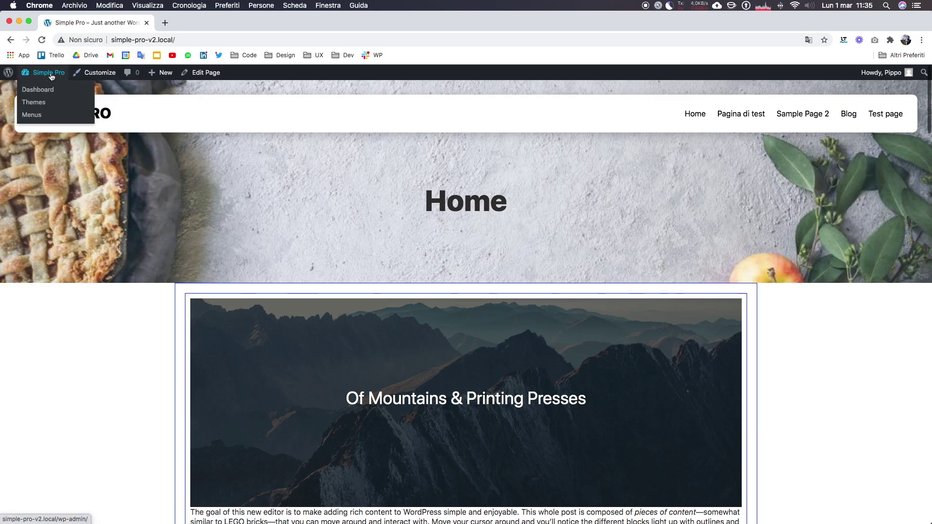
Go to the Appearance > Menus admin page and reveal its screen options
right_click(46, 115)
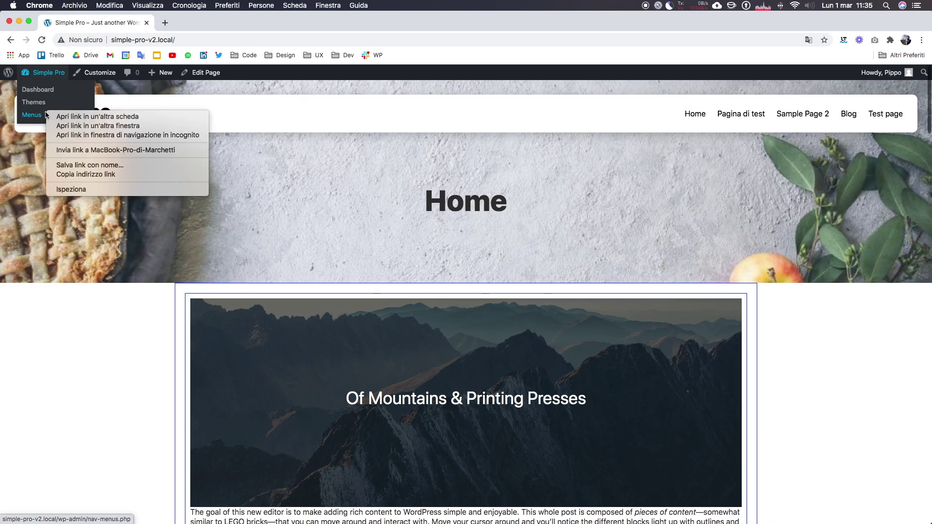
left_click(39, 115)
left_click(39, 115)
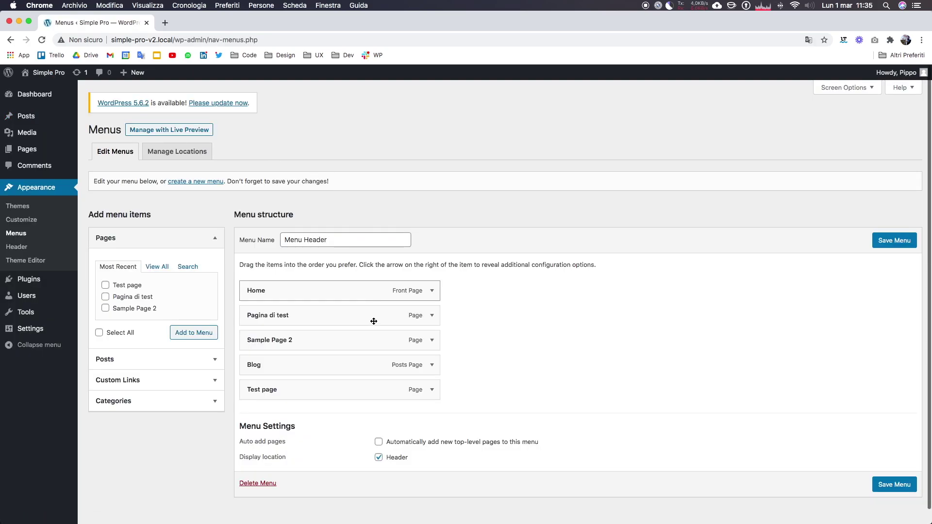
left_click(867, 89)
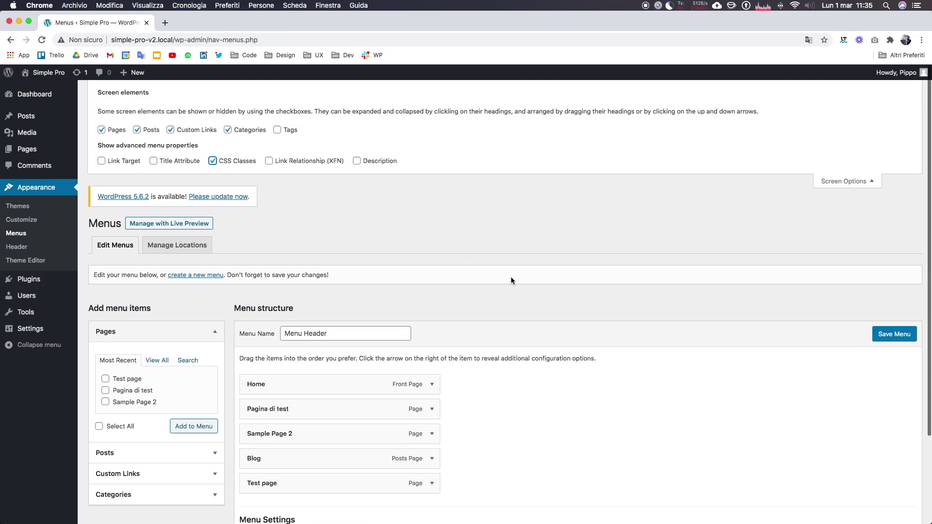
scroll(511, 280, "down", 3)
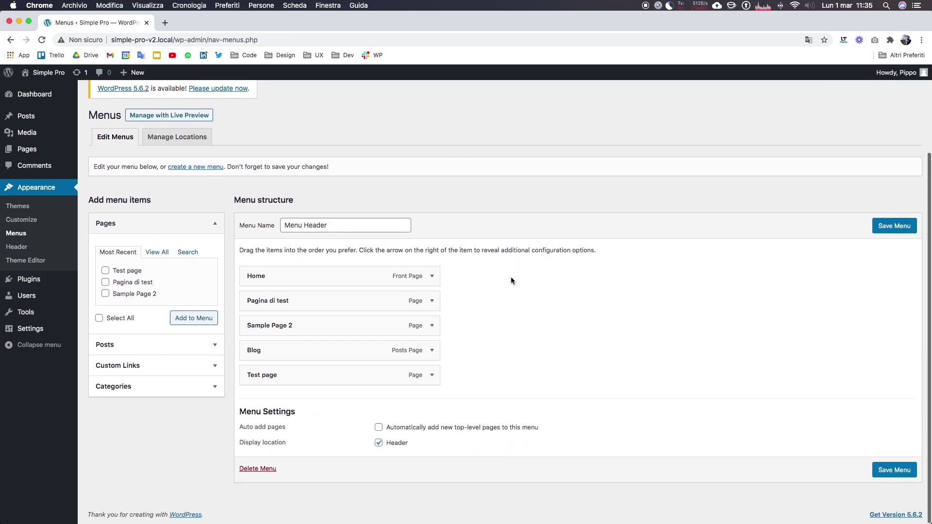
Give the Test page item the CSS class evi and save Menu Header
left_click(432, 376)
scroll(430, 378, "down", 2)
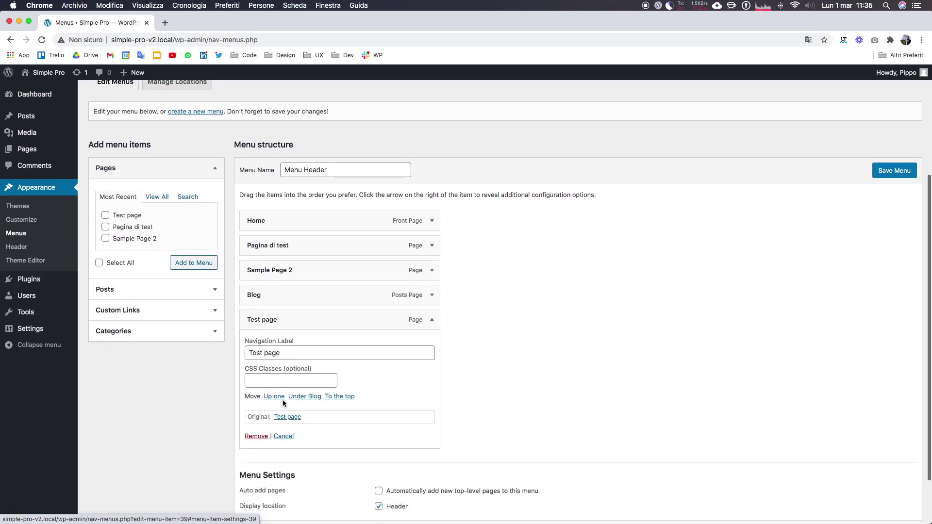
left_click(249, 380)
type("evi")
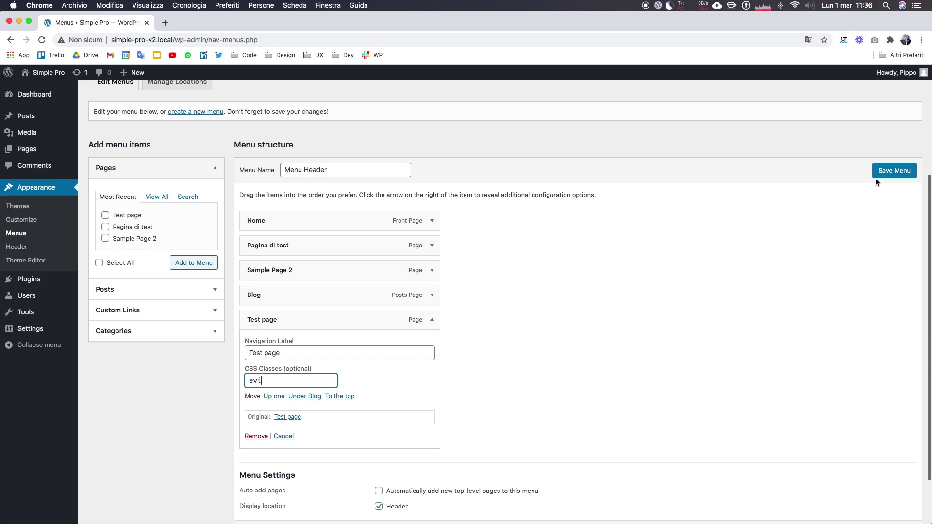
left_click(893, 172)
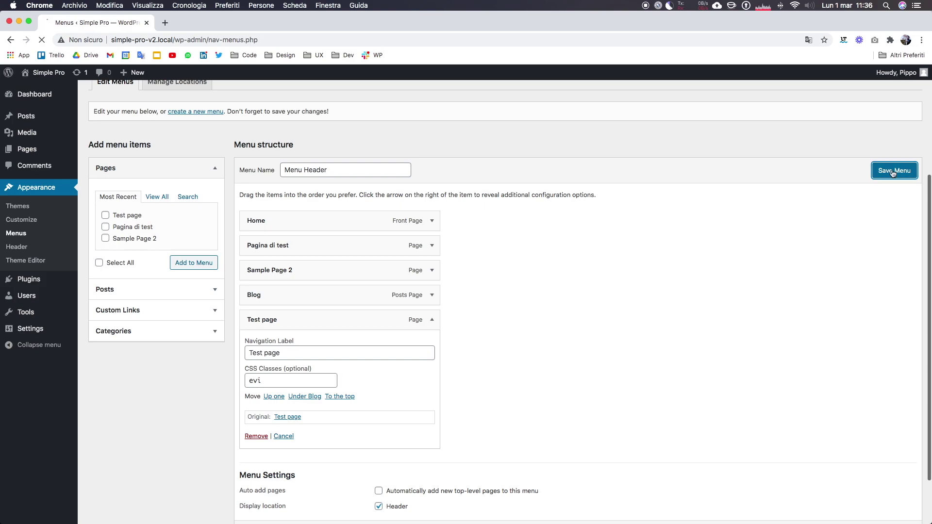
right_click(47, 73)
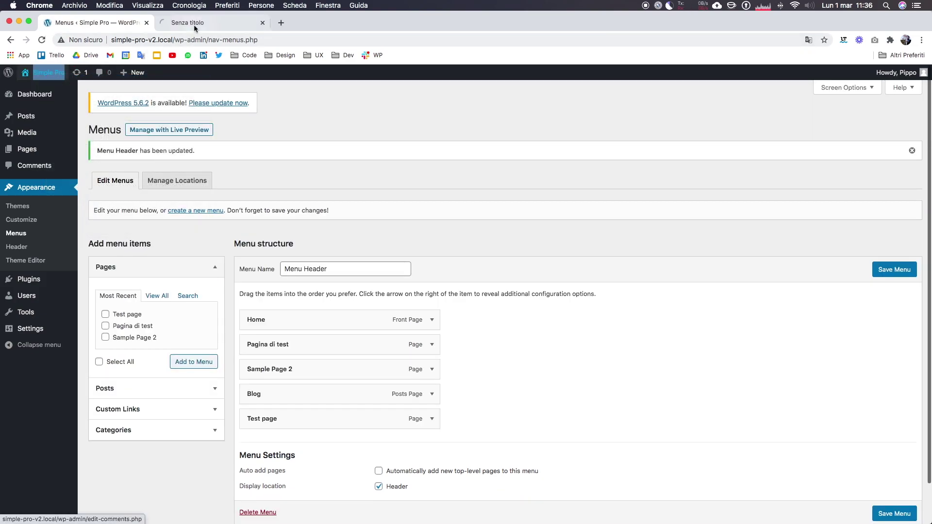
left_click(197, 22)
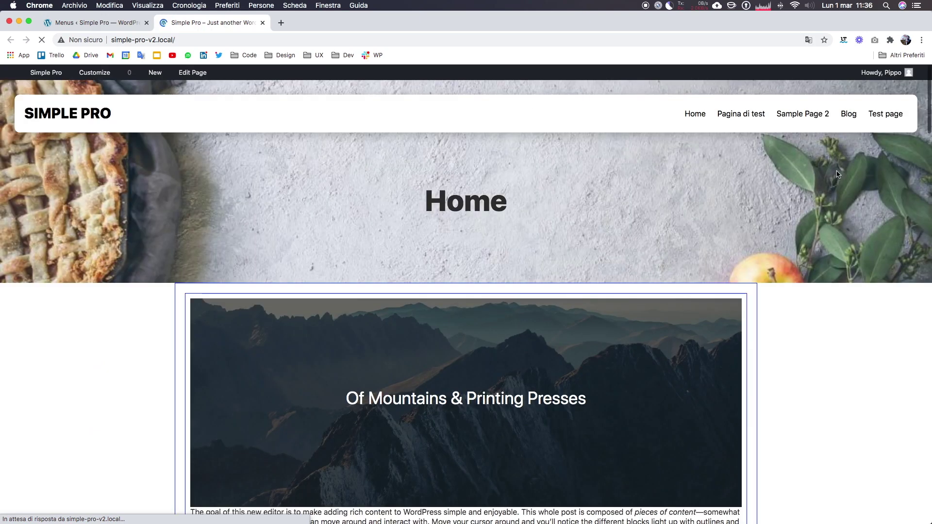
Inspect the Test page menu li in DevTools to confirm it carries the evi class
right_click(834, 171)
left_click(774, 291)
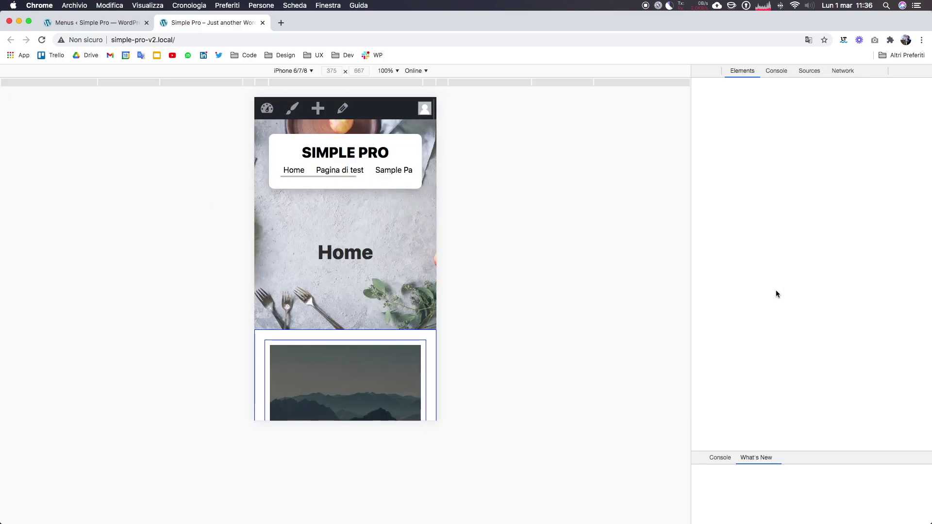
left_click(717, 72)
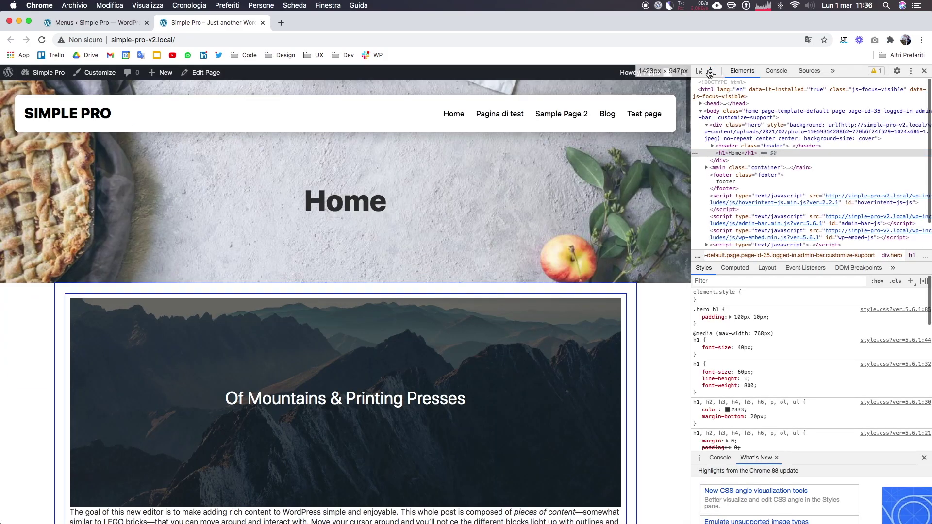
left_click(699, 71)
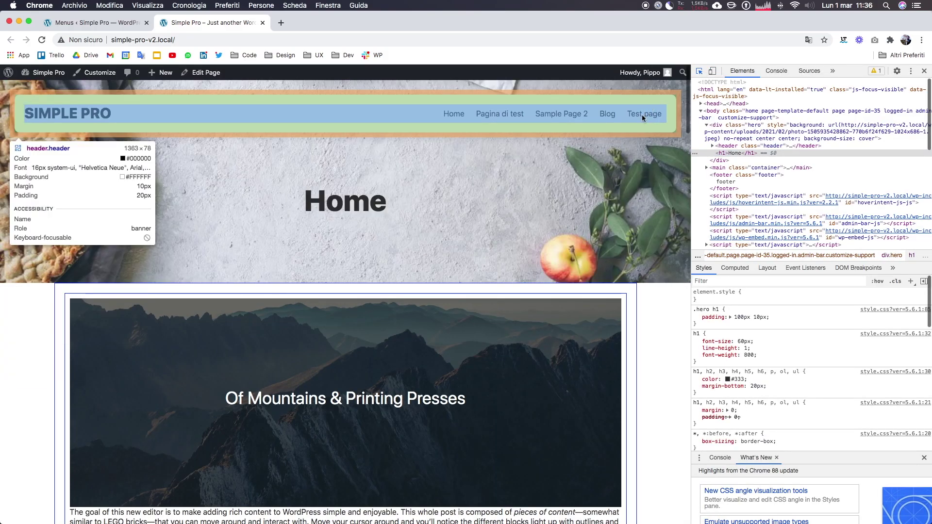
left_click(641, 115)
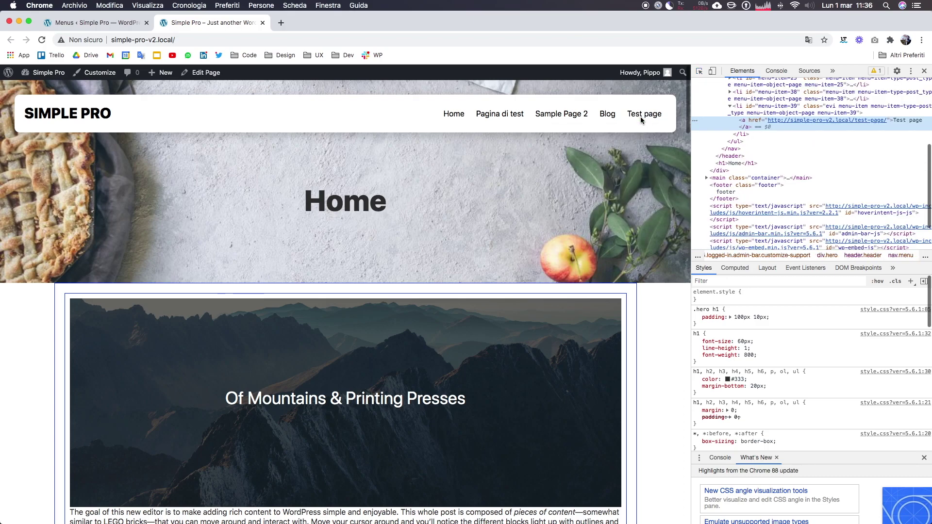
scroll(789, 125, "up", 1)
left_click(781, 119)
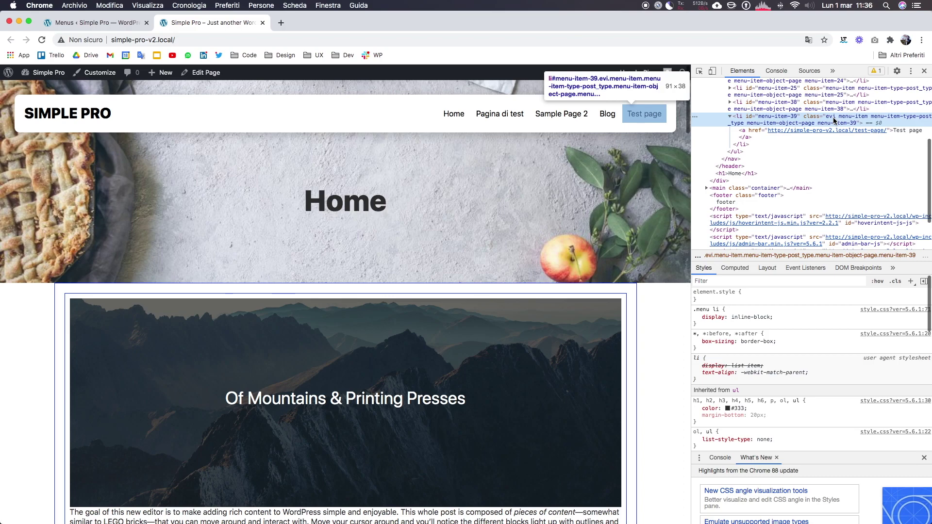
key("ctrl+Right")
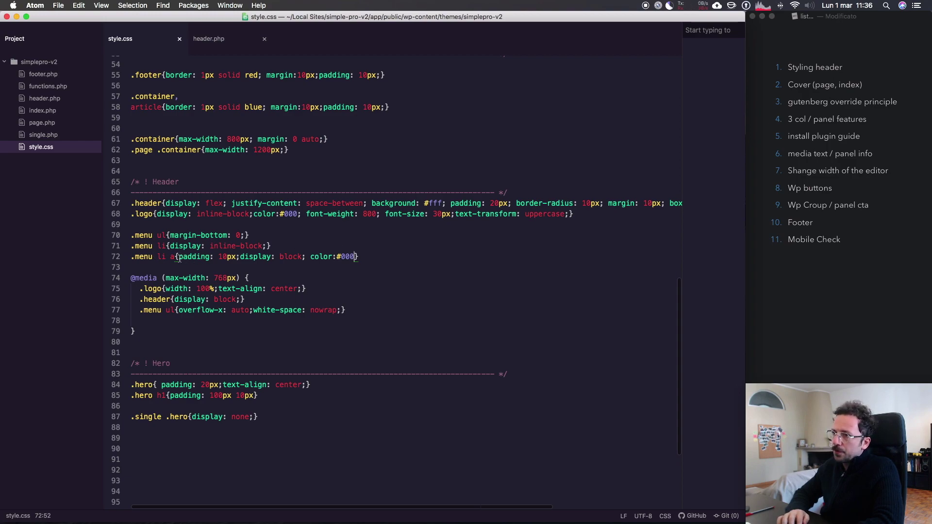
Add a new .menu li.evi a rule on line 73 with a background declaration
left_click(113, 261)
left_click_drag(176, 257, 116, 261)
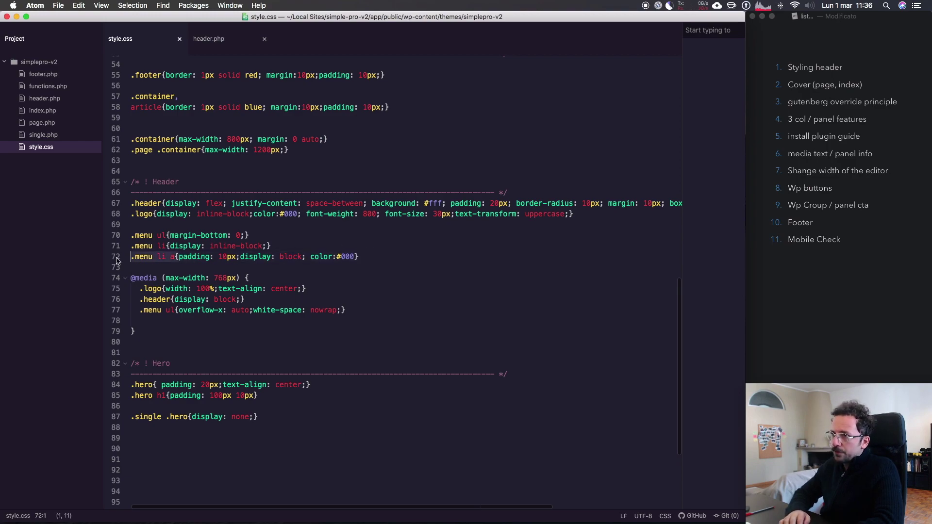
left_click(374, 260)
key("Return")
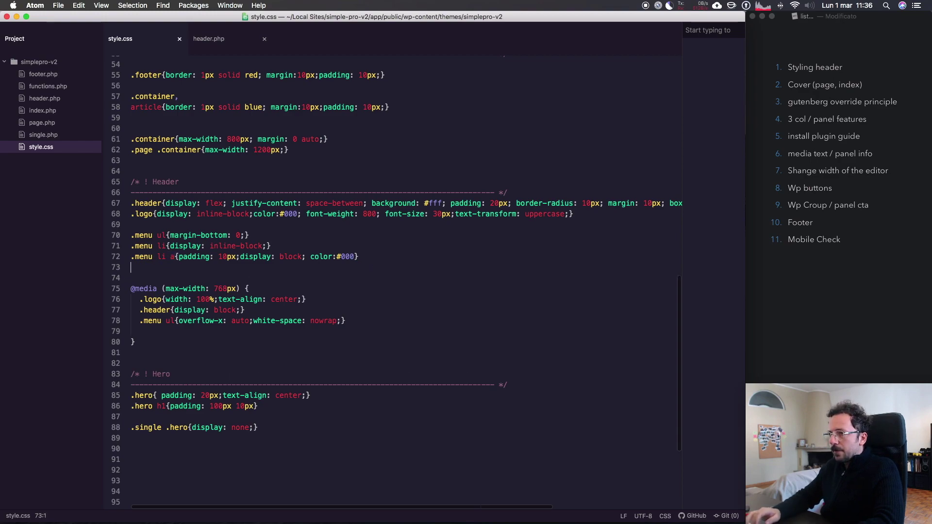
type(".menu li a{")
left_click(166, 269)
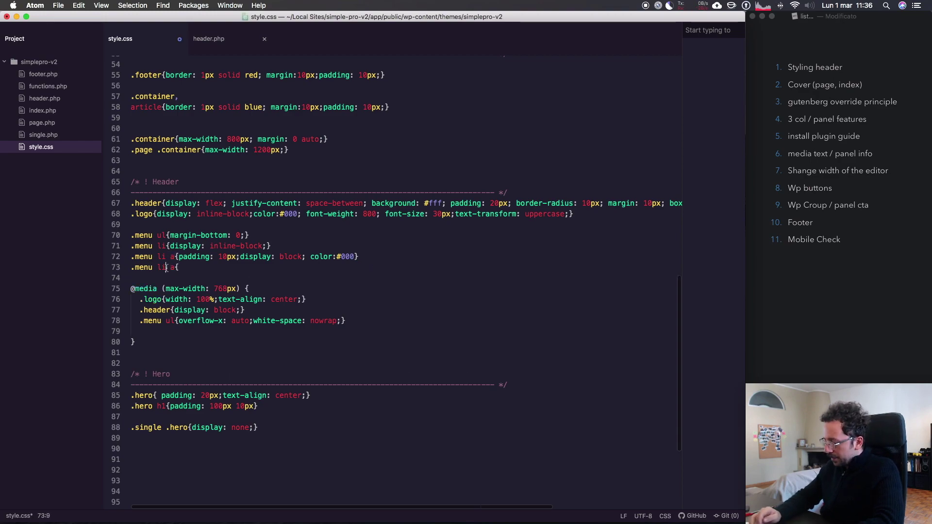
type(".evi")
left_click(199, 266)
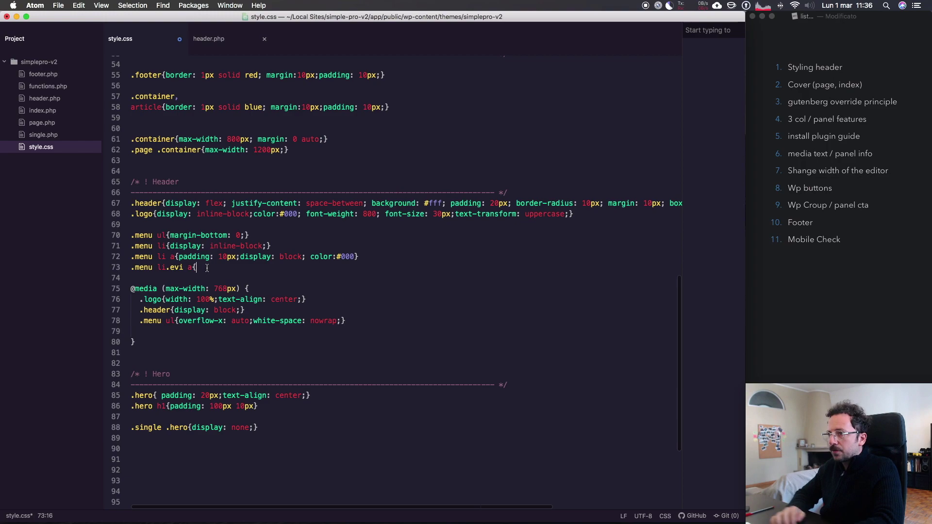
type("}")
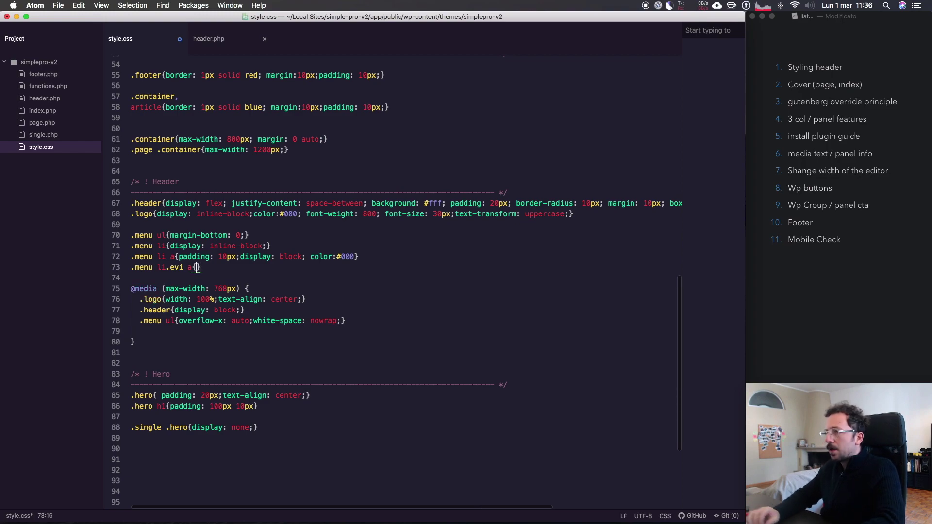
type(" bg")
key("Tab")
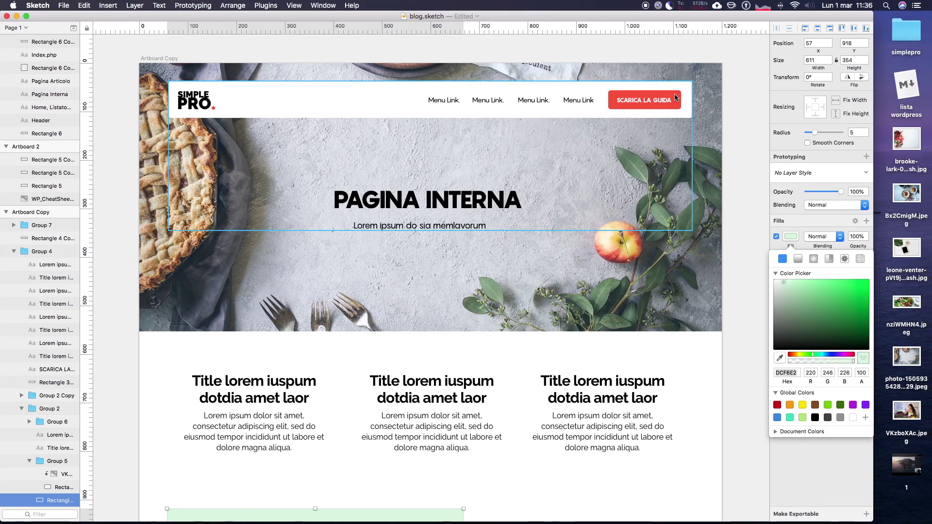
Copy the red button's fill colour F75E47 from the Sketch mockup
left_click(675, 97)
double_click(674, 97)
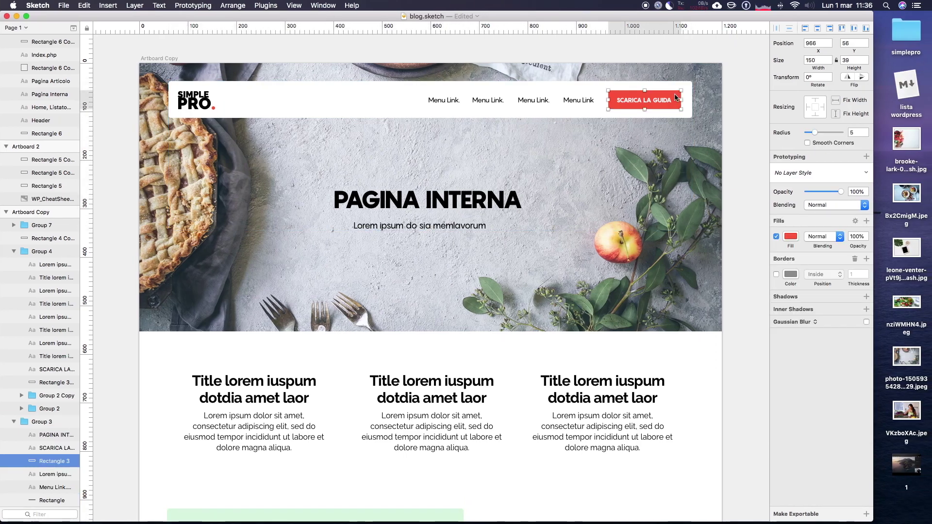
left_click(790, 237)
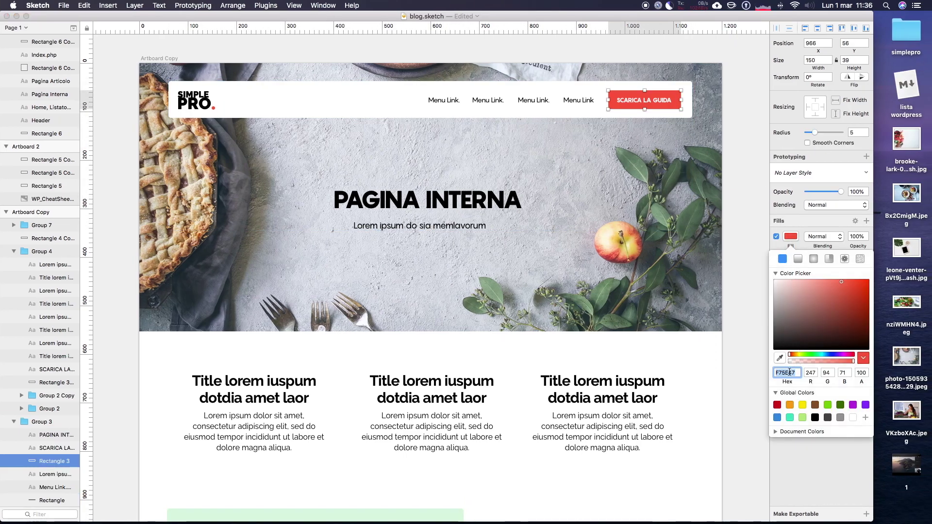
key("super+c")
key("super+Tab")
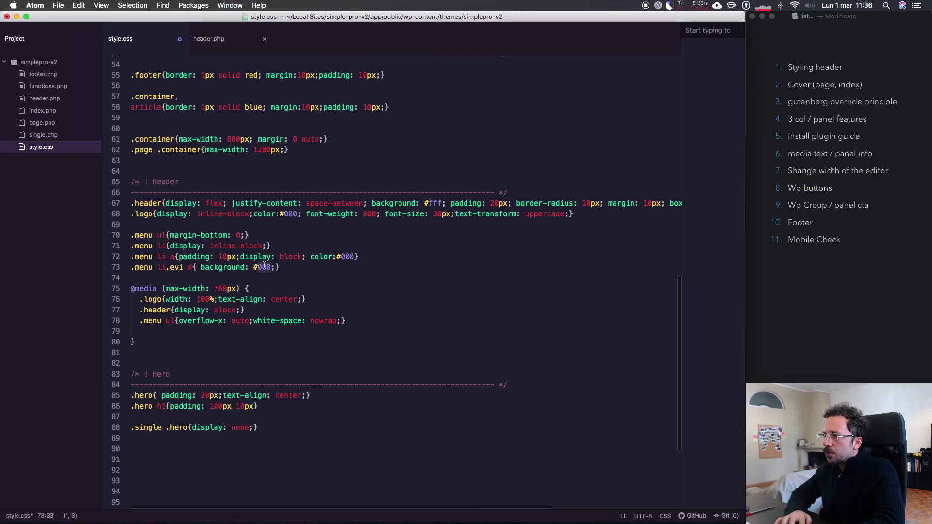
Set the .menu li.evi a background to #F75E47 with white, uppercase, bold text and preview it
key("super+v")
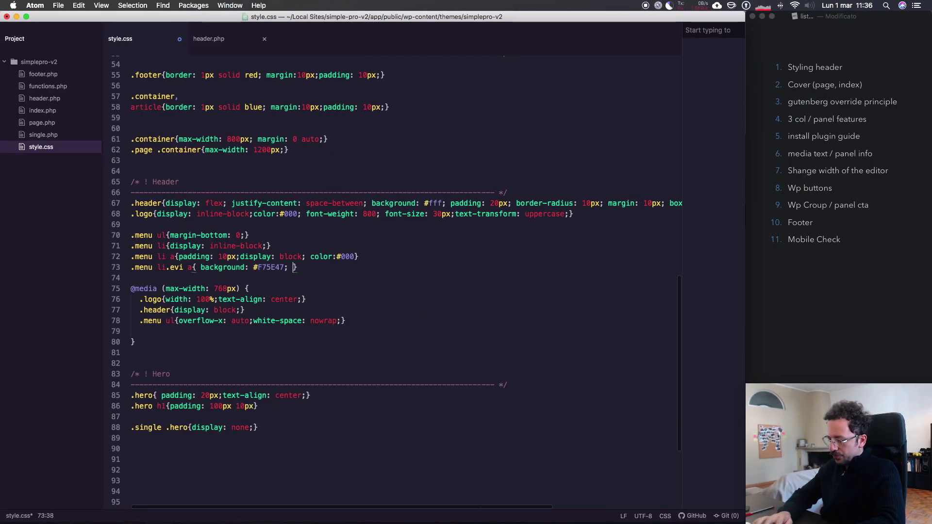
type("c")
type("olor: ")
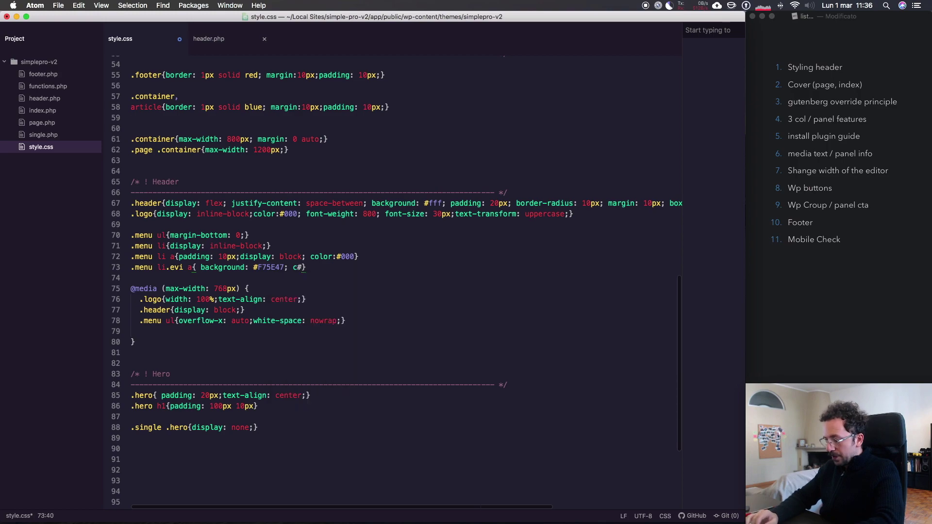
type("#fff;")
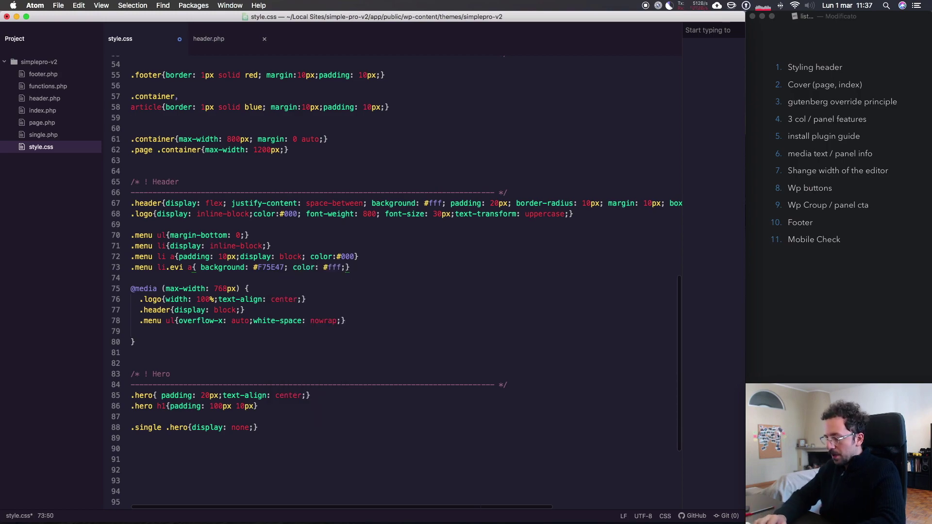
type("text-transform: uppercase;")
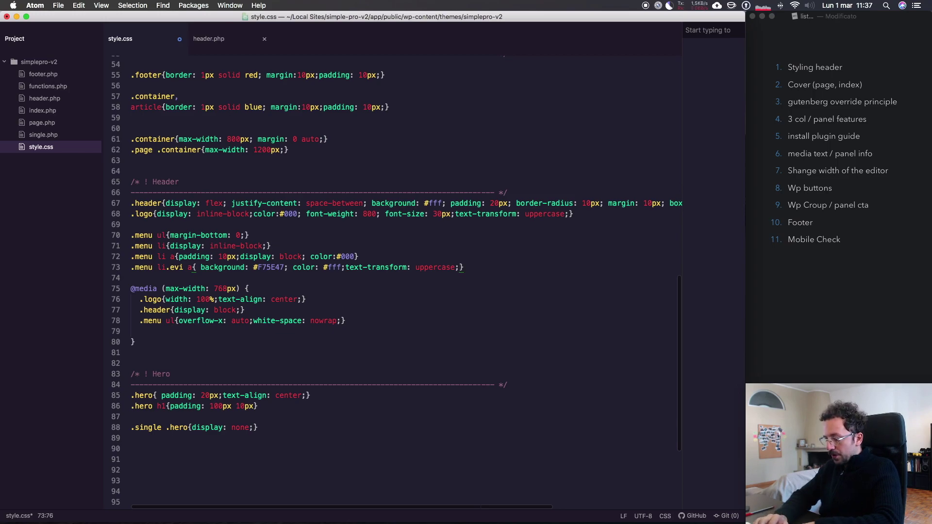
type("font-weight: bold;")
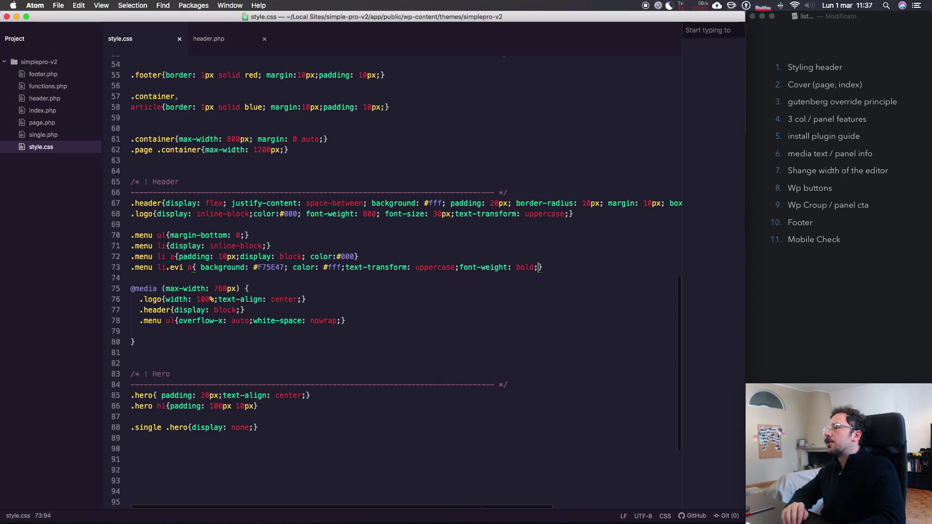
key("ctrl+Right")
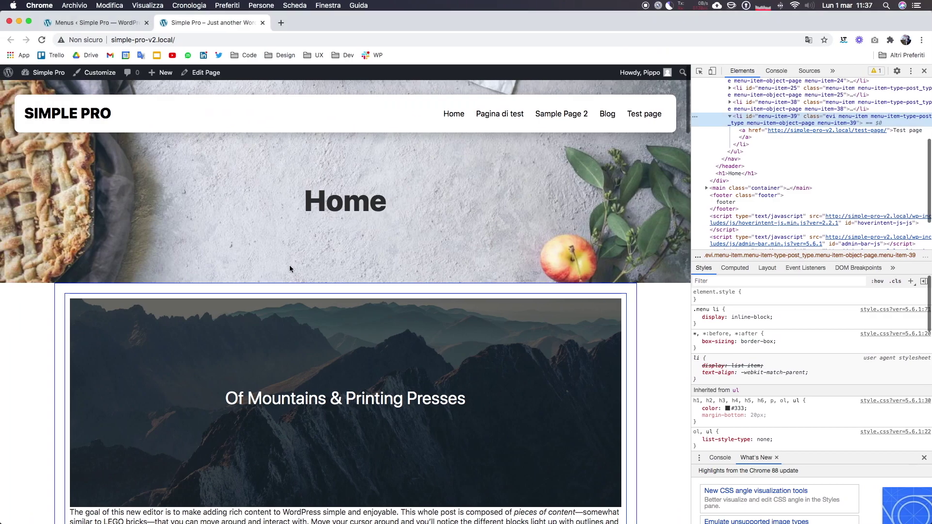
key("super+r")
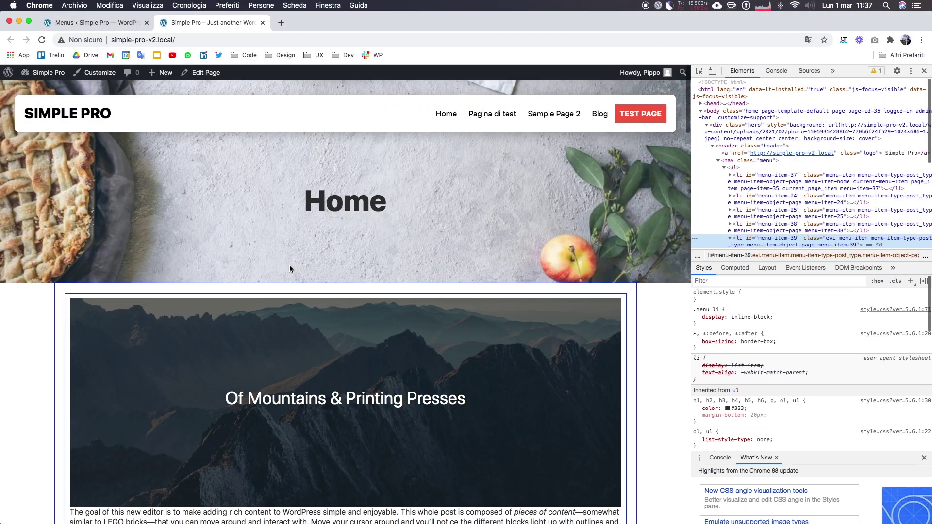
key("ctrl+Left")
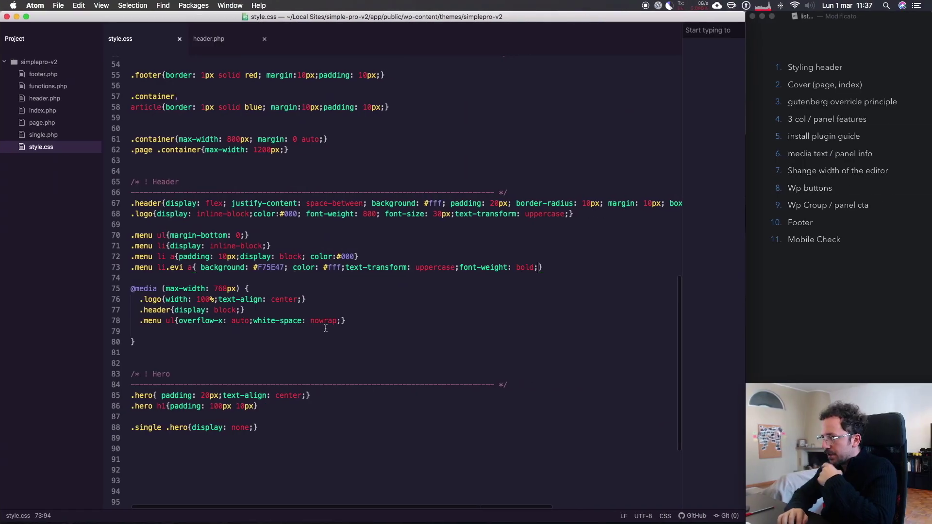
Add border-radius: 4px to the Test page button rule and preview it
type("border")
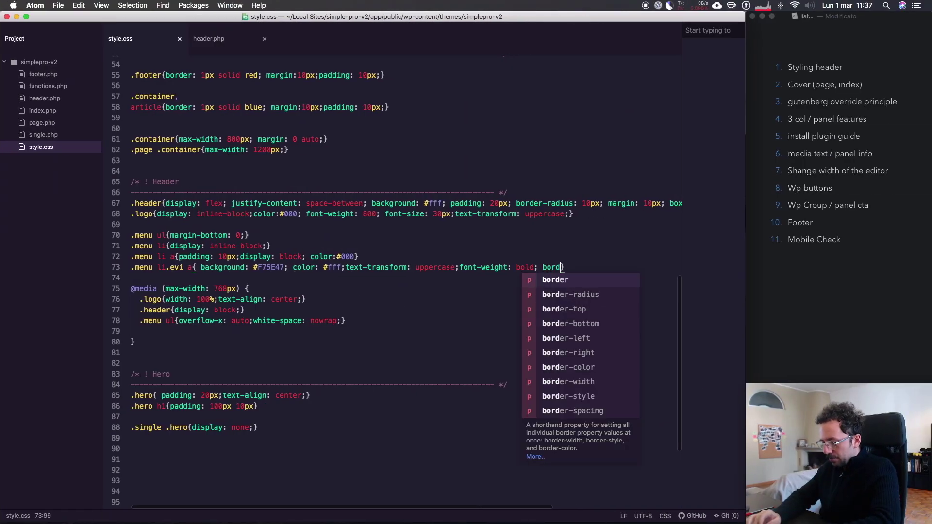
key("Tab")
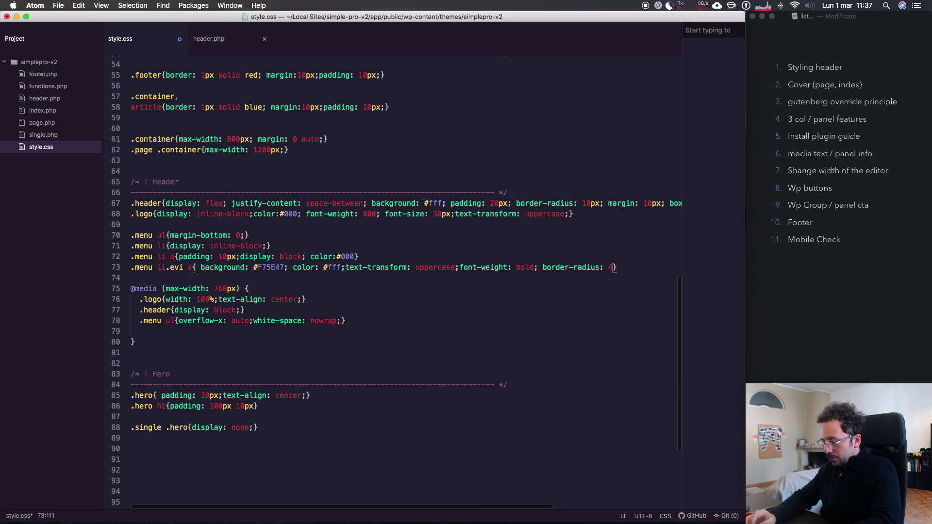
type("px")
key("Tab")
key("ctrl+Right")
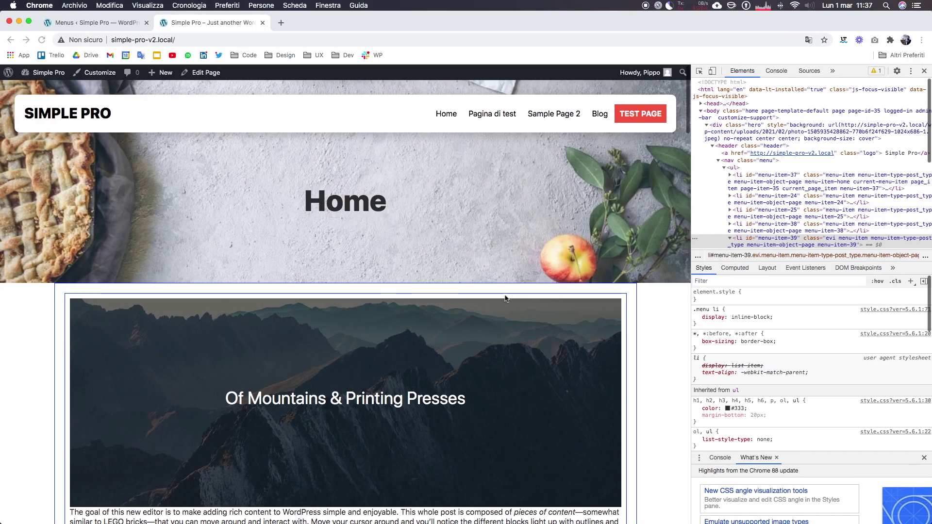
key("super+r")
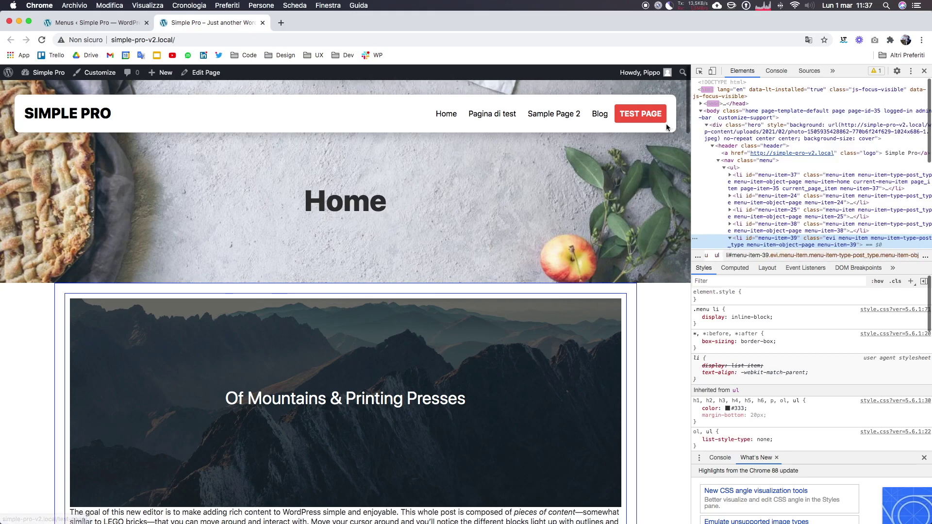
key("ctrl+Right")
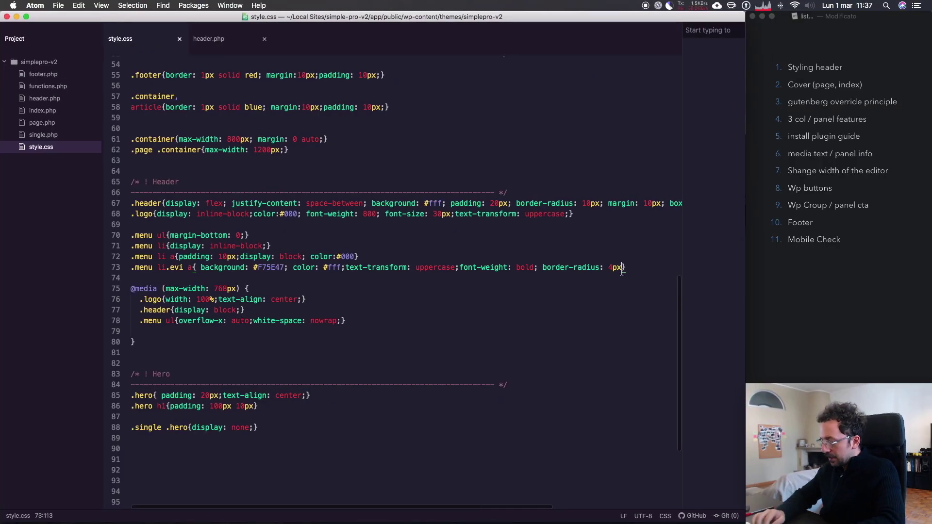
Add padding: 10px 20px, save style.css, and reload the page
type("; padding: 10px;")
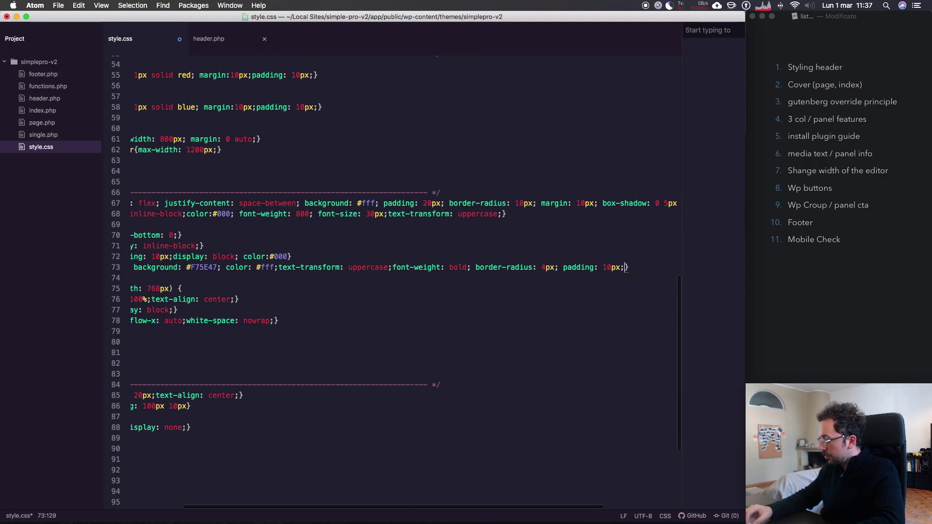
key("Left")
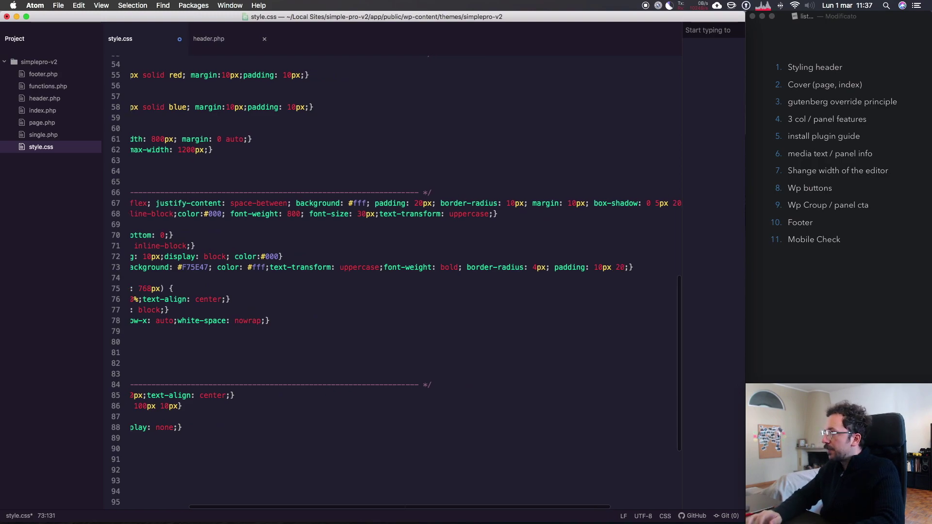
type("20px")
key("super+s")
key("super+Tab")
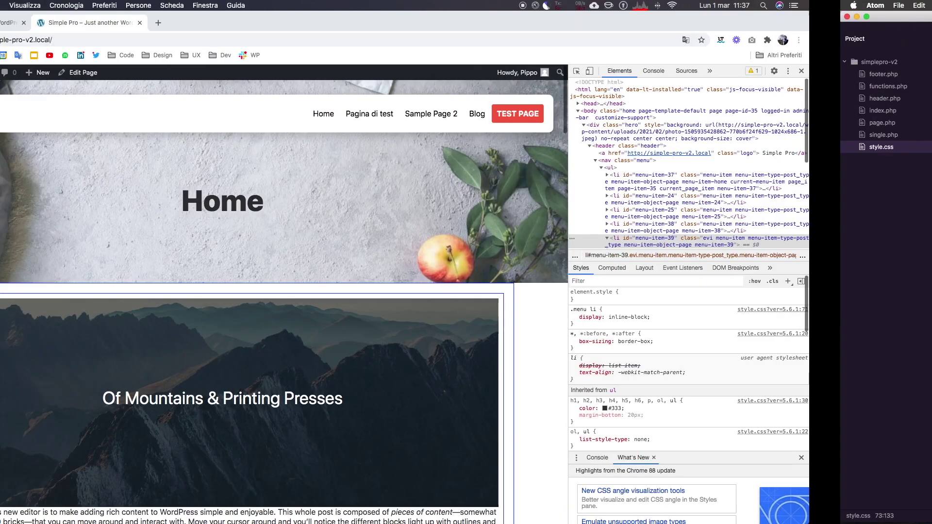
key("super+r")
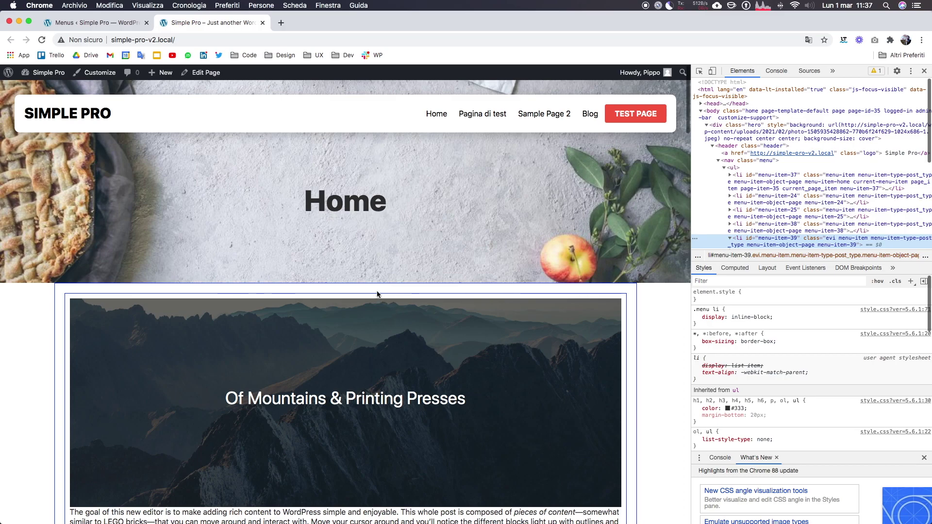
Open Sample Page 2 and scroll to the hero rules in style.css
left_click(587, 113)
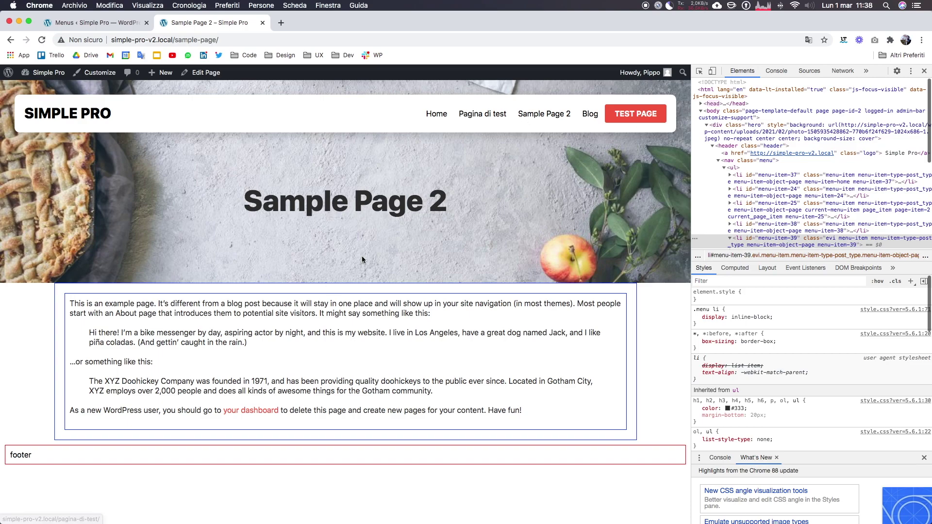
key("ctrl+Right")
scroll(361, 256, "left", 3)
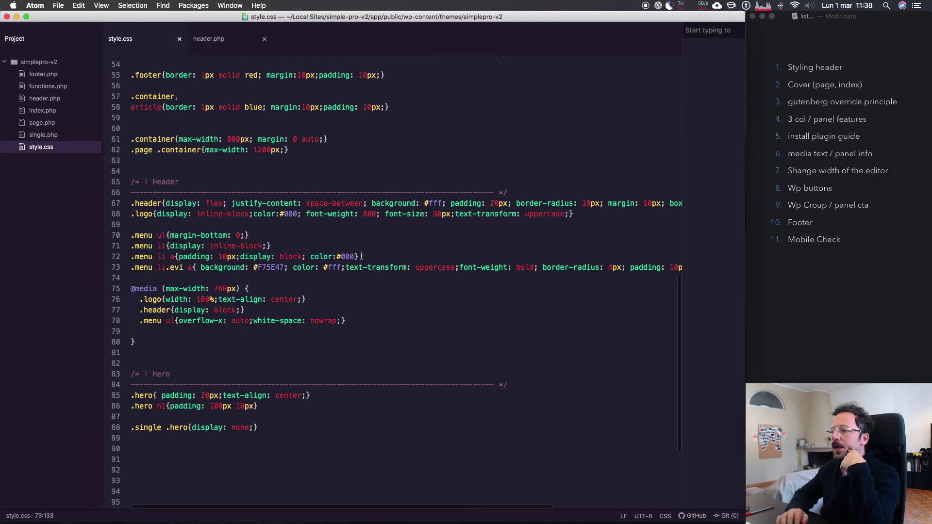
scroll(361, 255, "down", 2)
scroll(361, 256, "down", 1)
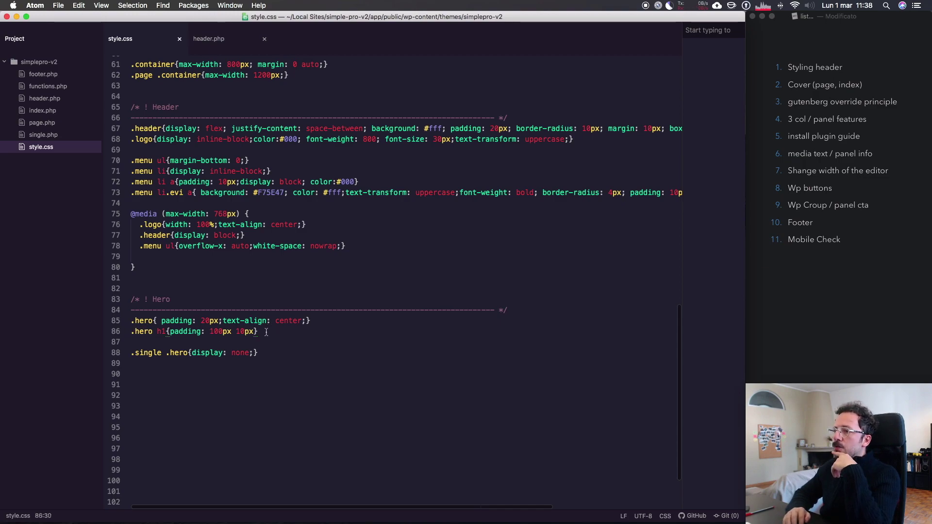
Inspect Sample Page 2's body element to see its page classes
key("ctrl+Left")
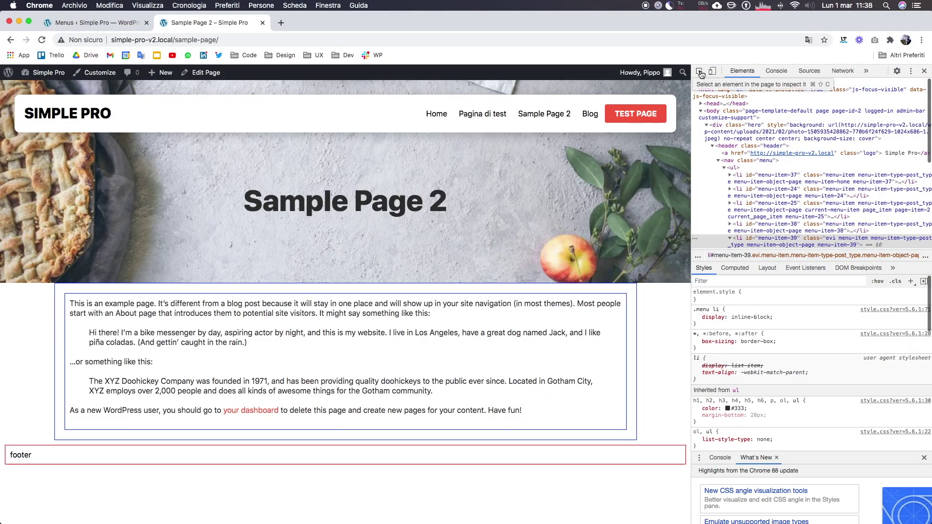
left_click(735, 113)
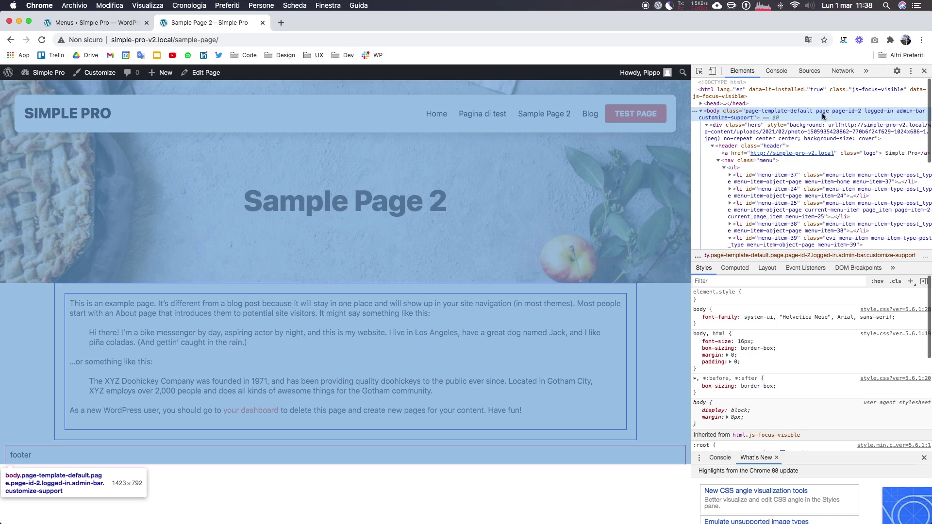
key("ctrl+Right")
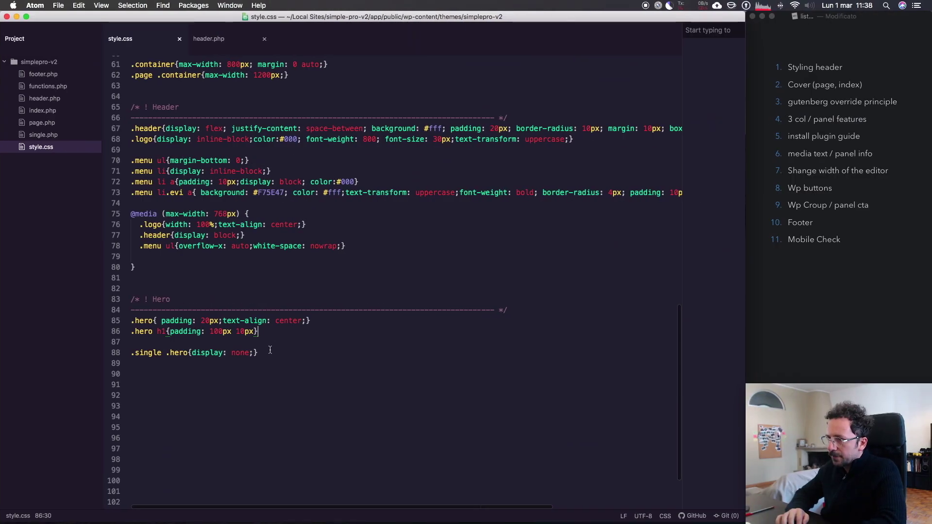
Duplicate the single-post hero rule and change the copy's selector to .page .hero h1
left_click_drag(271, 350, 125, 358)
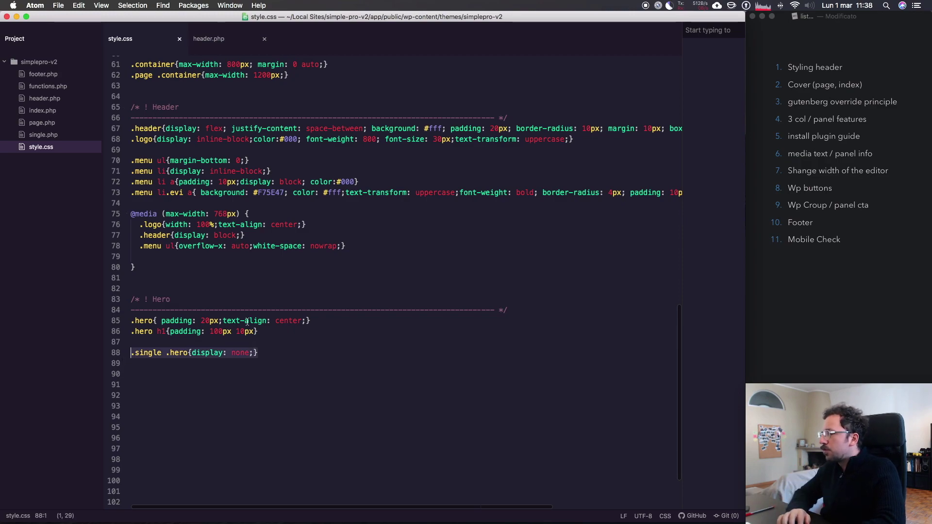
key("super+c")
key("Left")
key("Return")
key("Return")
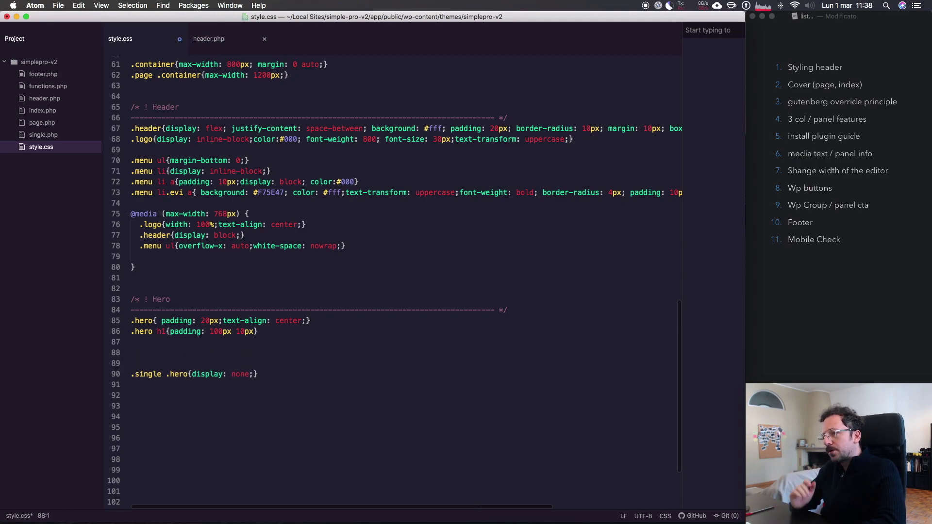
key("Up")
key("Up")
key("super+v")
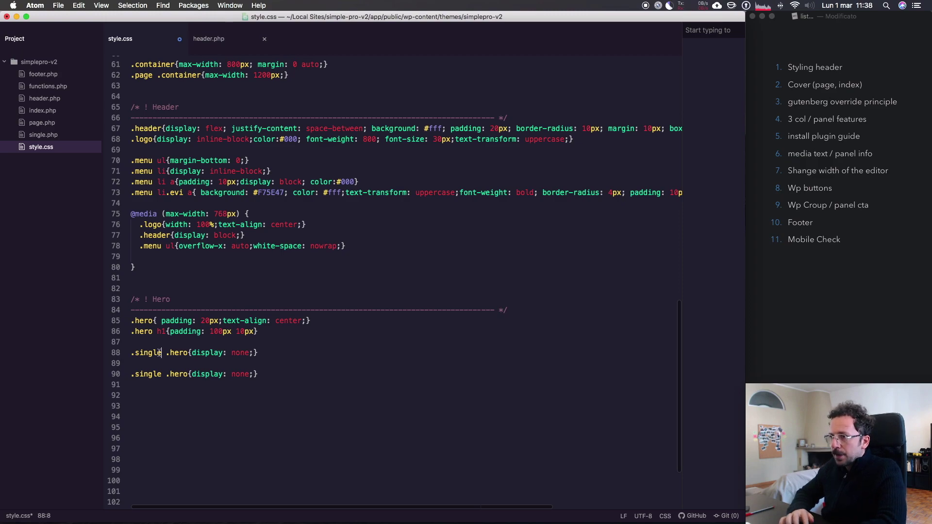
key("BackSpace")
key("BackSpace")
key("BackSpace")
key("BackSpace")
key("BackSpace")
key("BackSpace")
type("p")
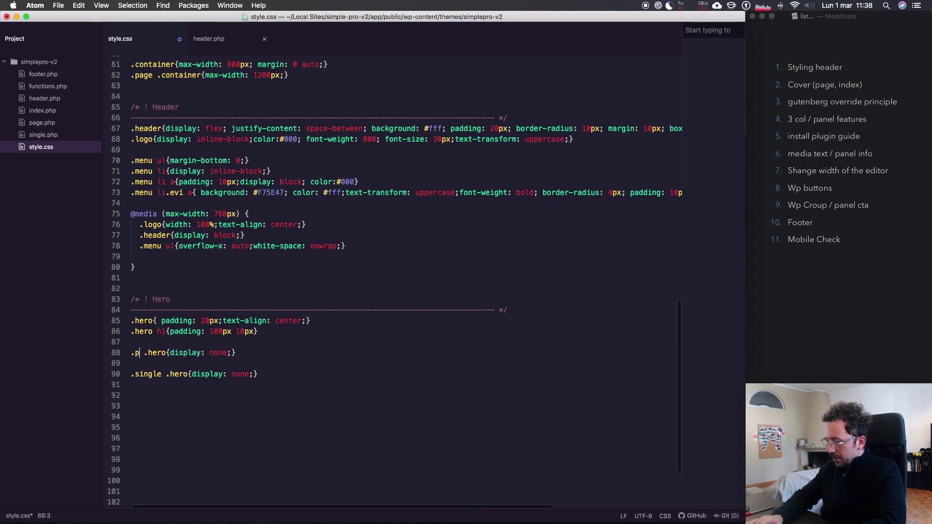
type("age")
left_click(179, 353)
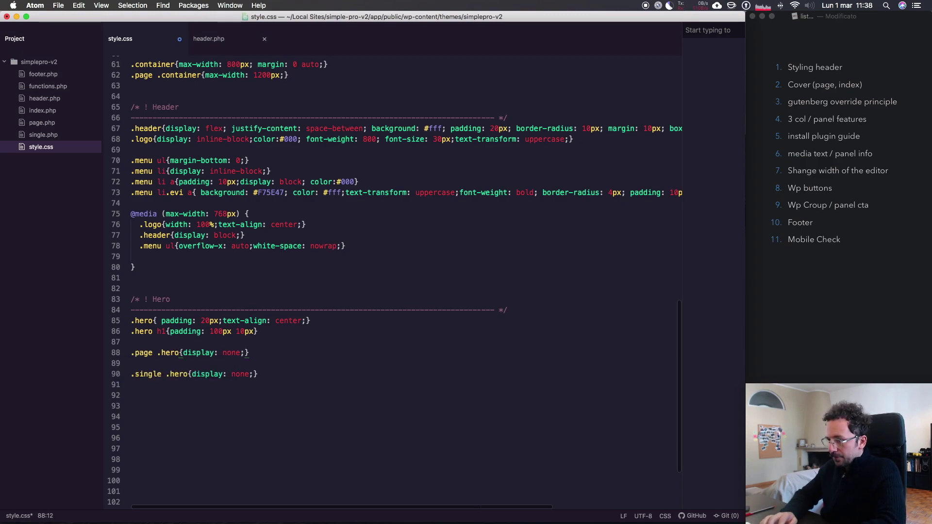
type("h1")
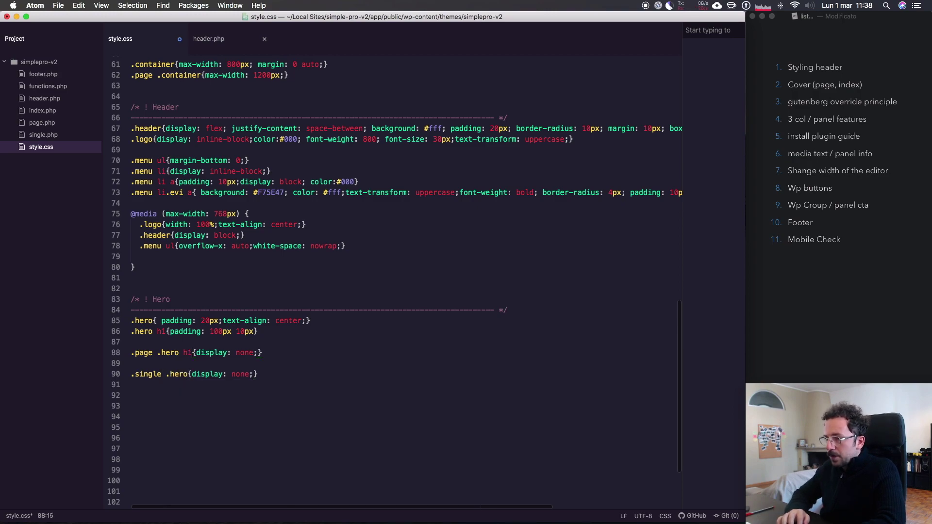
Replace its display declaration with padding: 150px 10px, save, and reload Sample Page 2
left_click_drag(258, 331, 178, 329)
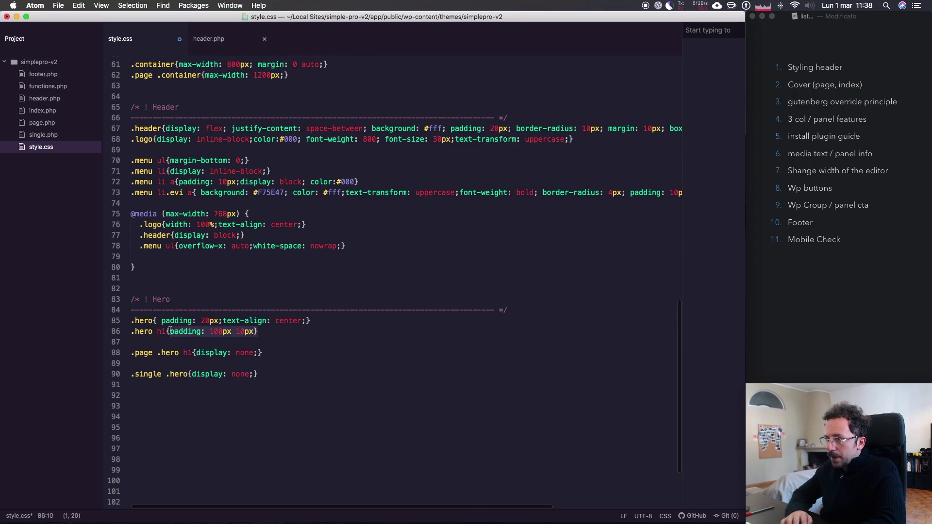
left_click_drag(261, 353, 196, 353)
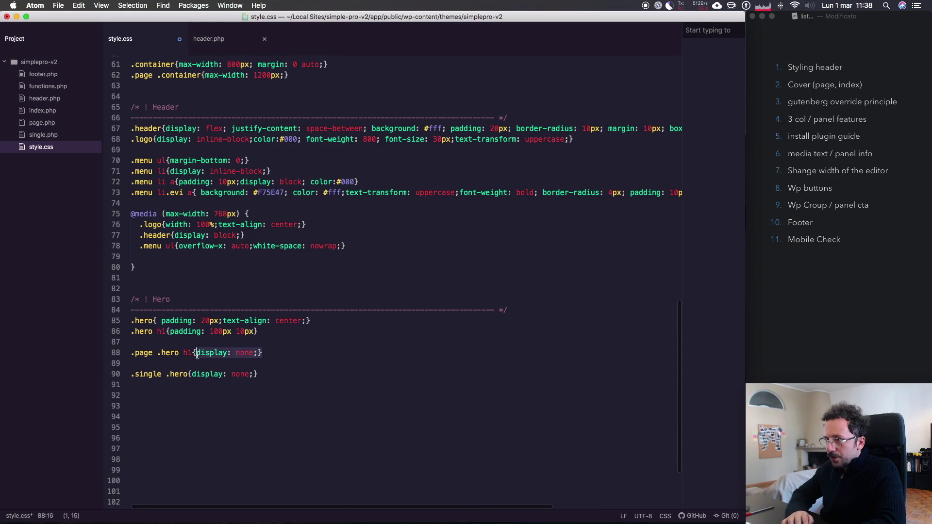
key("super+v")
key("BackSpace")
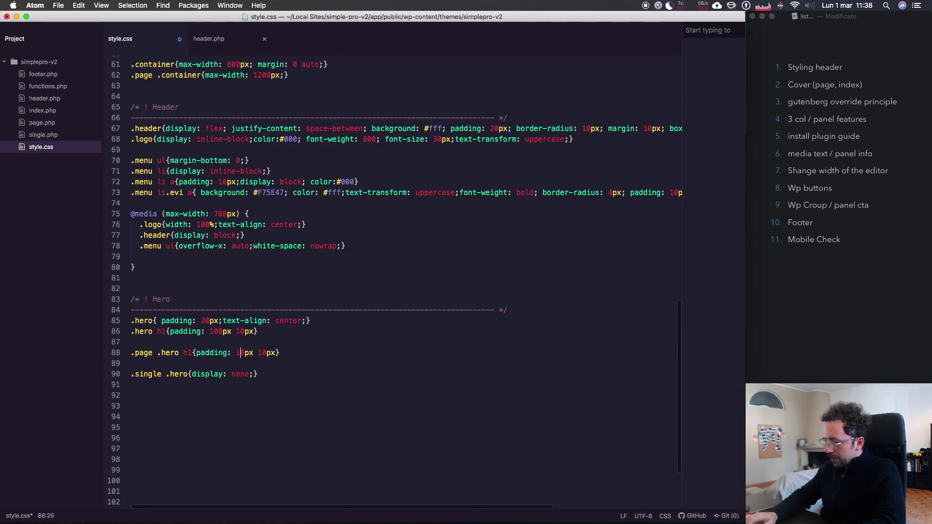
type("5")
key("super+s")
key("super+Tab")
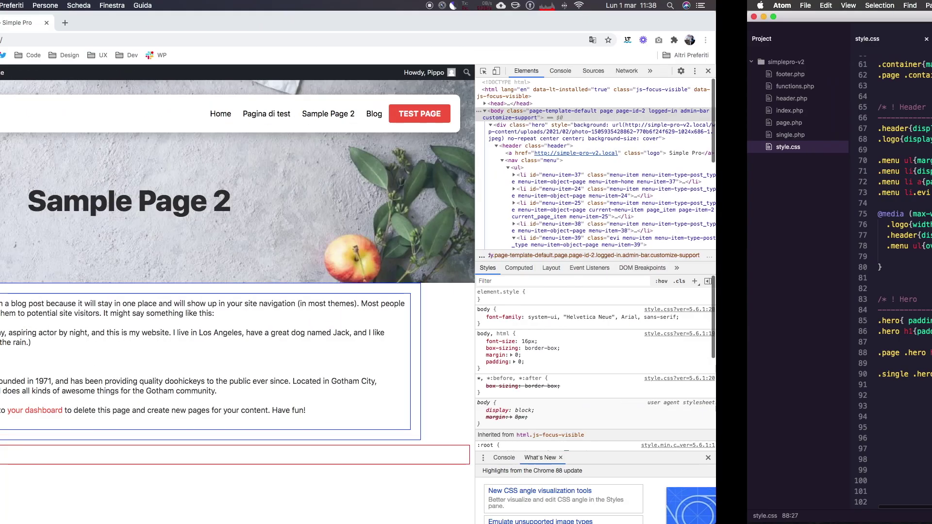
key("super+r")
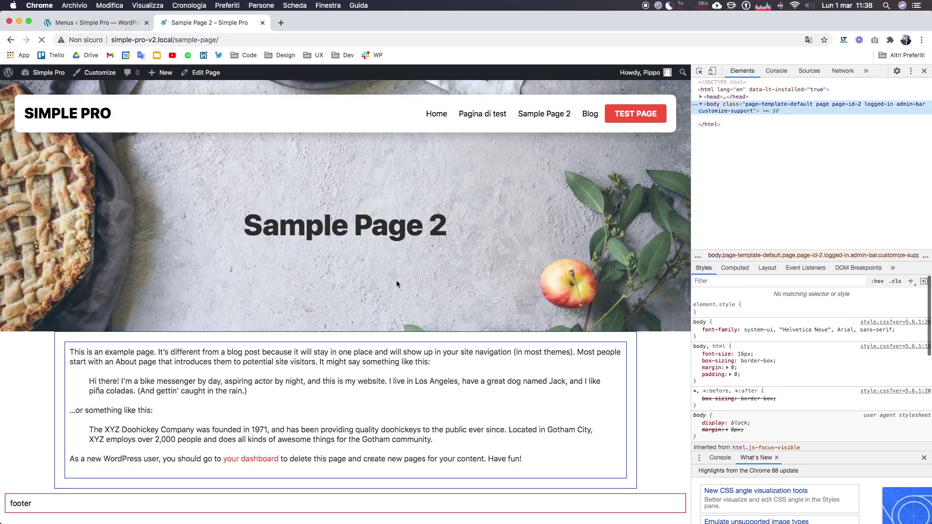
From the Blog page, open the first post 'IL mio primo articolo in WordPress', then return to style.css
left_click(591, 116)
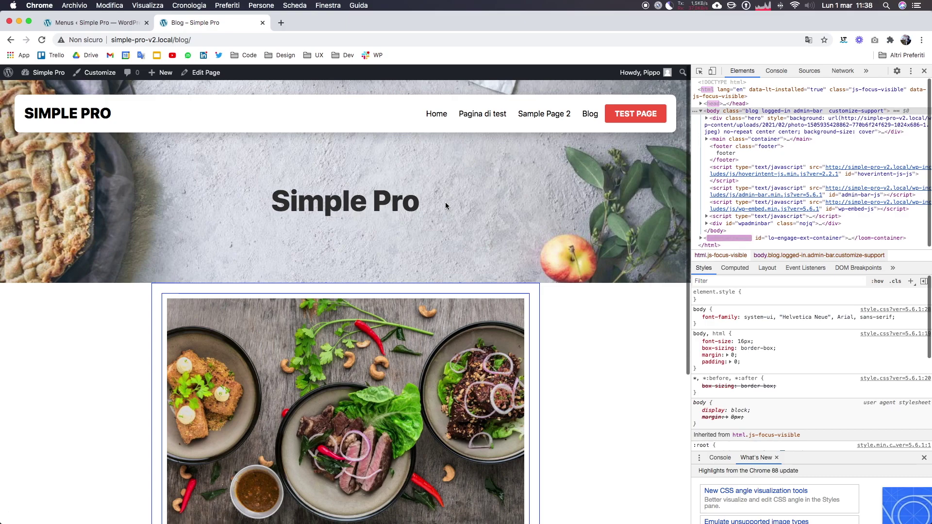
scroll(402, 242, "down", 5)
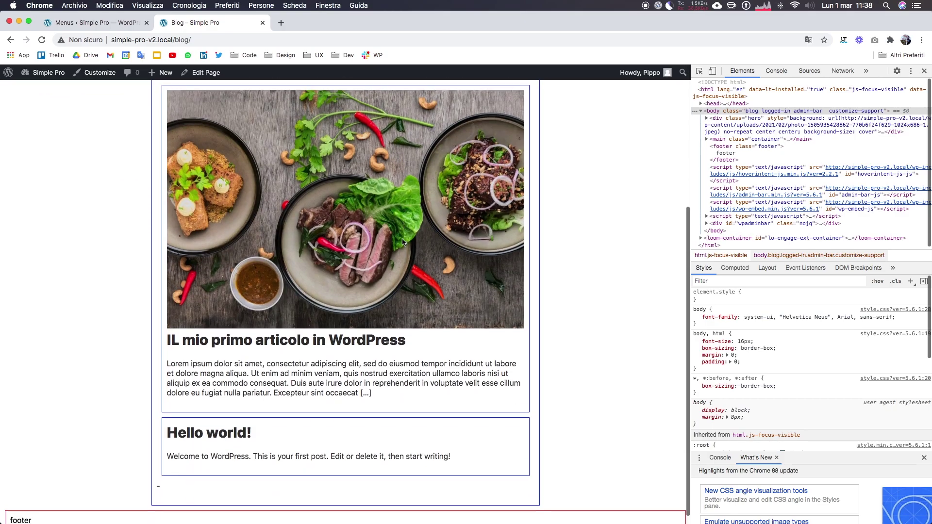
scroll(402, 240, "up", 5)
scroll(405, 240, "down", 2)
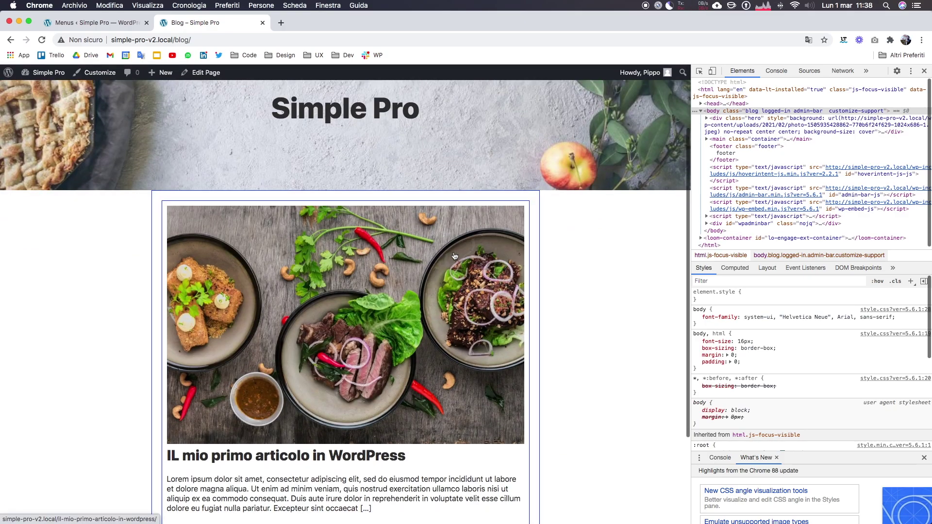
left_click(454, 255)
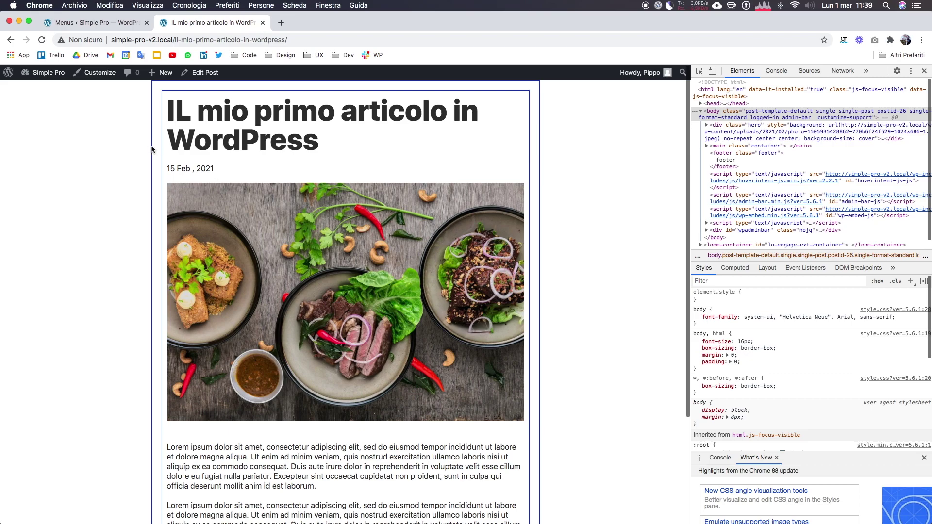
key("ctrl+Right")
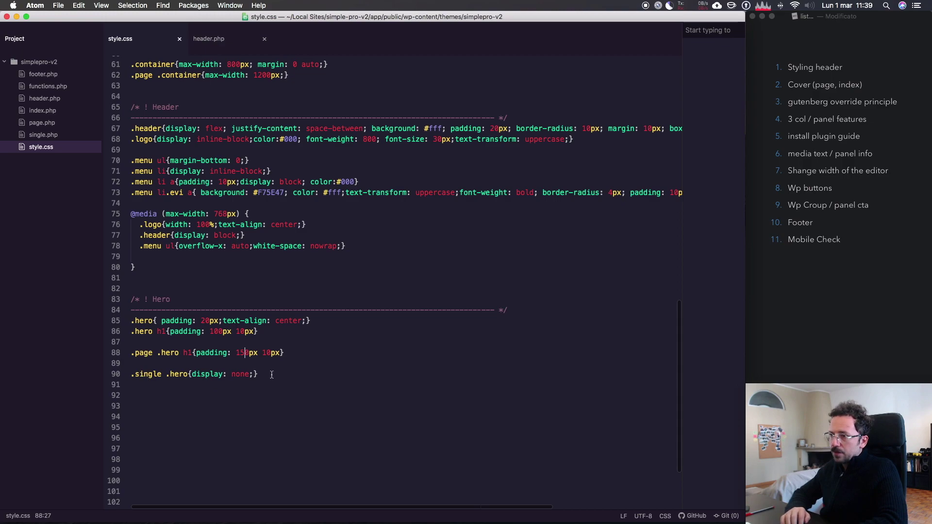
Comment out the single-post hero rule in style.css and save the stylesheet
left_click_drag(273, 373, 111, 372)
key("super+slash")
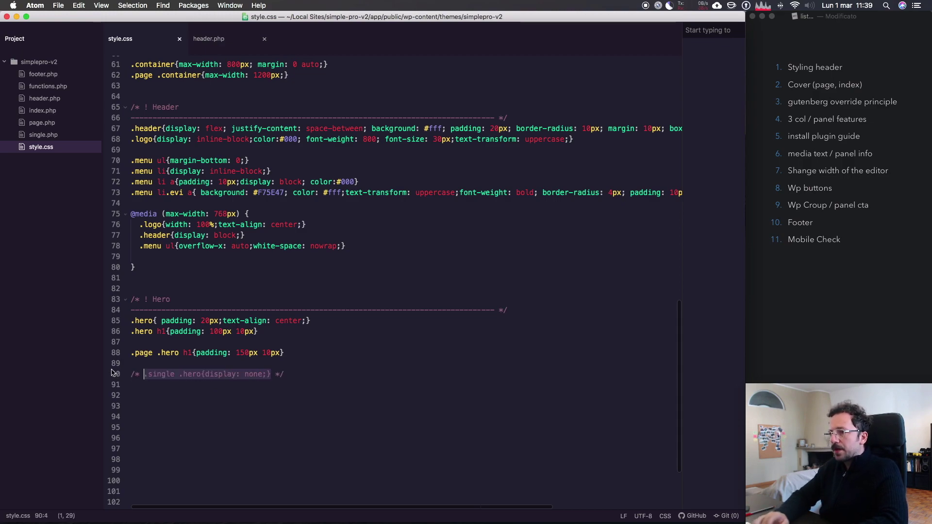
key("super+s")
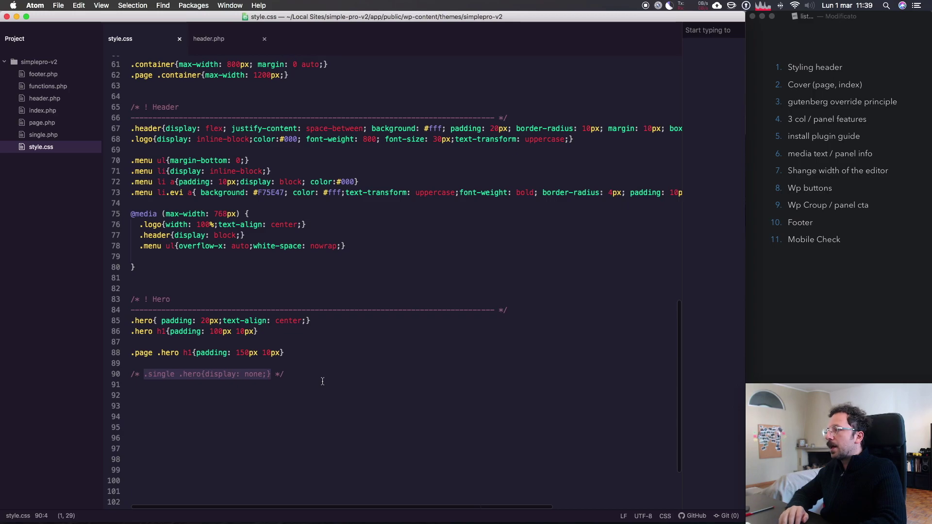
Reload the post in Chrome to check its hero, then go to the site's Home page
key("ctrl+Left")
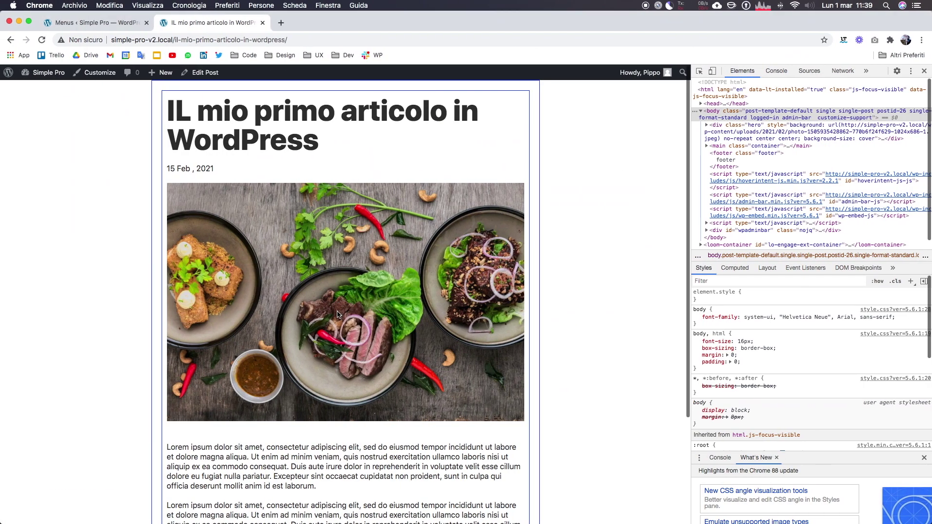
key("super+r")
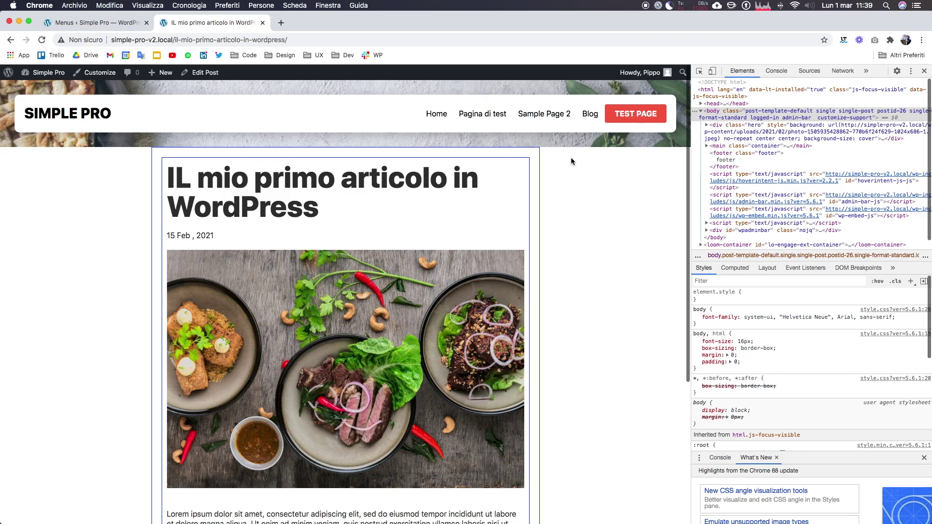
left_click(107, 120)
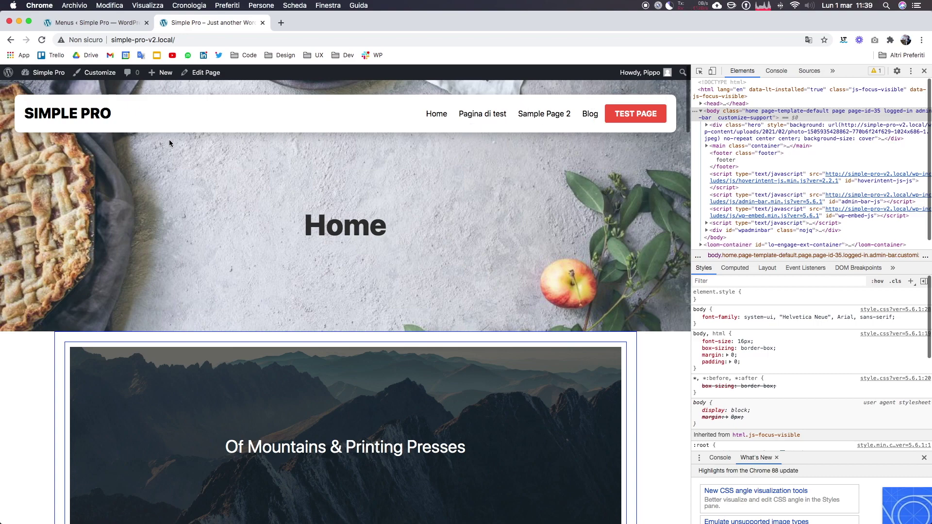
key("ctrl+Right")
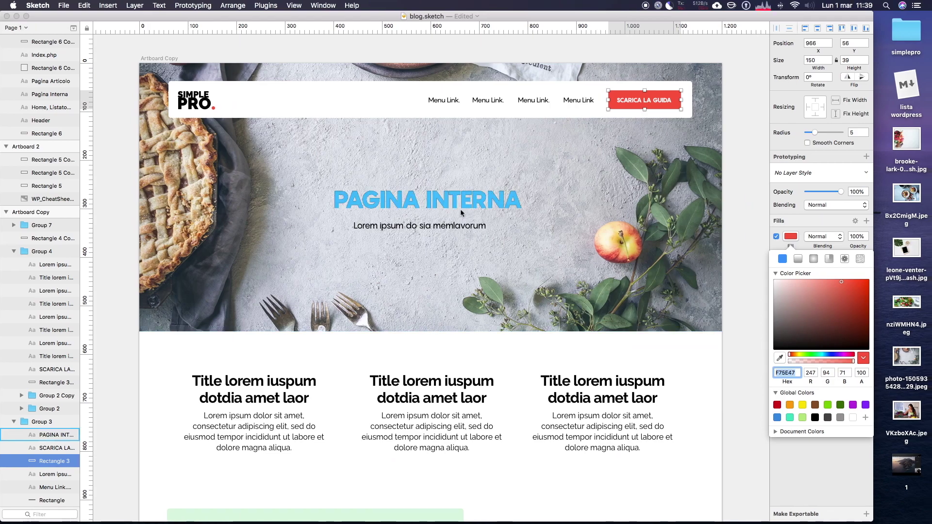
scroll(660, 214, "down", 5)
scroll(661, 216, "down", 4)
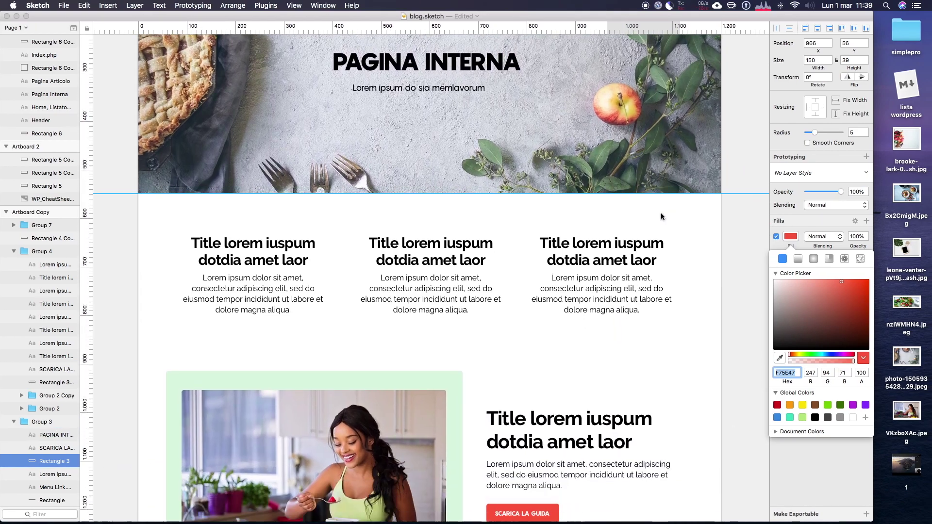
scroll(661, 216, "down", 6)
scroll(661, 216, "down", 5)
scroll(661, 216, "down", 2)
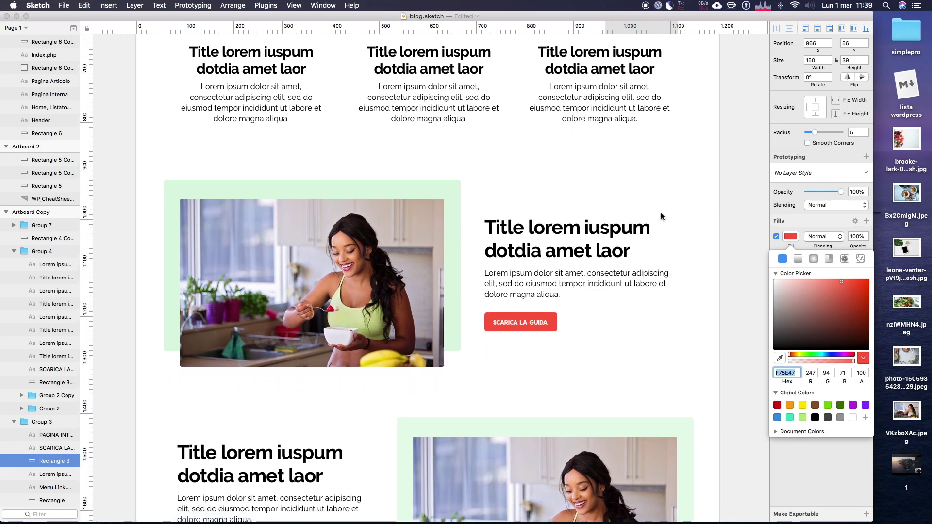
scroll(661, 216, "down", 3)
scroll(660, 216, "down", 1)
scroll(661, 216, "down", 5)
scroll(660, 216, "down", 3)
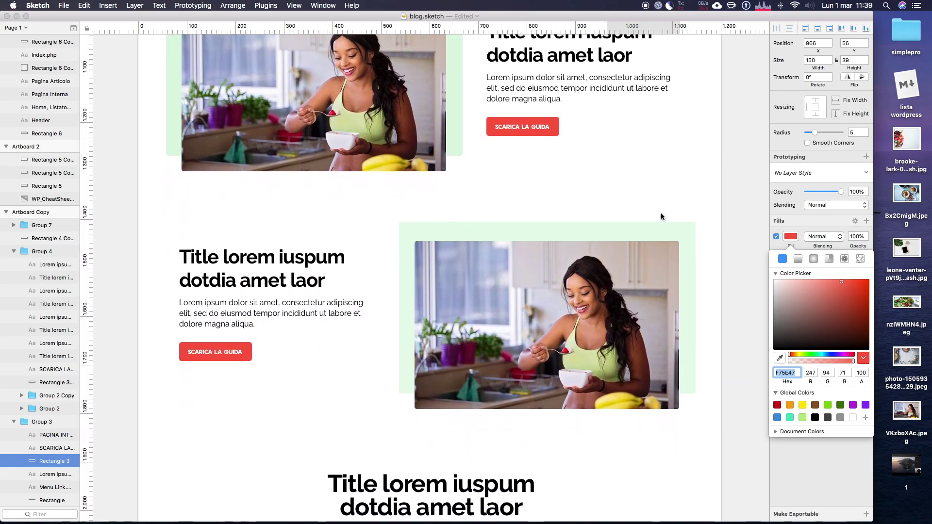
scroll(661, 216, "down", 1)
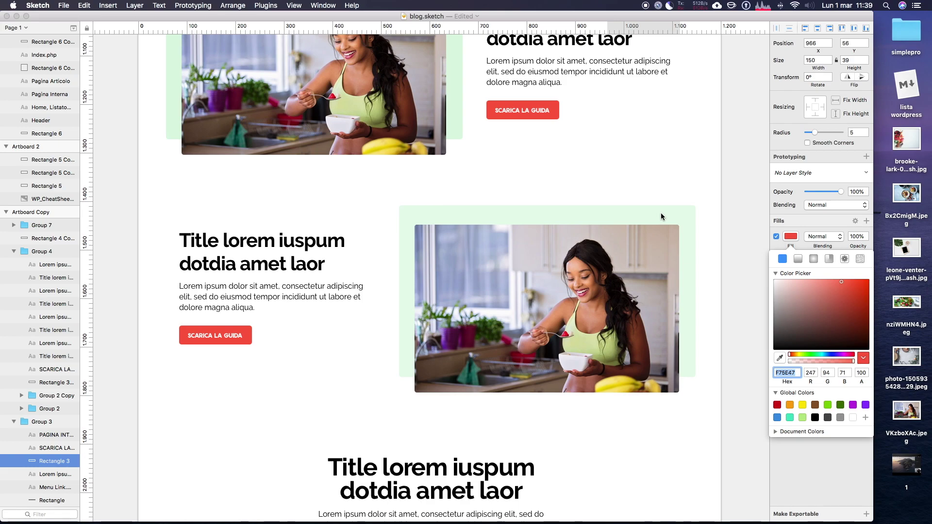
scroll(661, 216, "down", 4)
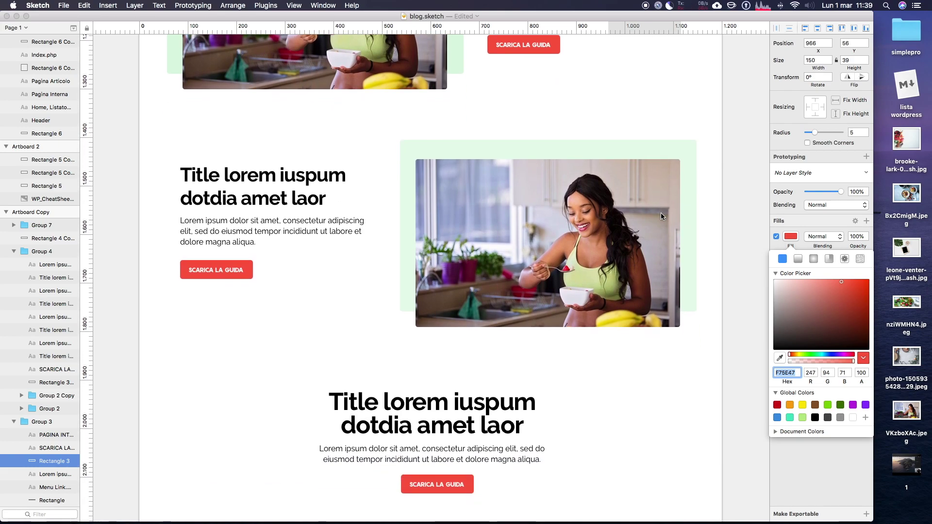
scroll(661, 216, "down", 1)
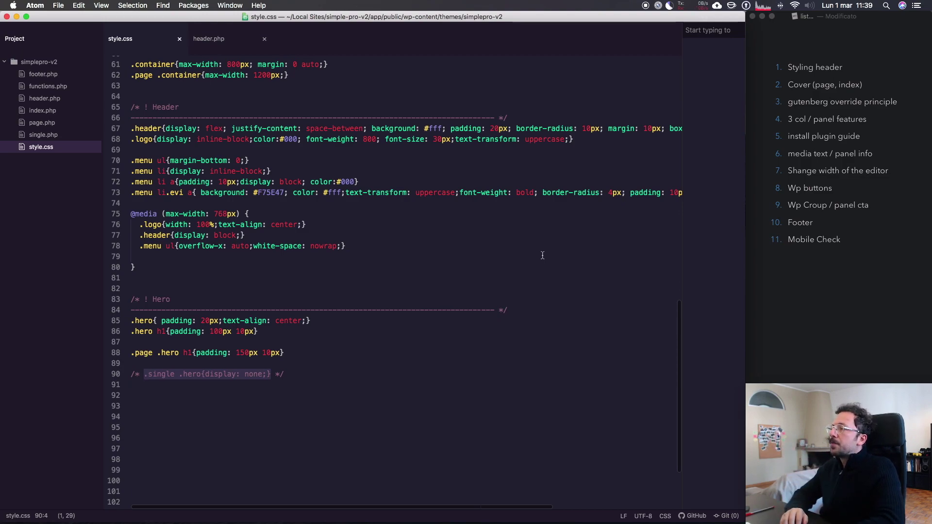
key("ctrl+Left")
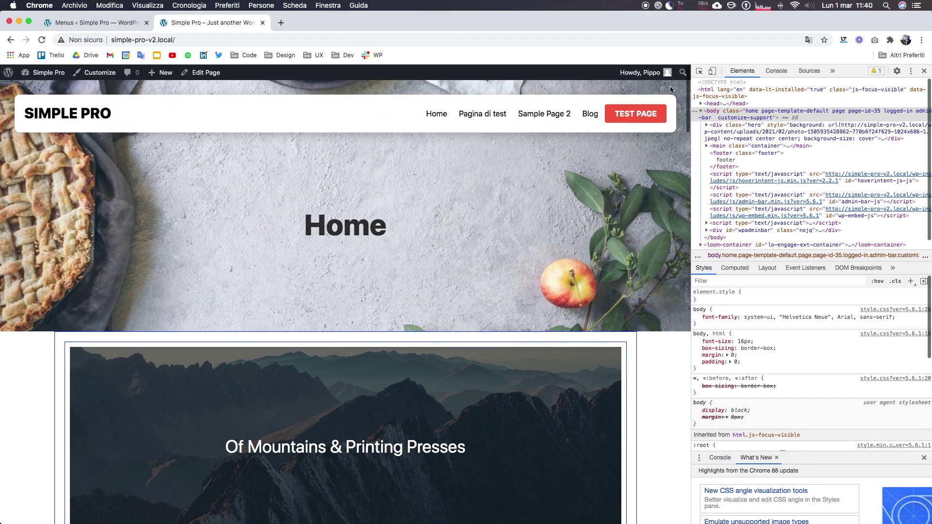
In the admin tab, open Pages > All Pages and choose Home for editing
left_click(106, 25)
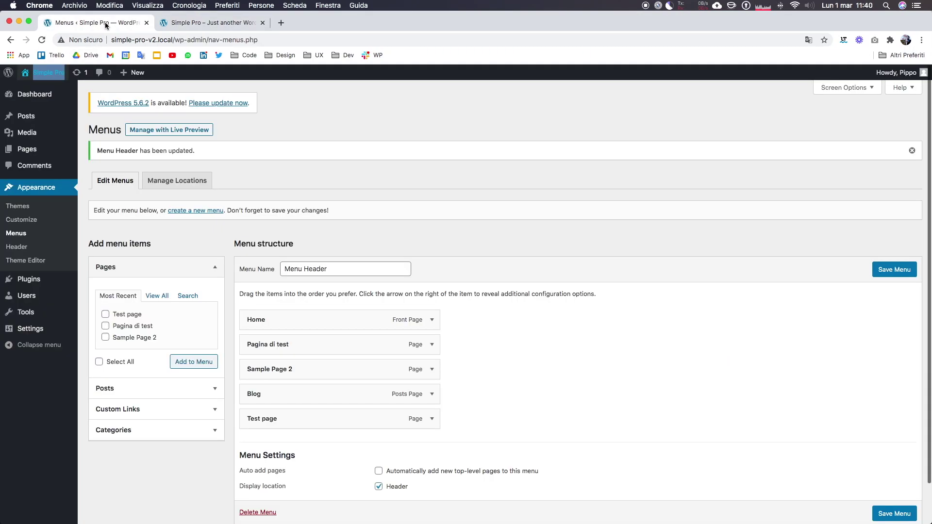
left_click(49, 149)
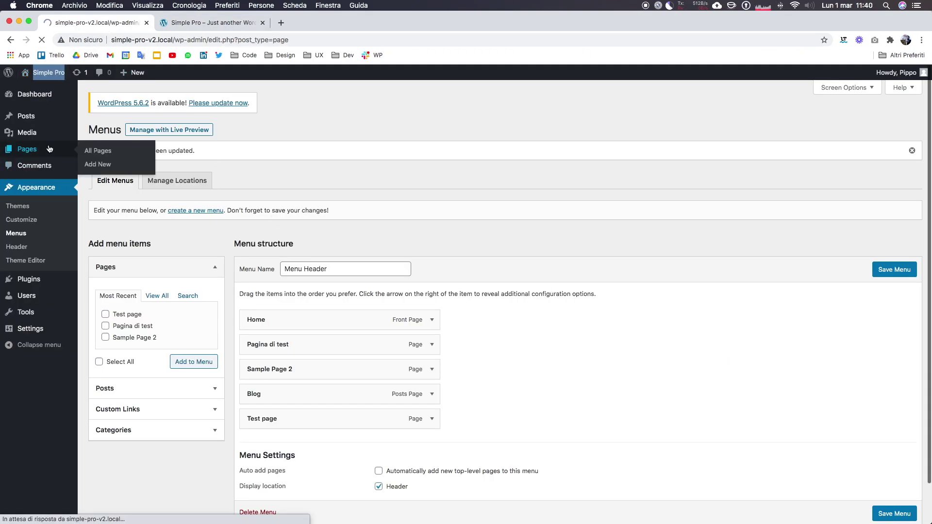
left_click(122, 233)
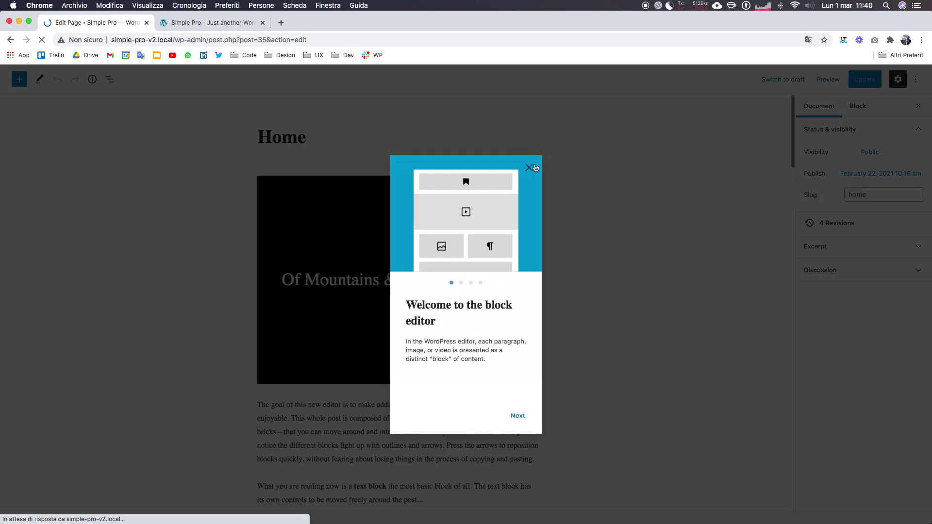
Dismiss the welcome tour, then select and delete all 36 sample blocks on Home
left_click(528, 168)
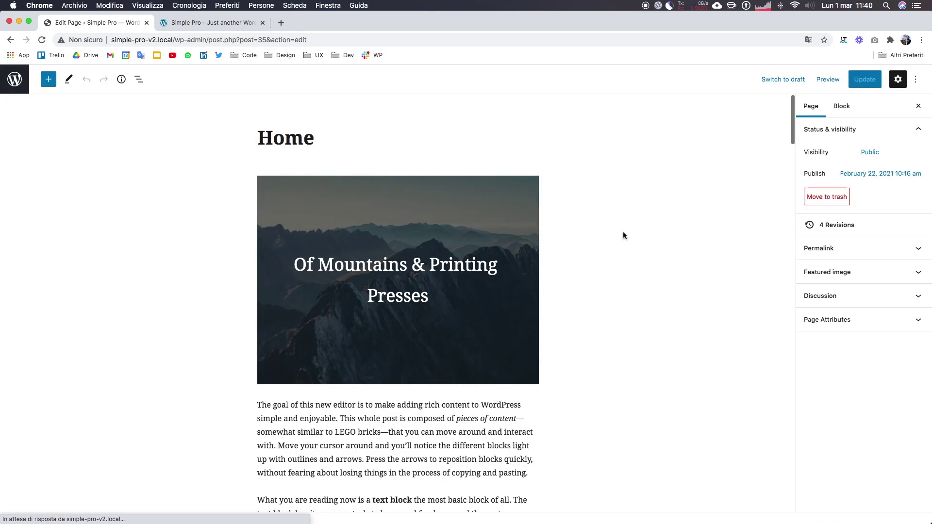
scroll(507, 260, "down", 5)
scroll(508, 260, "up", 5)
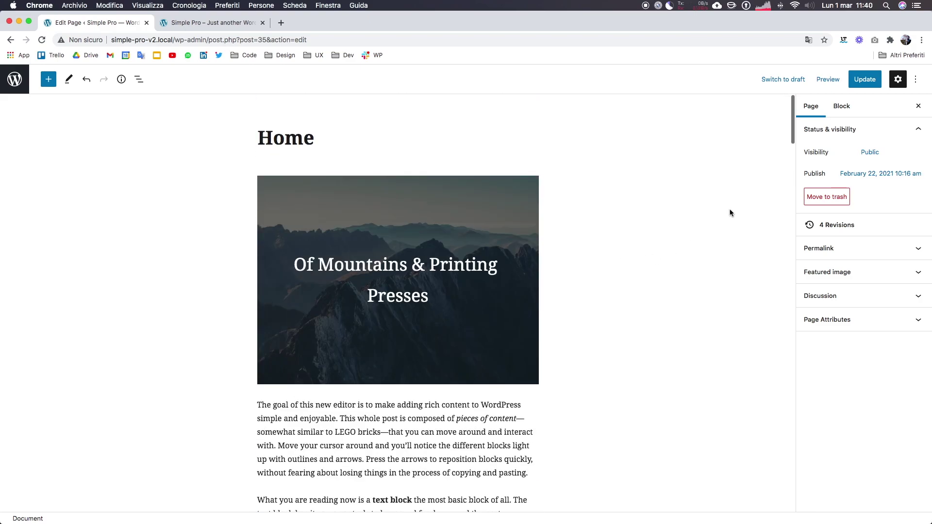
key("super+a")
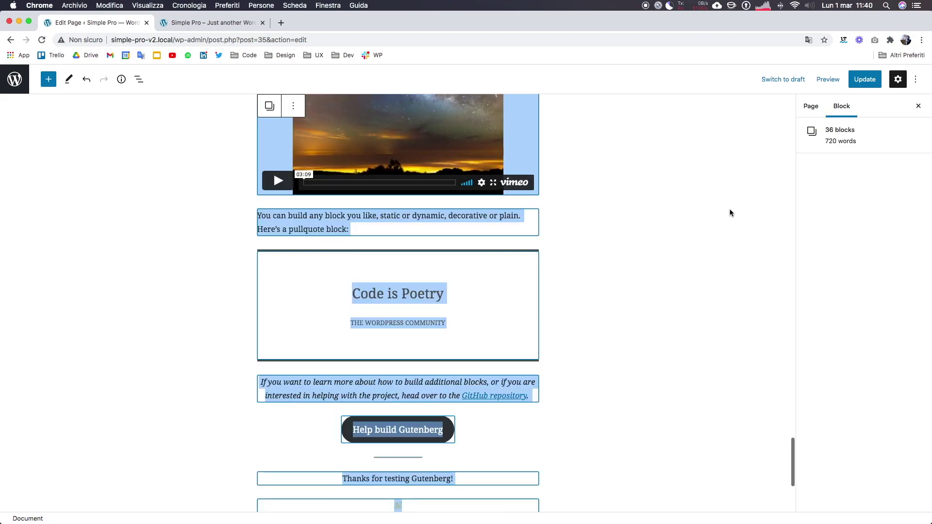
scroll(688, 234, "up", 3)
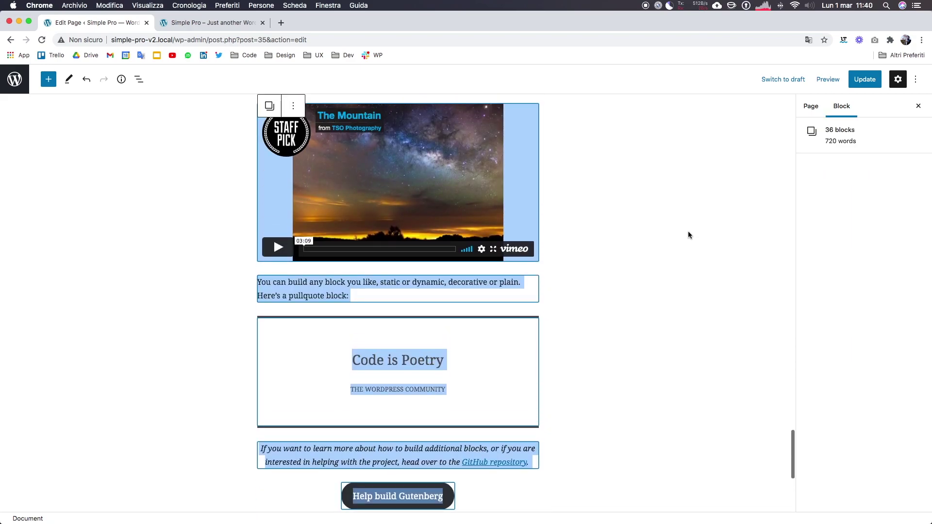
key("BackSpace")
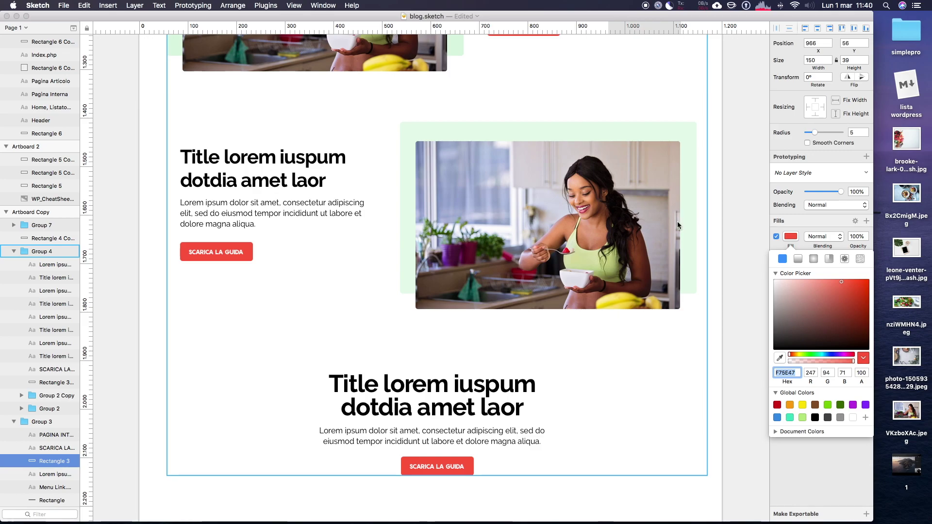
scroll(678, 224, "up", 5)
scroll(678, 225, "up", 5)
scroll(678, 225, "up", 5)
scroll(678, 224, "up", 5)
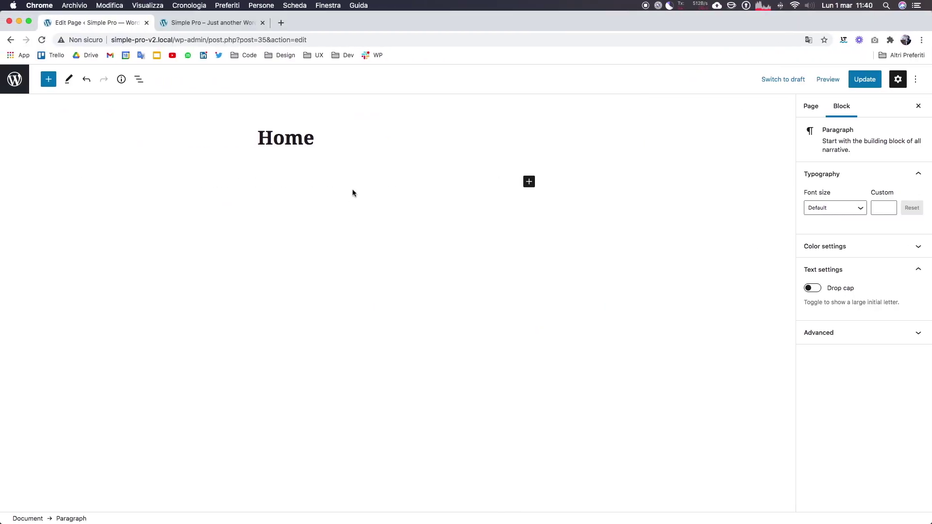
Insert a Columns block with the 33 / 33 / 33 layout under the Home title
left_click(529, 182)
type("col")
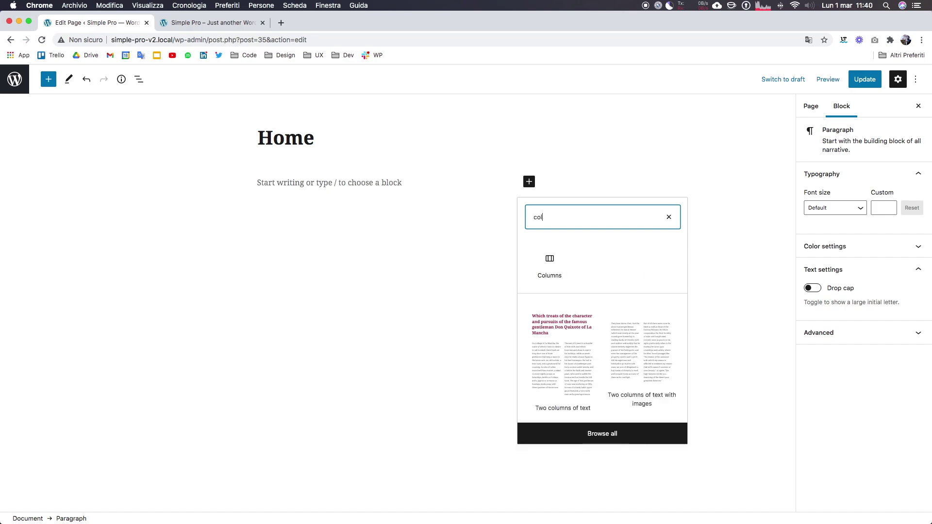
left_click(560, 274)
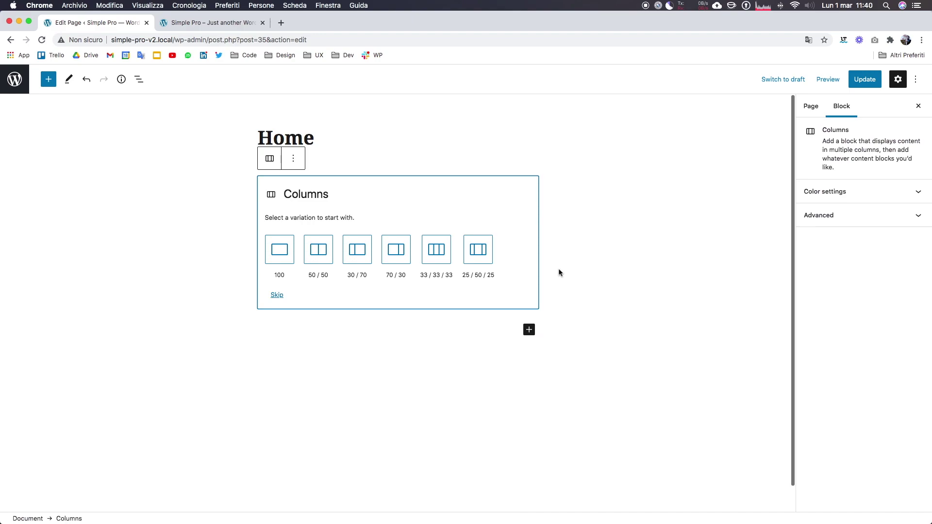
left_click(437, 251)
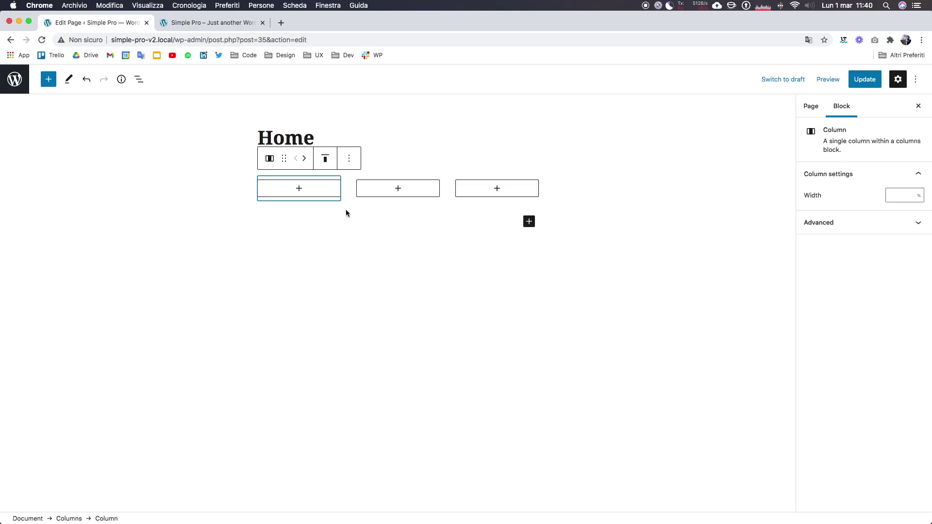
Add a 'Feature lorem ipsum' heading inside the first column
left_click(306, 192)
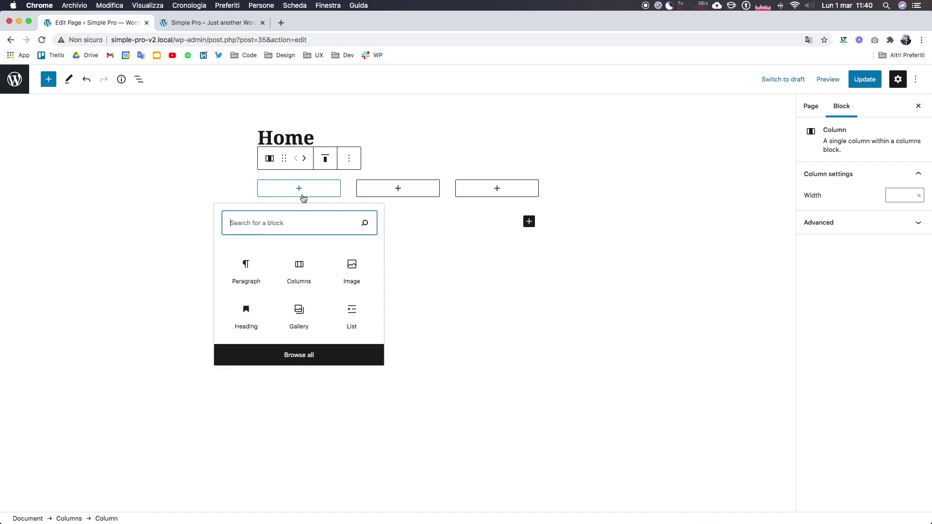
left_click(247, 315)
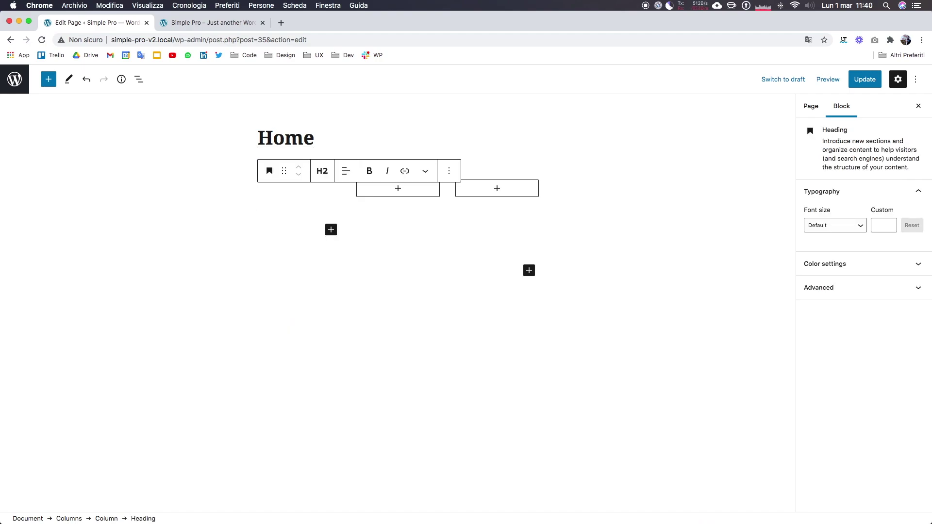
type("lor")
key("BackSpace")
key("BackSpace")
key("BackSpace")
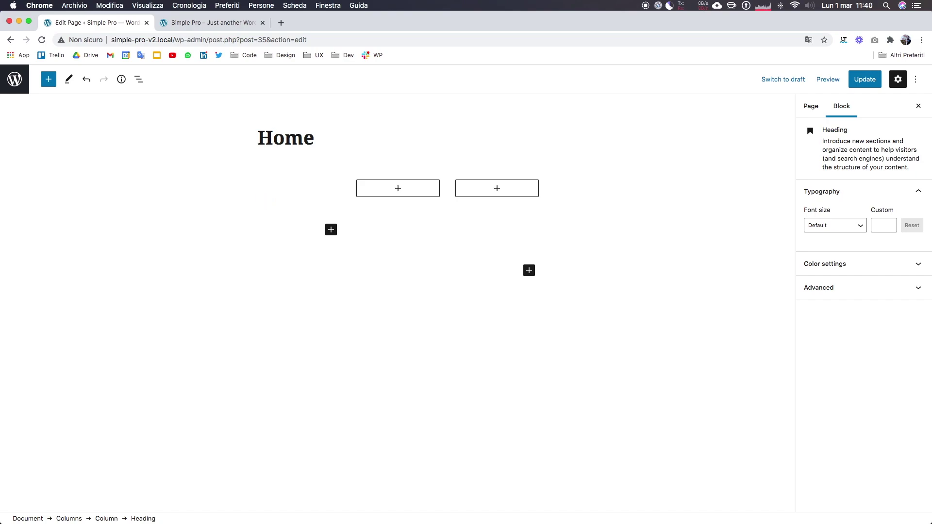
type("Feat")
key("BackSpace")
type("tur")
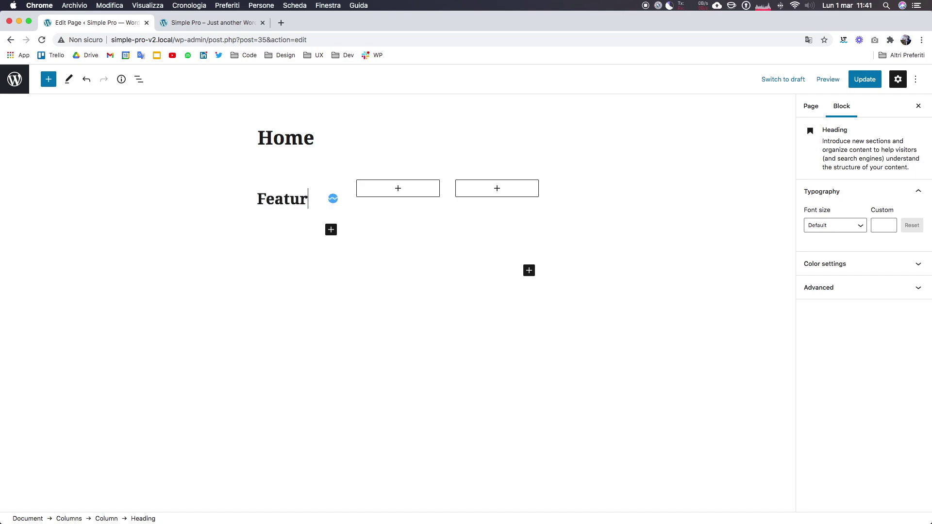
type("e lorem ips")
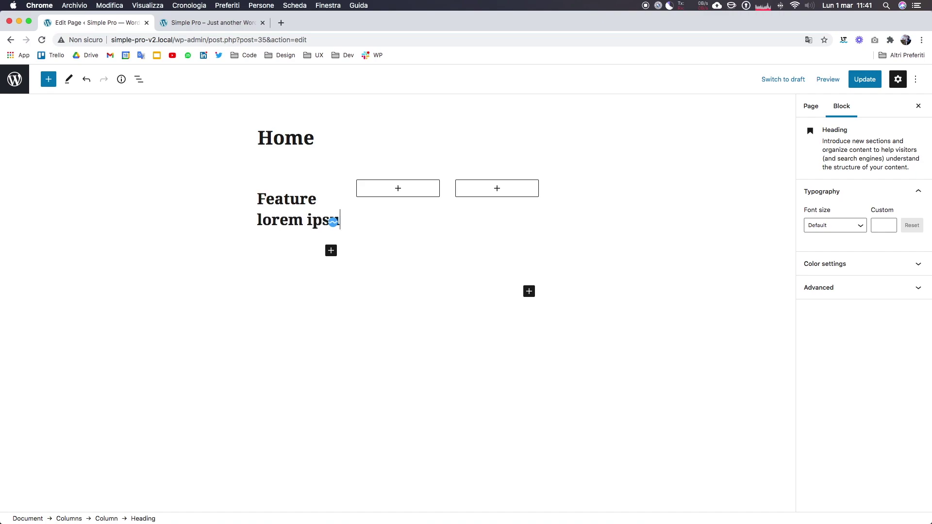
type("um")
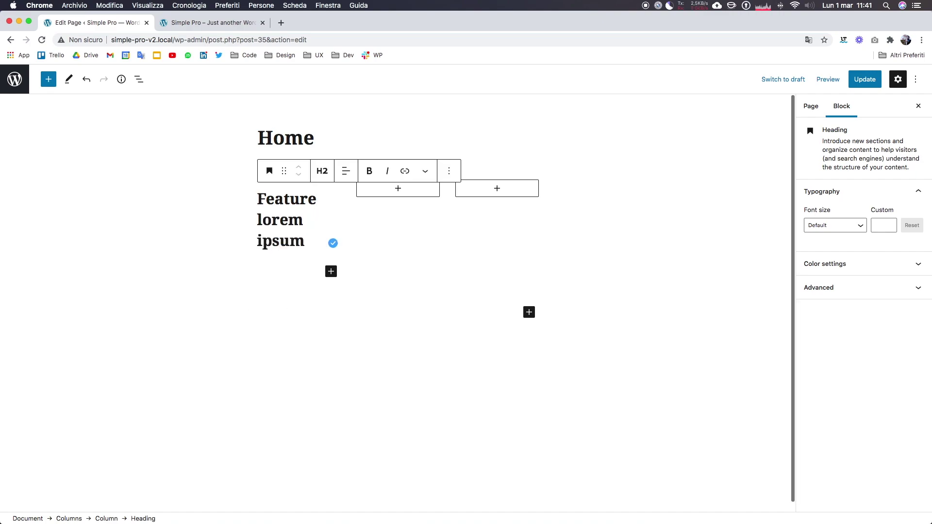
Paste the sticky note's lorem ipsum text as a paragraph beneath the heading
key("Return")
key("ctrl+Left")
key("ctrl+Left")
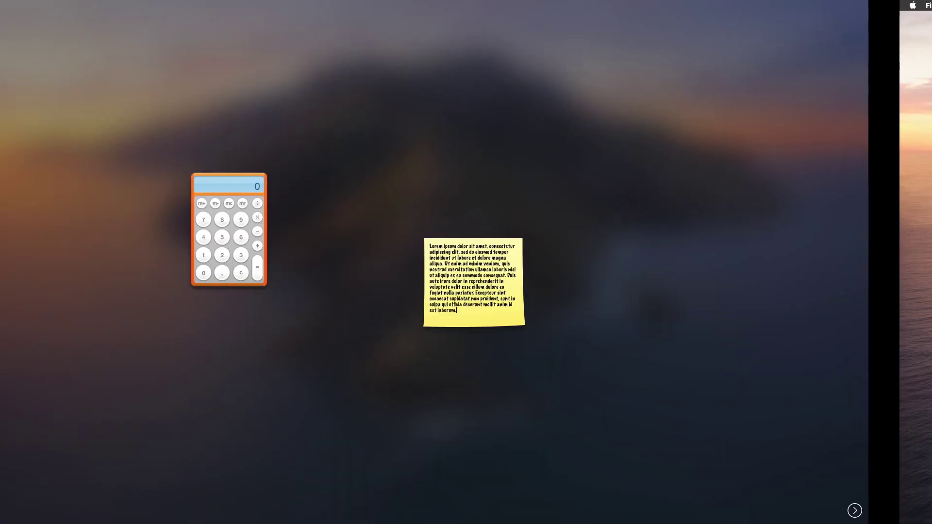
left_click_drag(510, 266, 493, 245)
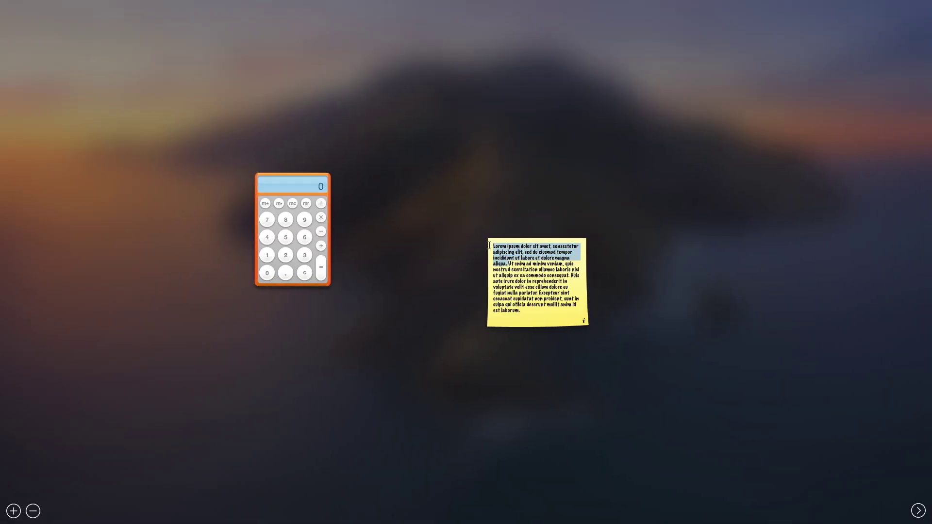
key("ctrl+Right")
key("ctrl+Right")
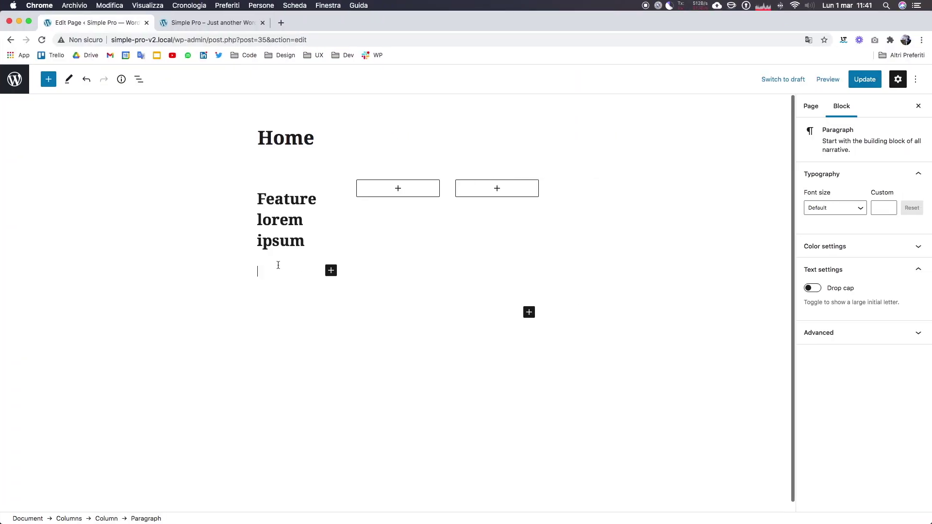
type("Lorem ipsum dolor sit amet, consectetur adipiscing elit, sed do eiusmod tempor incididunt ut labore et dolore magna aliqua.")
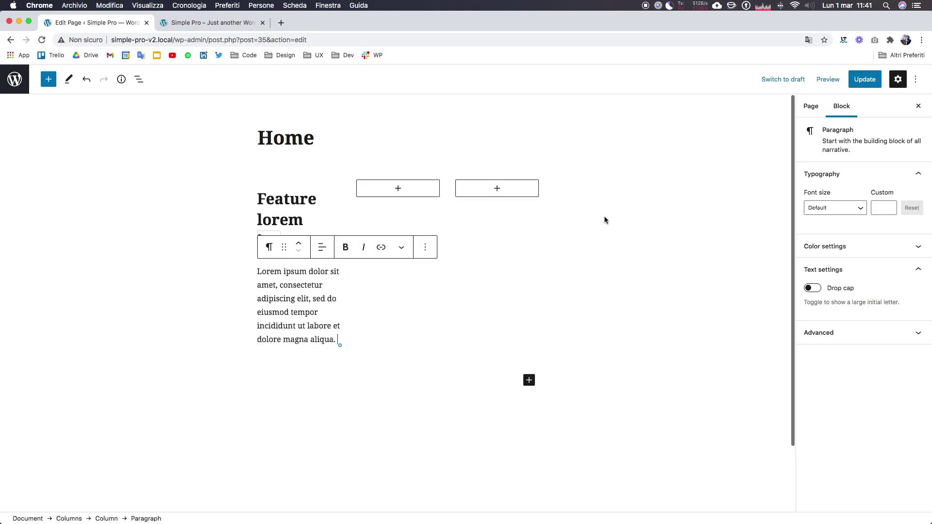
left_click(301, 210)
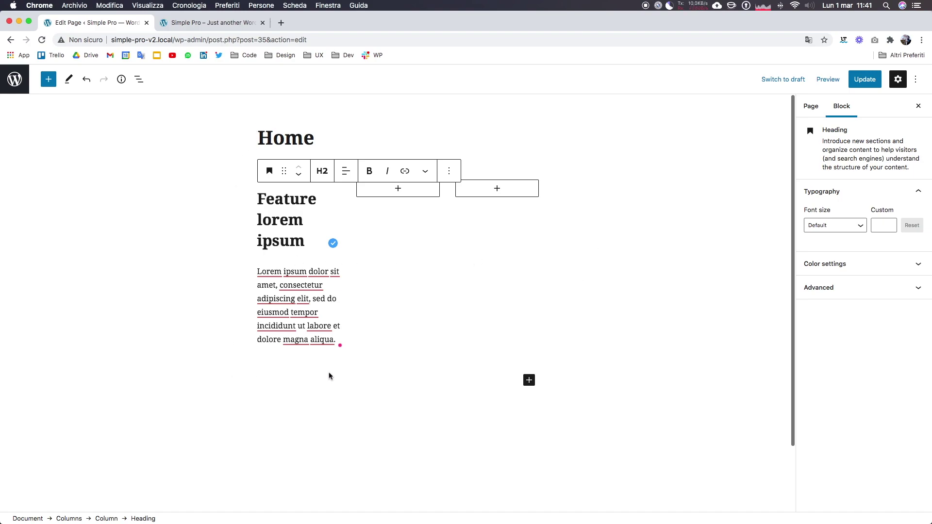
Use List View to select the parent Columns block, showing 3 columns in its settings
left_click(140, 81)
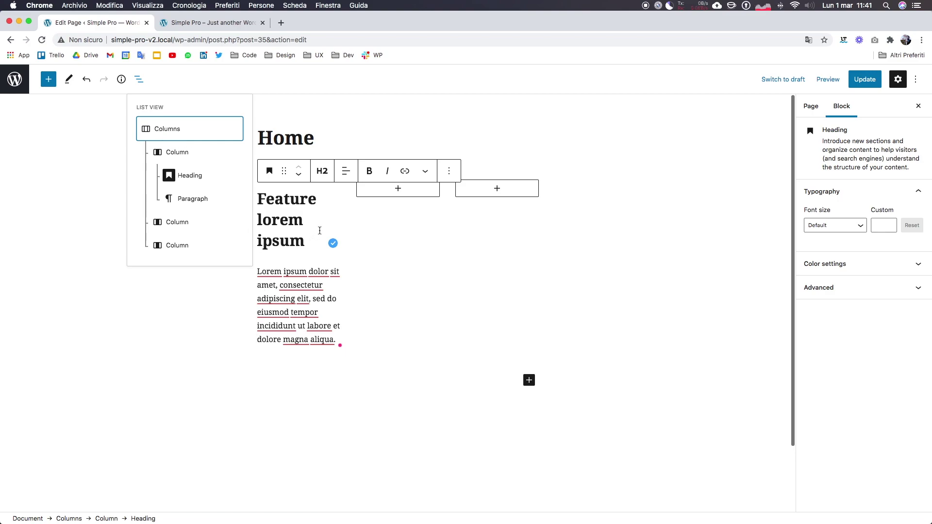
left_click(177, 153)
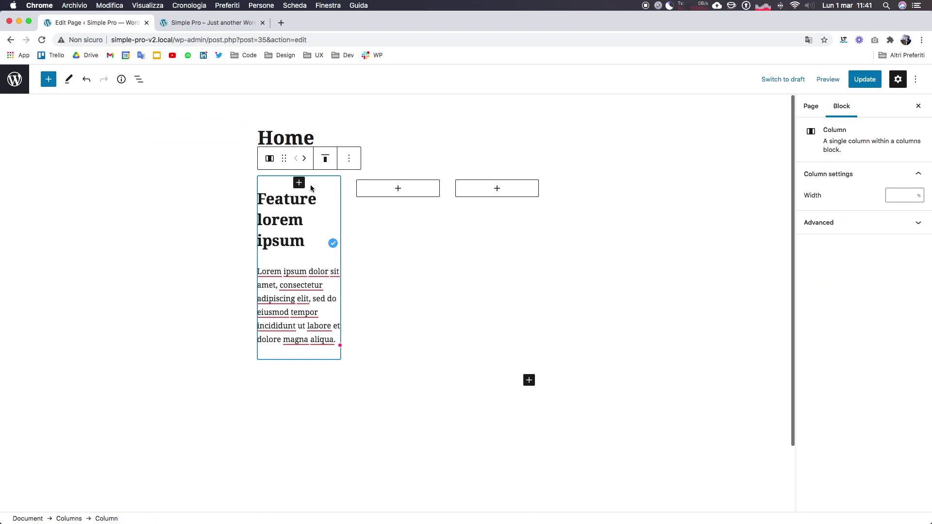
left_click(139, 80)
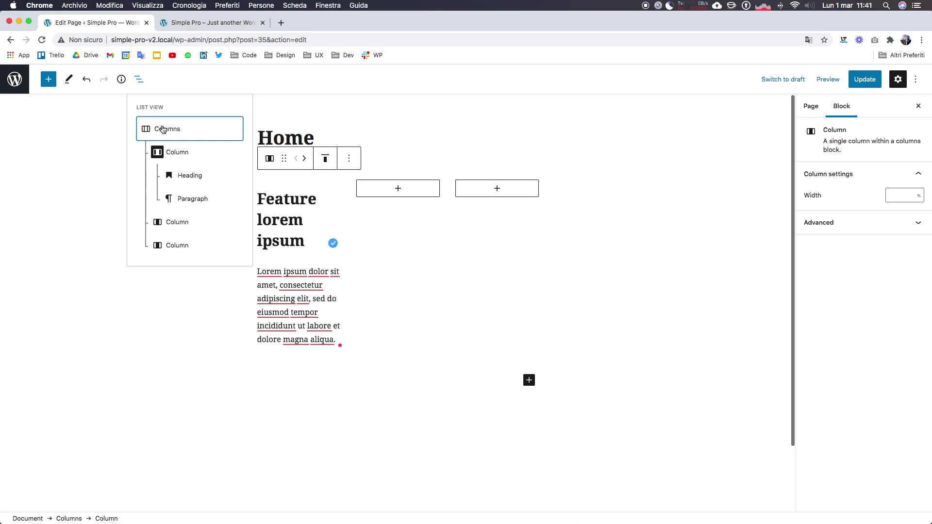
left_click(162, 129)
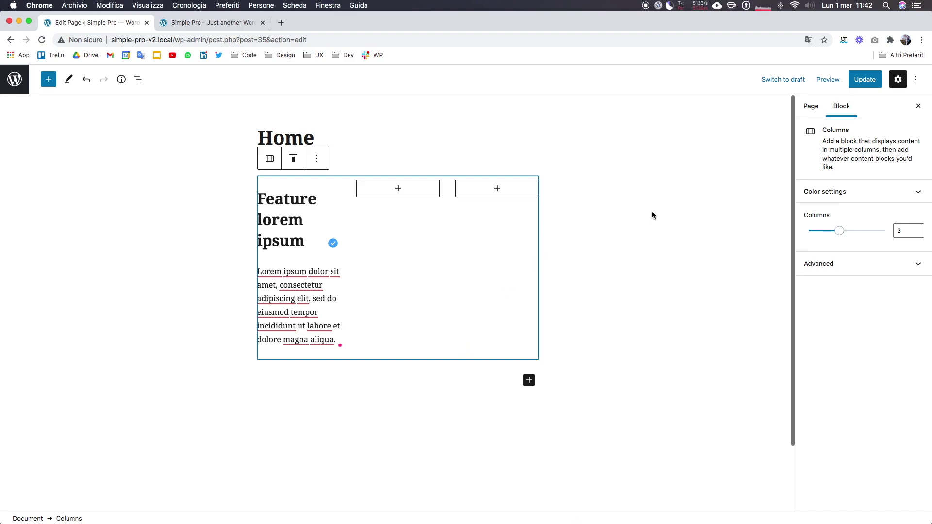
Update the Home page and turn off Fullscreen mode in the editor options
left_click(872, 81)
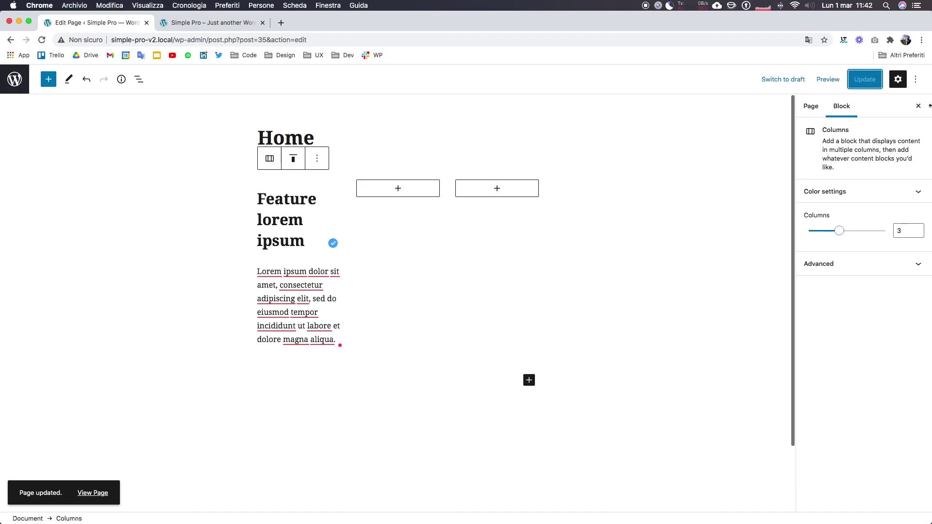
left_click(915, 80)
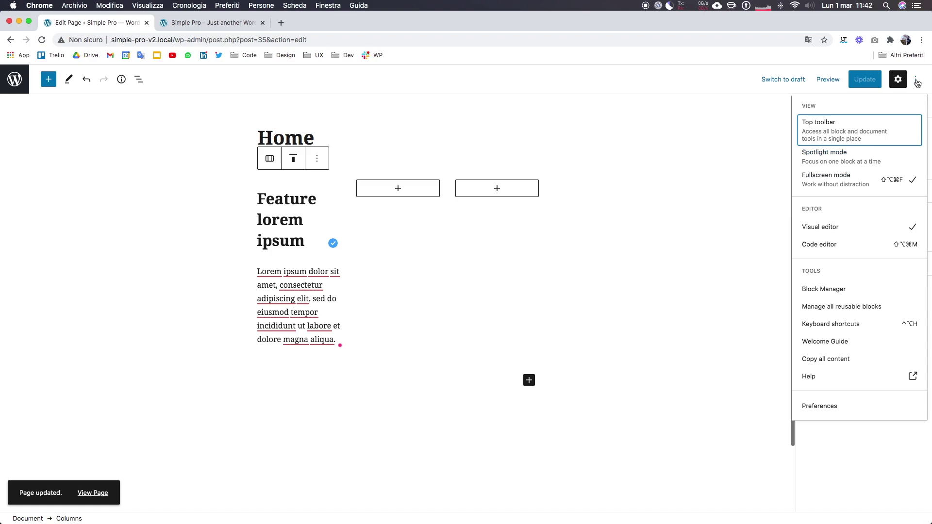
left_click(914, 182)
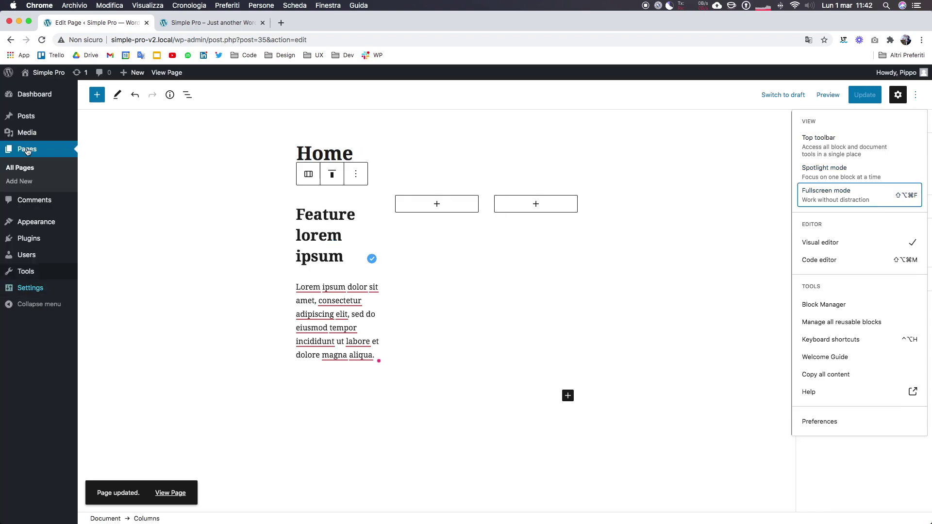
left_click(868, 99)
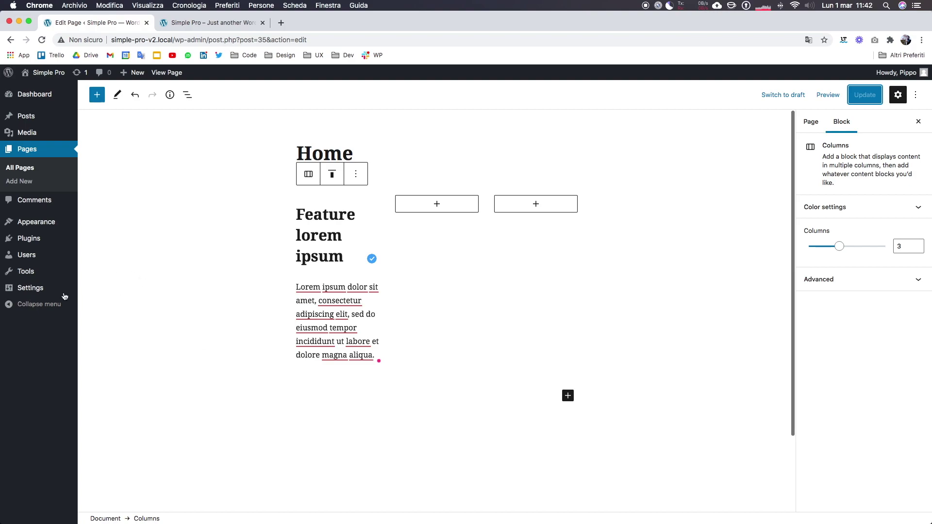
mouse_move(29, 237)
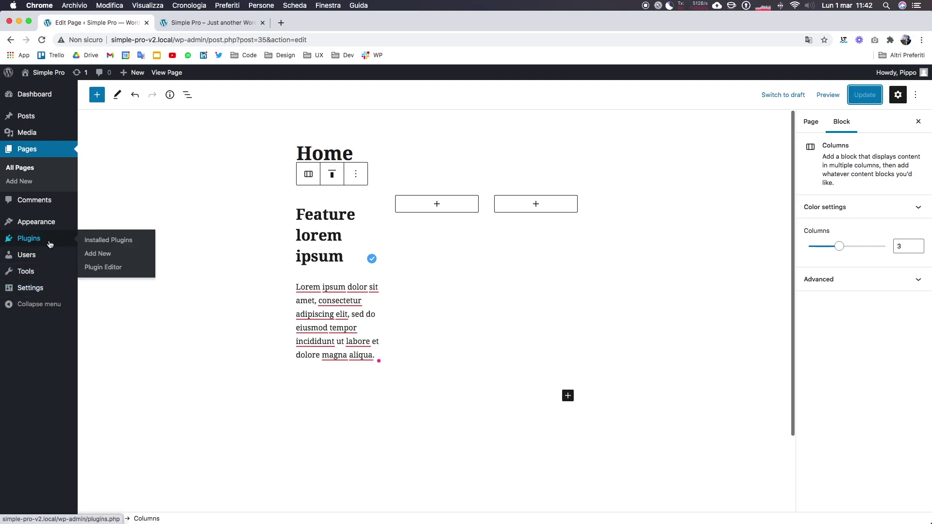
Search Plugins > Add New for Block Guide Lines, then install and activate it
left_click(50, 242)
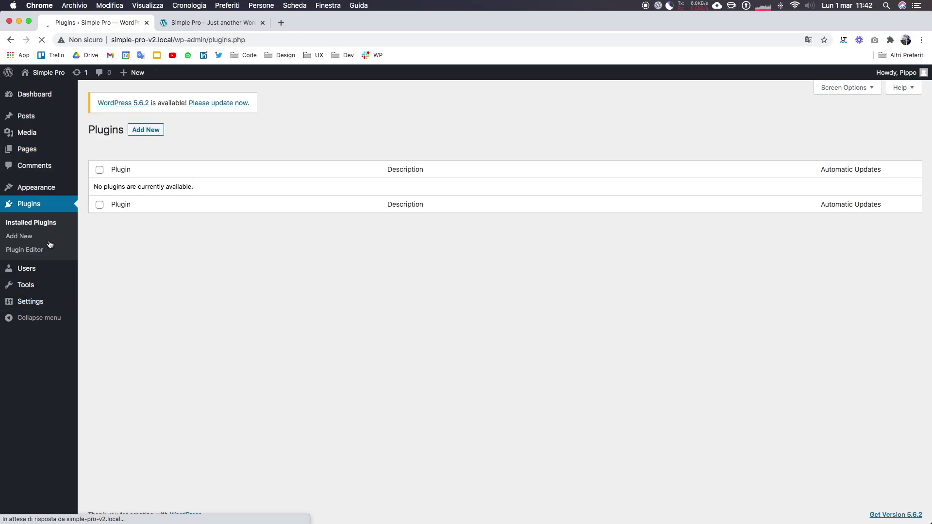
left_click(148, 131)
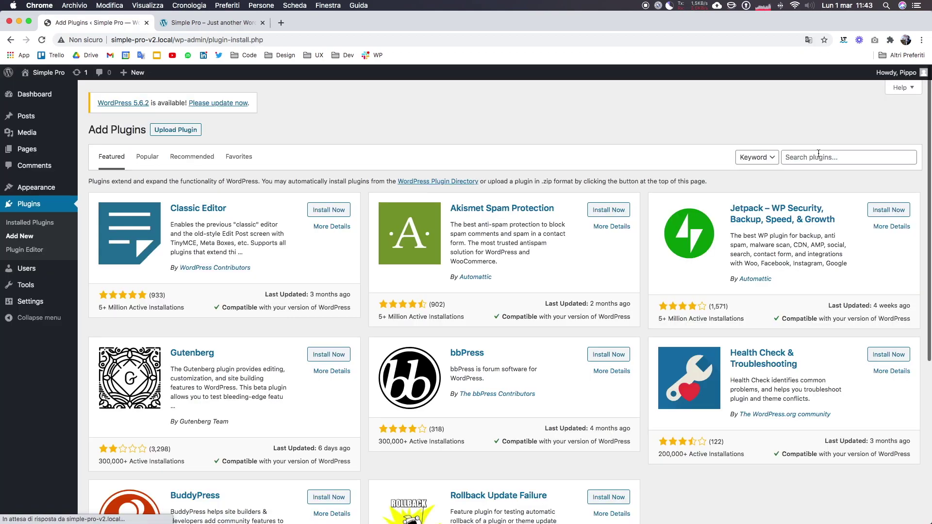
left_click(816, 158)
type("block guide")
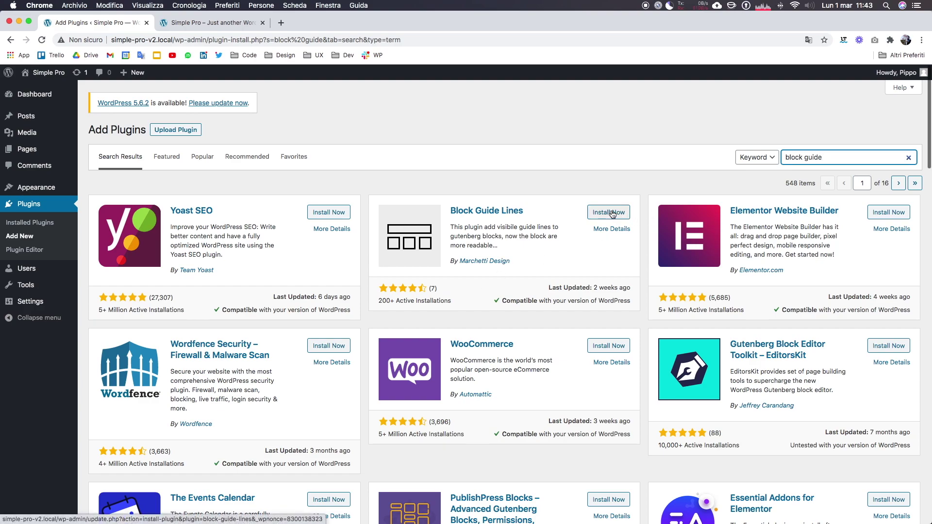
left_click(613, 215)
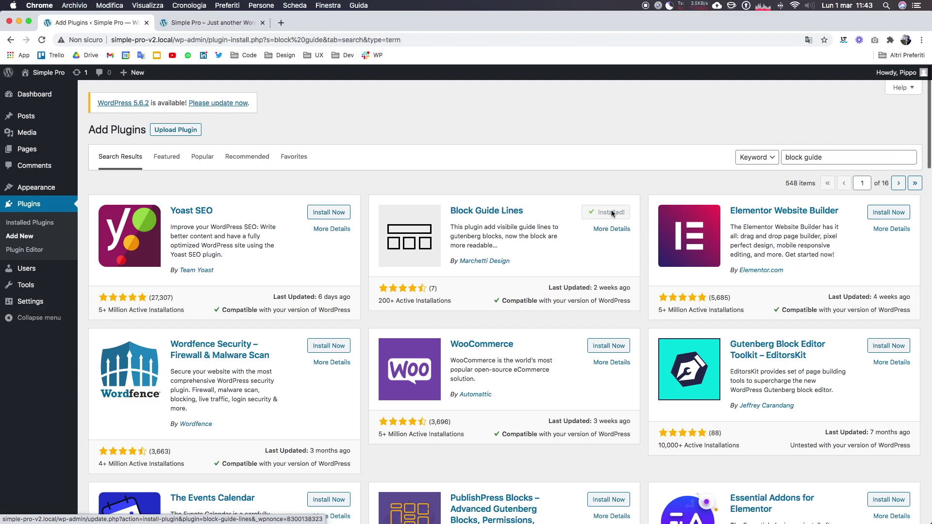
left_click(613, 214)
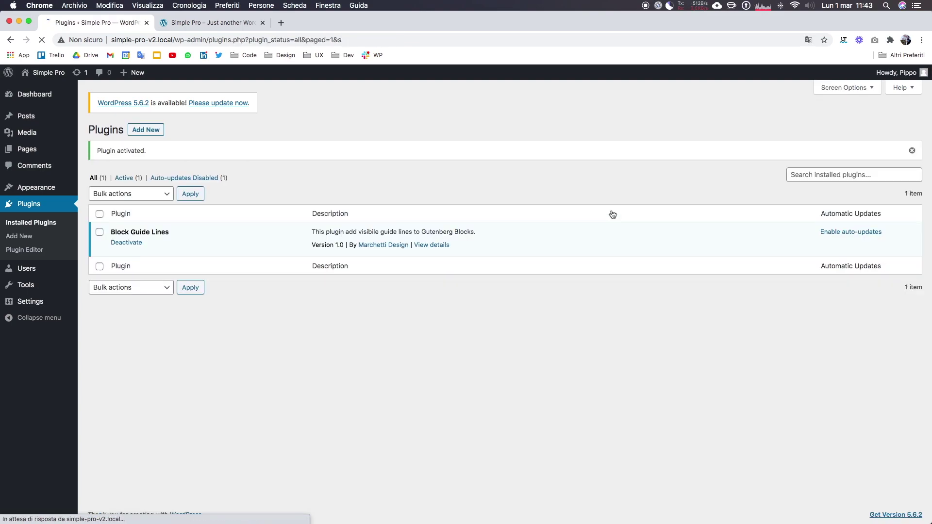
Reopen Home from Pages > All Pages to see its blocks outlined and labelled
left_click(50, 148)
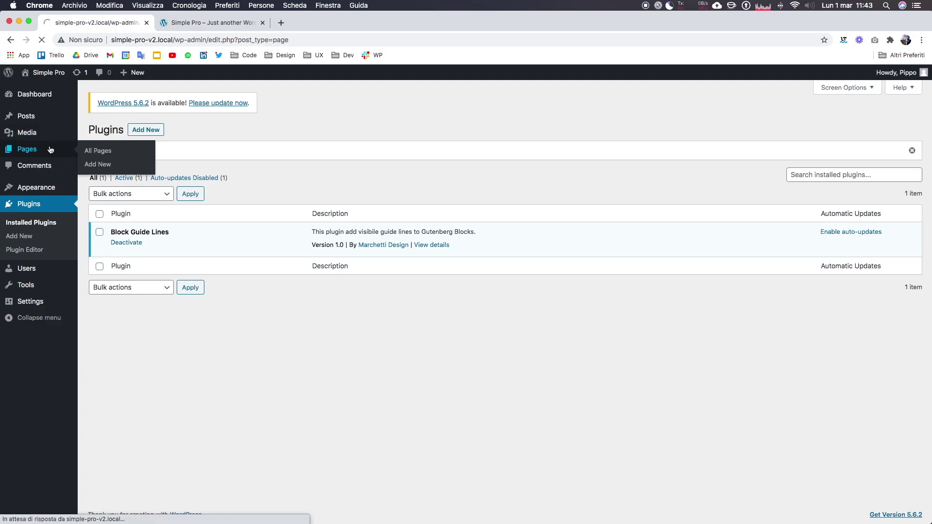
left_click(119, 230)
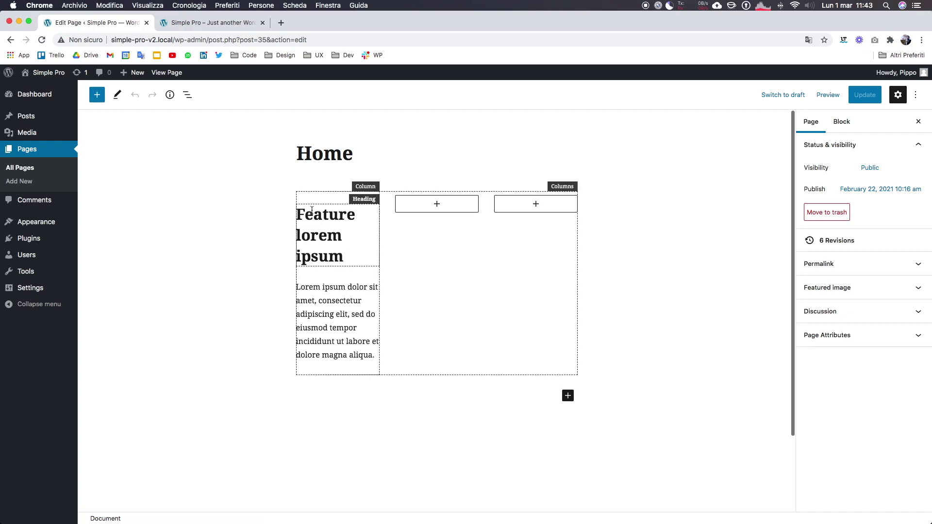
Duplicate the Feature lorem ipsum column twice to make three identical columns
left_click(344, 372)
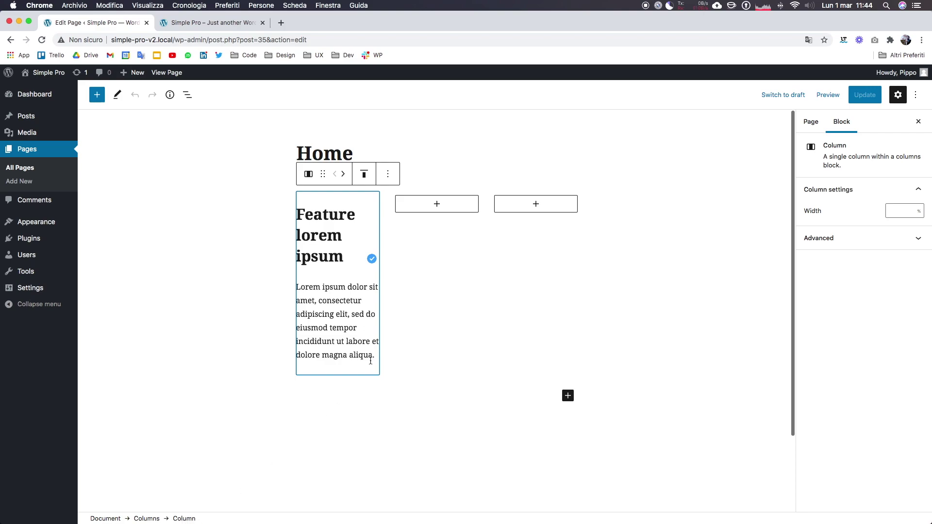
left_click(387, 175)
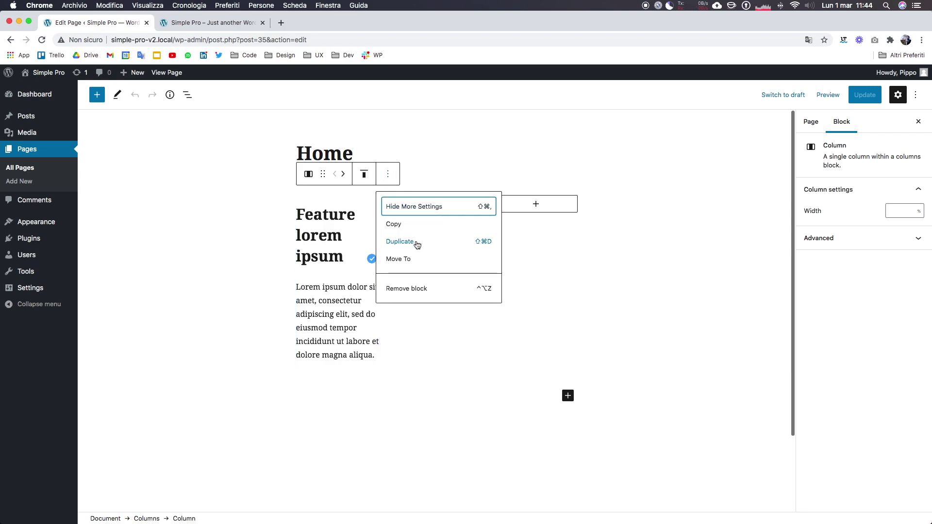
left_click(417, 245)
left_click(461, 175)
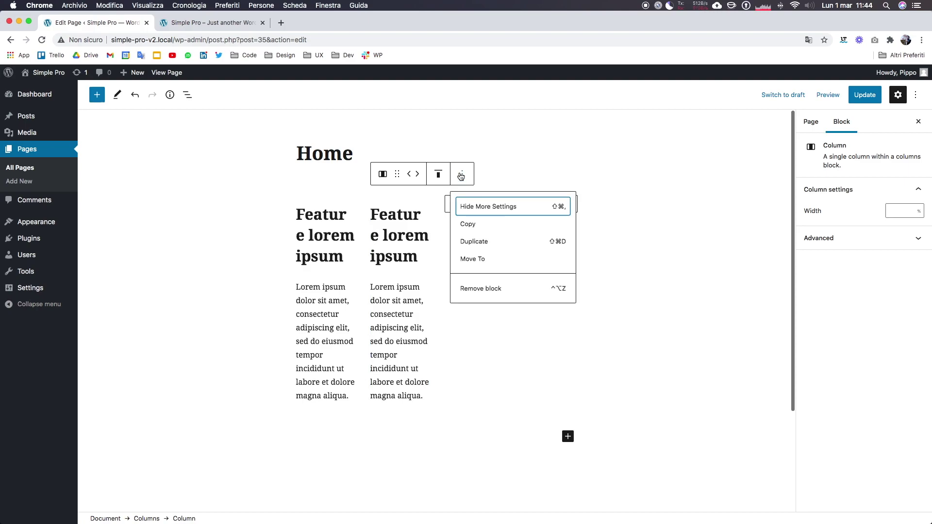
left_click(476, 243)
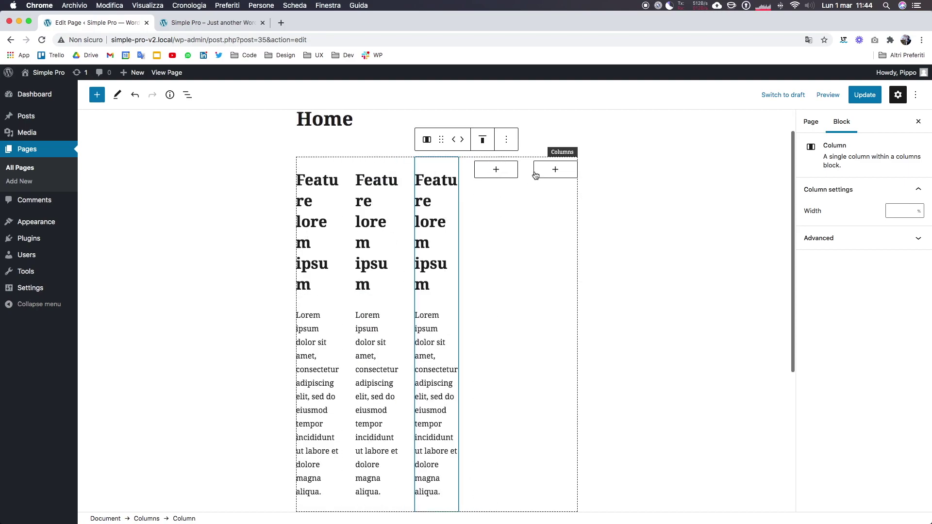
Remove both empty placeholder columns with Remove block
left_click(511, 192)
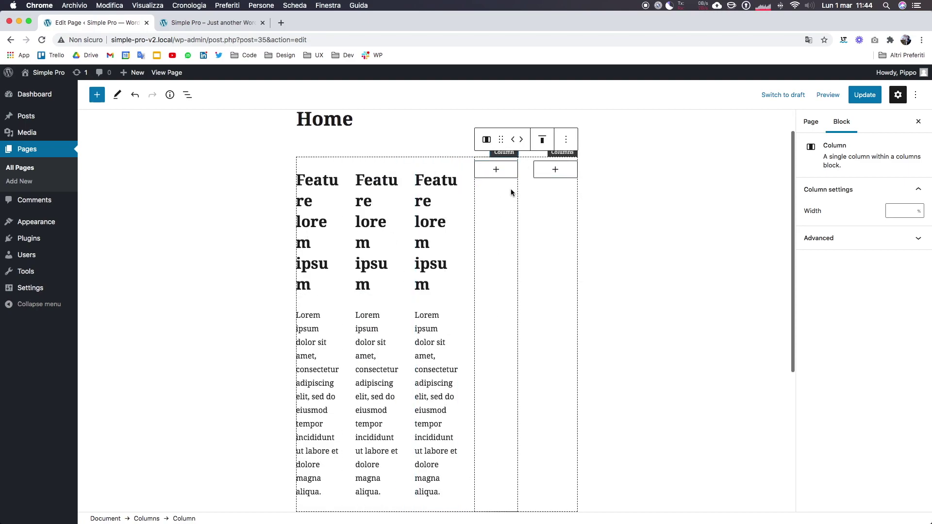
left_click(565, 139)
left_click(580, 253)
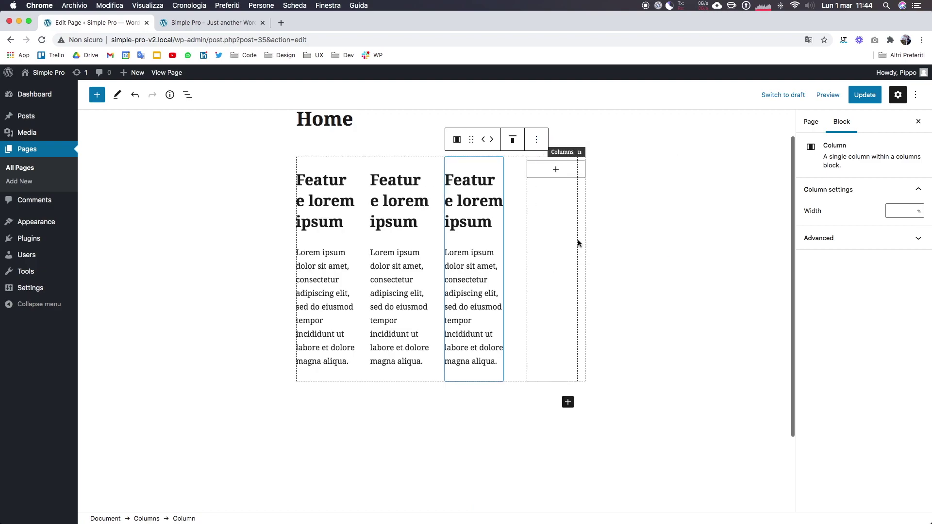
left_click(566, 189)
left_click(609, 145)
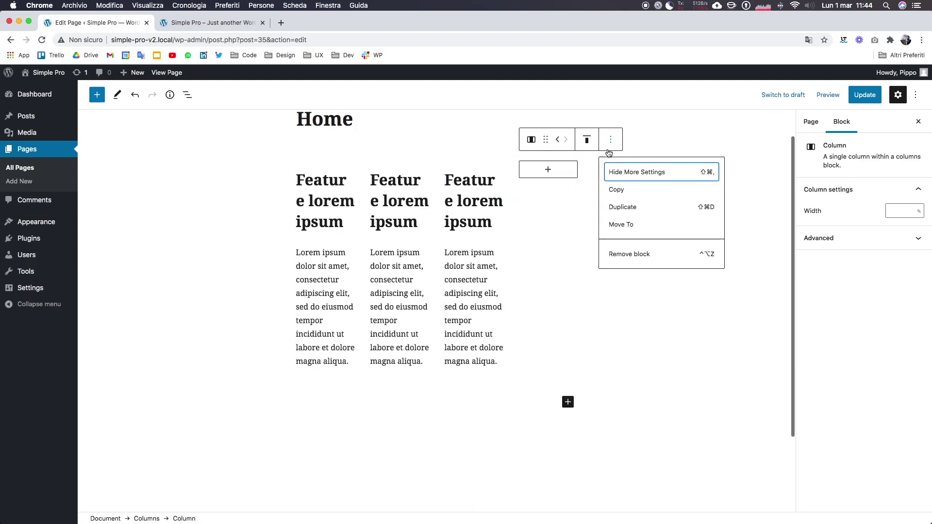
left_click(628, 254)
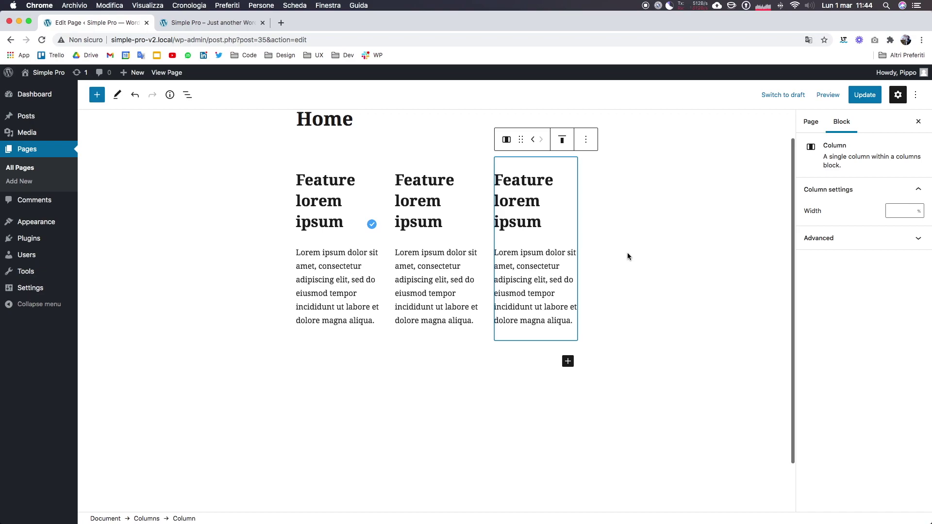
Save the page, then centre-align the headings of all three feature columns
left_click(867, 94)
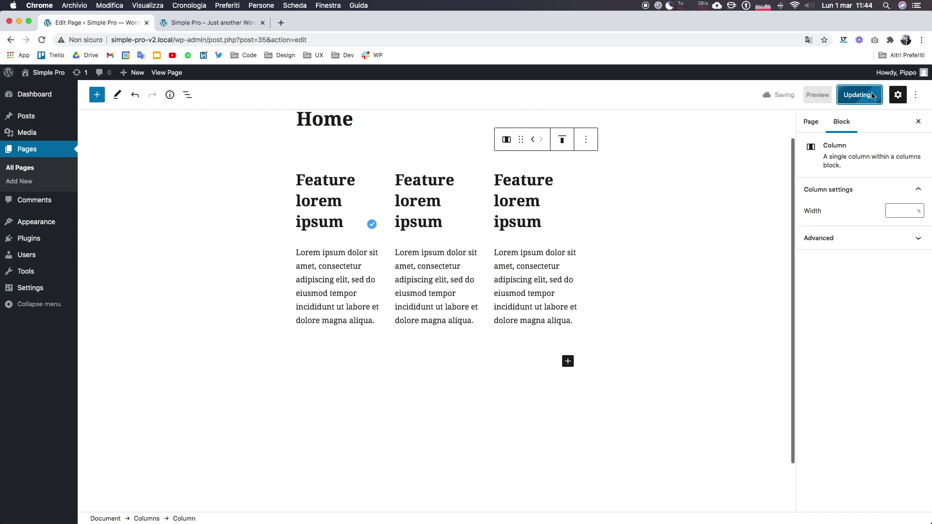
left_click(311, 200)
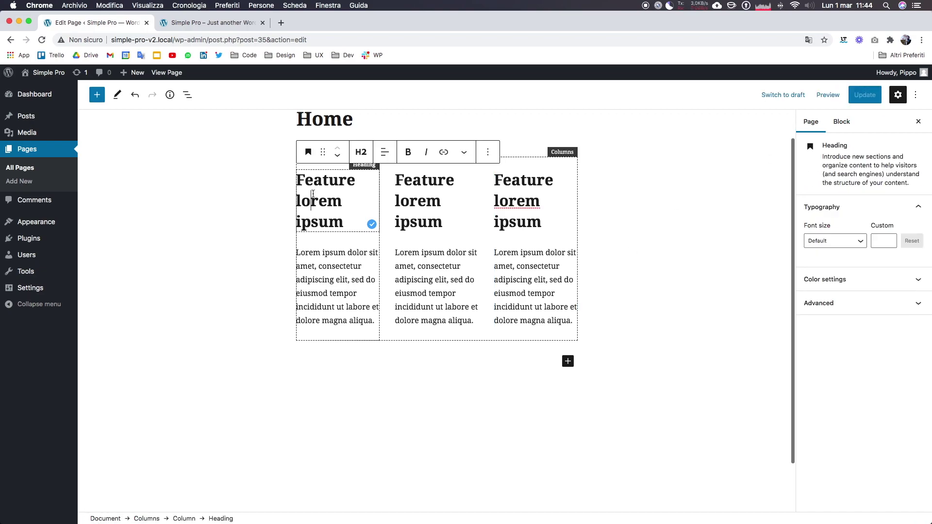
left_click(384, 152)
left_click(413, 205)
left_click(509, 202)
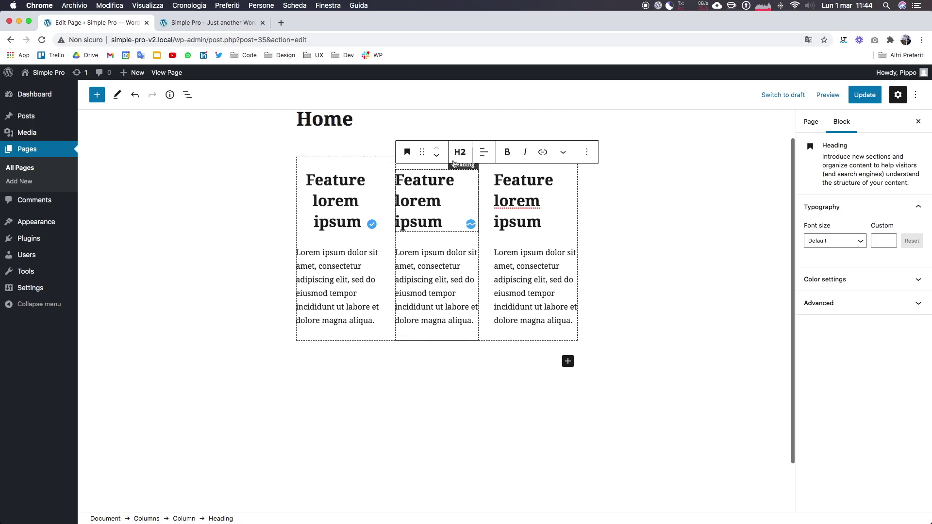
left_click(484, 152)
left_click(511, 200)
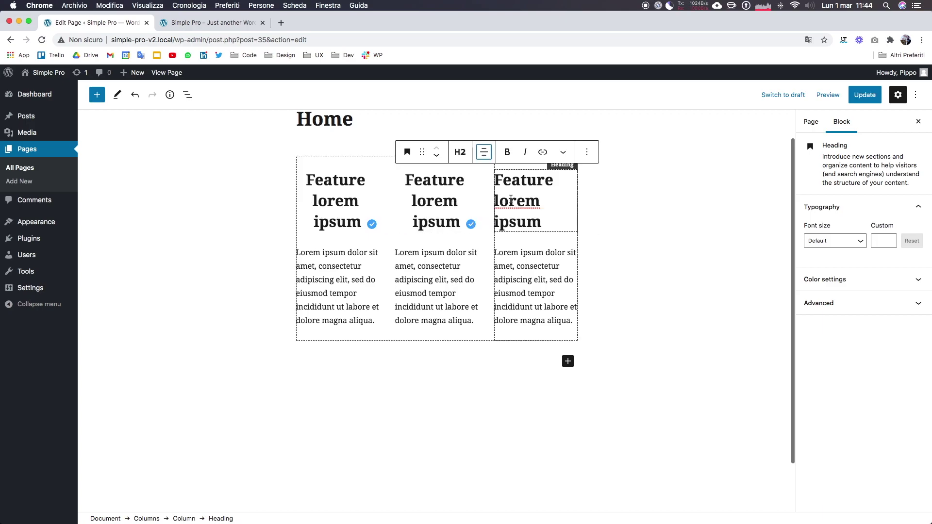
double_click(511, 198)
left_click(582, 151)
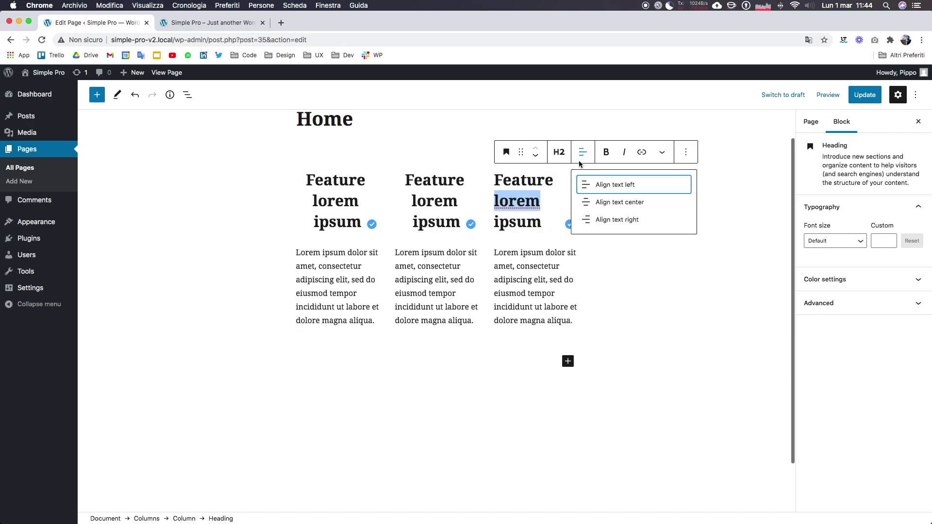
left_click(605, 202)
Centre-align the paragraph text in all three feature columns and click Update
left_click(365, 250)
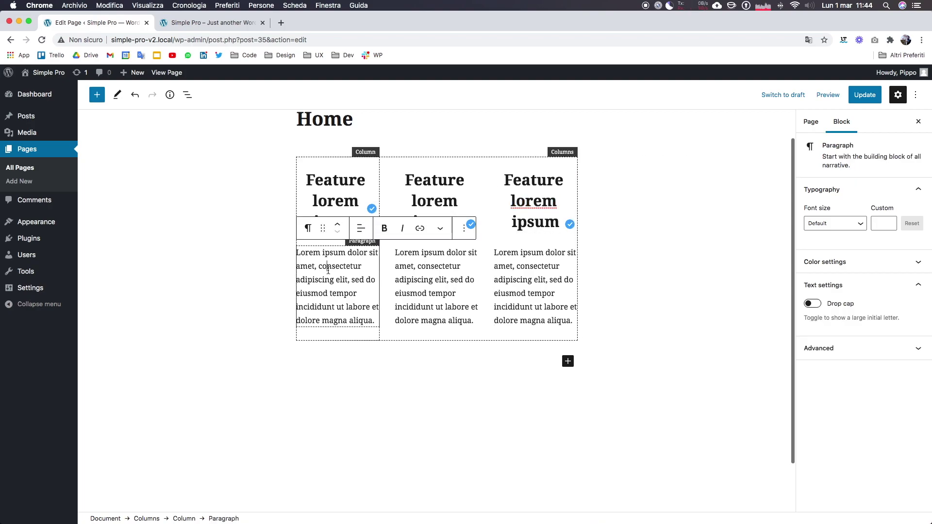
left_click(361, 228)
left_click(383, 276)
left_click(435, 280)
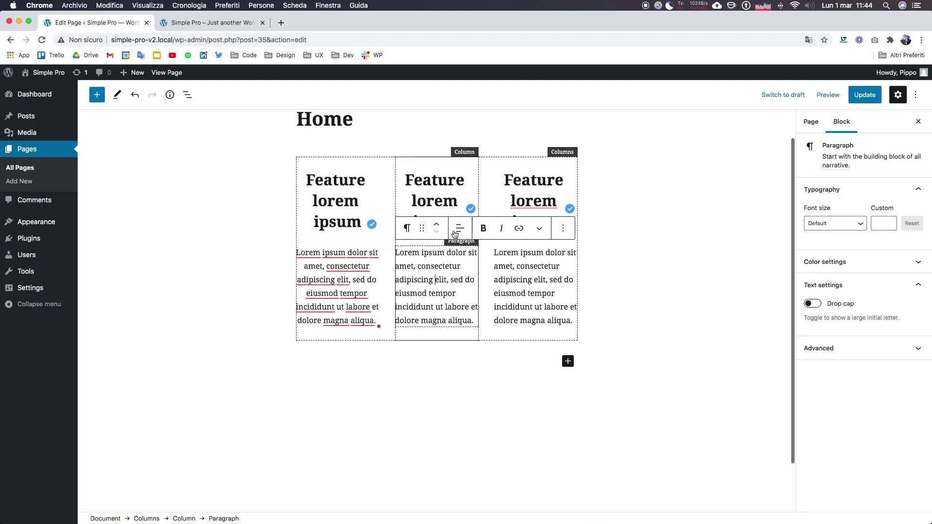
left_click(456, 230)
left_click(495, 274)
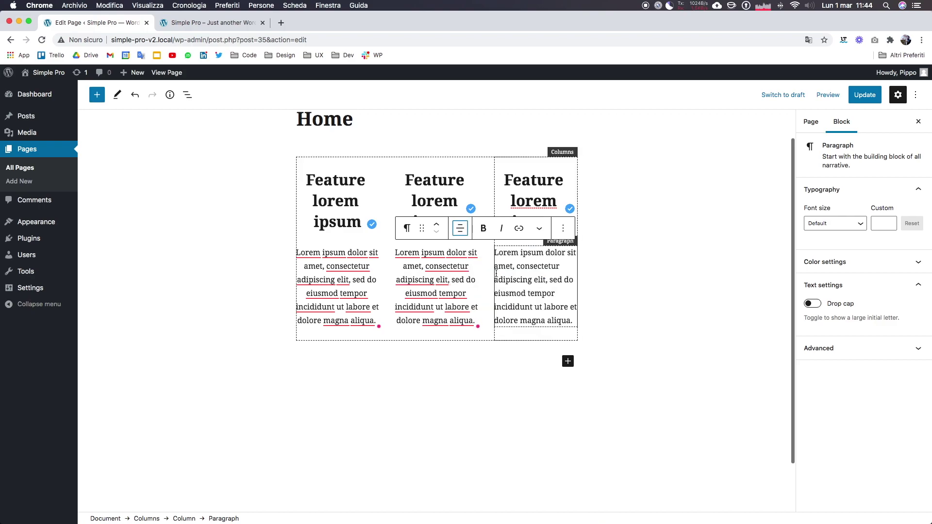
left_click(541, 273)
left_click(559, 228)
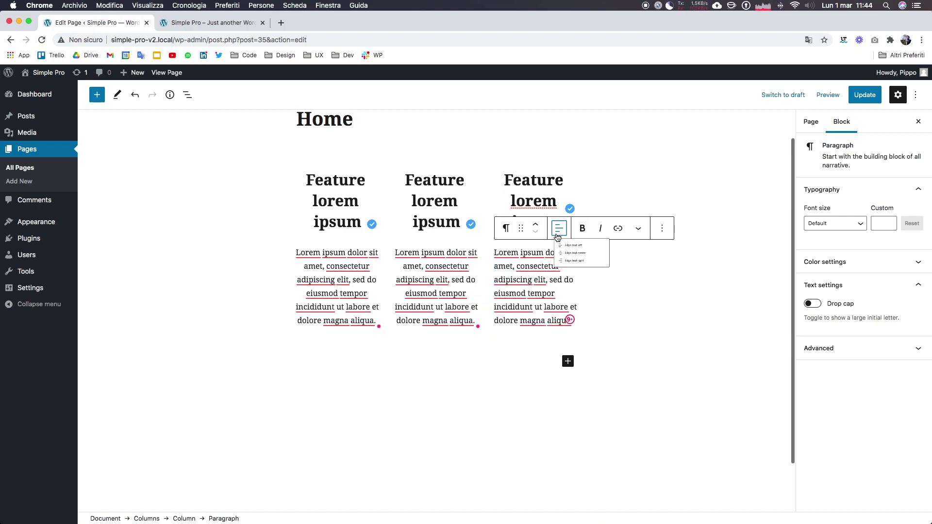
left_click(579, 286)
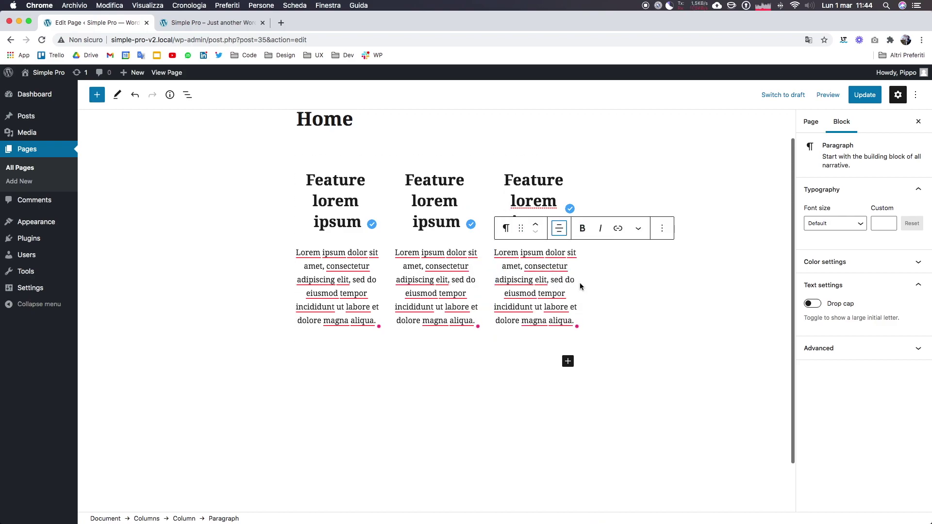
left_click(868, 96)
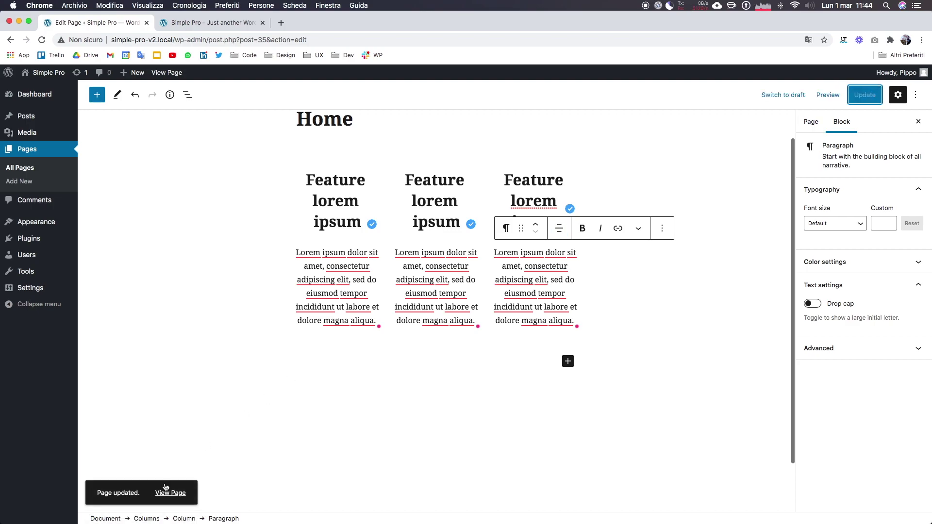
Reload the live Home page to see the three centred columns, then return to Atom's style.css
left_click(237, 27)
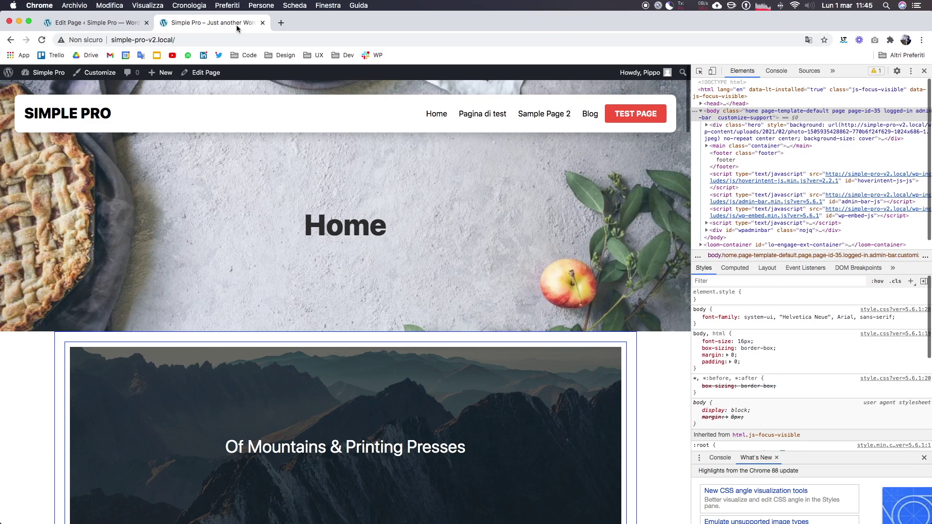
key("super+r")
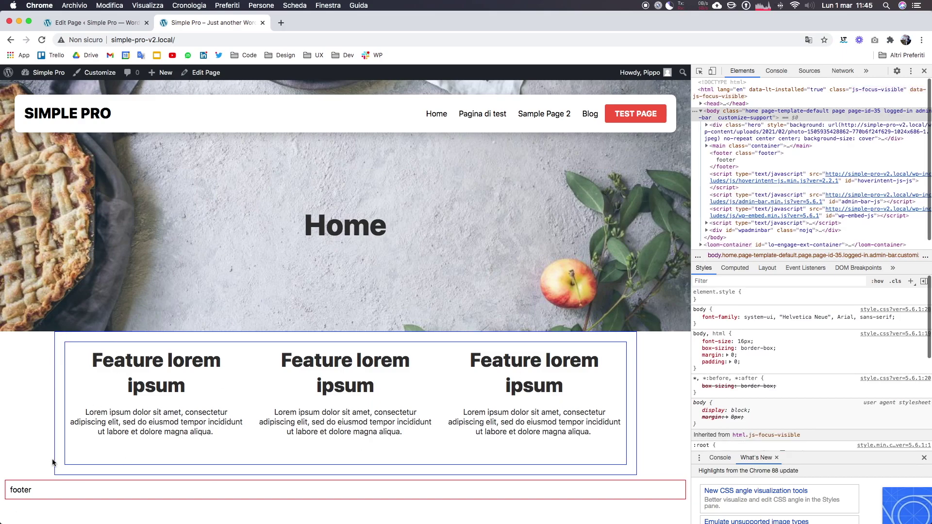
key("ctrl+Right")
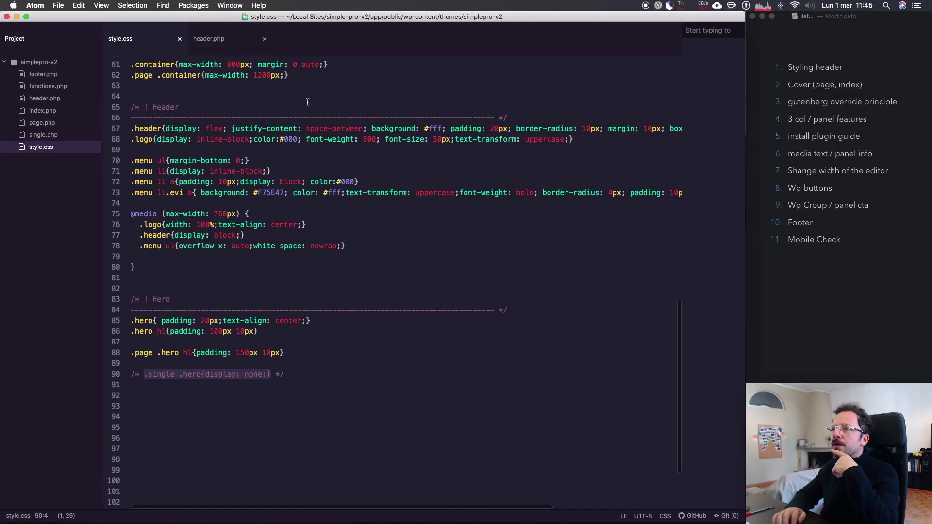
Delete 'border: 1px solid blue;' from the .container, article rule on line 58 and save style.css
scroll(307, 102, "up", 3)
scroll(307, 102, "up", 4)
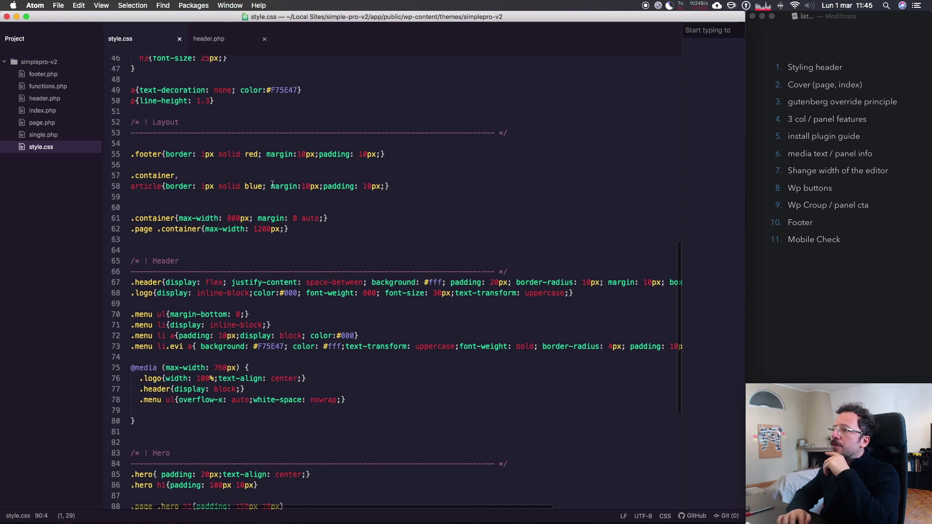
left_click_drag(389, 186, 125, 178)
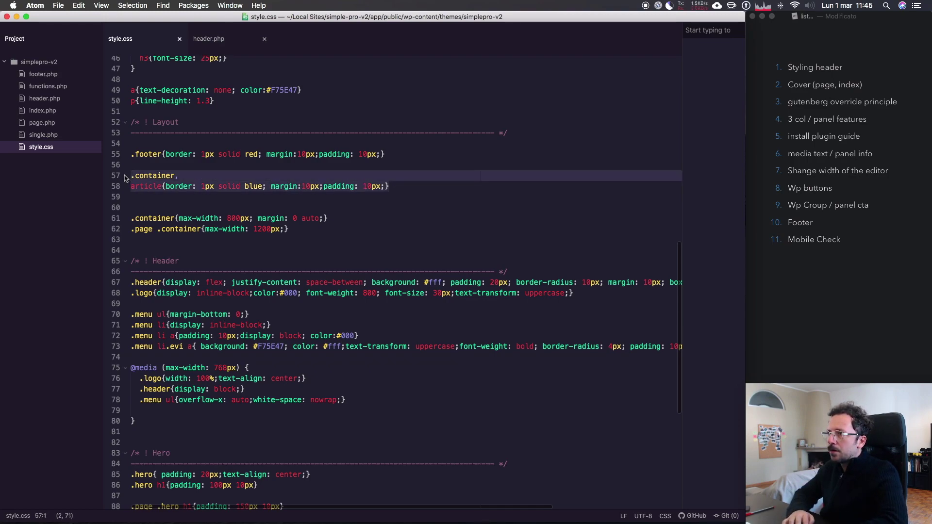
left_click(271, 186)
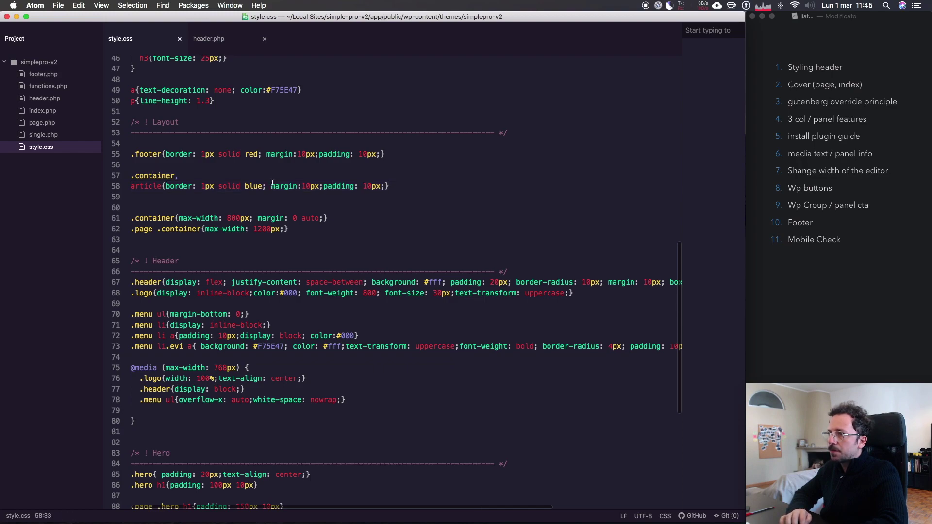
left_click_drag(272, 186, 179, 186)
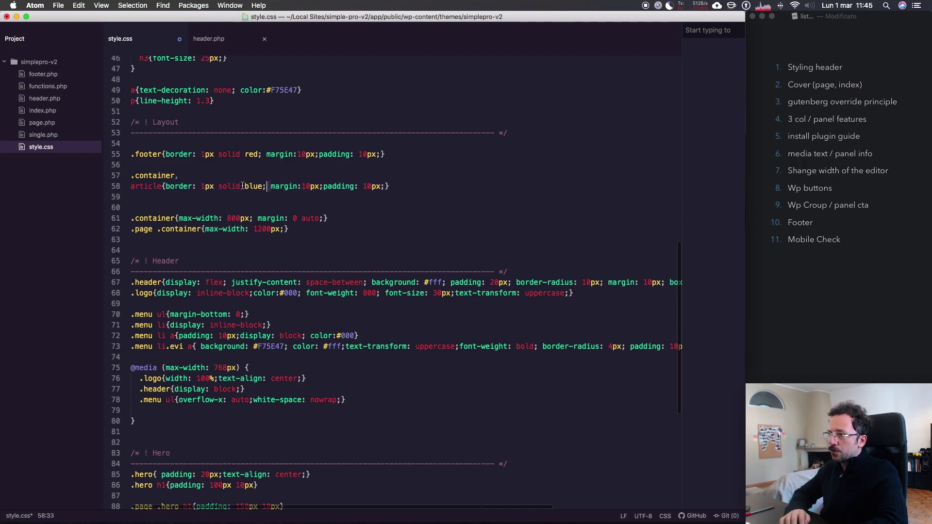
left_click_drag(271, 186, 165, 186)
key("BackSpace")
key("ctrl+s")
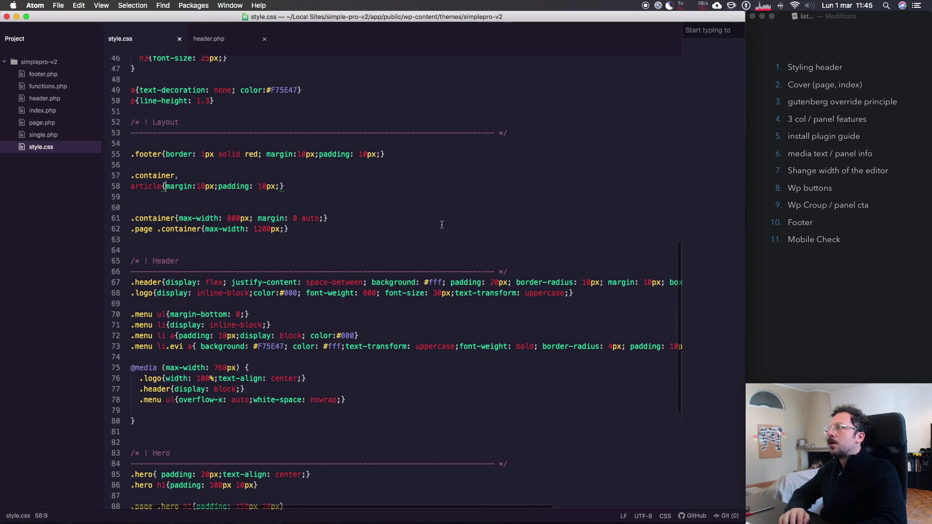
Reload the live site, close DevTools, compare against the Sketch mockup, and return to the Edit Page tab
key("super+tab")
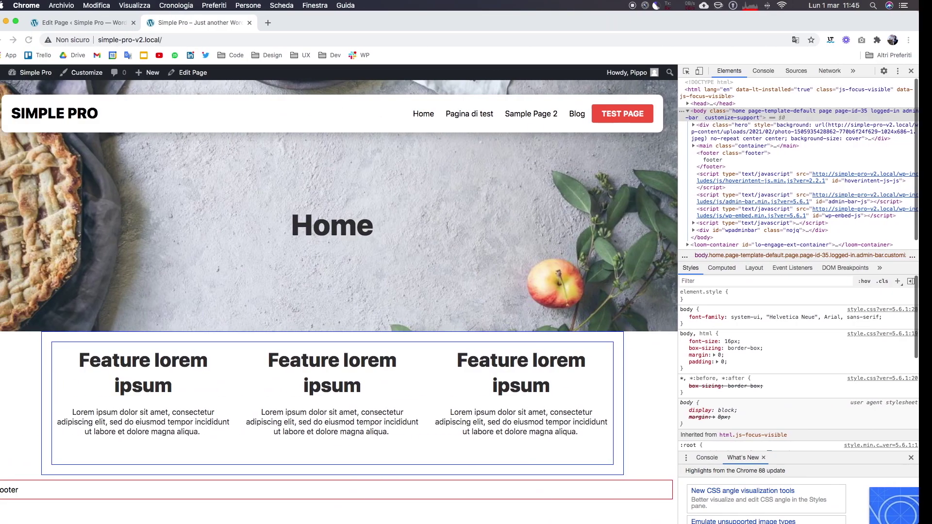
key("super+r")
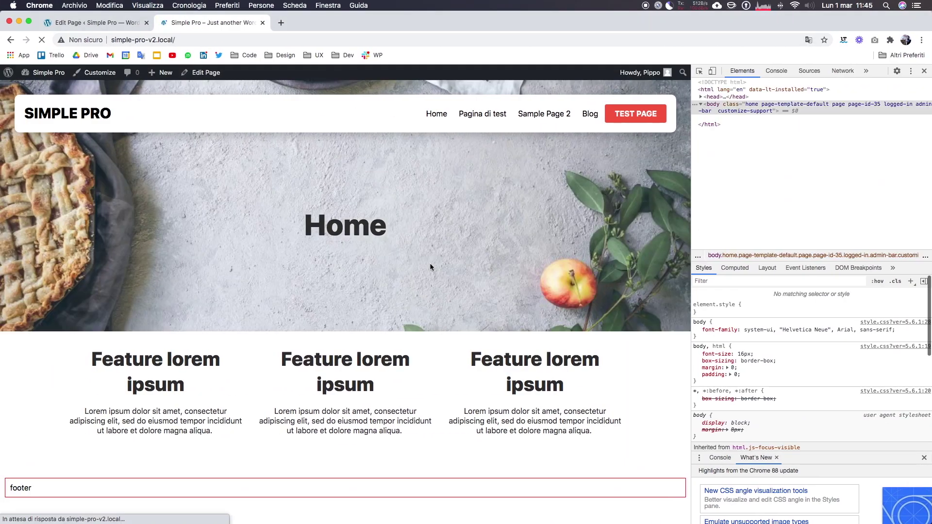
left_click(924, 71)
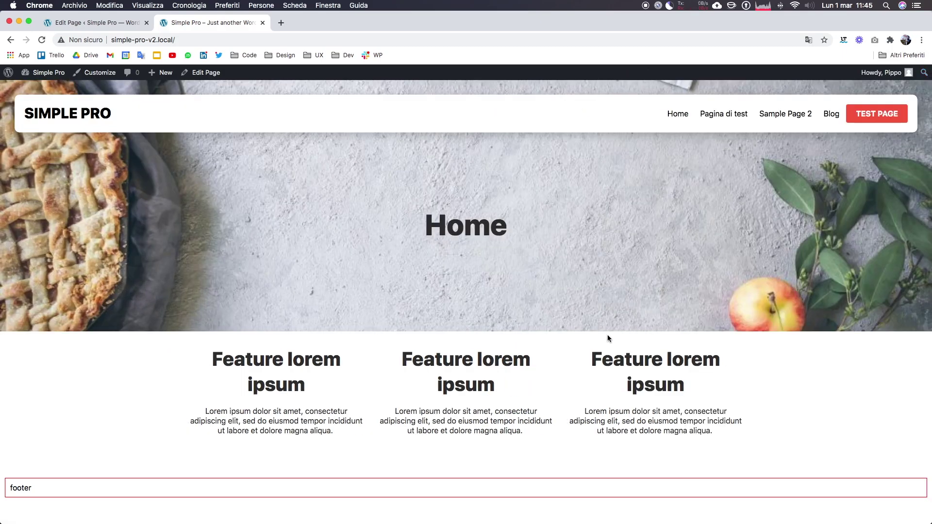
key("super+tab")
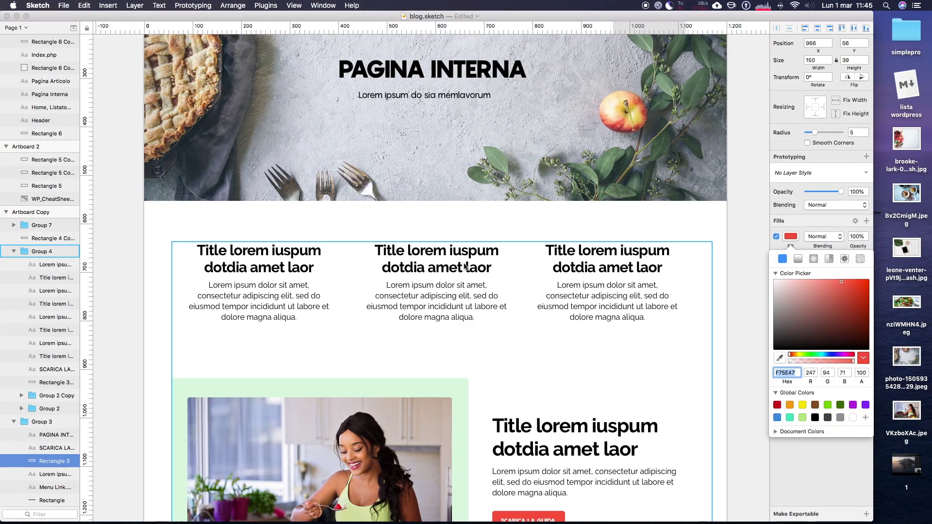
key("super+tab")
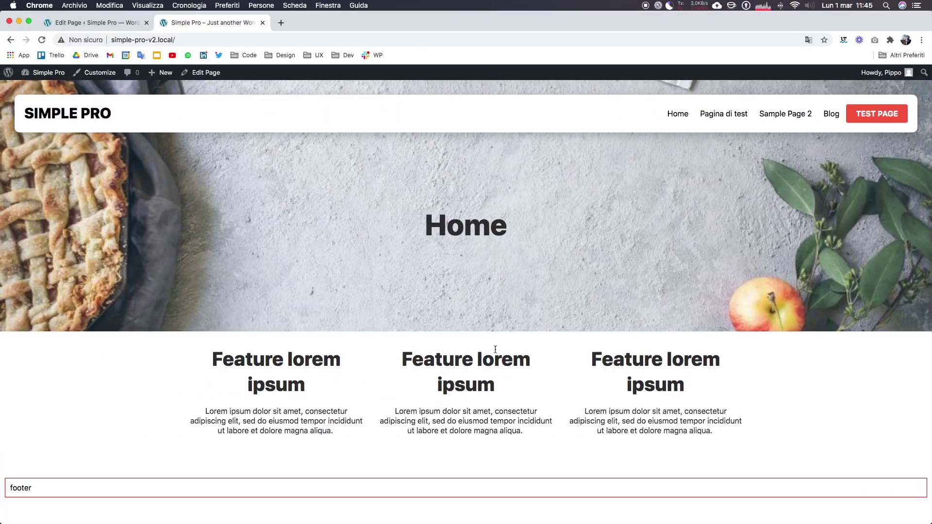
left_click(119, 19)
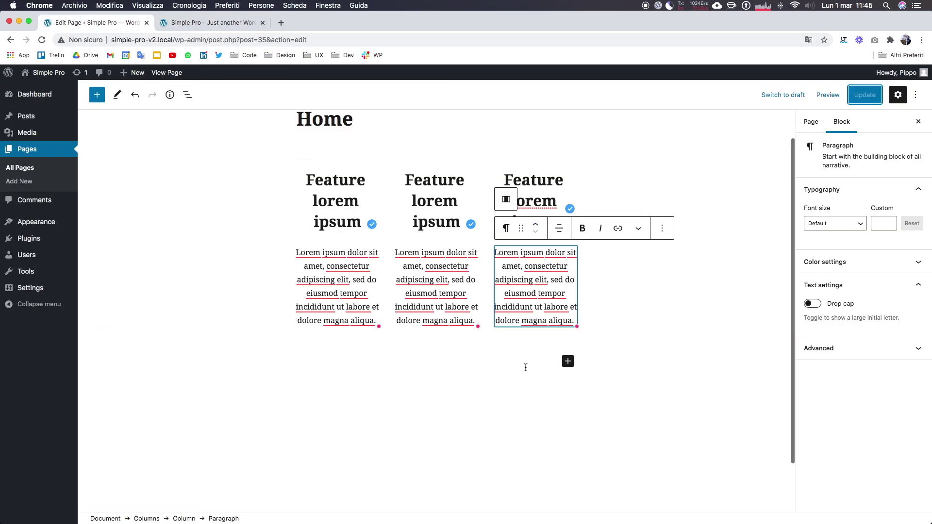
Insert a Spacer block, move it above the feature columns, and set its height to 40 pixels
left_click(733, 210)
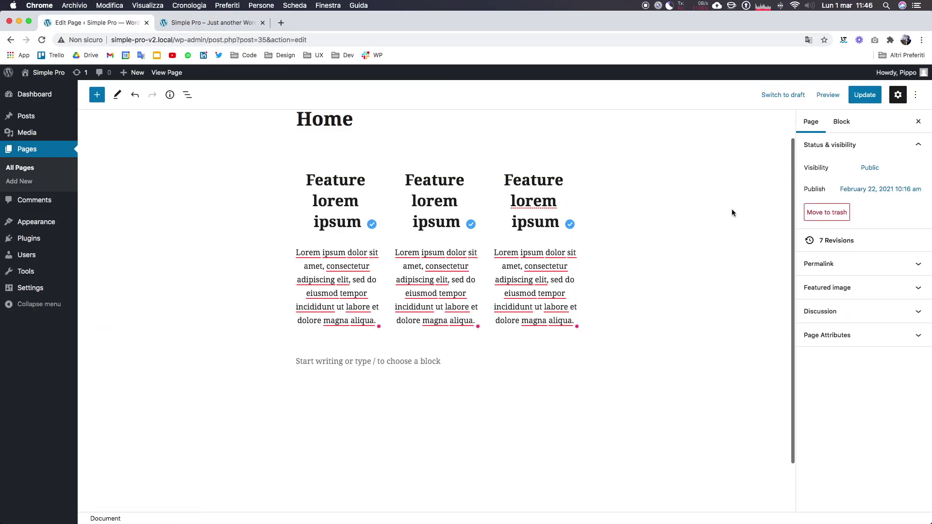
left_click(361, 363)
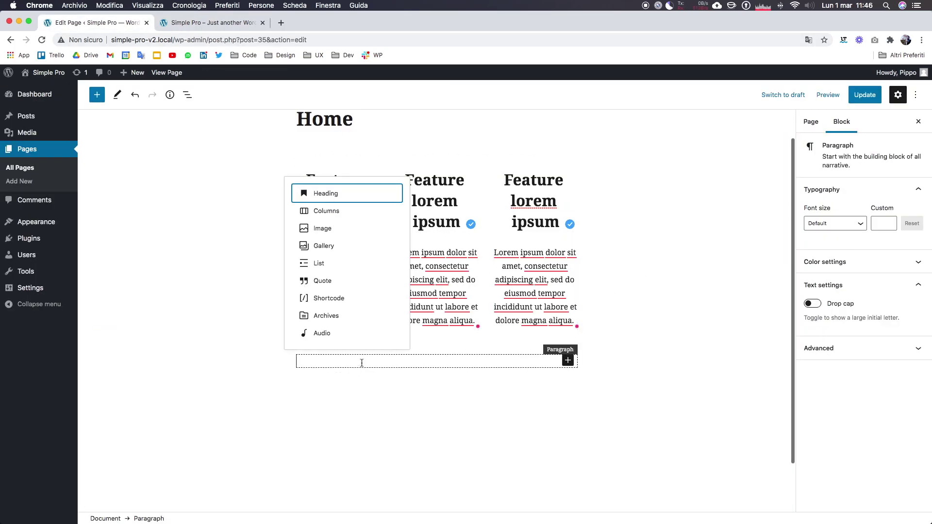
left_click(568, 360)
type("spac")
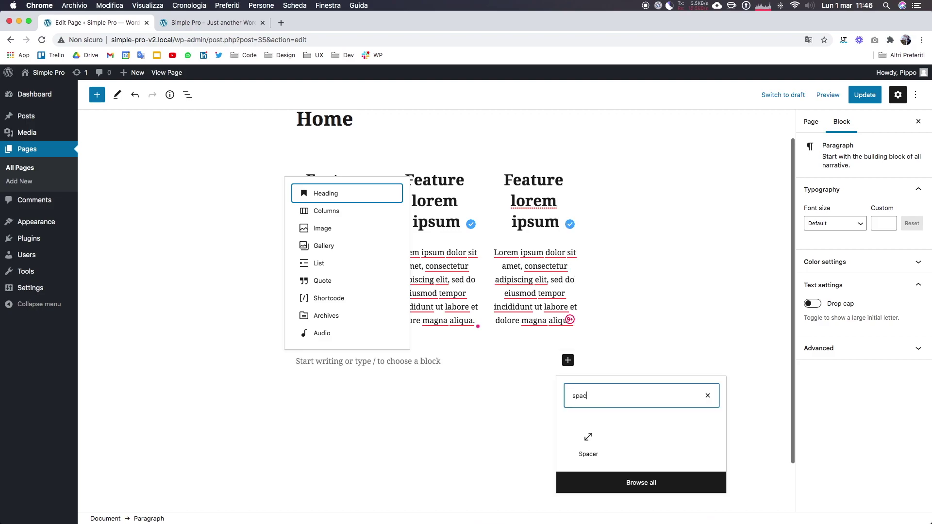
type("er")
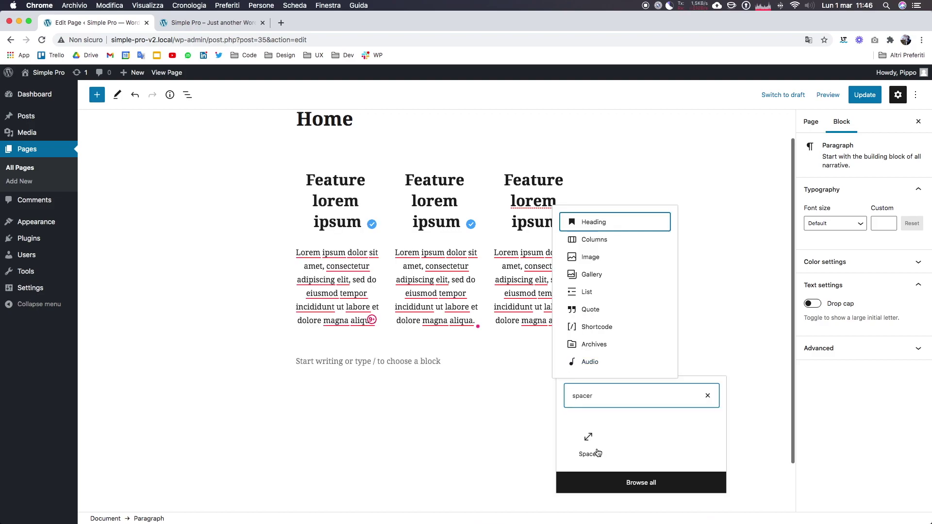
left_click(589, 444)
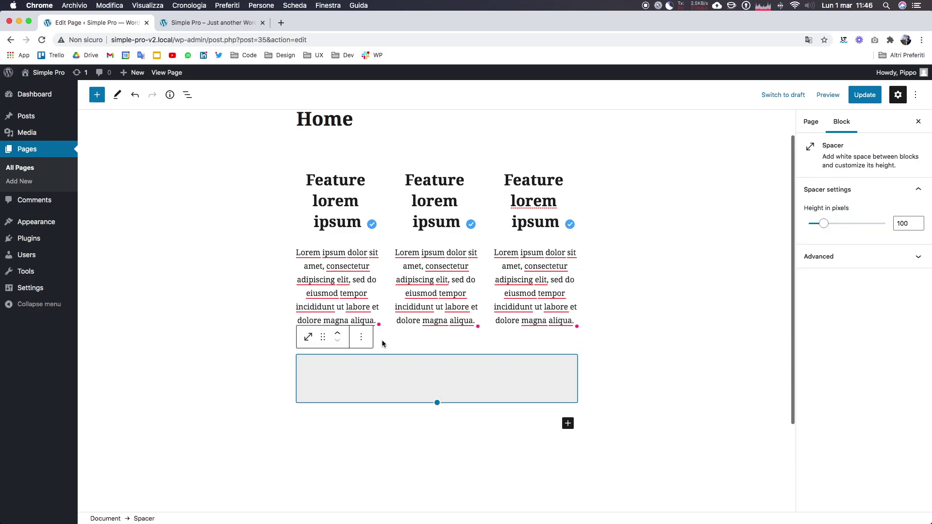
left_click(339, 333)
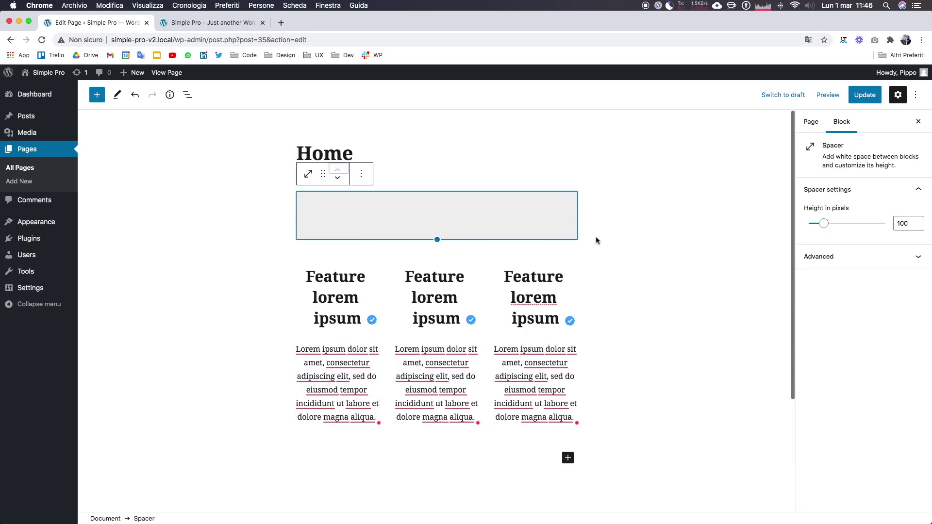
left_click(904, 224)
double_click(904, 224)
type("40")
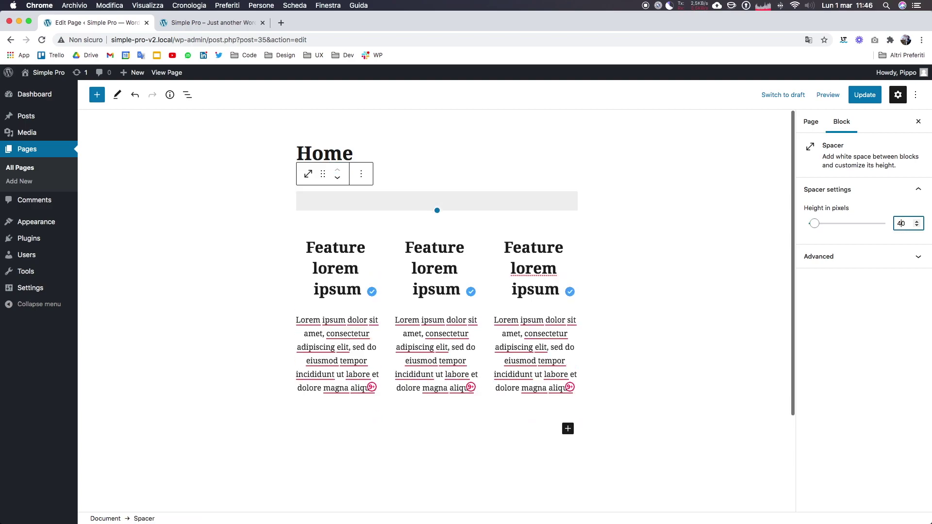
Update the page, check the spacer on the reloaded live Home page, then view the Sketch mockup
left_click(864, 95)
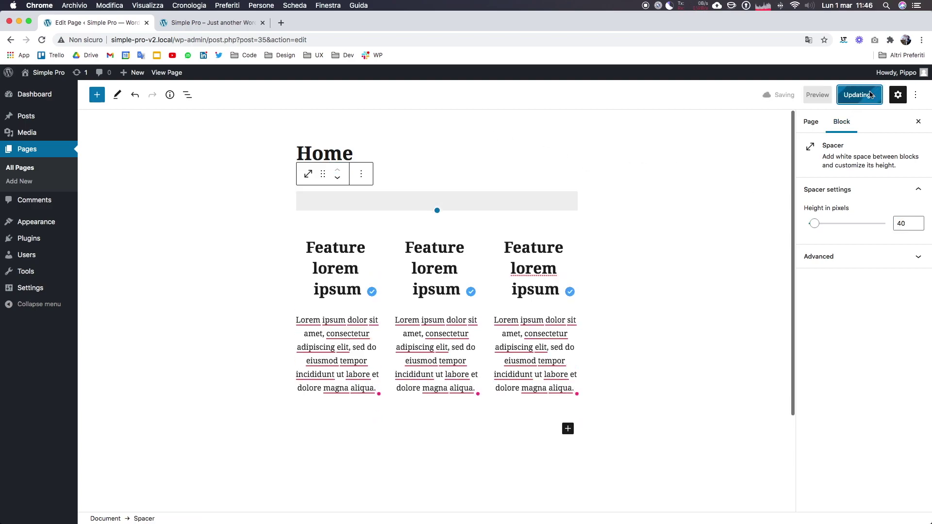
left_click(228, 25)
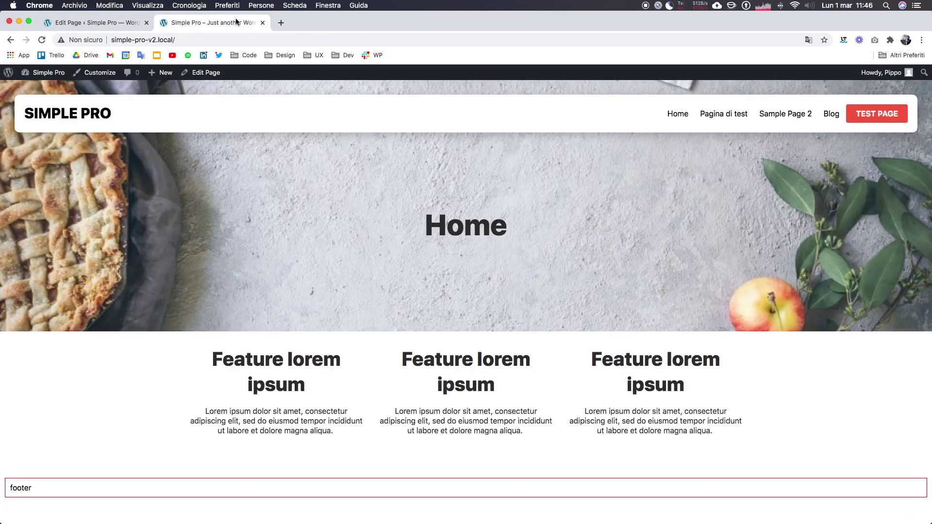
key("super+r")
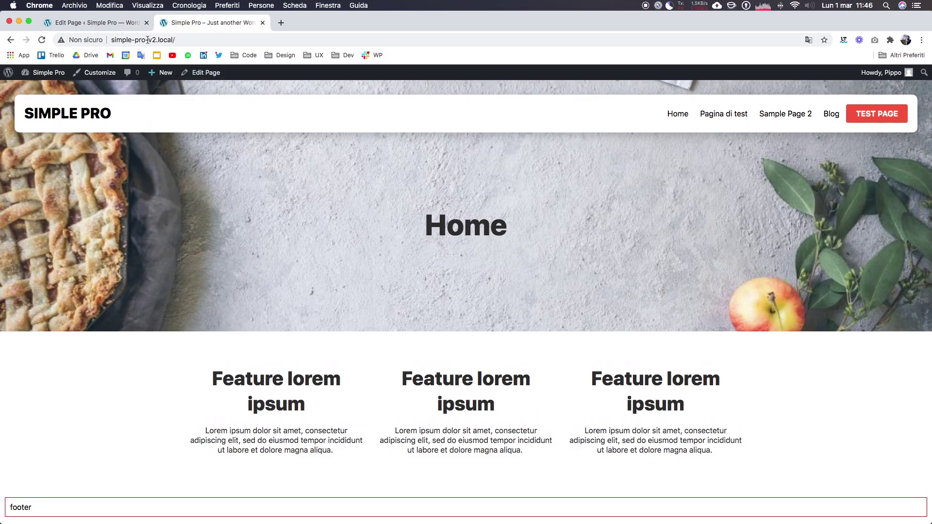
left_click(125, 25)
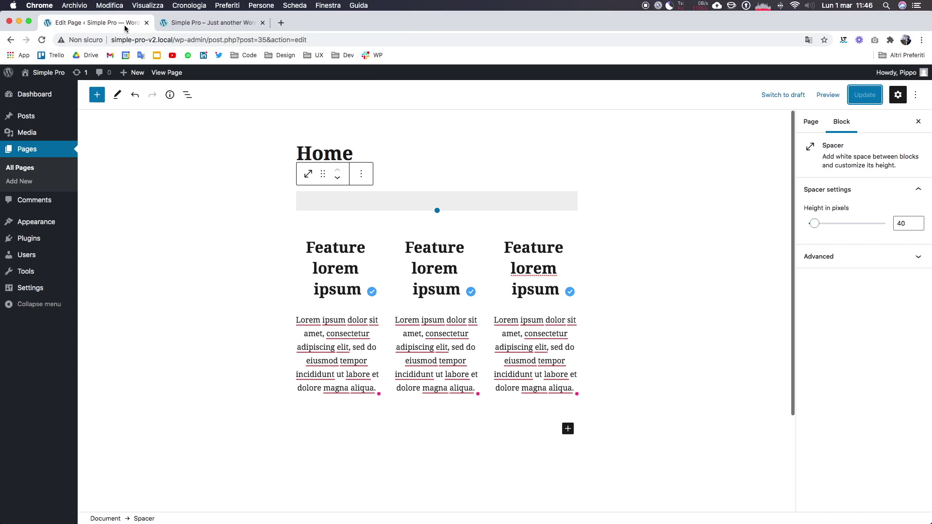
key("ctrl+Right")
key("ctrl+Right")
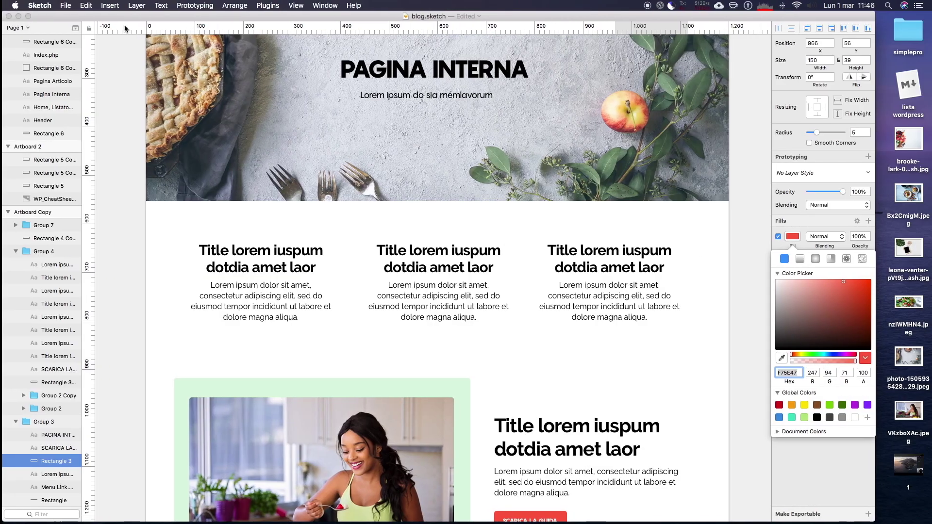
scroll(146, 136, "down", 2)
scroll(145, 135, "down", 5)
scroll(371, 235, "down", 1)
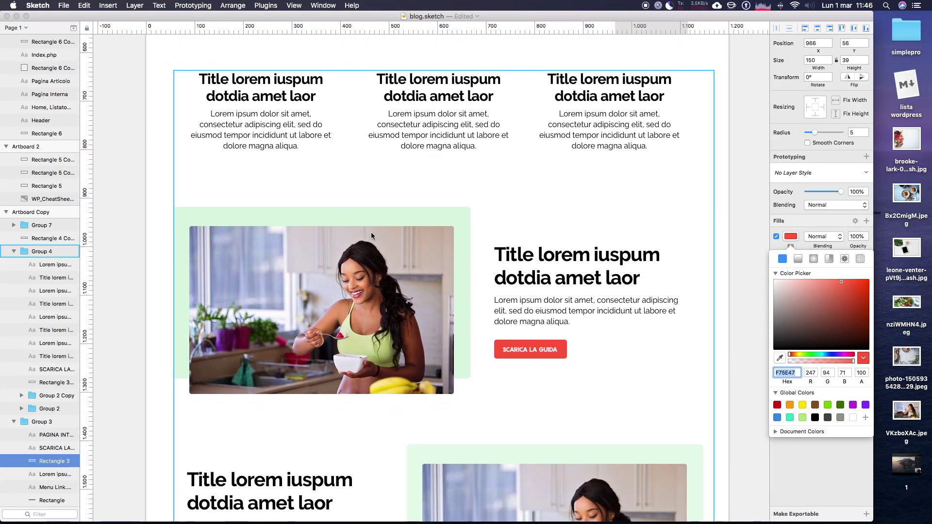
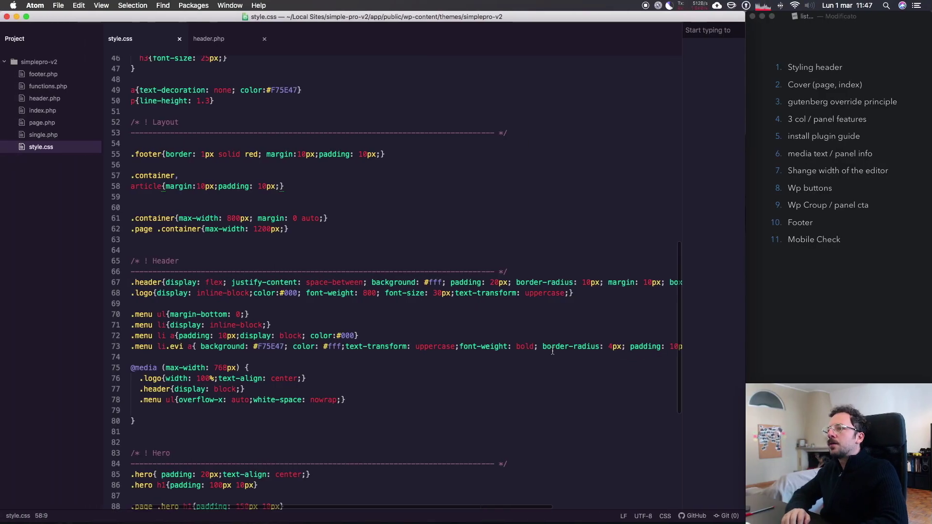
Insert a Media & Text block below the feature columns
scroll(579, 320, "down", 5)
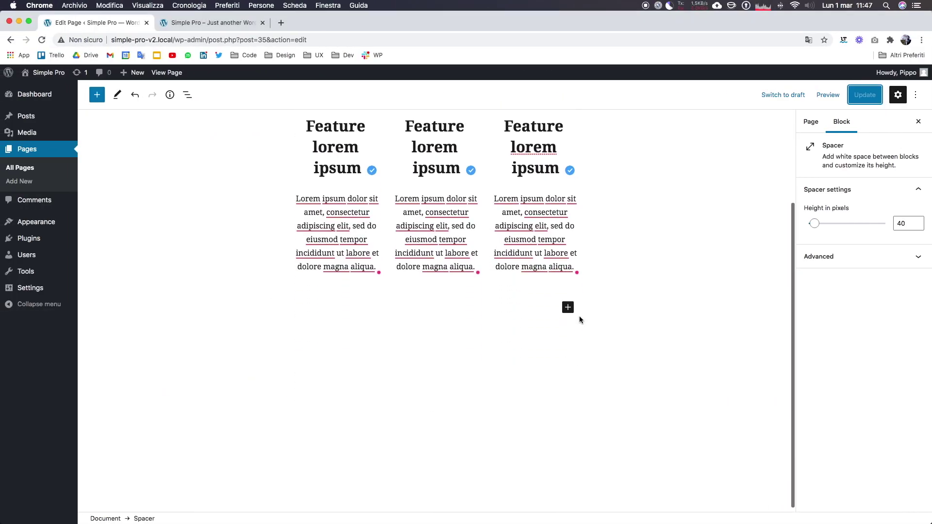
left_click(568, 308)
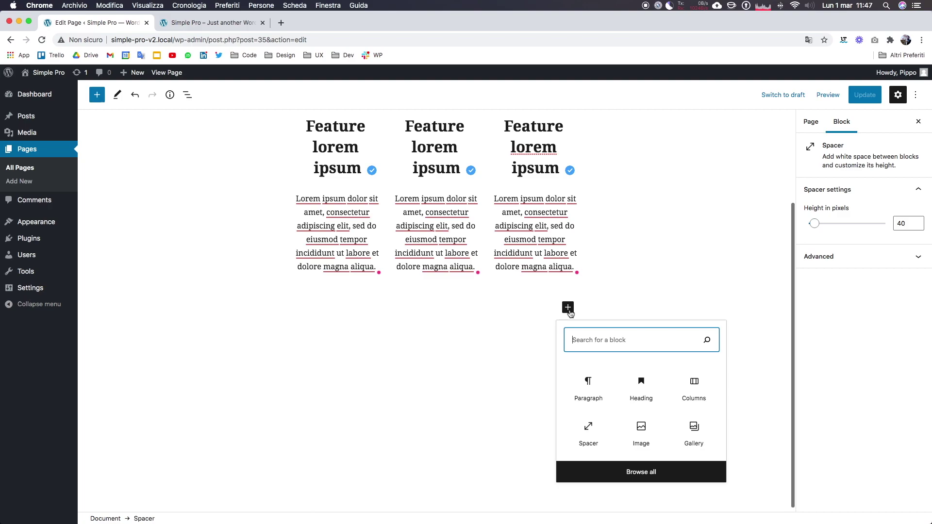
type("media")
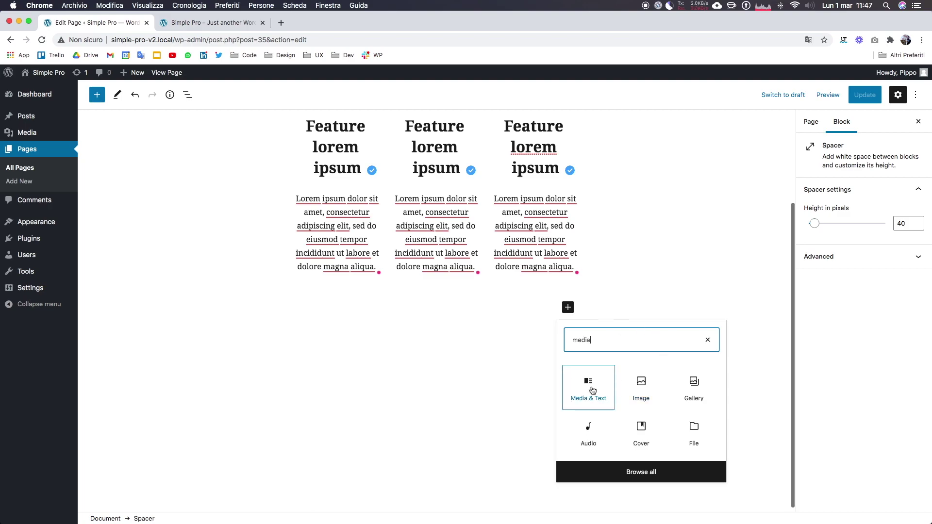
left_click(592, 389)
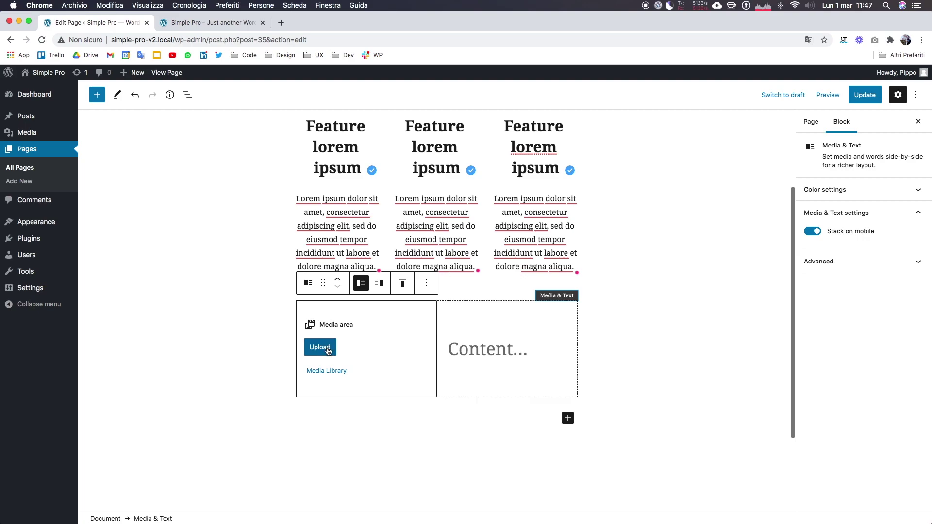
Upload VKzboXAc.jpeg from the desktop as the block's image
left_click(328, 352)
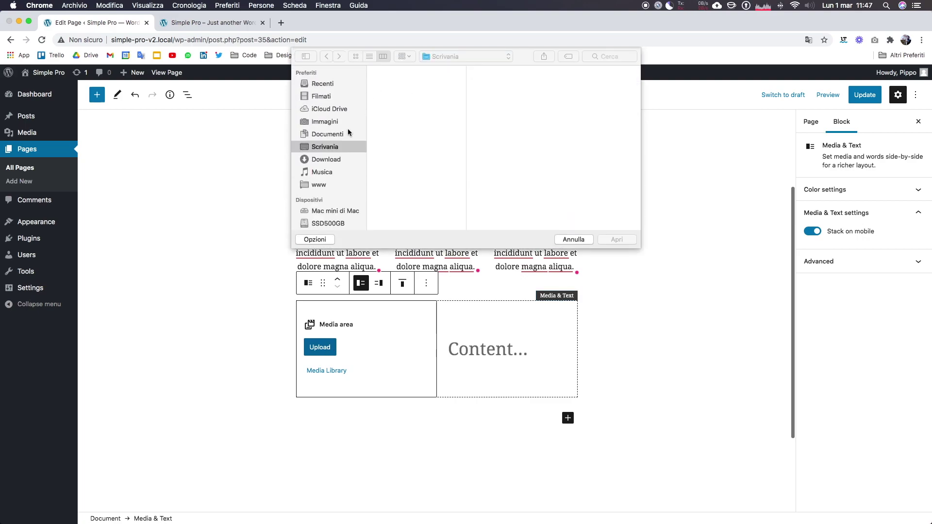
scroll(401, 214, "down", 3)
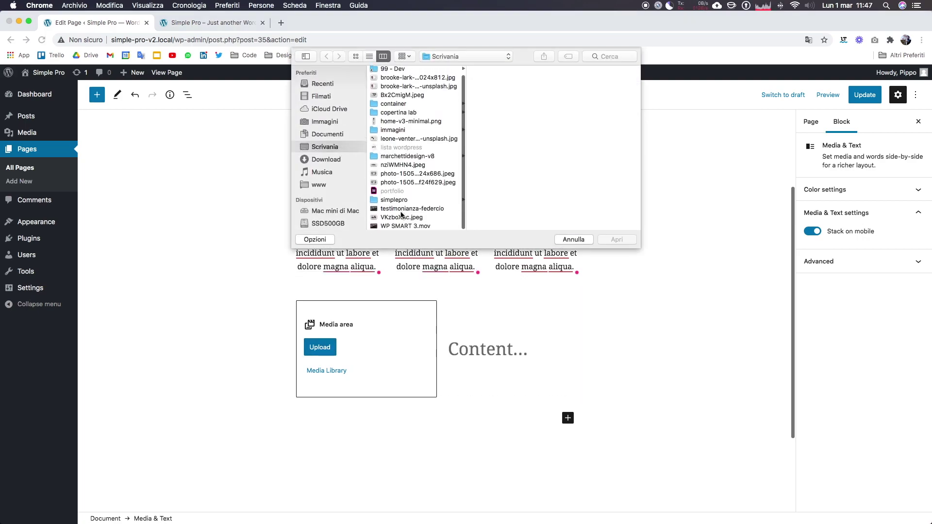
left_click(401, 210)
left_click(401, 217)
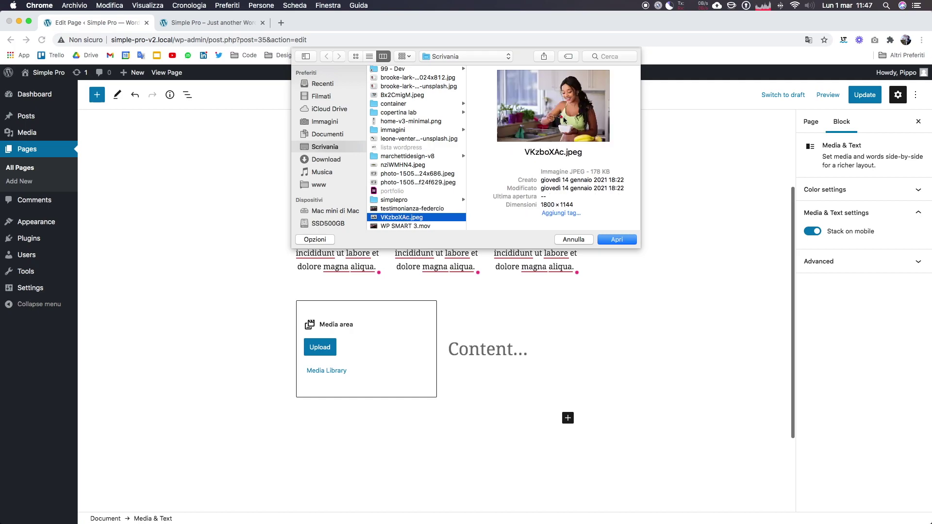
left_click(625, 240)
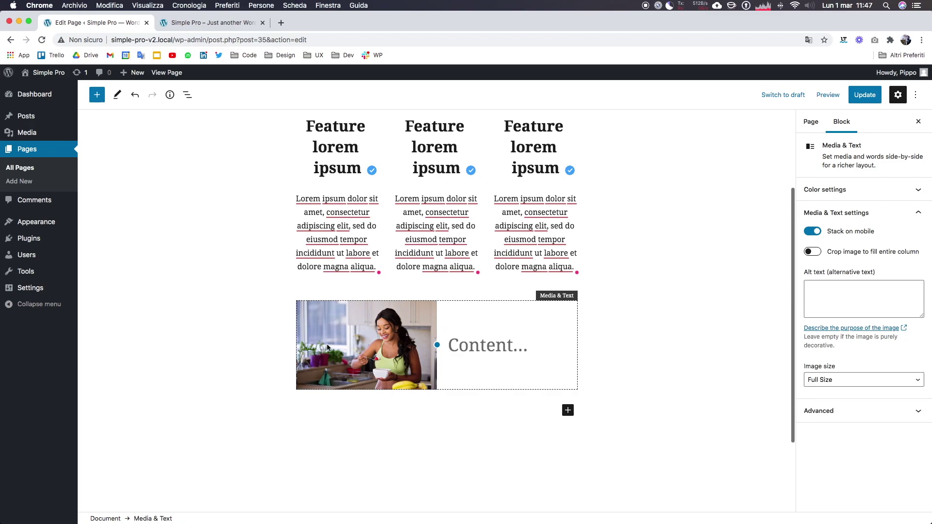
Add the heading 'Lorem suomest' in the panel's text side
left_click(497, 352)
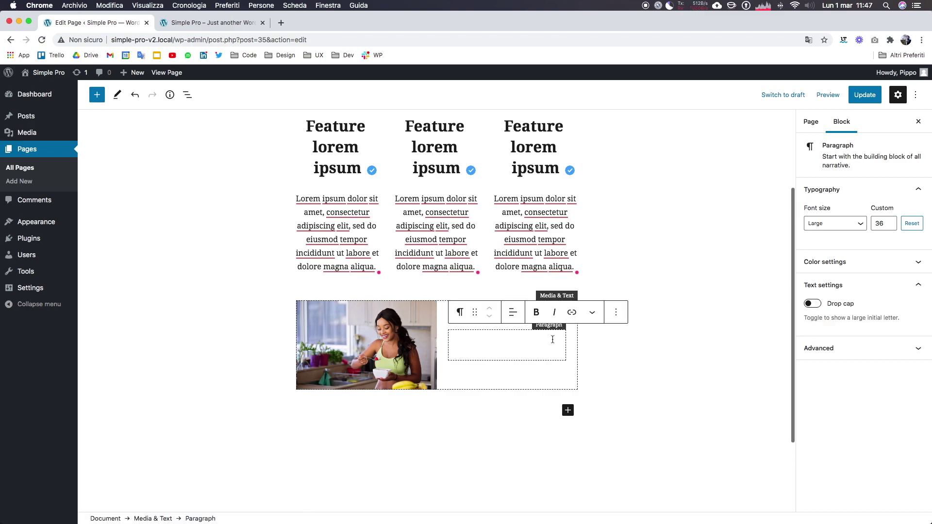
type("Lorem")
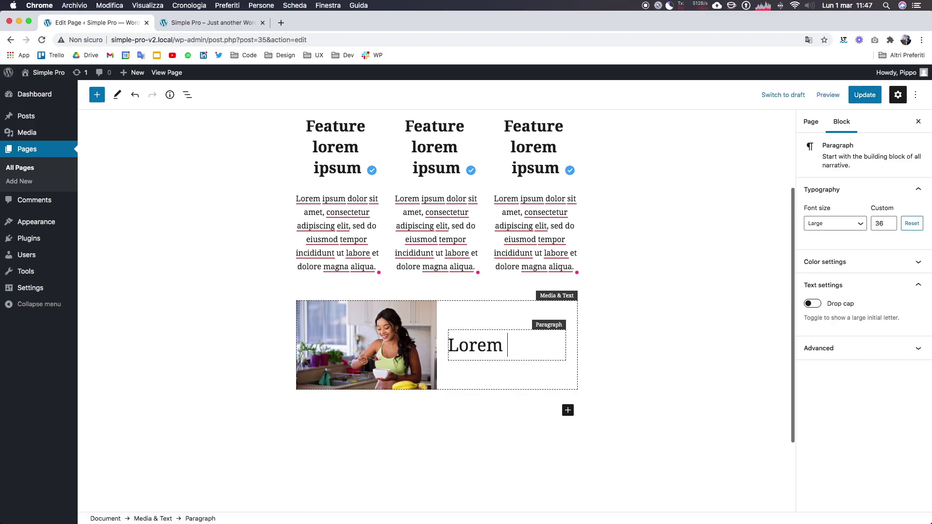
type(" suom test")
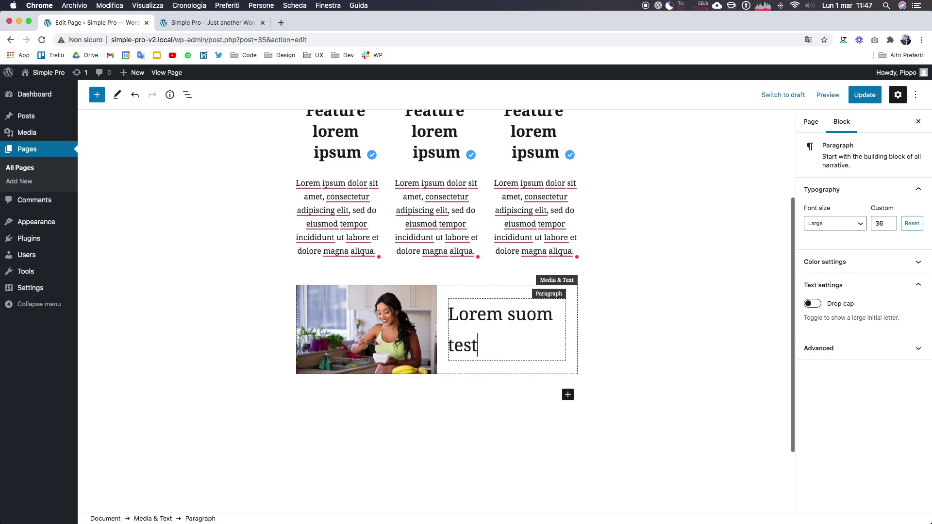
left_click(458, 279)
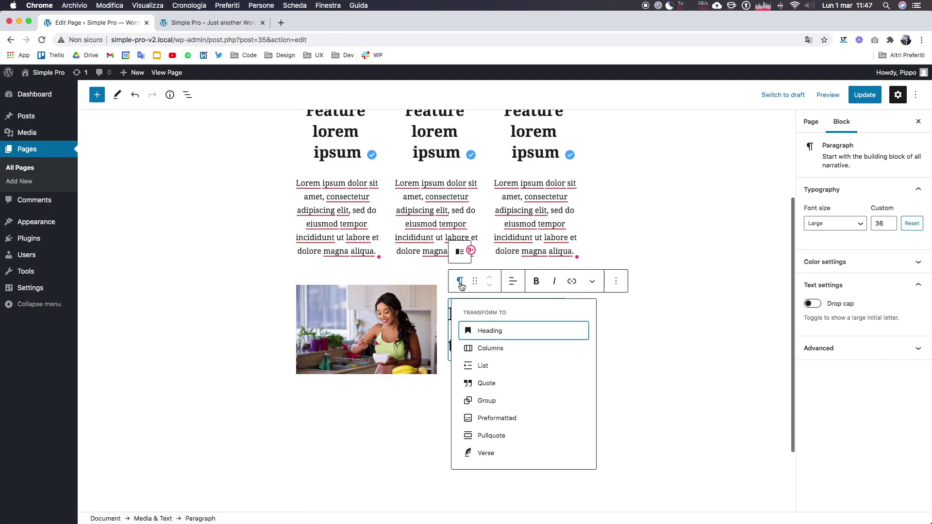
left_click(494, 329)
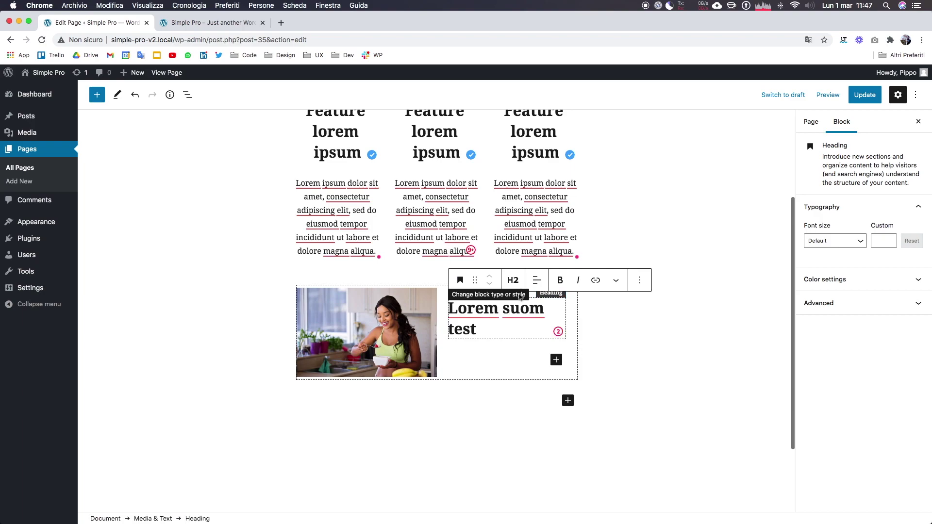
Add a paragraph with the first column's Lorem ipsum text, trim its end, and save
left_click(556, 359)
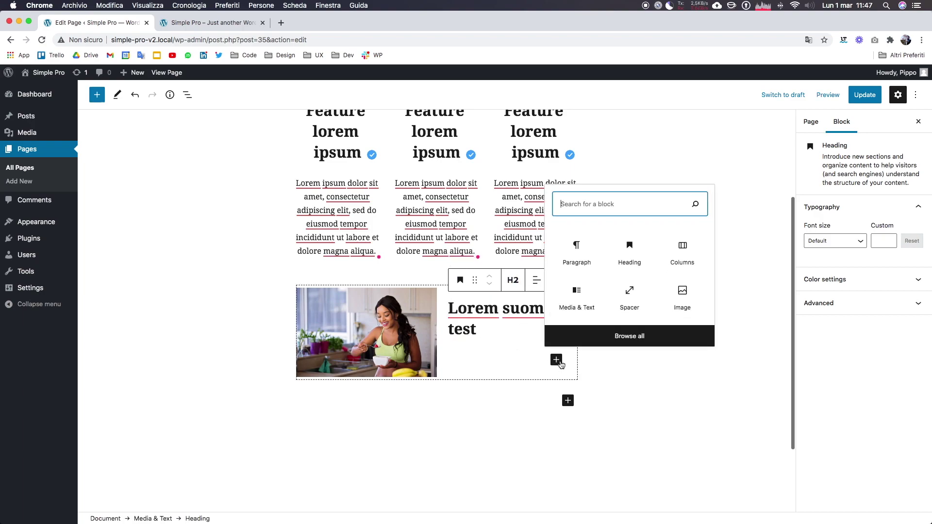
left_click(582, 259)
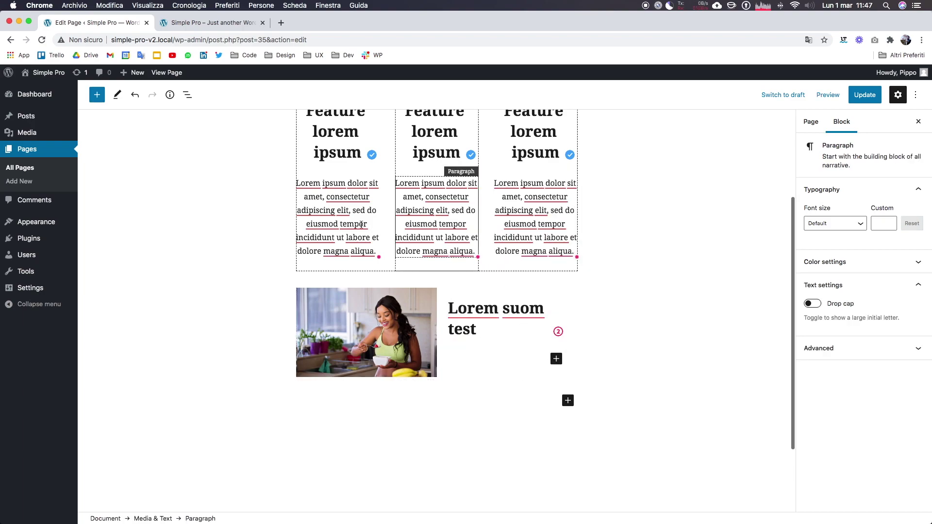
left_click_drag(372, 210, 458, 360)
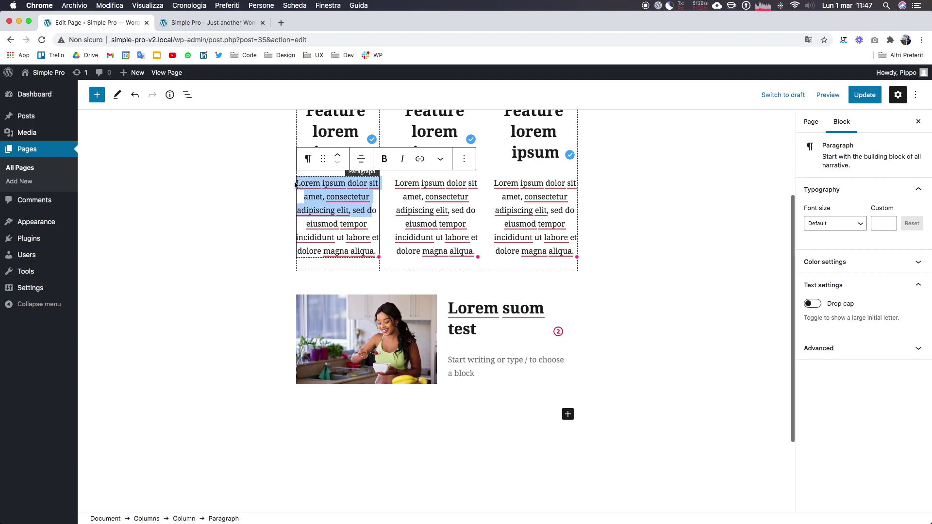
key("ctrl+c")
left_click(459, 359)
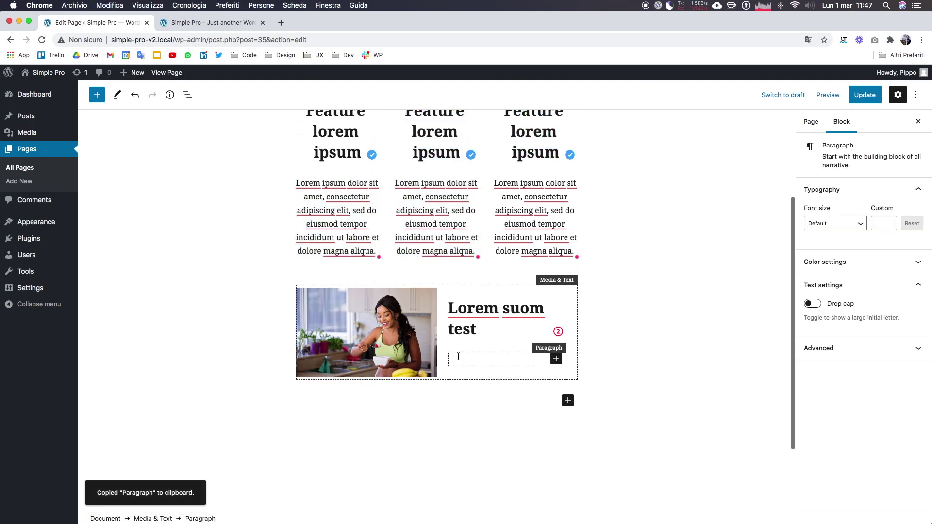
key("ctrl+v")
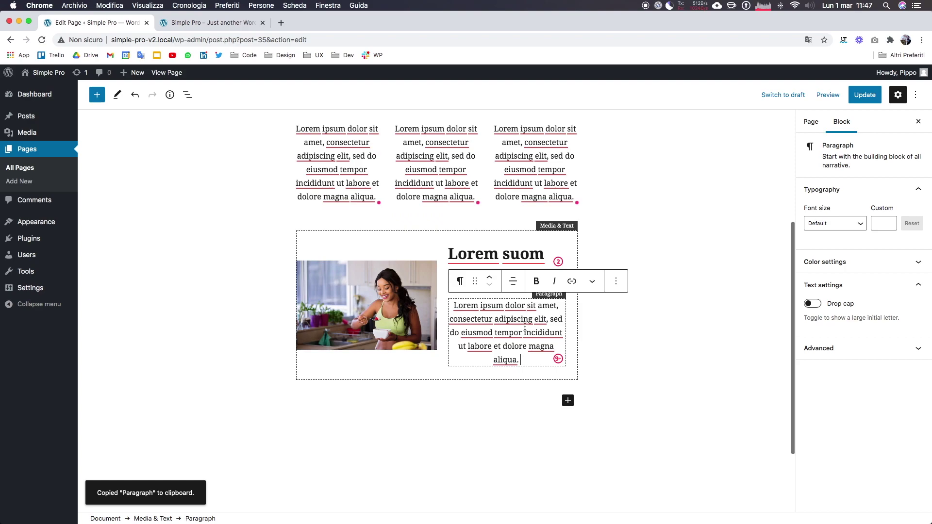
left_click_drag(532, 337, 545, 361)
key("BackSpace")
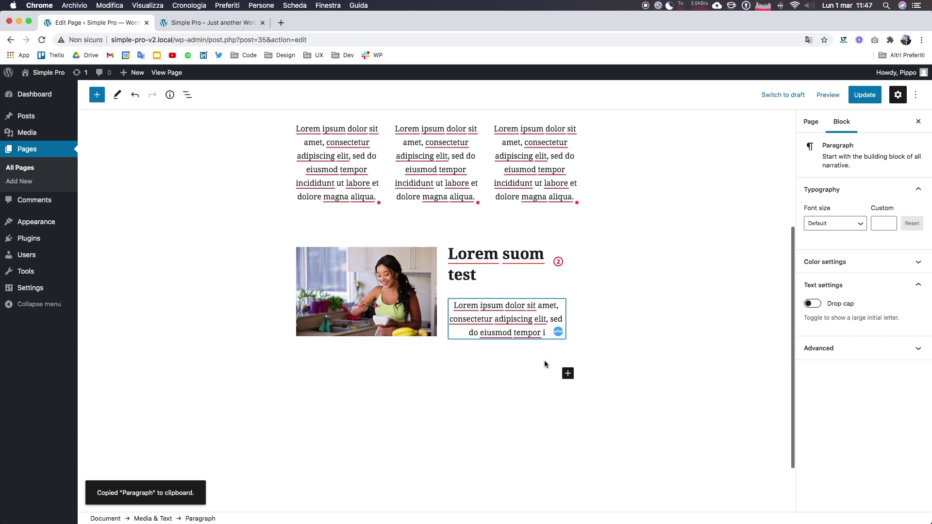
left_click(545, 367)
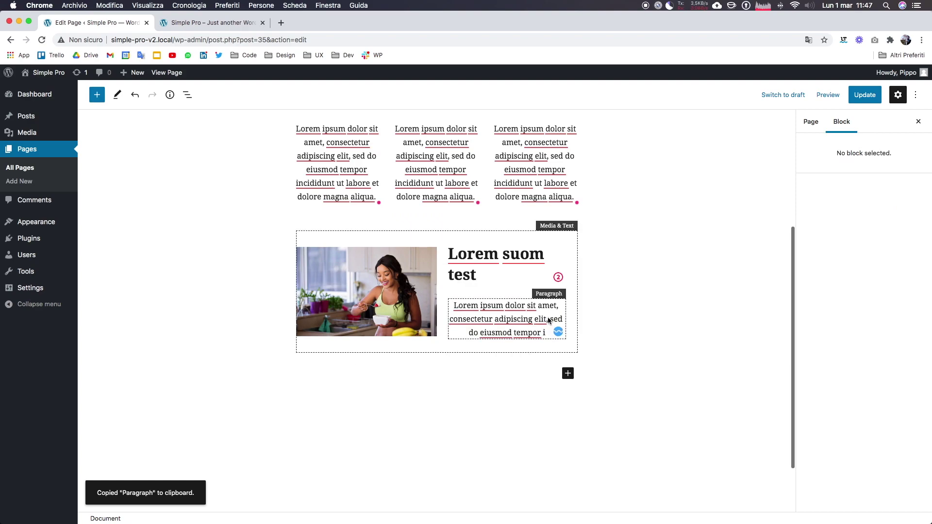
left_click(865, 94)
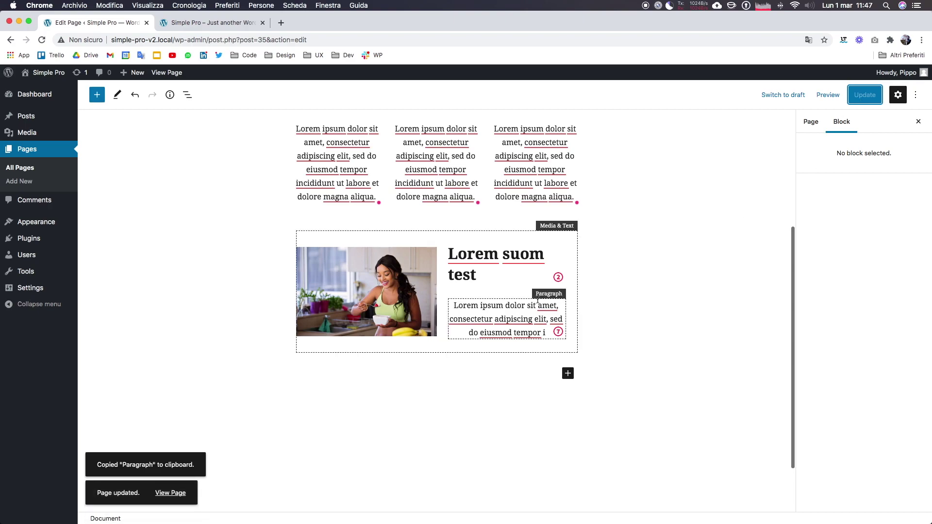
Align the new paragraph's text left and update the page
left_click(522, 306)
left_click(512, 281)
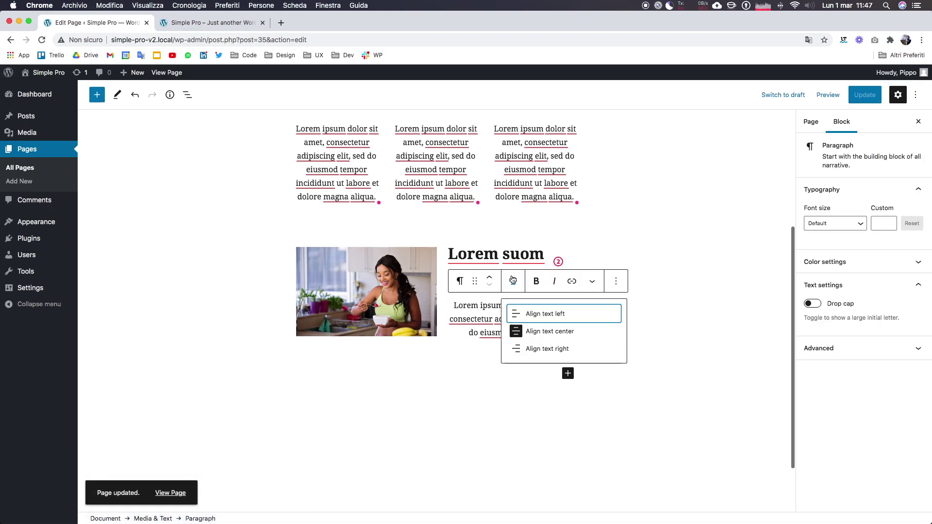
left_click(518, 333)
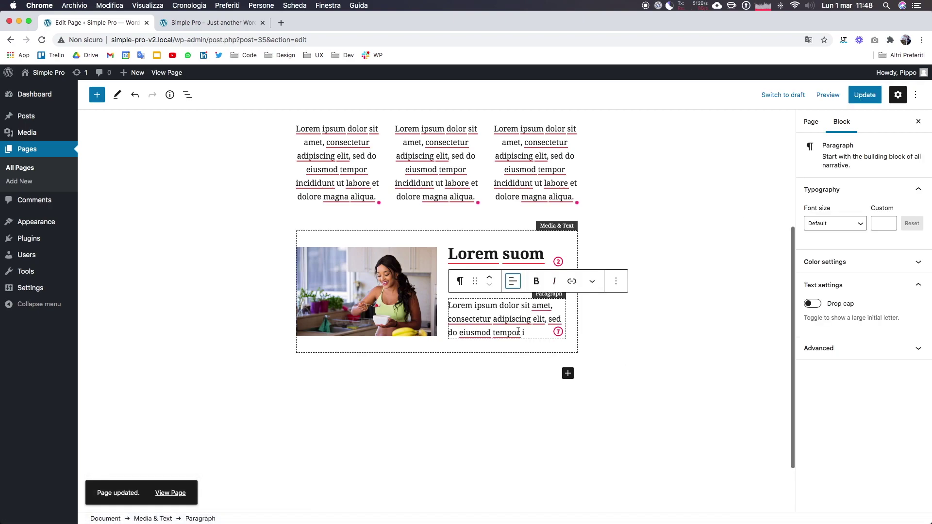
left_click(868, 98)
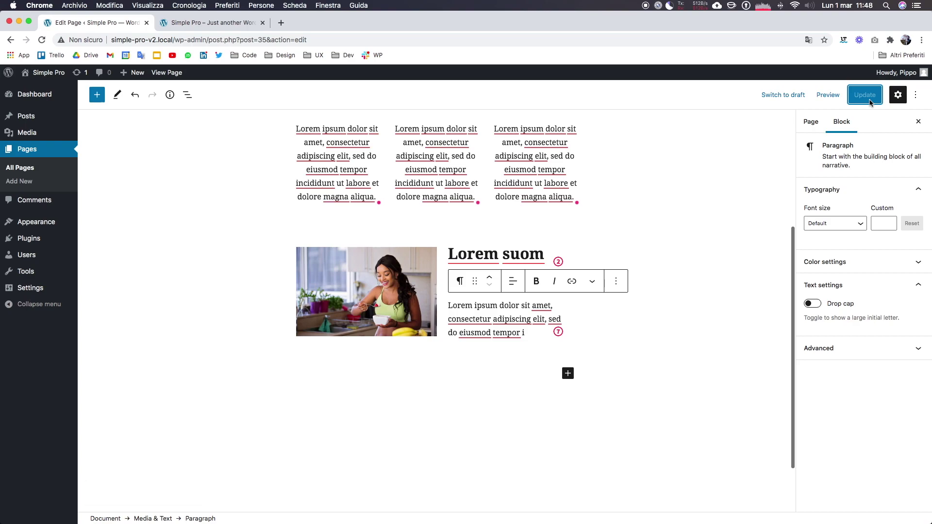
Check the live home page, return to the editor, and open a new browser tab
left_click(226, 24)
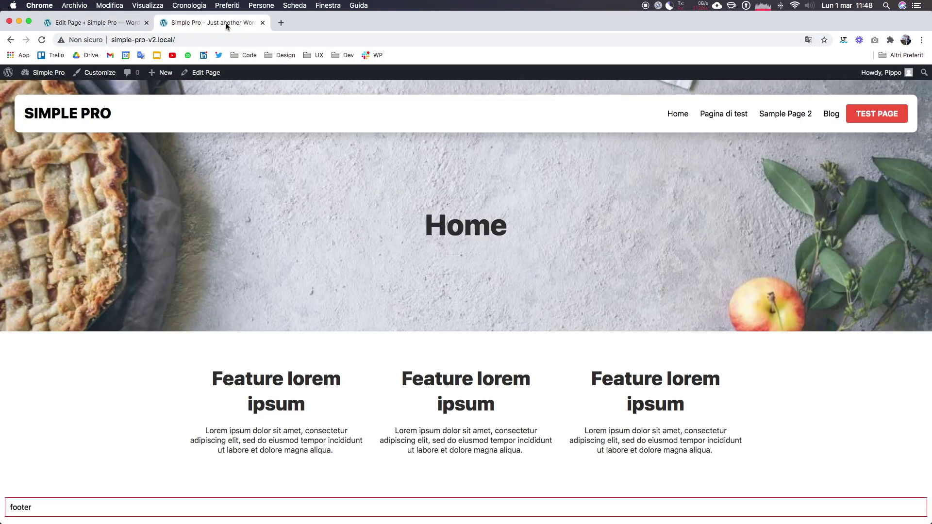
left_click(120, 21)
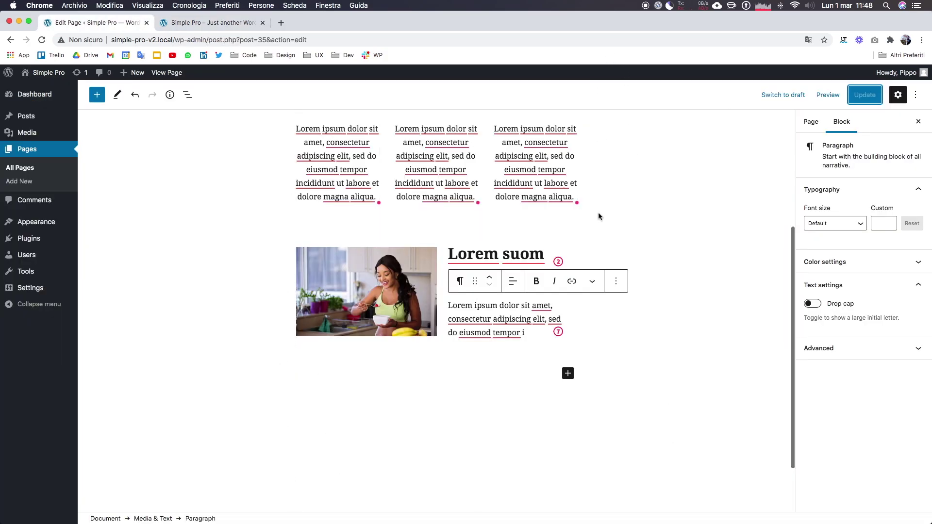
left_click(280, 23)
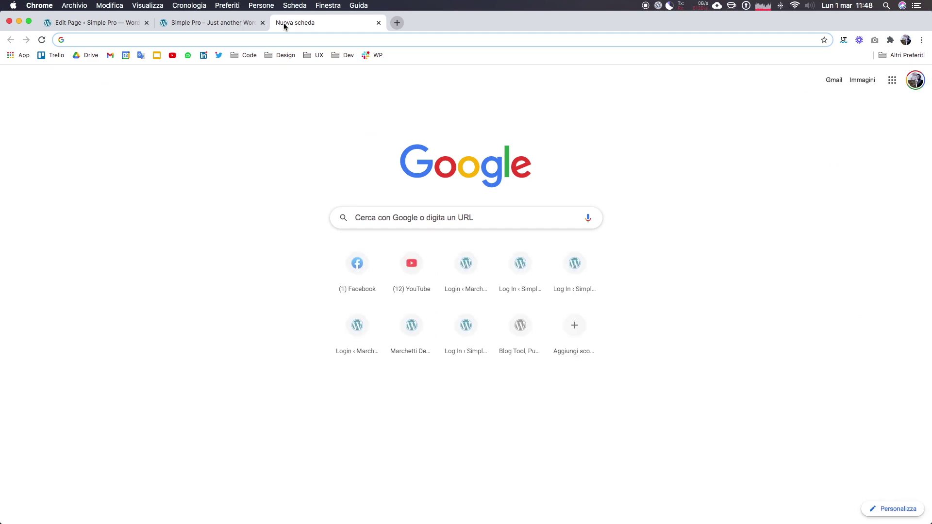
Search Google for 'change width gutenberg editor wordpress'
type("changesi")
key("BackSpace")
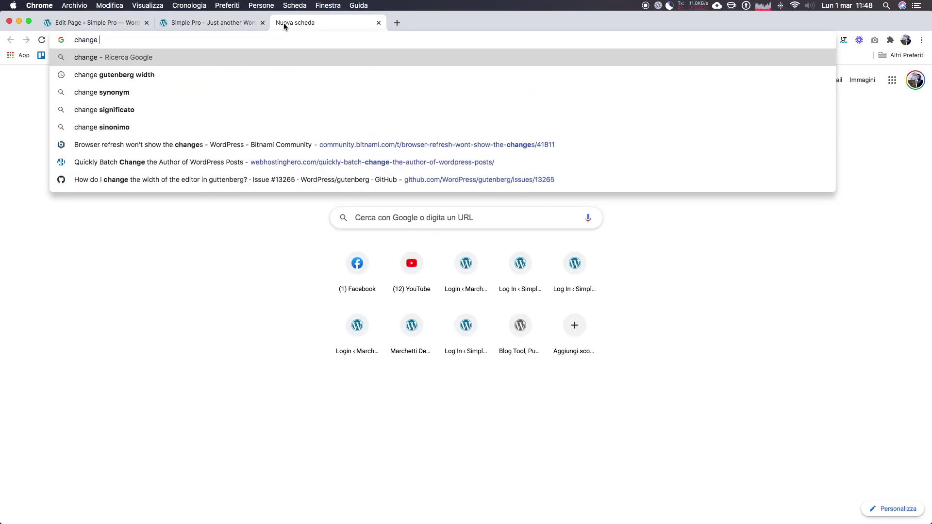
type("width g")
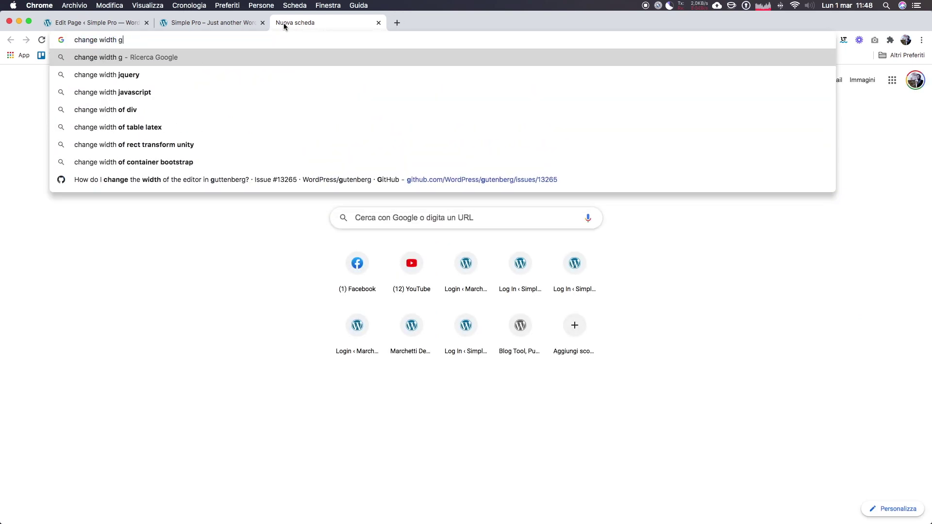
type("utenbeg editr")
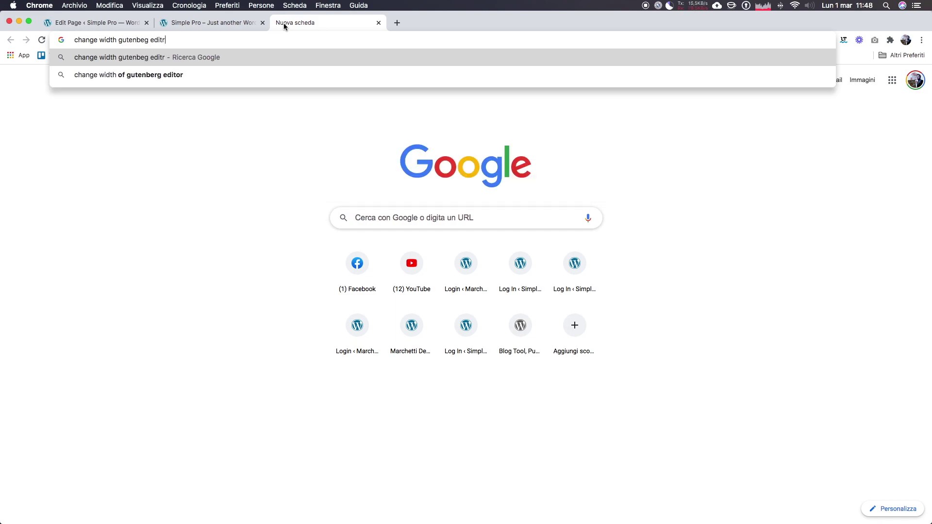
type("o eordpress")
key("Return")
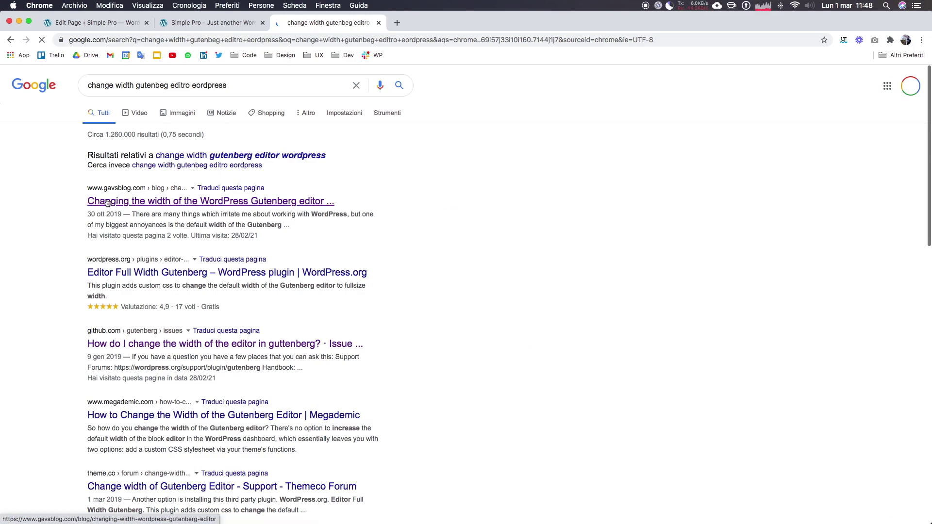
Open the gavsblog article and copy its admin width-styles code block
left_click(163, 210)
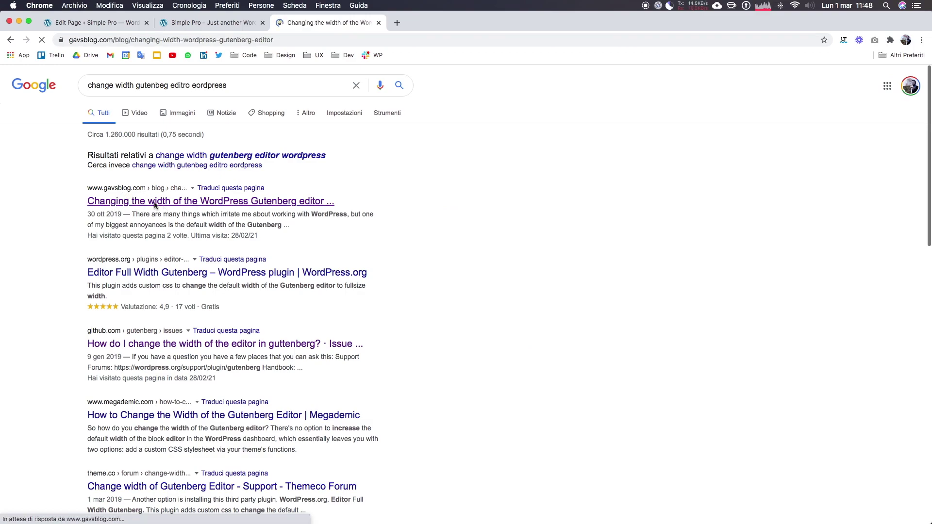
scroll(365, 226, "down", 5)
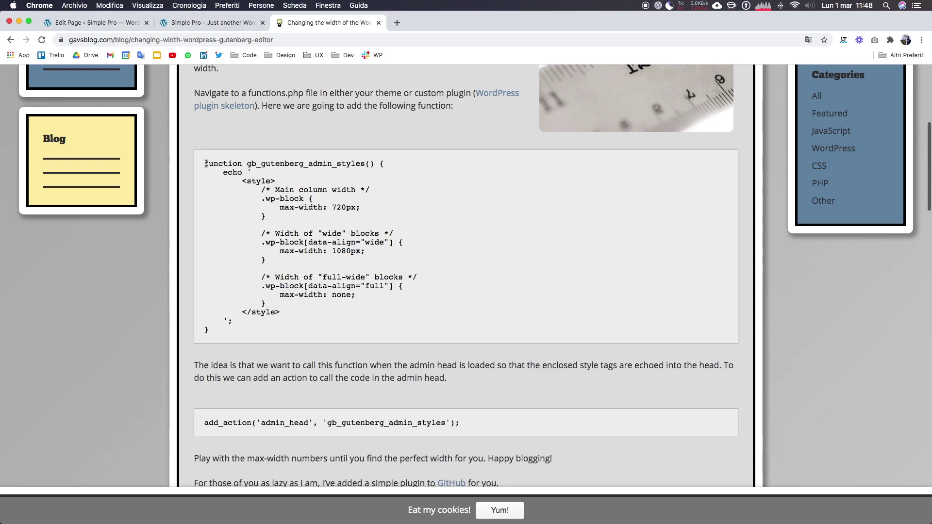
mouse_move(206, 163)
left_mouse_down()
mouse_move(252, 175)
mouse_move(274, 338)
left_mouse_up()
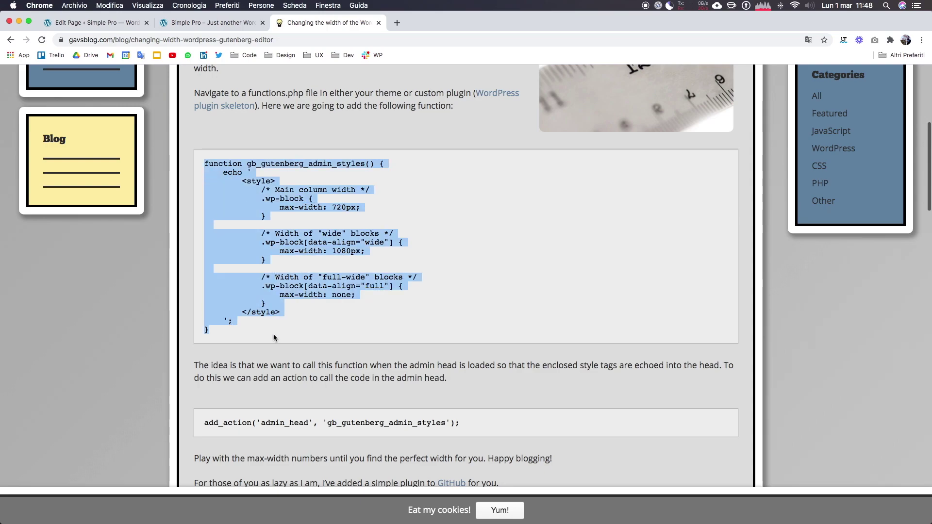
key("super+c")
key("super+Tab")
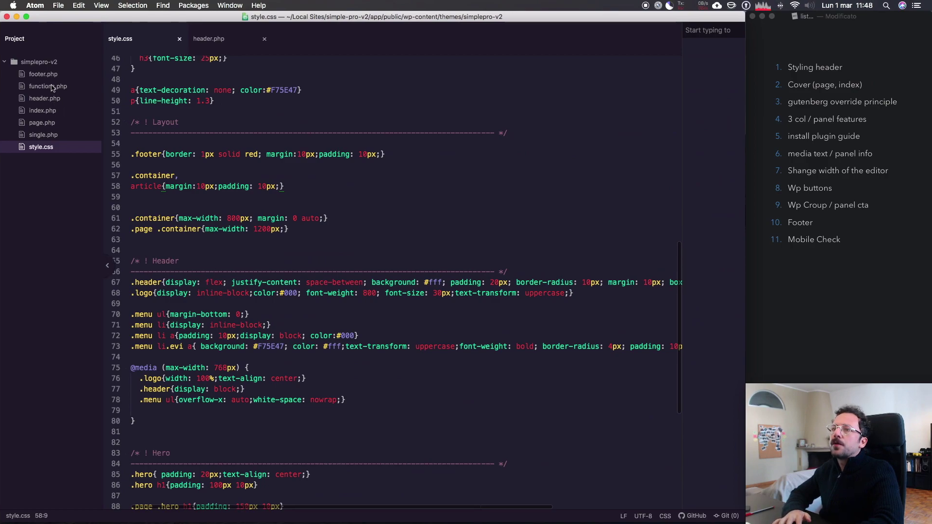
Paste the admin styles function at the end of functions.php
left_click(51, 86)
left_click(369, 434)
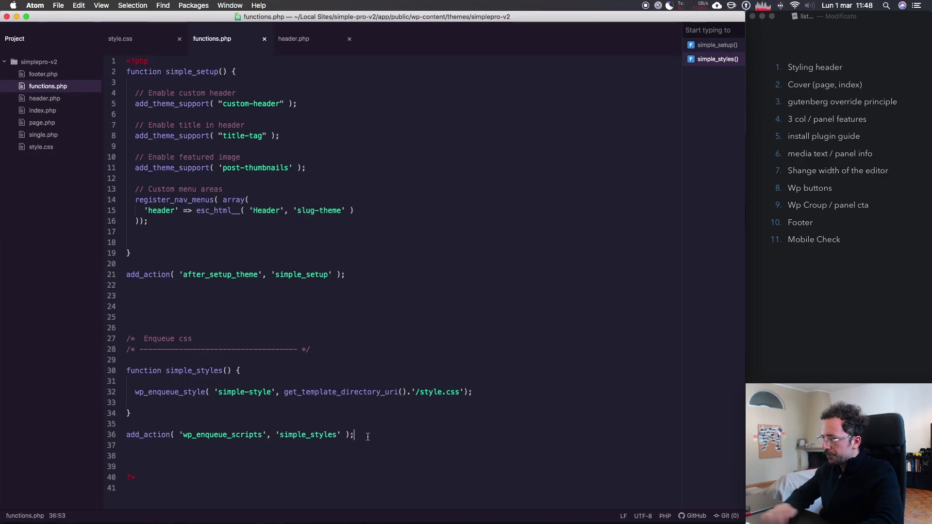
key("Return")
key("Return")
key("super+v")
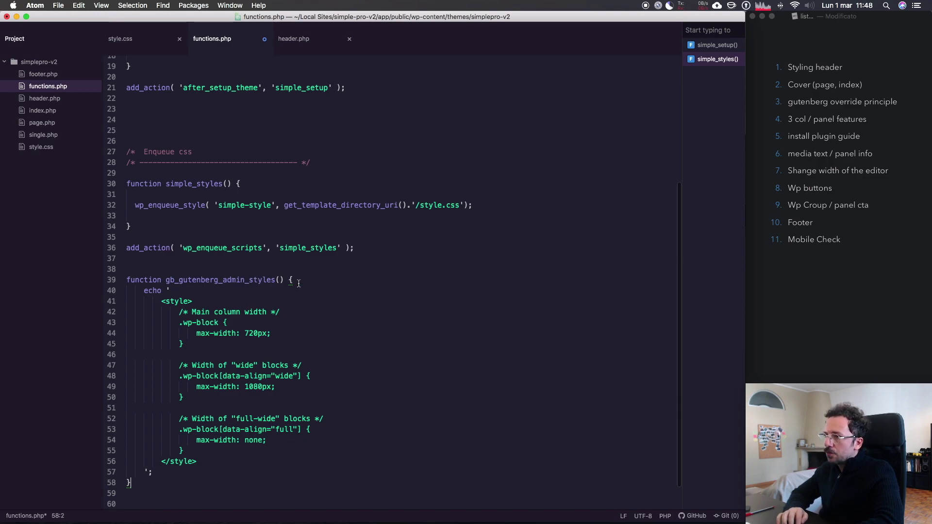
Copy the add_action admin_head line from the tutorial and paste it below the function
key("super+Tab")
scroll(350, 347, "down", 3)
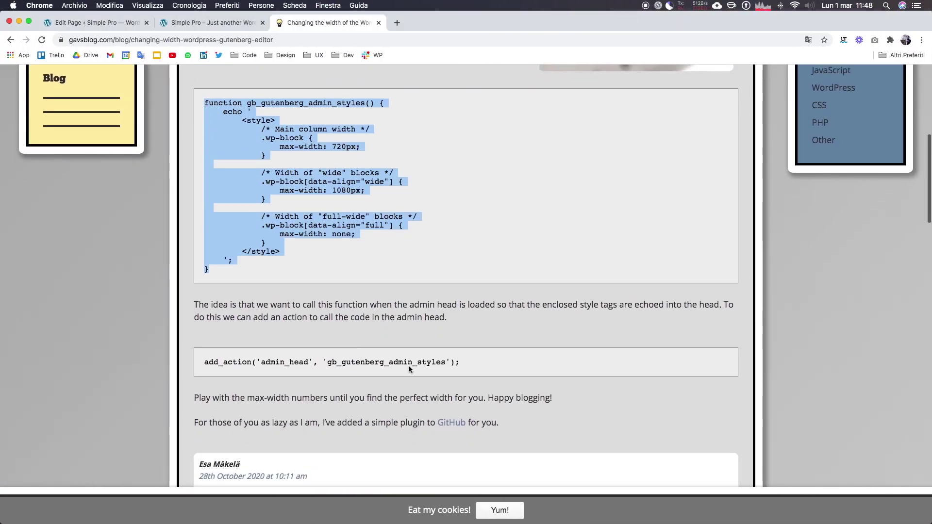
left_click_drag(496, 368, 211, 361)
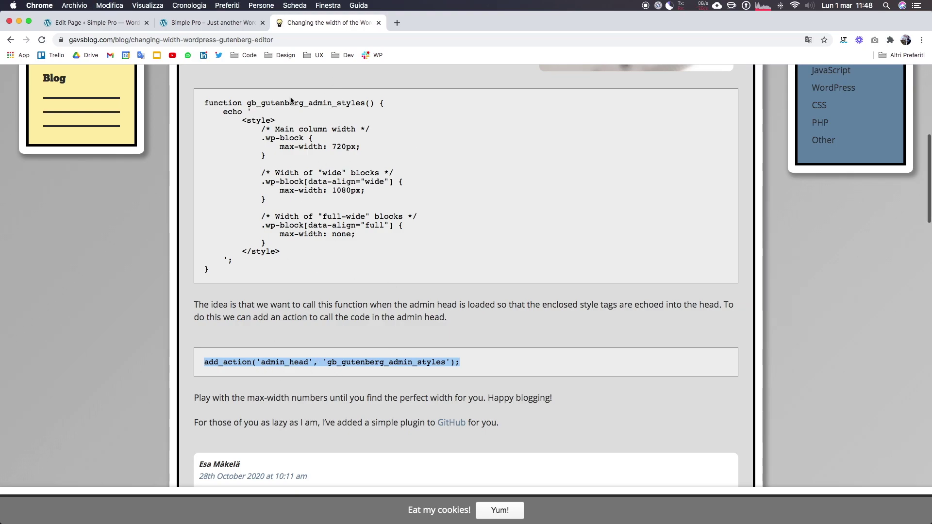
key("ctrl+Right")
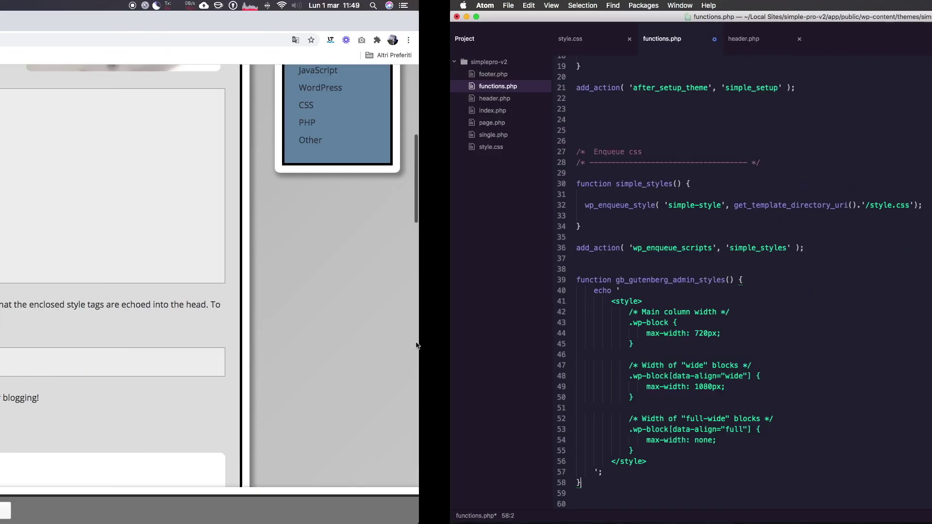
key("Return")
key("Return")
key("super+v")
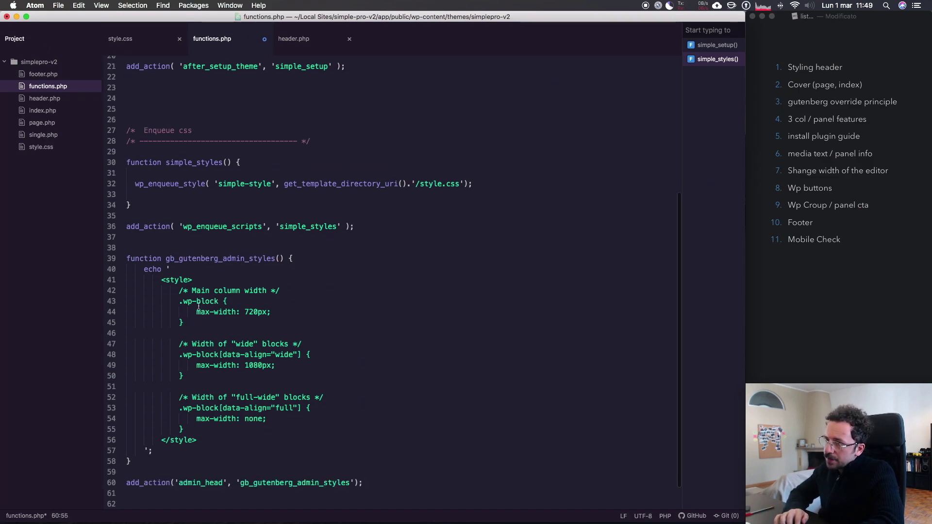
Change the main width to 1200px and wide width to 1480px, then save functions.php
left_click(251, 311)
key("BackSpace")
key("BackSpace")
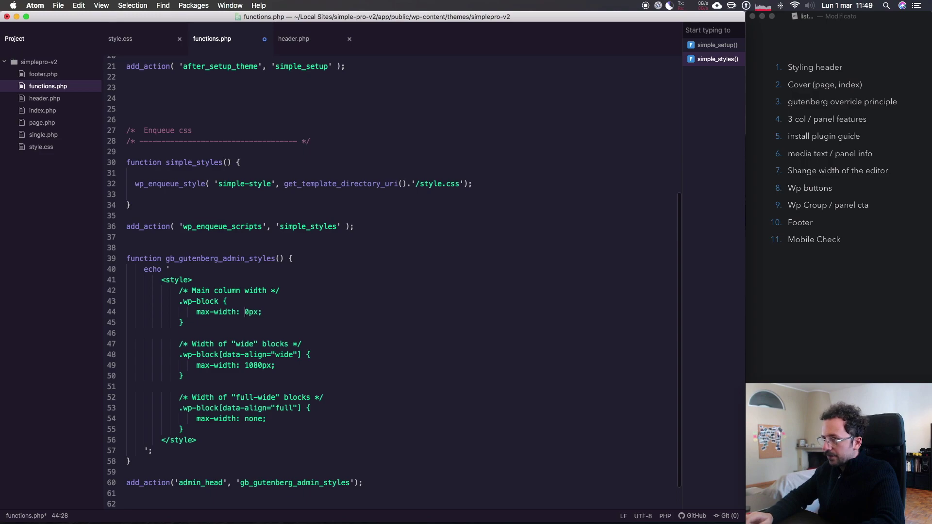
type("120")
left_click(275, 365)
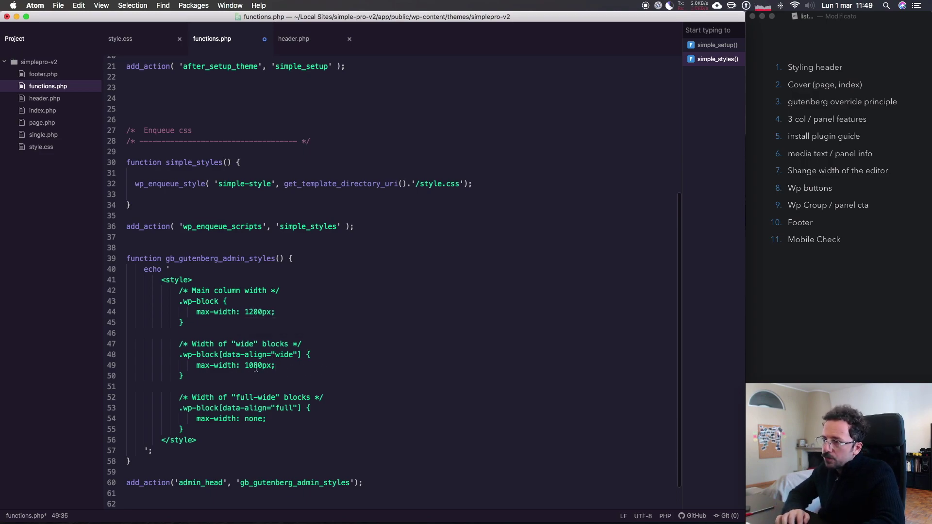
key("Left")
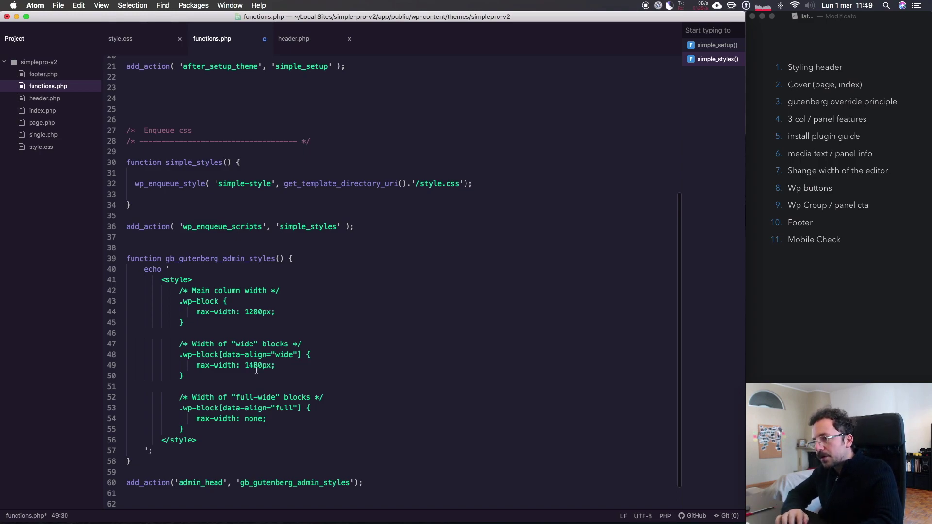
key("BackSpace")
type("4")
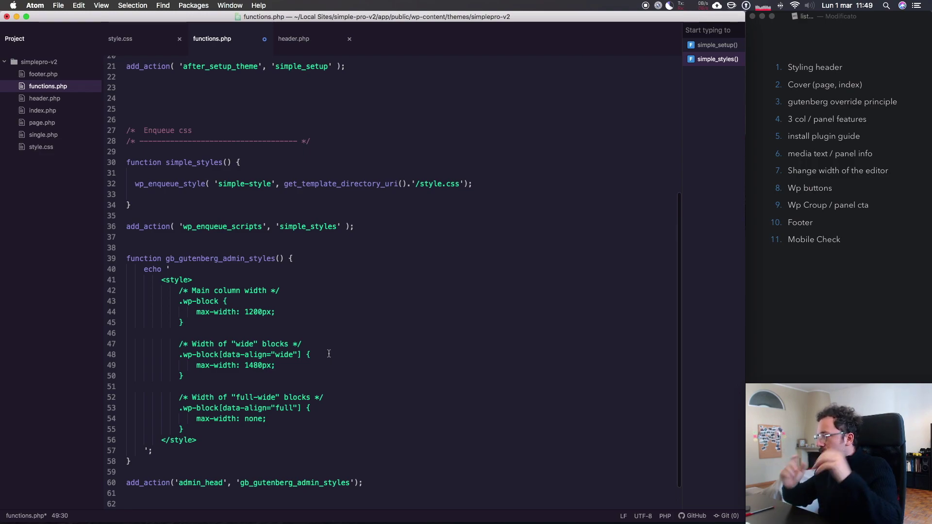
key("ctrl+s")
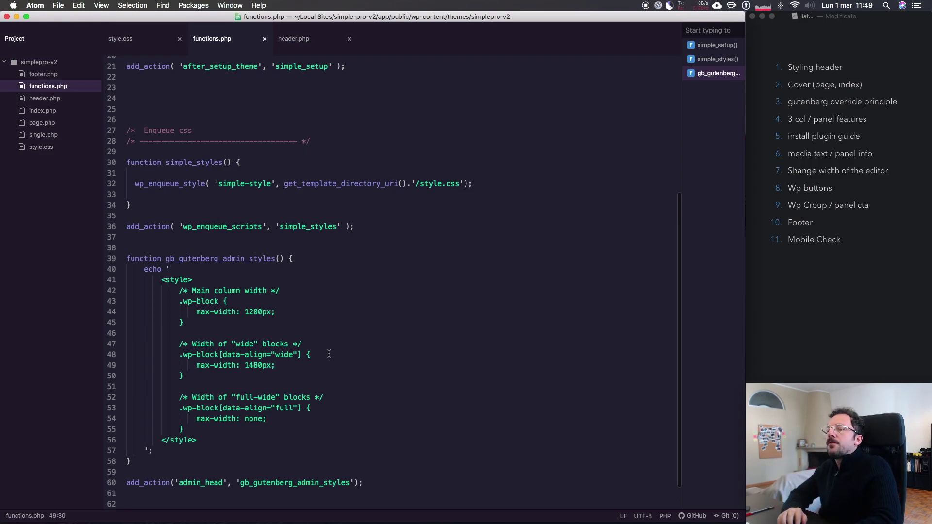
key("super+Tab")
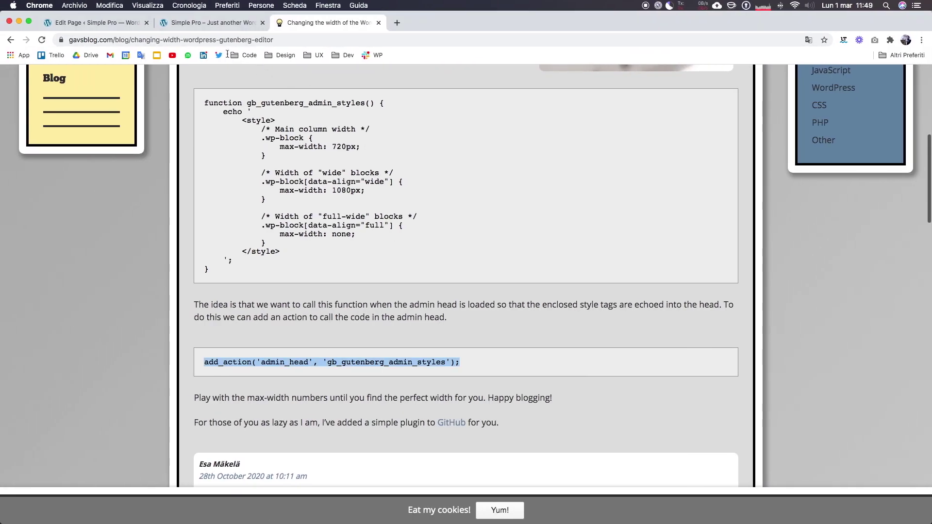
left_click(221, 22)
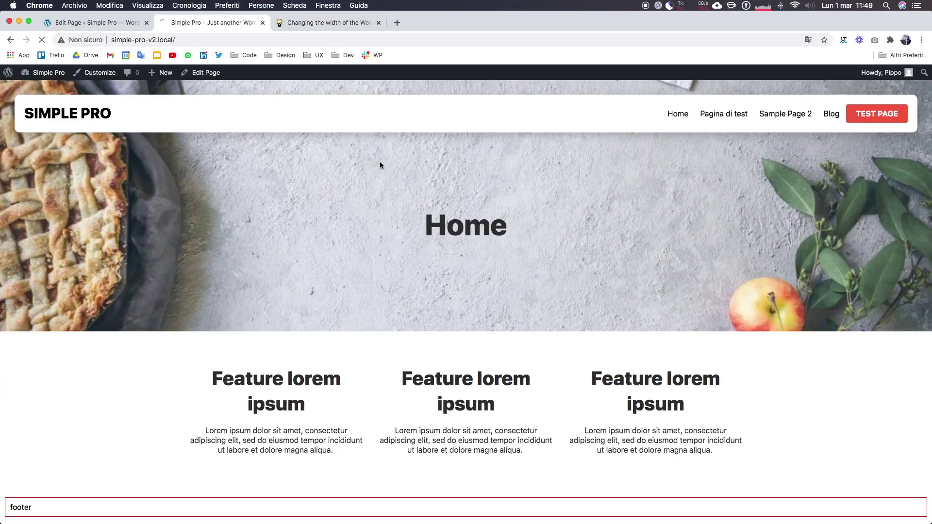
Reload the editor and delete the stray 'i' ending the Media & Text paragraph
left_click(124, 24)
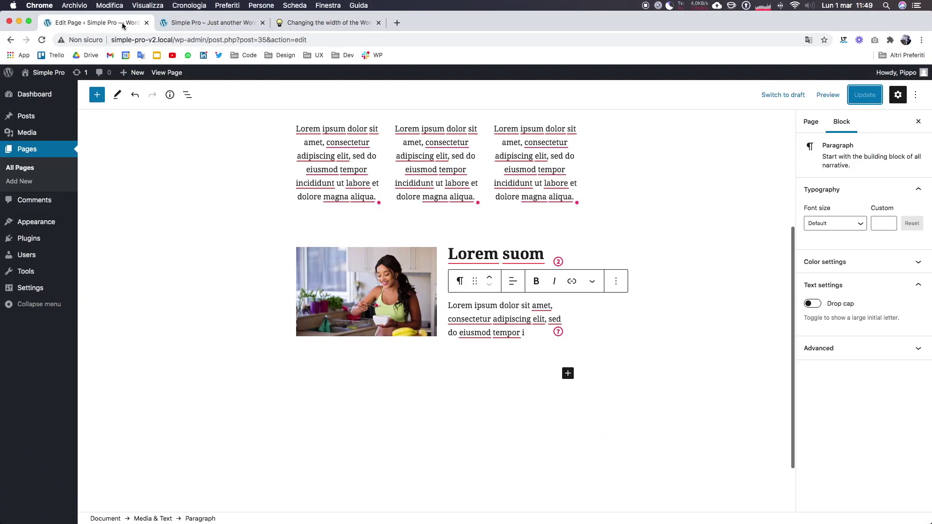
key("super+r")
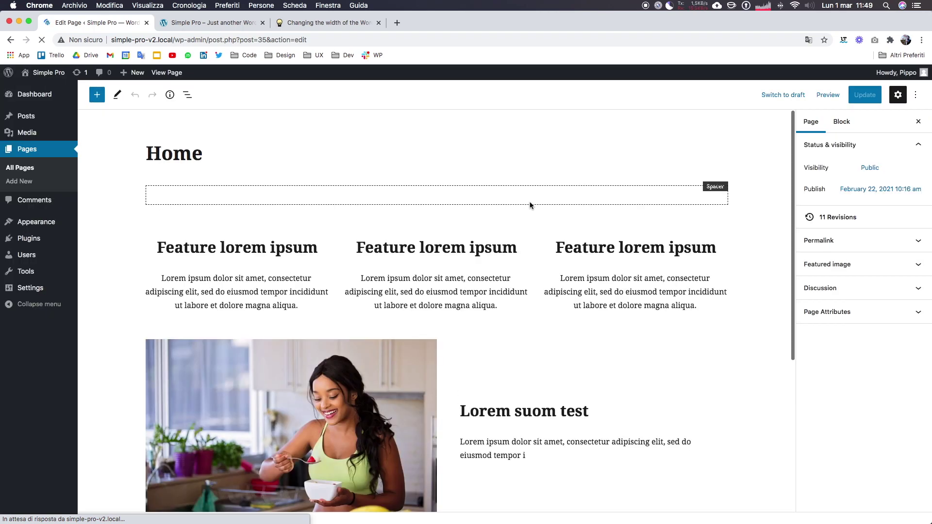
scroll(530, 205, "down", 4)
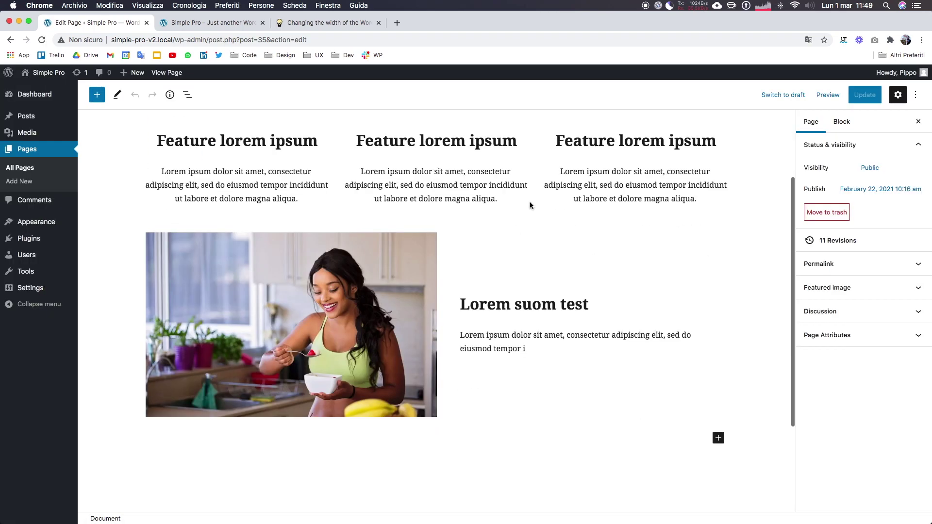
scroll(530, 204, "down", 1)
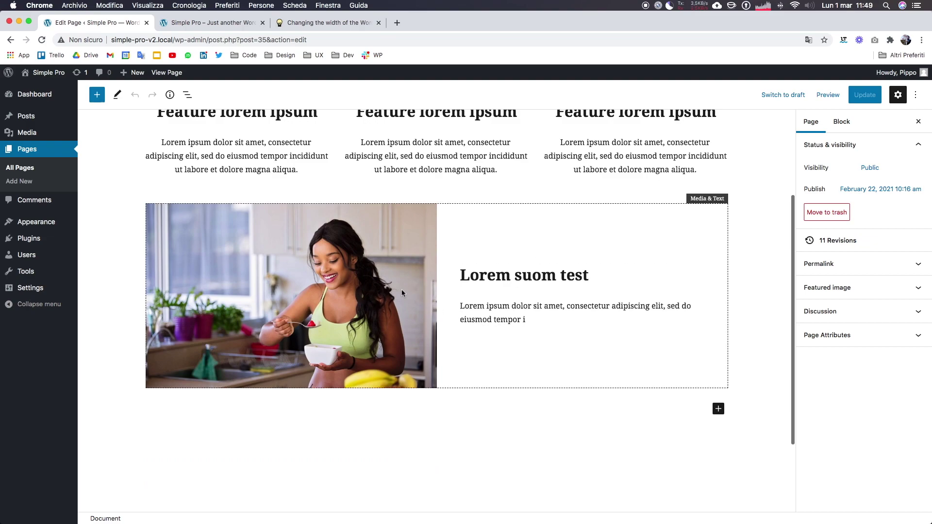
left_click(531, 316)
key("BackSpace")
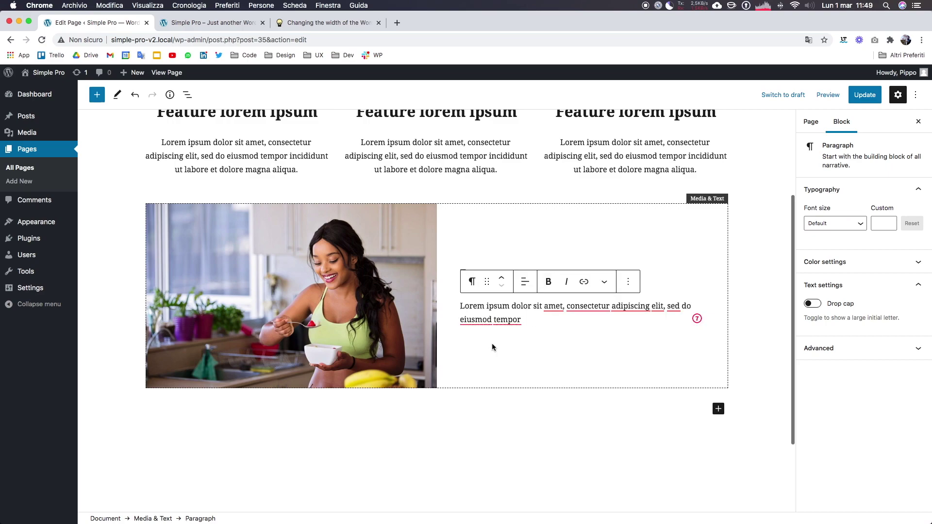
Add an empty paragraph below the Media & Text paragraph
left_click(492, 347)
left_click(531, 320)
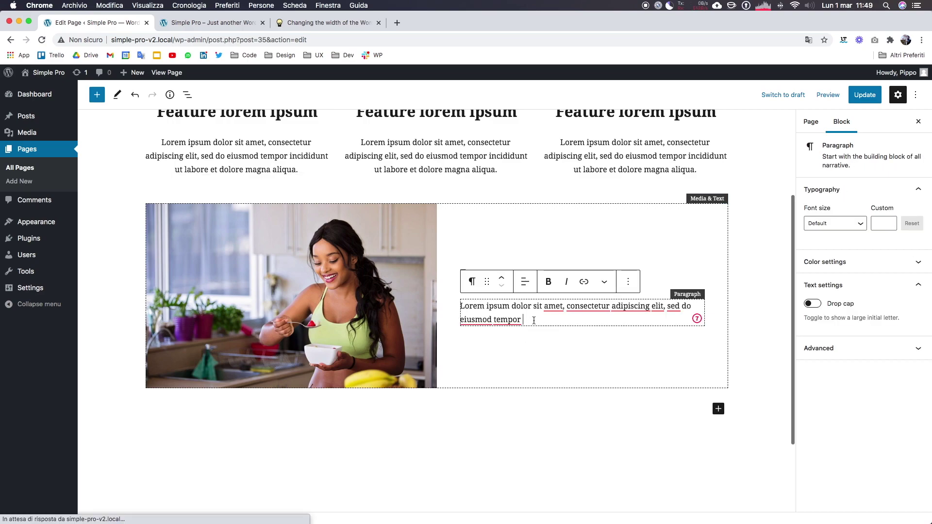
key("Return")
type("/")
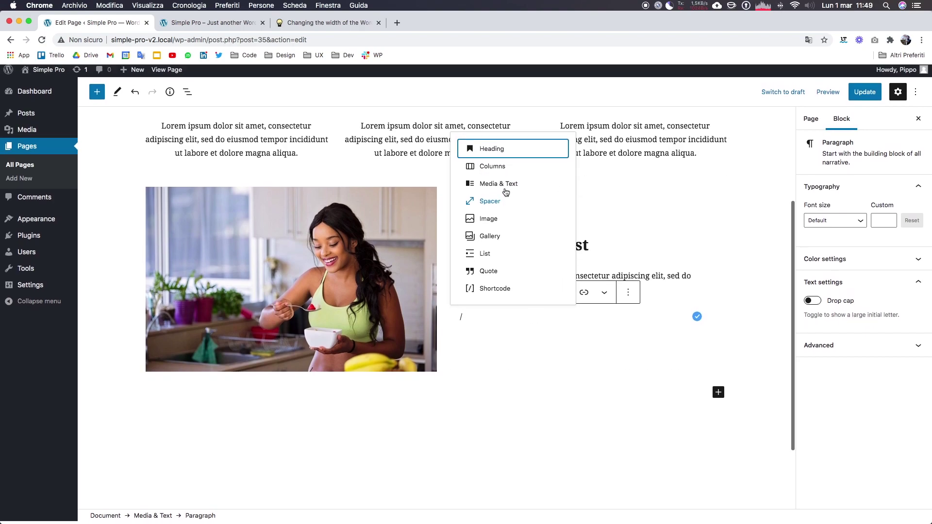
key("Escape")
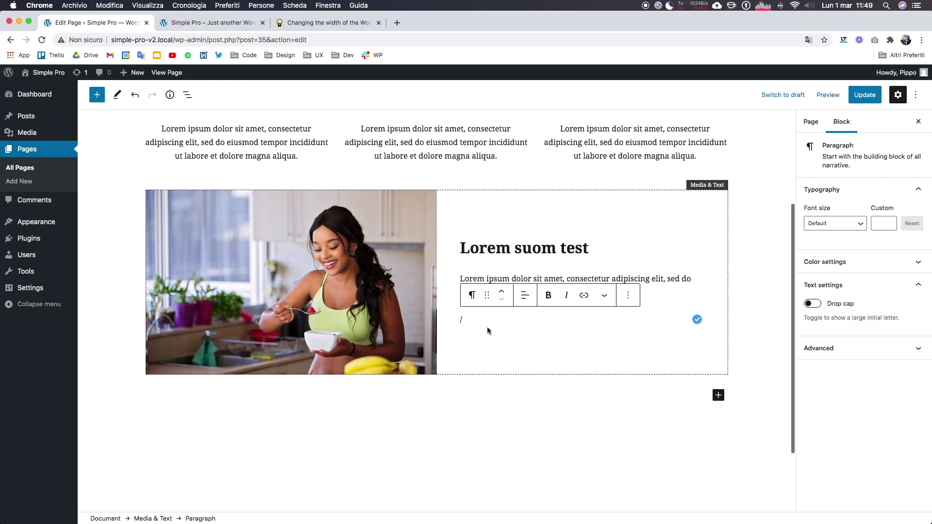
key("BackSpace")
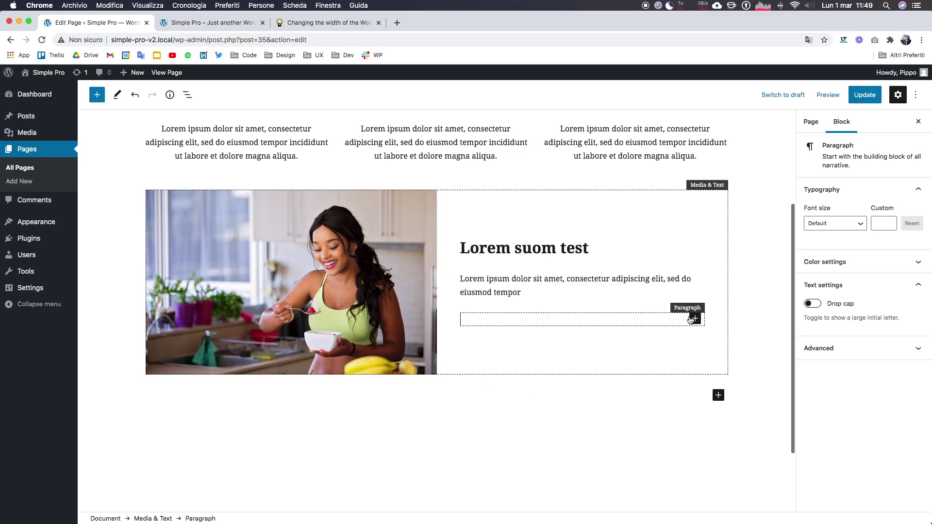
Insert a Buttons block labelled 'Lorem call to action' and save the page
left_click(694, 320)
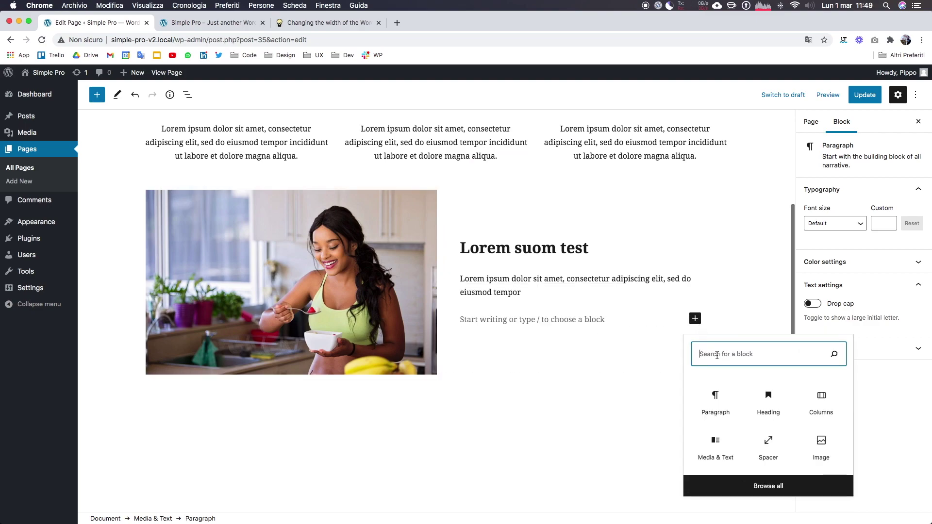
type("butt")
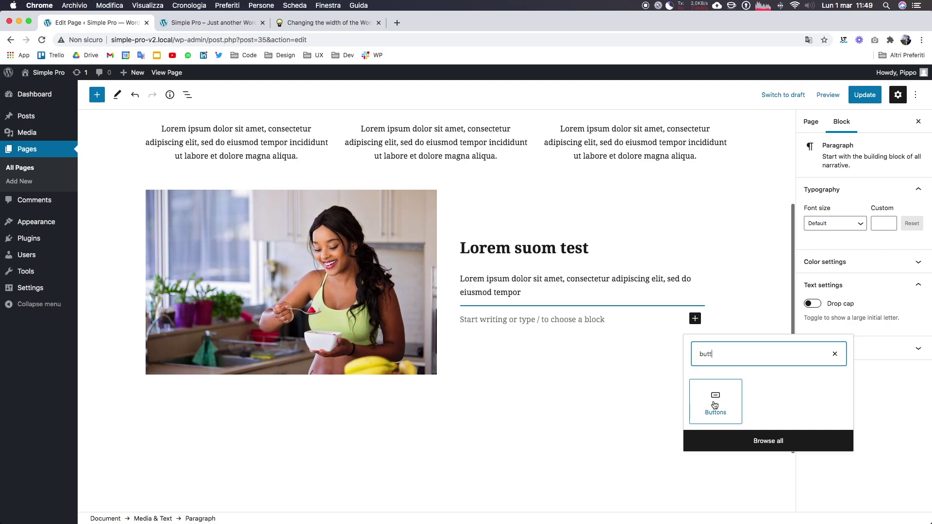
left_click(715, 404)
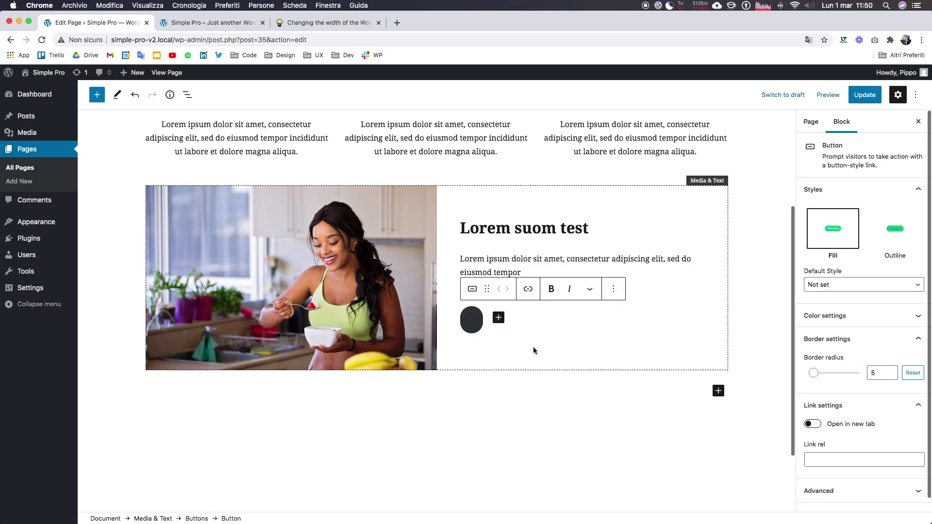
type("Me")
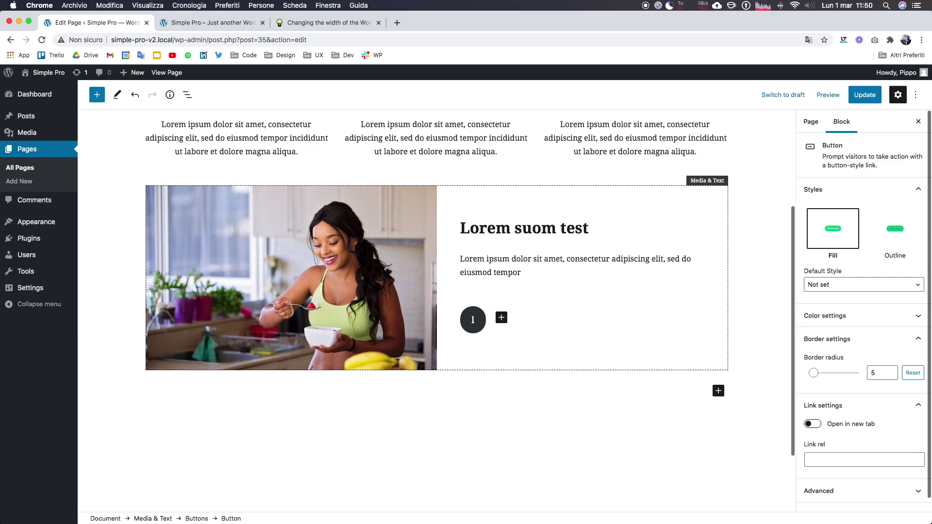
key("BackSpace")
key("BackSpace")
type("Lorem call")
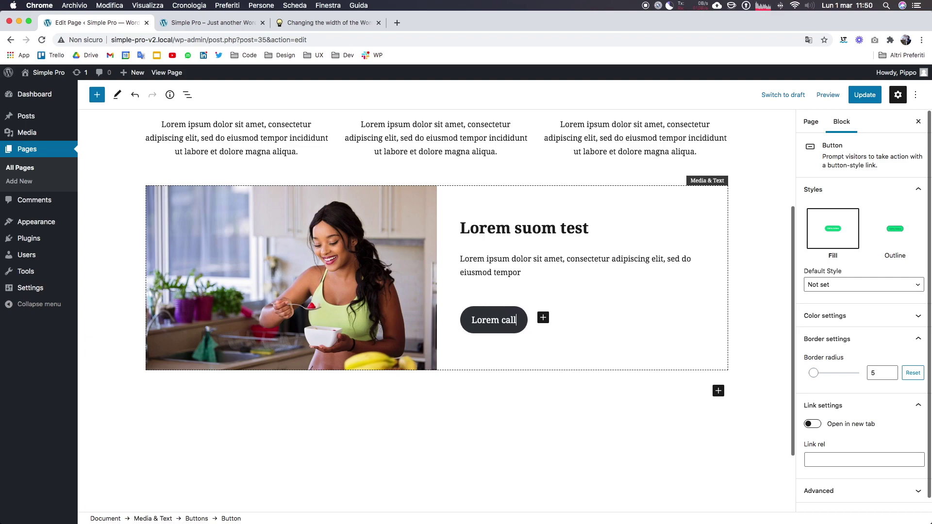
type(" to action")
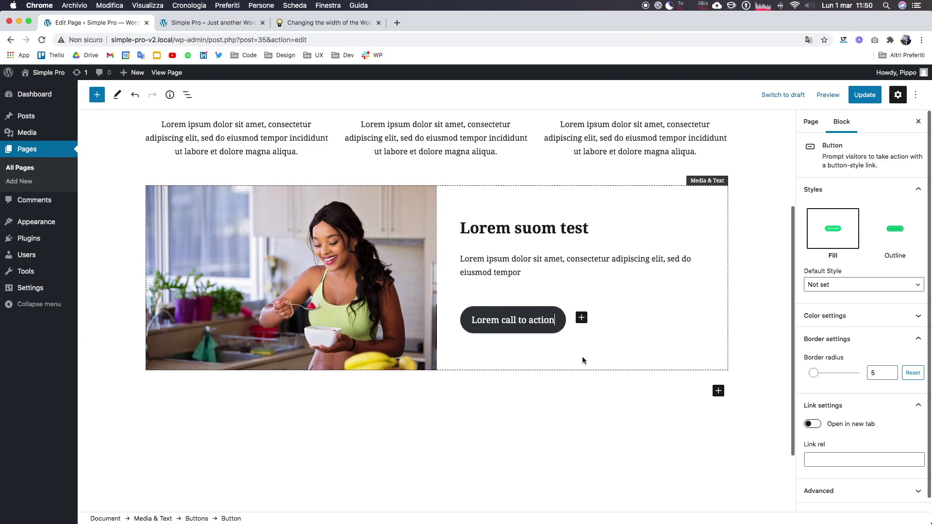
key("ctrl+s")
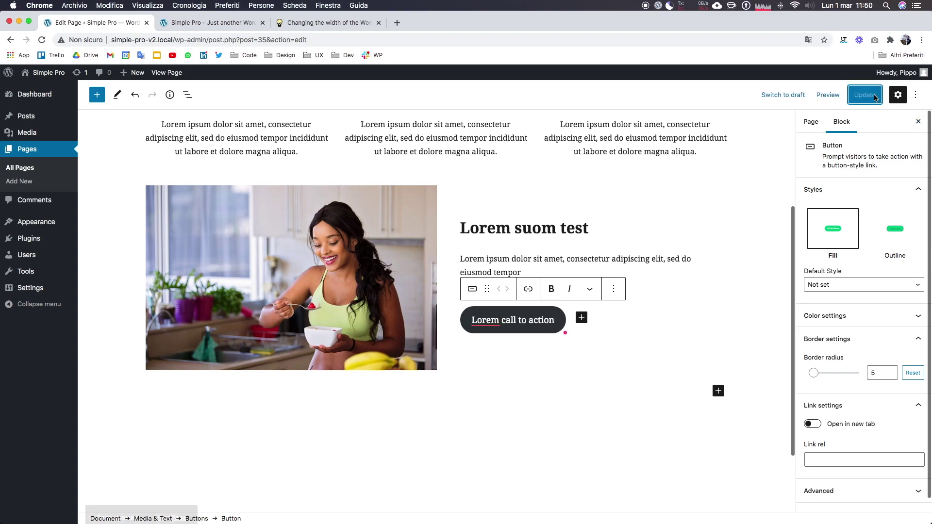
Show the button's colour settings in the sidebar
left_click(534, 320)
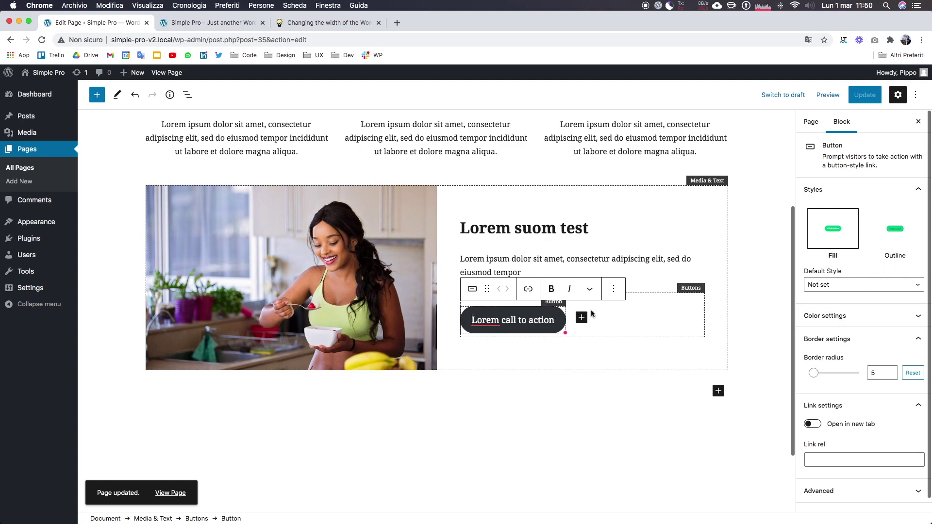
left_click(820, 317)
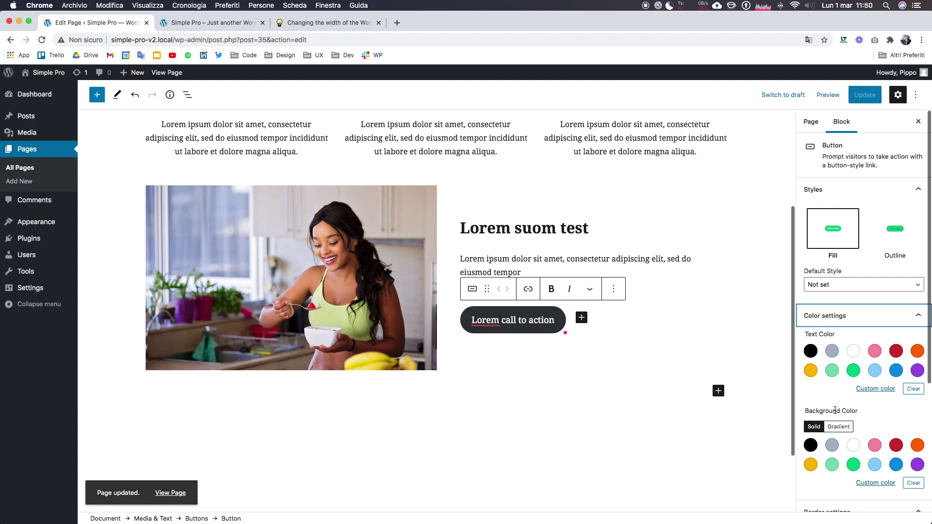
scroll(834, 410, "down", 4)
Look up the mockup's red SCARICA LA GUIDA button fill, hex F75E47
left_click(883, 395)
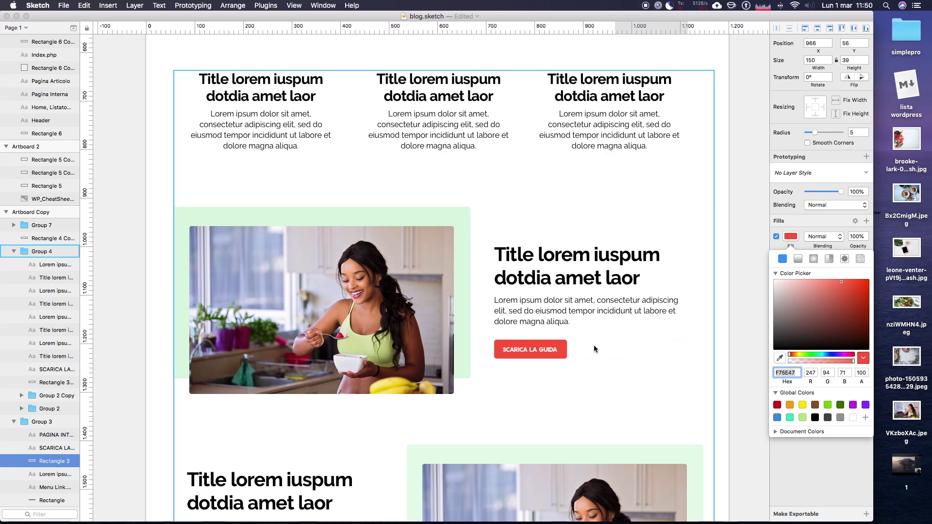
left_click(560, 348)
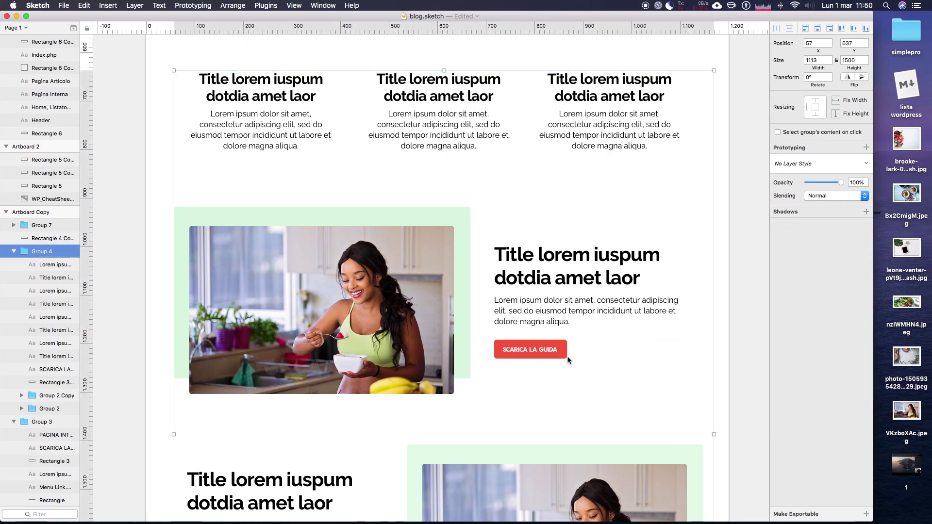
left_click(564, 347)
double_click(563, 346)
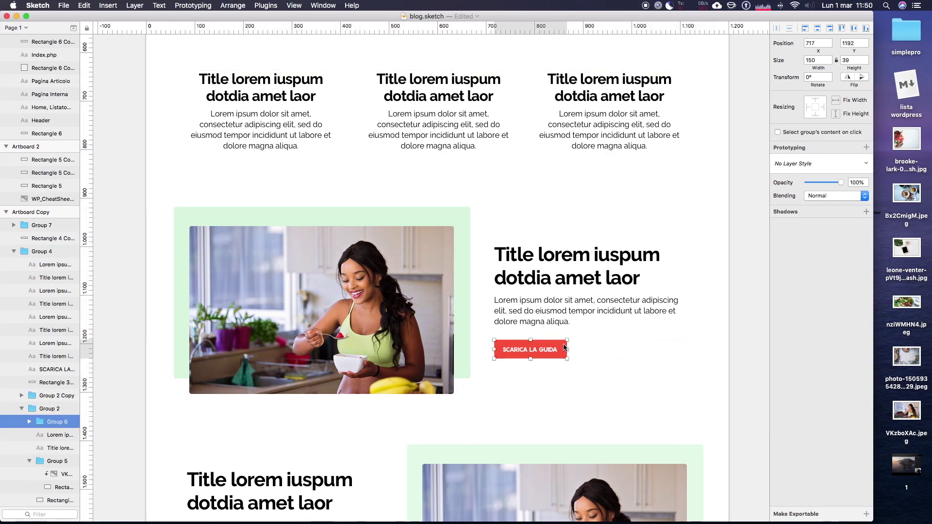
double_click(563, 347)
left_click(790, 237)
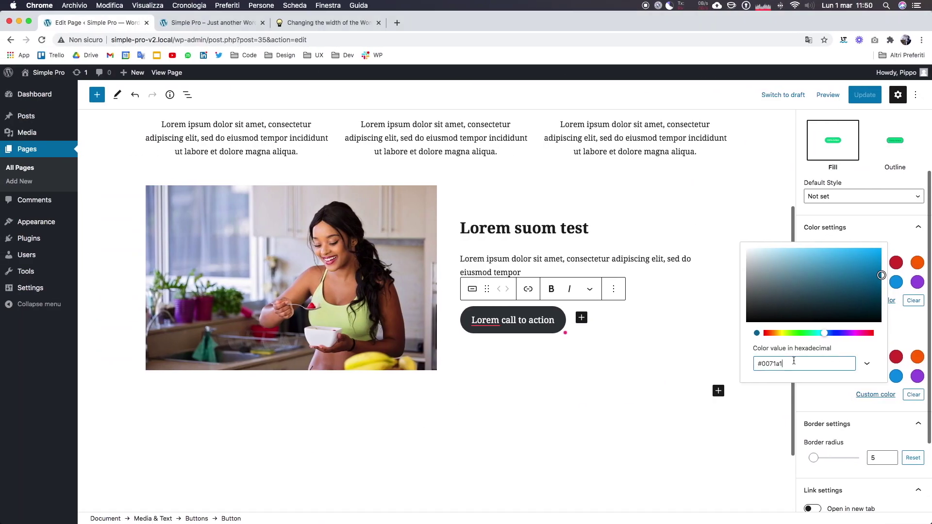
Give the button background #f75e47 and border radius 6, then update the page
double_click(793, 361)
key("super+v")
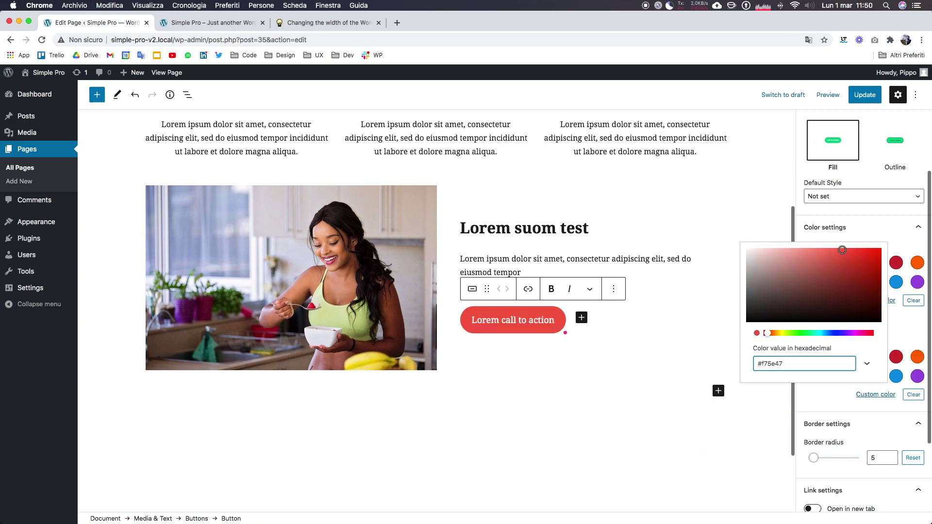
left_click(904, 224)
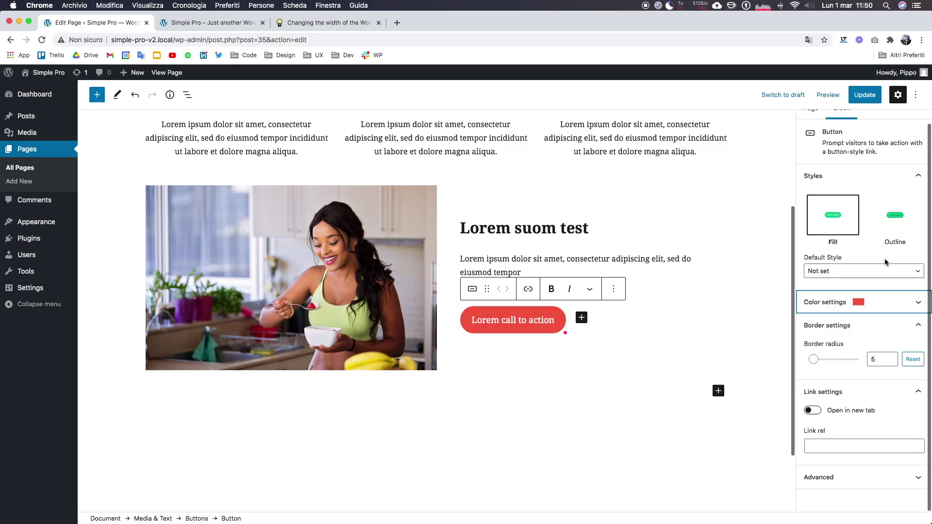
left_click(816, 361)
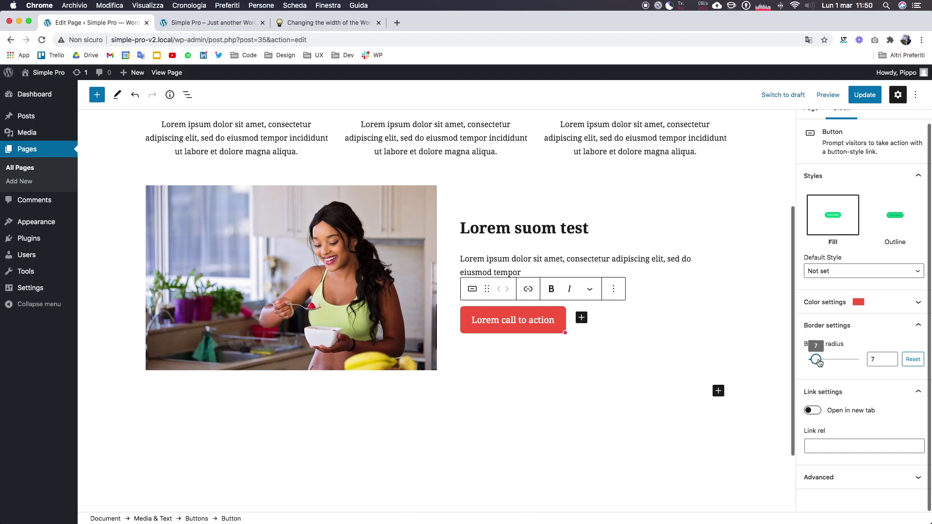
left_click(864, 94)
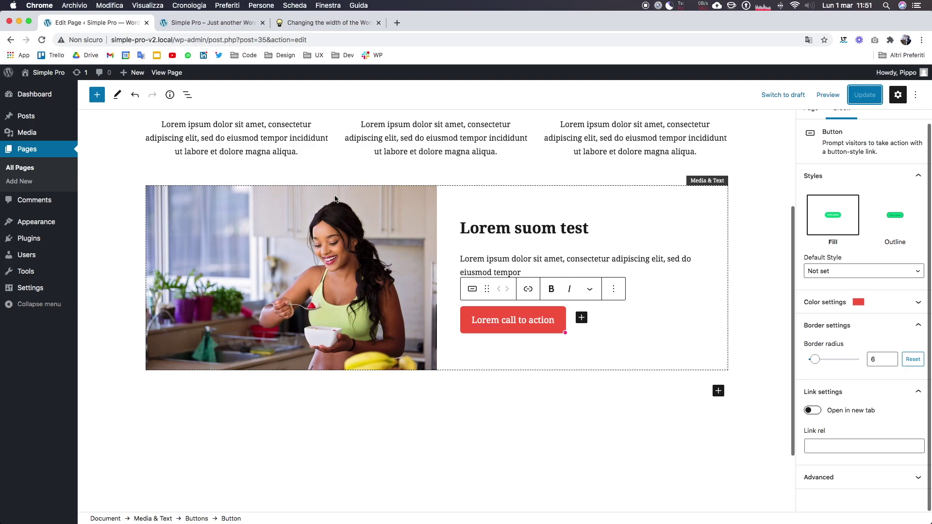
Add the CSS class 'panel-info' to the Media & Text block and update the page
left_click(335, 199)
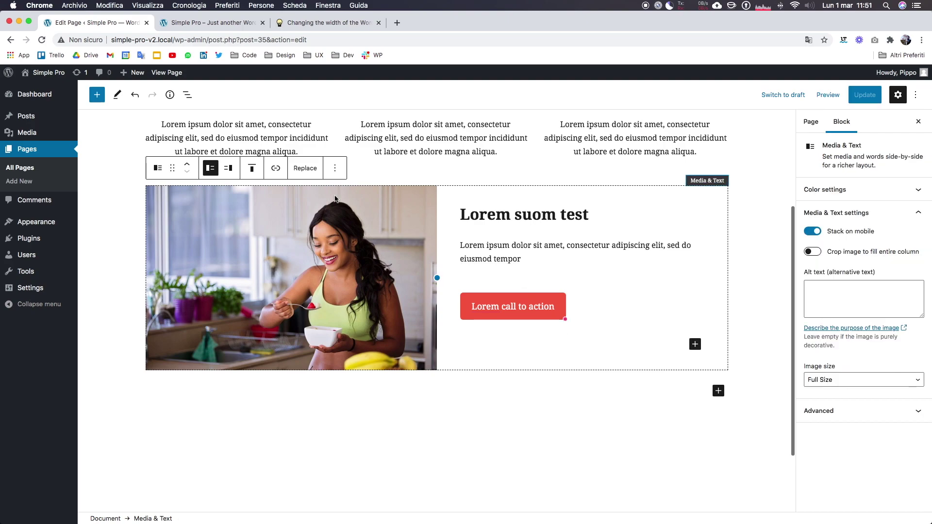
left_click(884, 417)
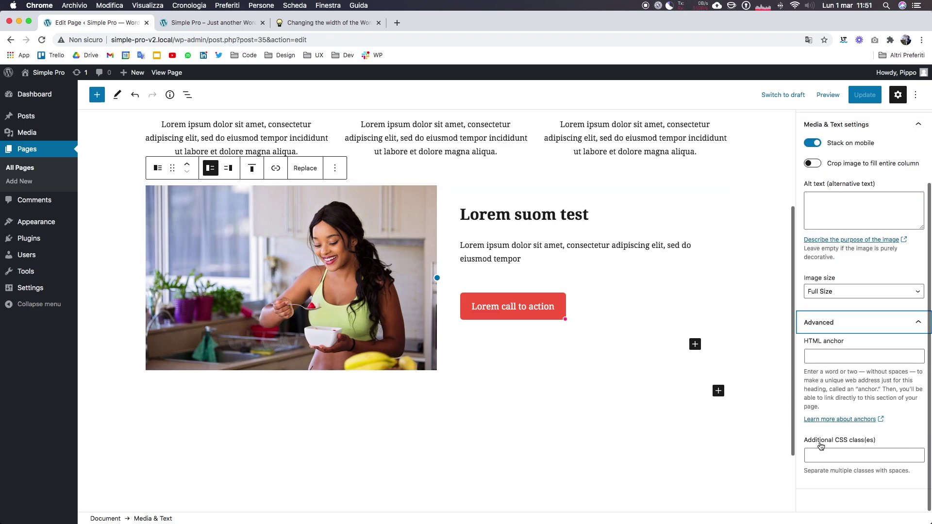
left_click(832, 457)
type("panel-info")
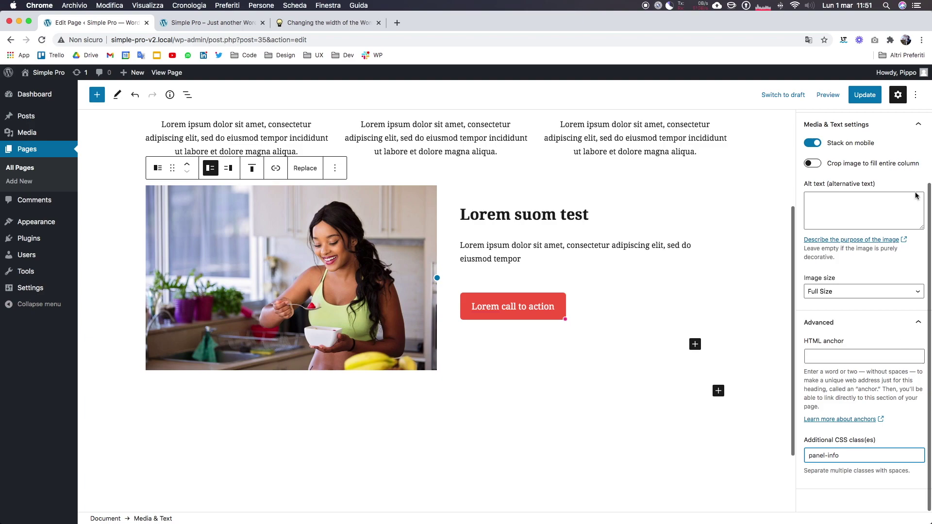
left_click(864, 95)
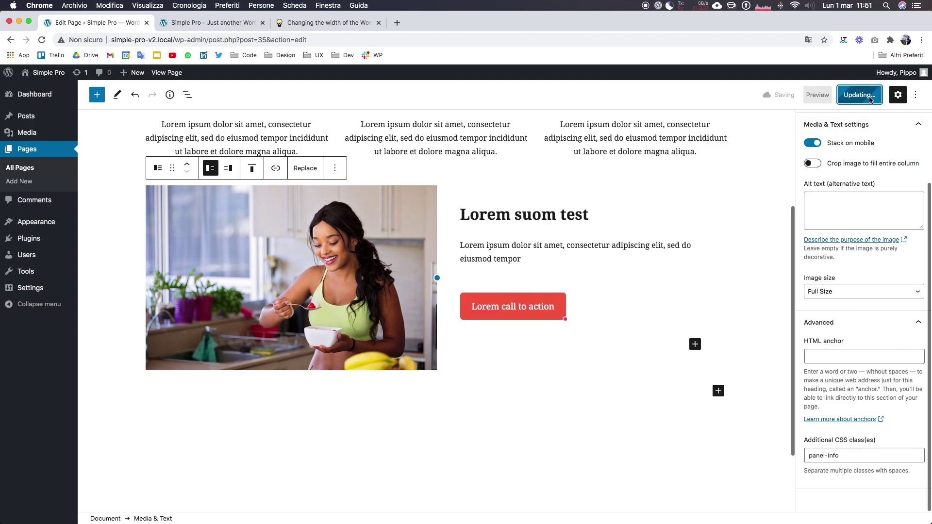
Reload the live homepage and inspect the Media & Text div's panel-info class
left_click(224, 24)
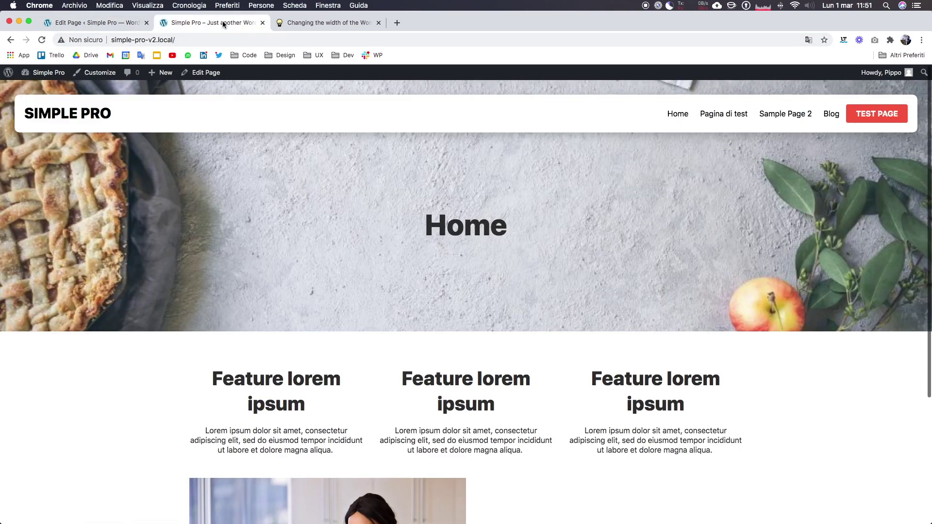
key("super+r")
scroll(808, 326, "down", 5)
right_click(859, 245)
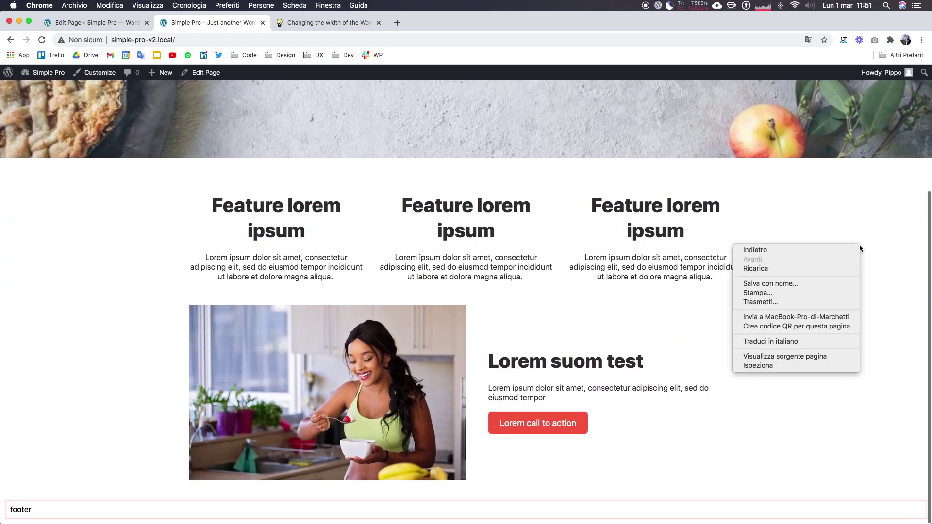
left_click(790, 366)
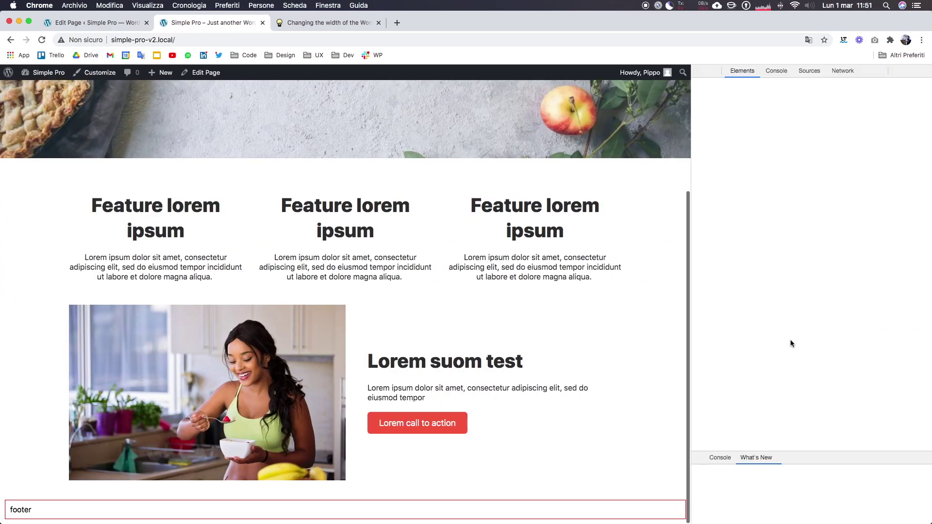
left_click(698, 71)
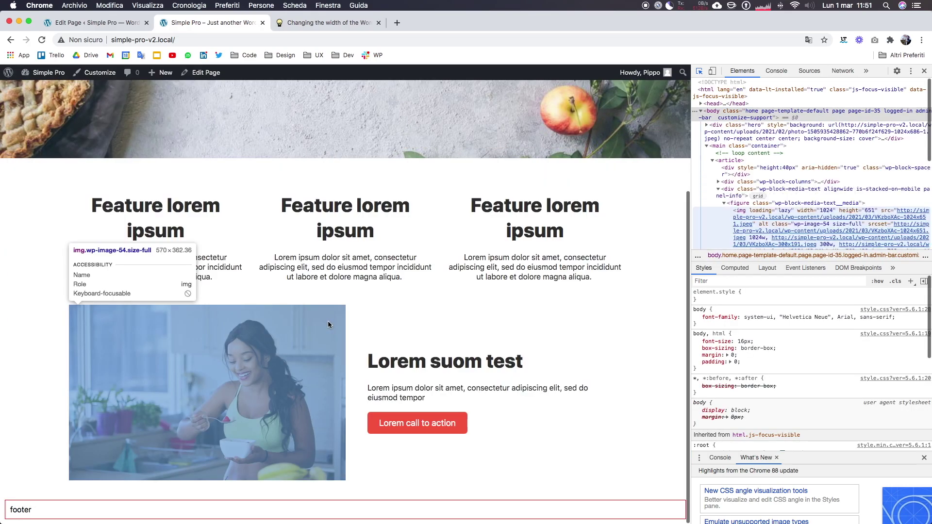
left_click(327, 321)
mouse_move(829, 184)
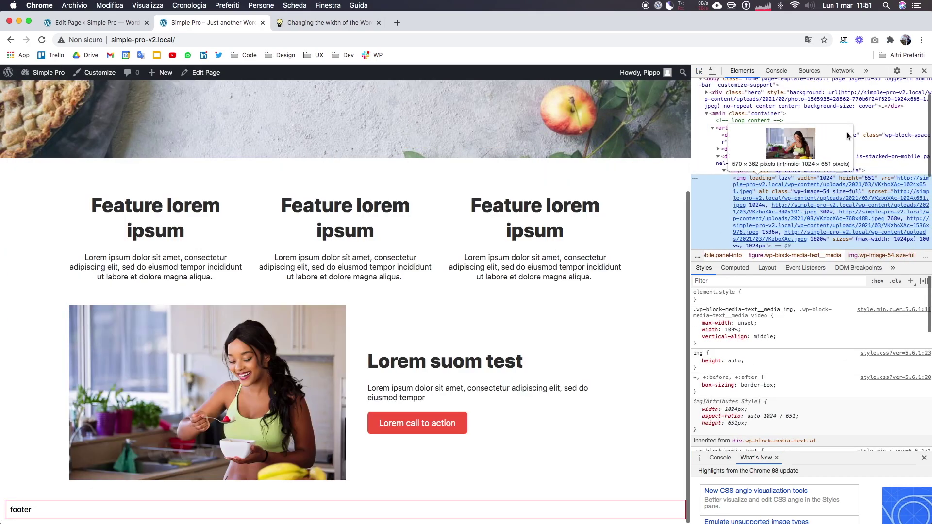
left_click(889, 162)
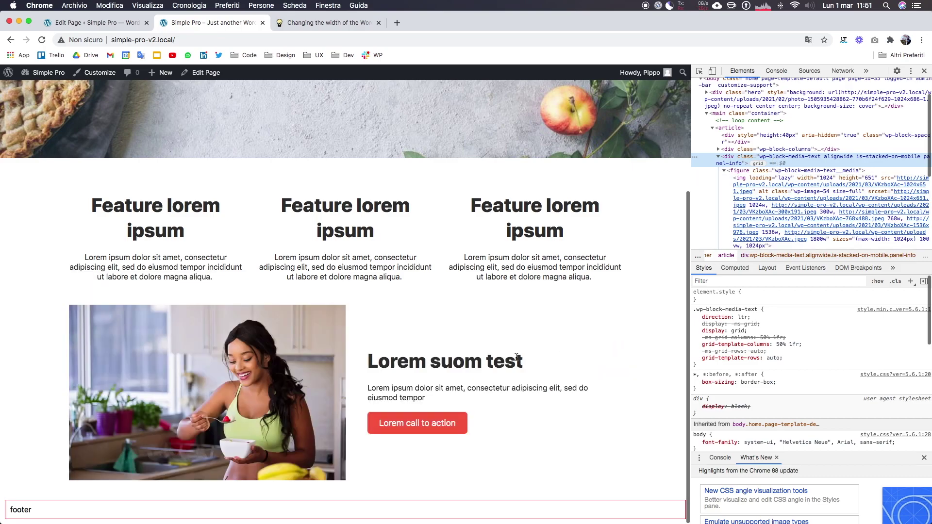
key("super+Tab")
In style.css, paste a copy of the Hero comment header and rename it Blocks
left_click(146, 39)
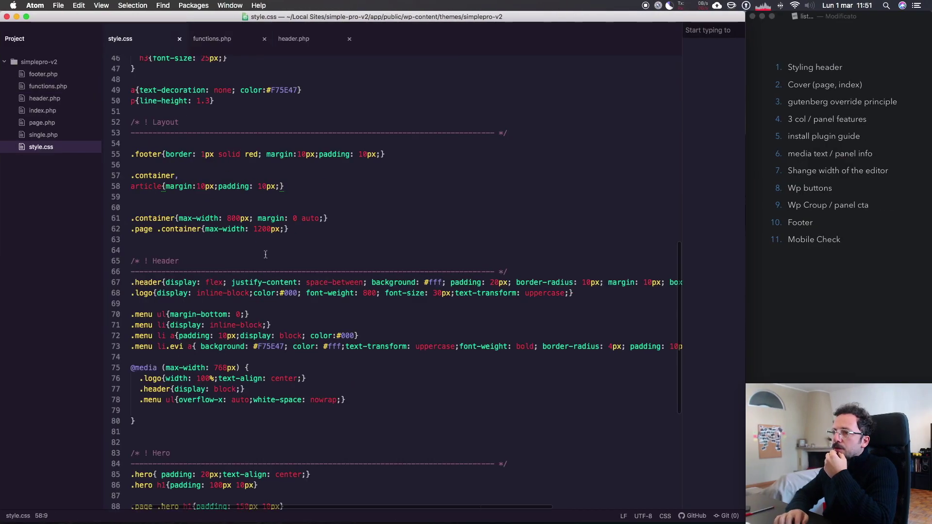
scroll(265, 254, "down", 5)
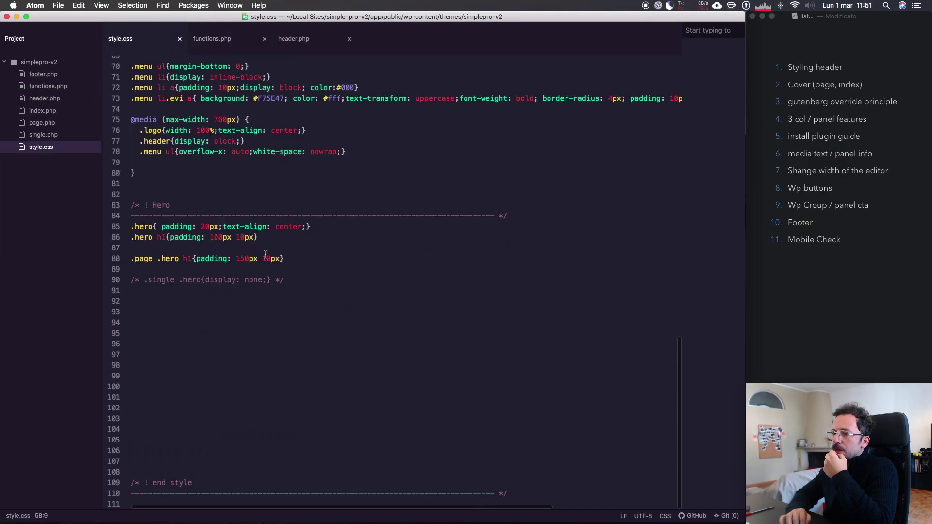
left_click(499, 215)
left_click(306, 280)
key("Return")
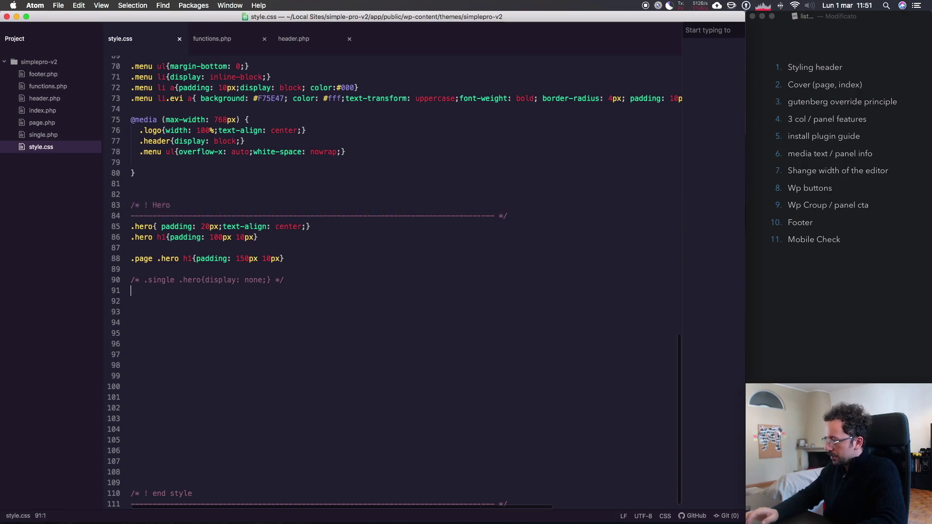
key("super+v")
double_click(157, 311)
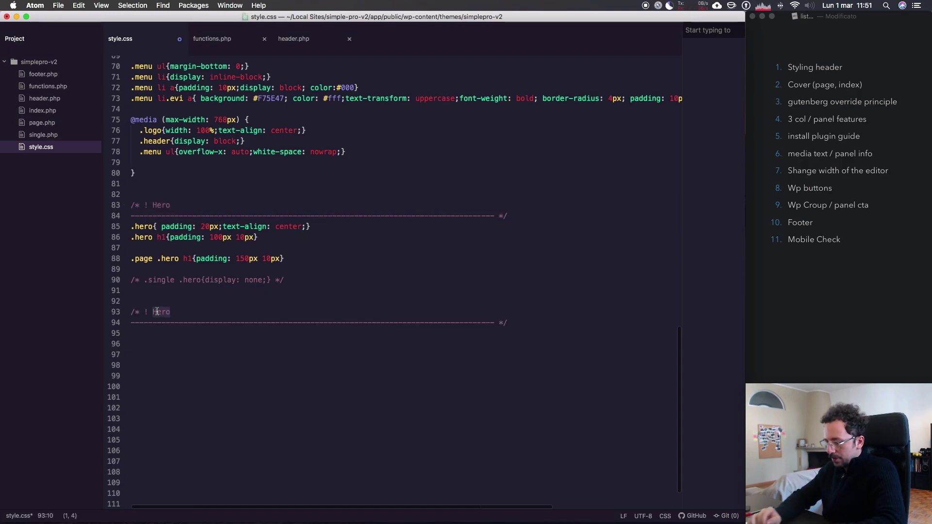
type("Blocks")
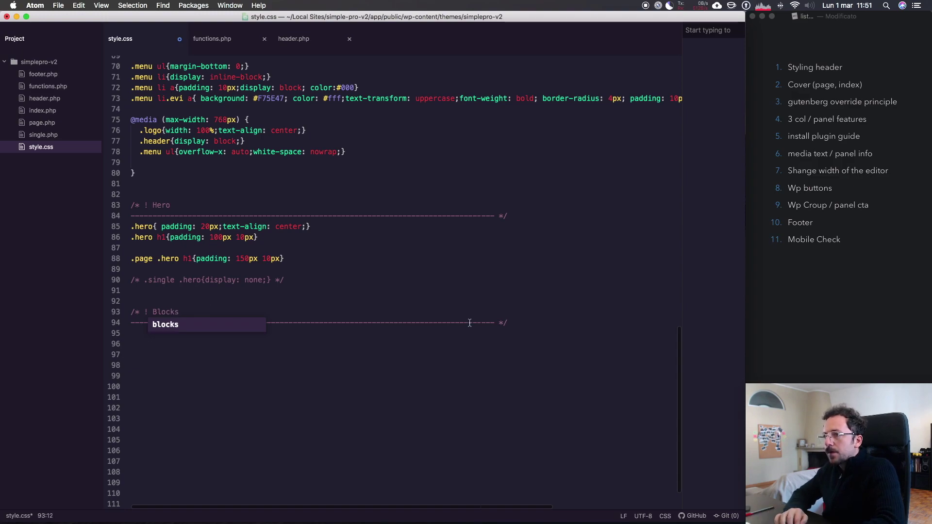
key("Escape")
Add .panel-info{border: 1px solid red;} with the cbd snippet and save the stylesheet
key("Down")
key("Down")
key("Down")
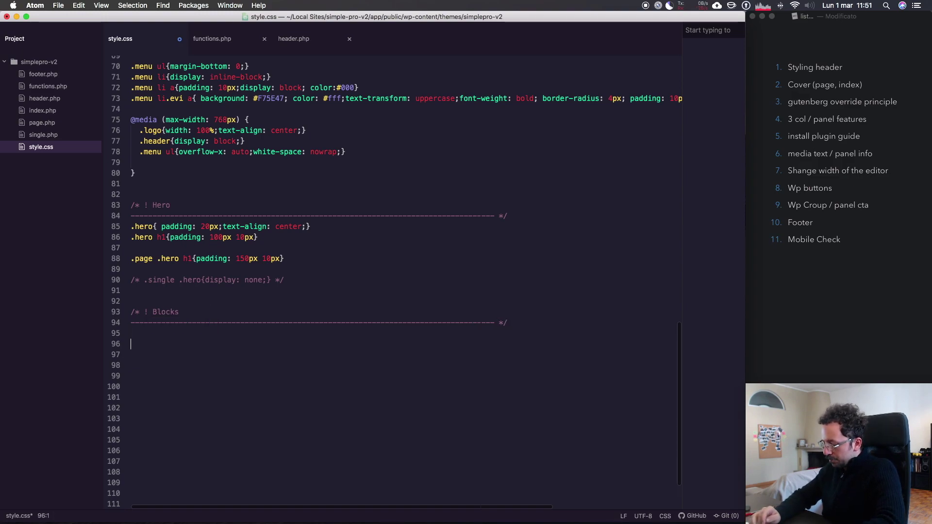
type(".panel-in")
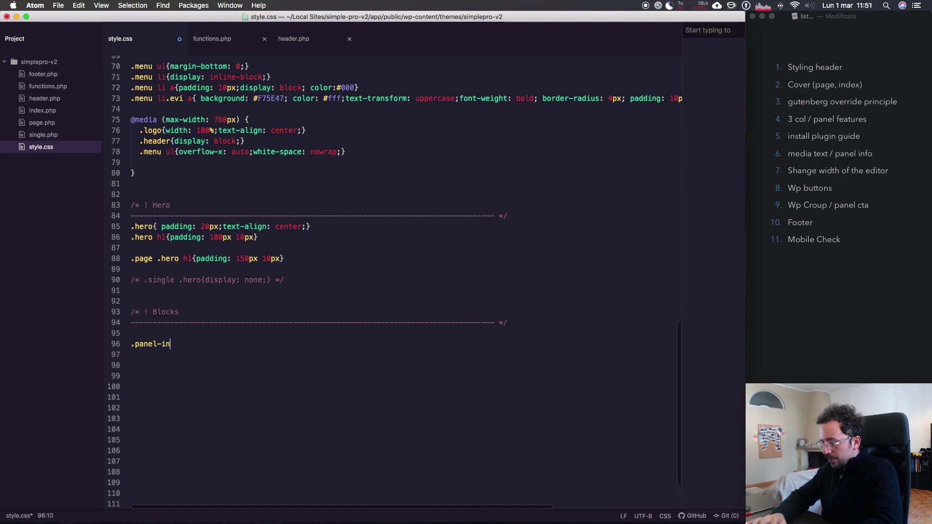
type("fo{cb")
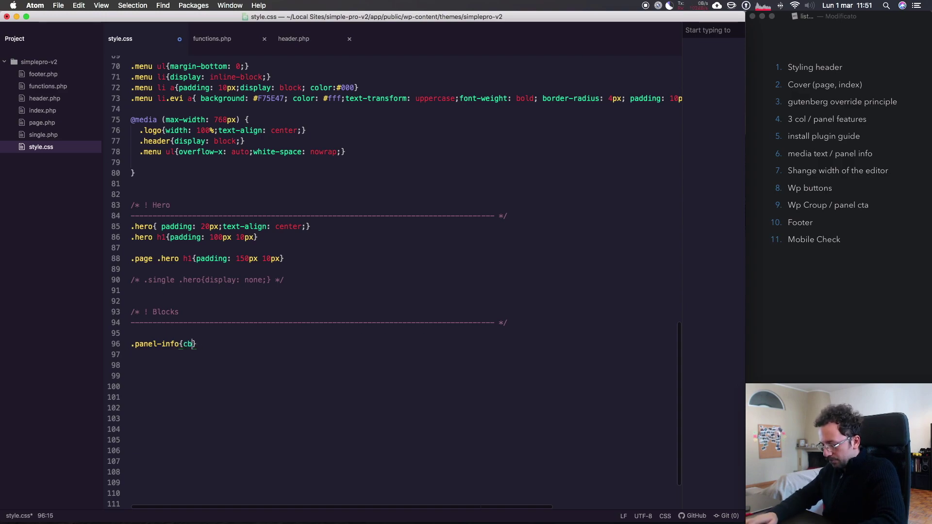
type("d")
key("Tab")
key("super+s")
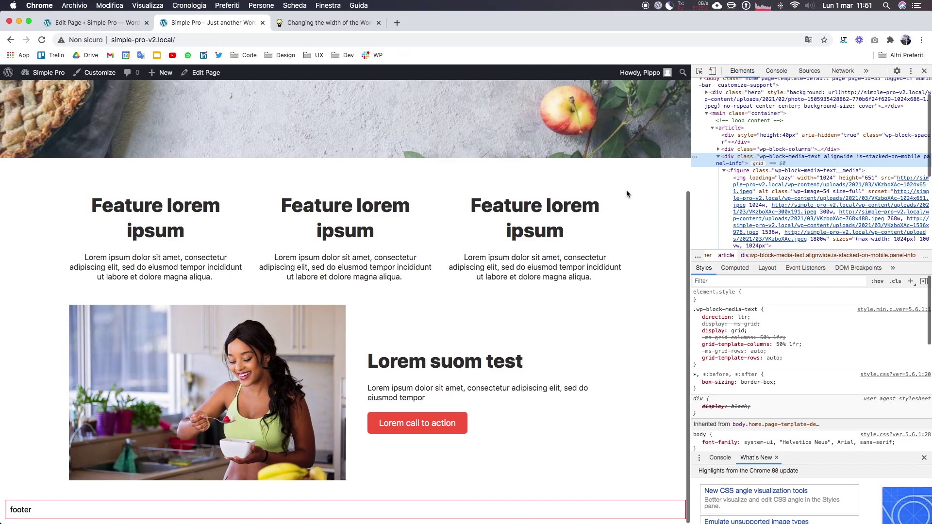
Reload the homepage to see the red panel border, then inspect the image's figure and copy its class
key("super+r")
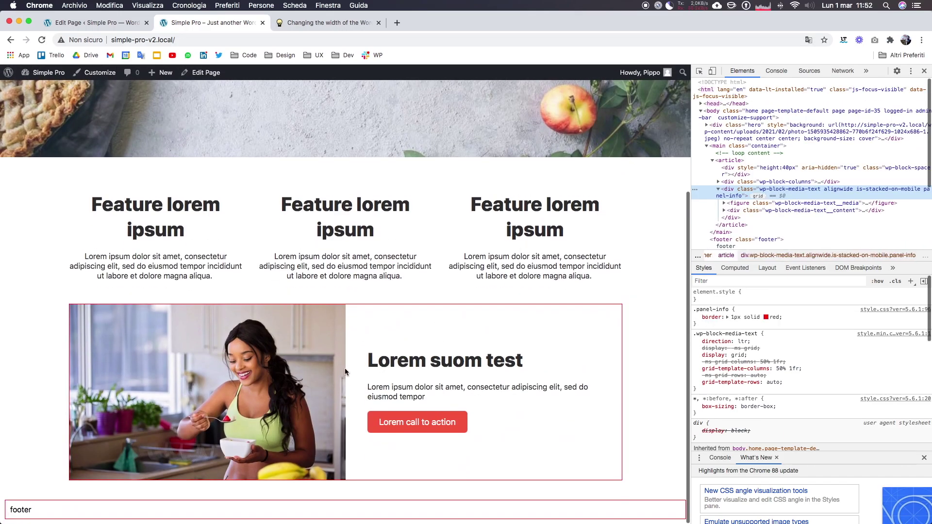
left_click(699, 71)
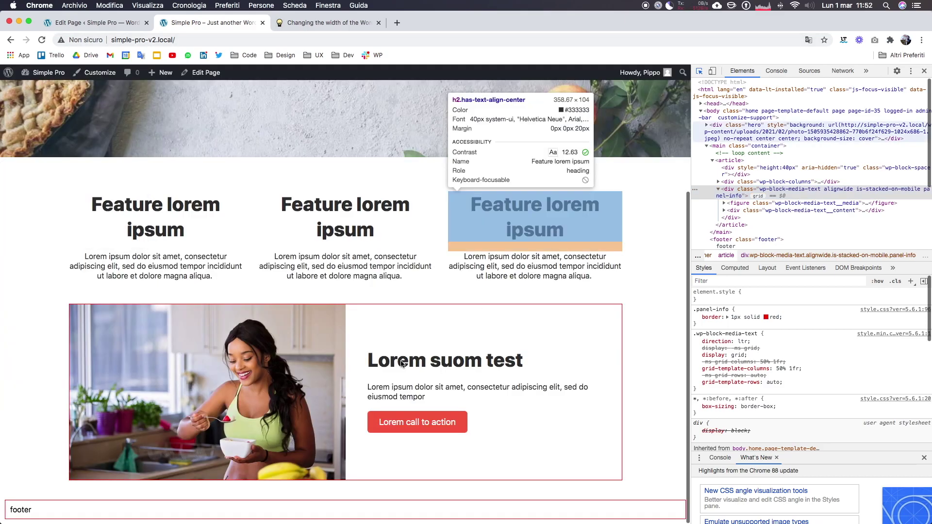
left_click(325, 395)
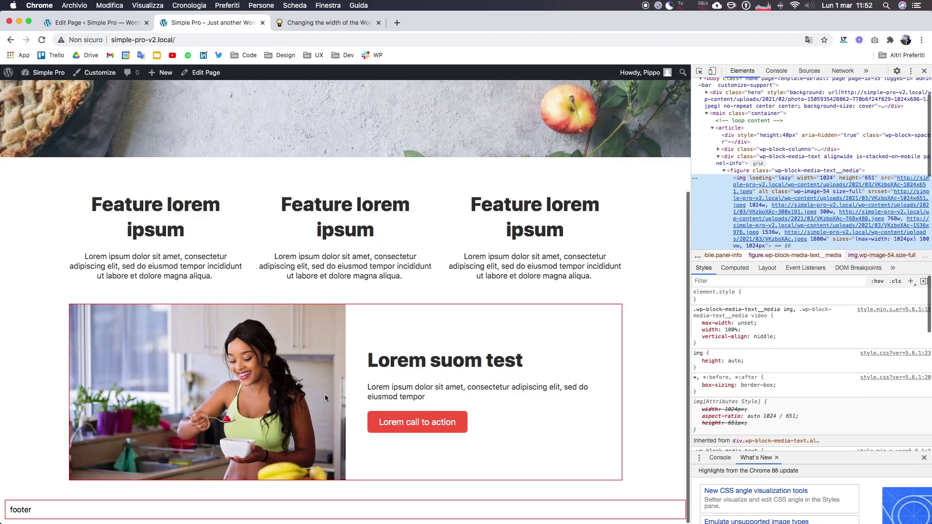
mouse_move(801, 170)
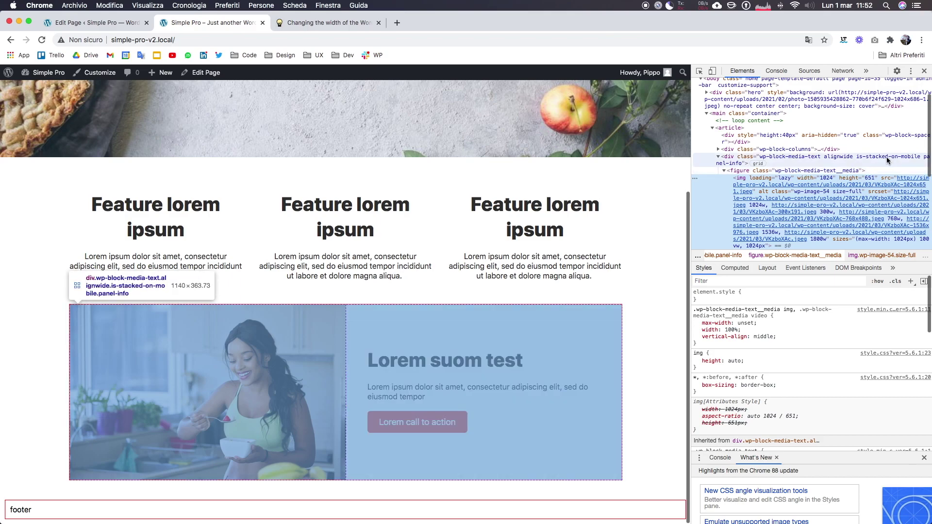
left_click(850, 173)
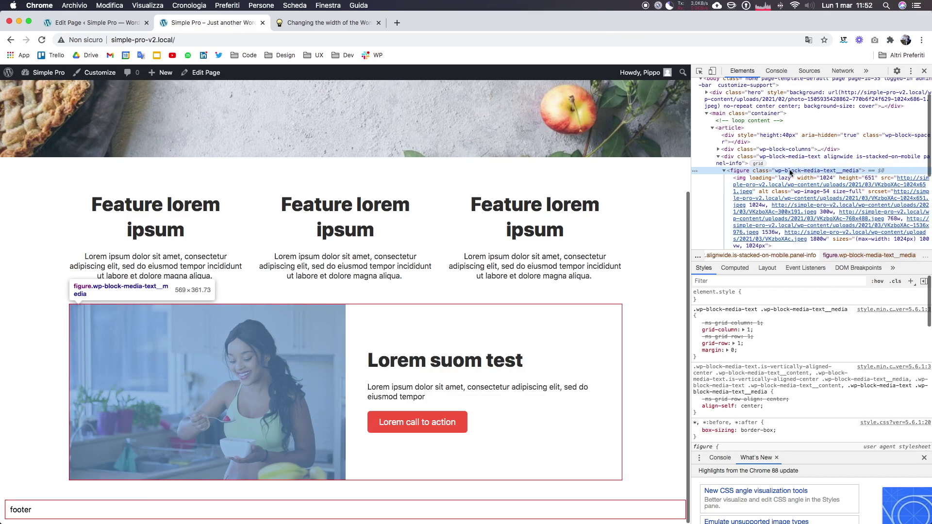
double_click(841, 172)
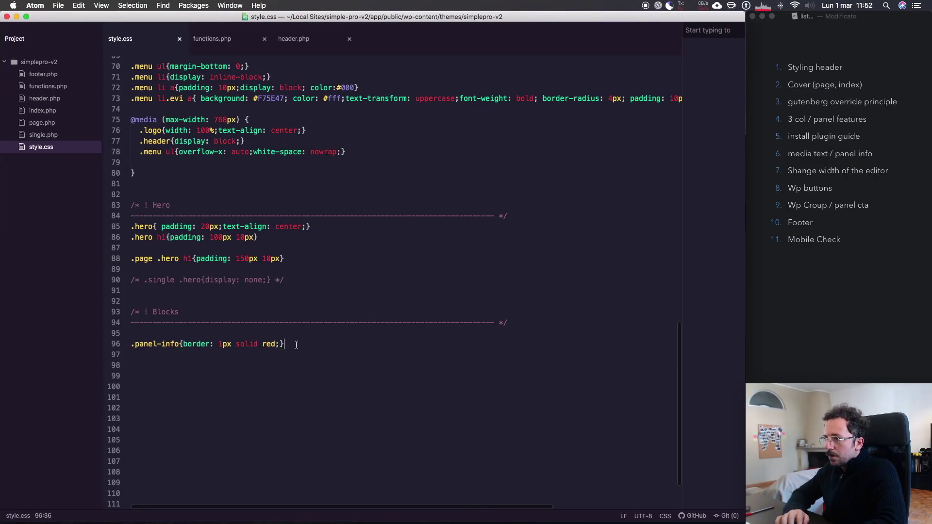
Create a .panel-info .wp-block-media-text__media selector on line 98
key("Return")
type(".wp-block-media-text__media")
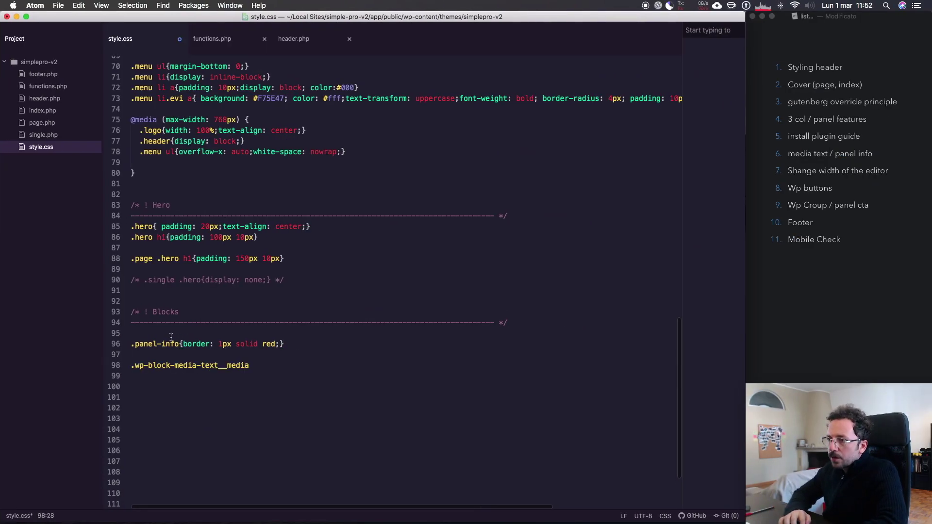
left_click_drag(180, 344, 131, 345)
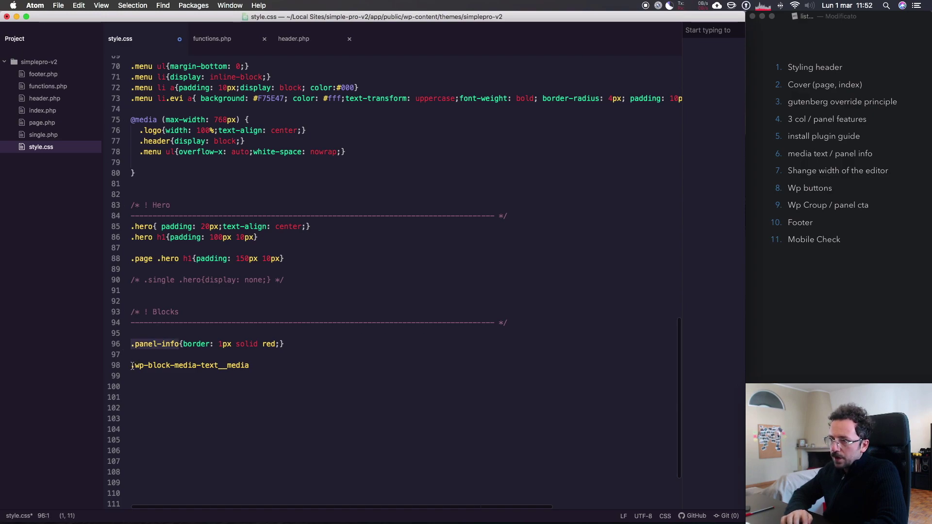
key("super+c")
left_click(132, 365)
key("super+v")
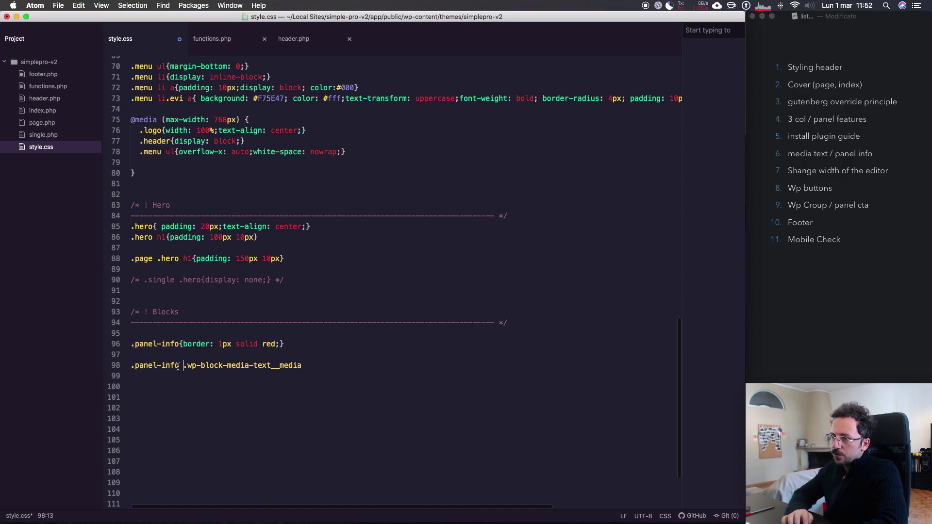
left_click(329, 367)
Give the rule a #DCF6E2 background, taking the hex from the Sketch panel fill
type("{")
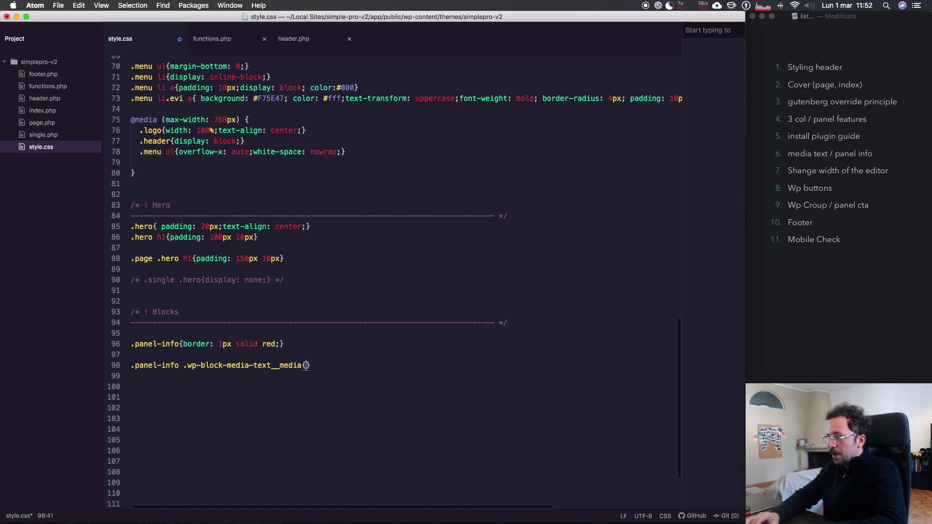
type("backg")
key("Tab")
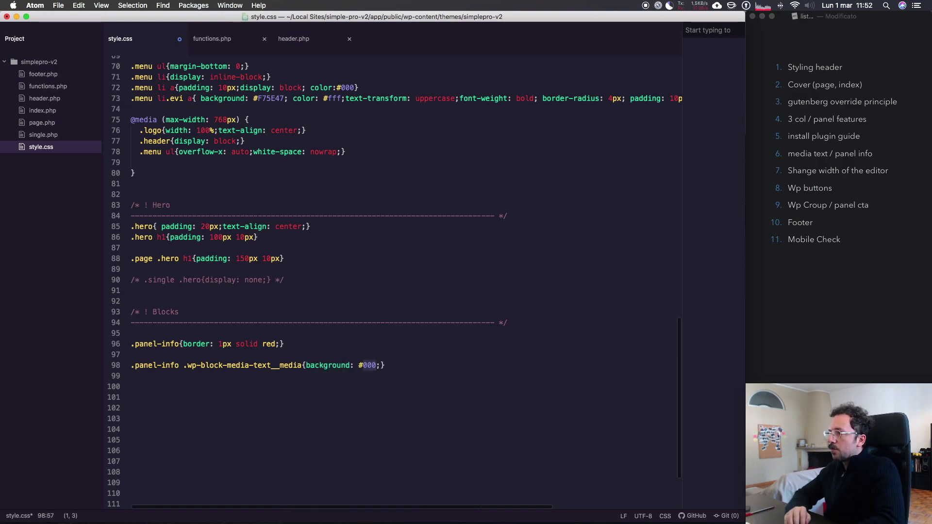
key("super+Tab")
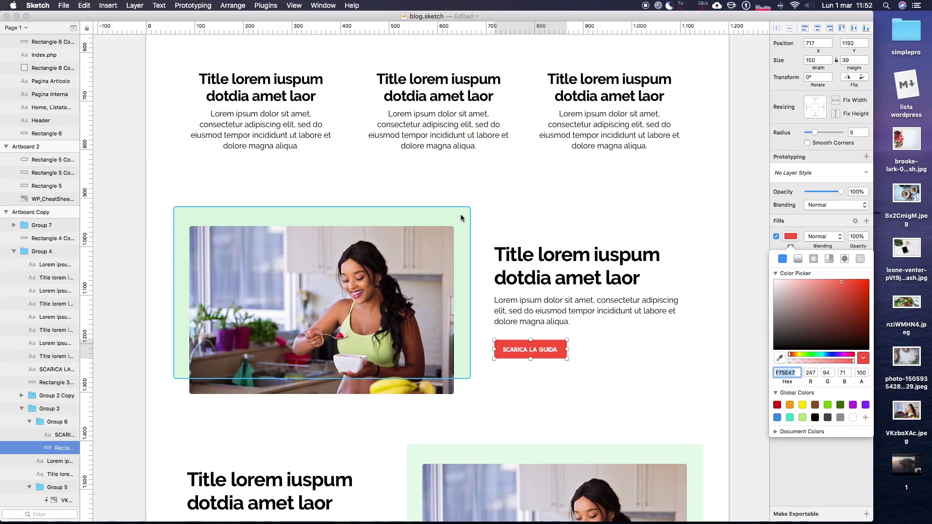
left_click(460, 214)
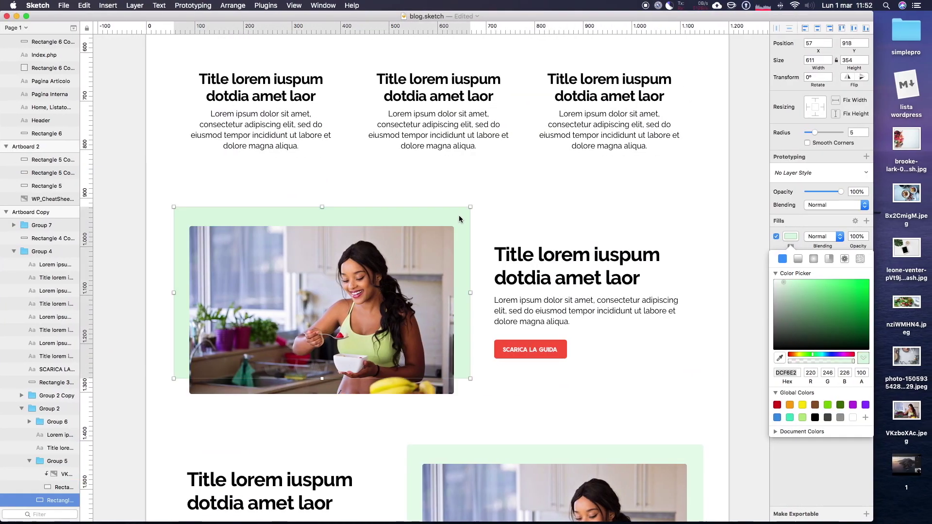
left_click(790, 371)
key("super+Tab")
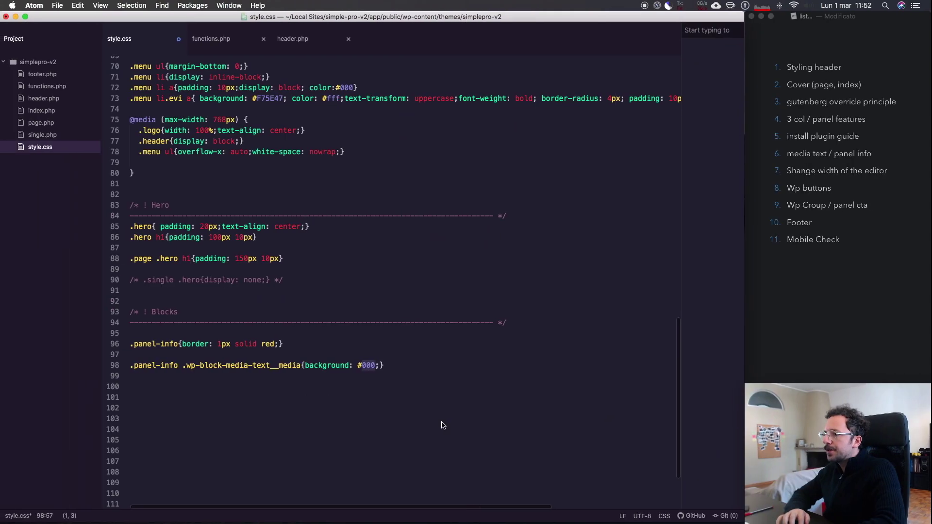
double_click(369, 365)
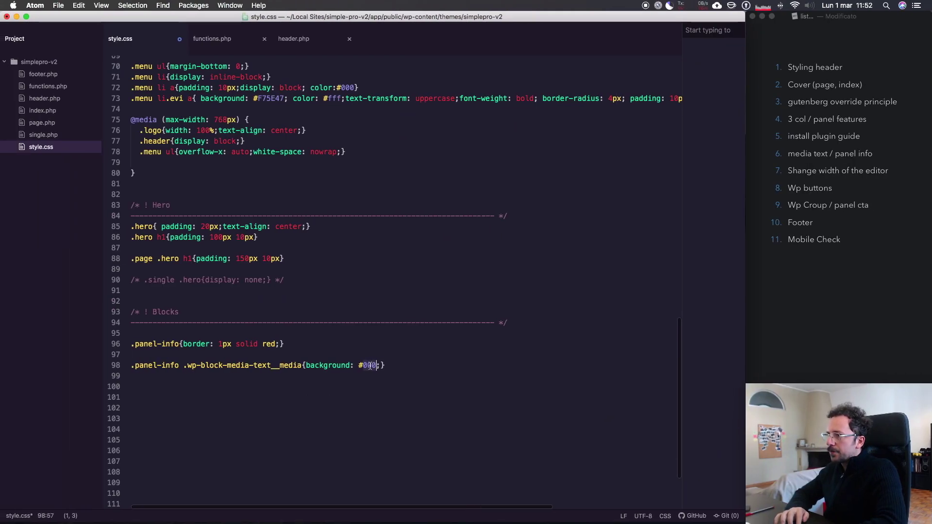
key("cmd+v")
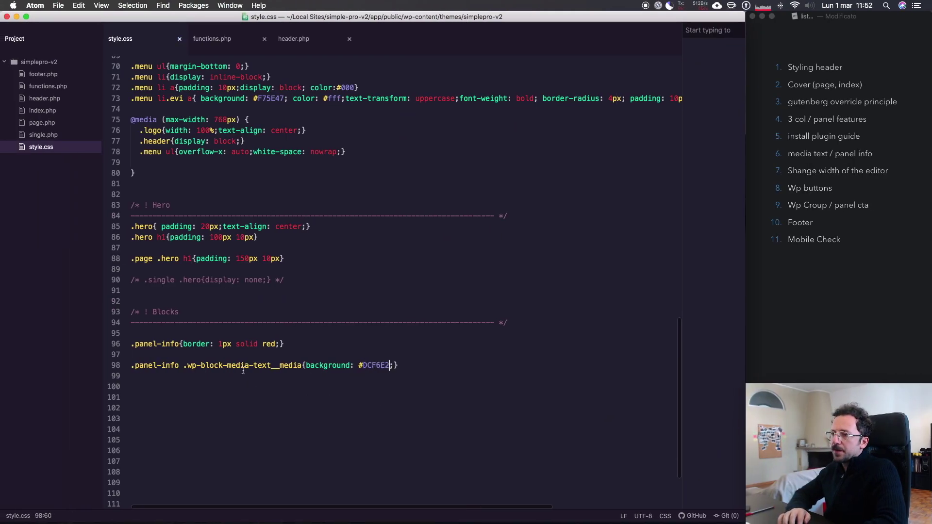
key("ctrl+Right")
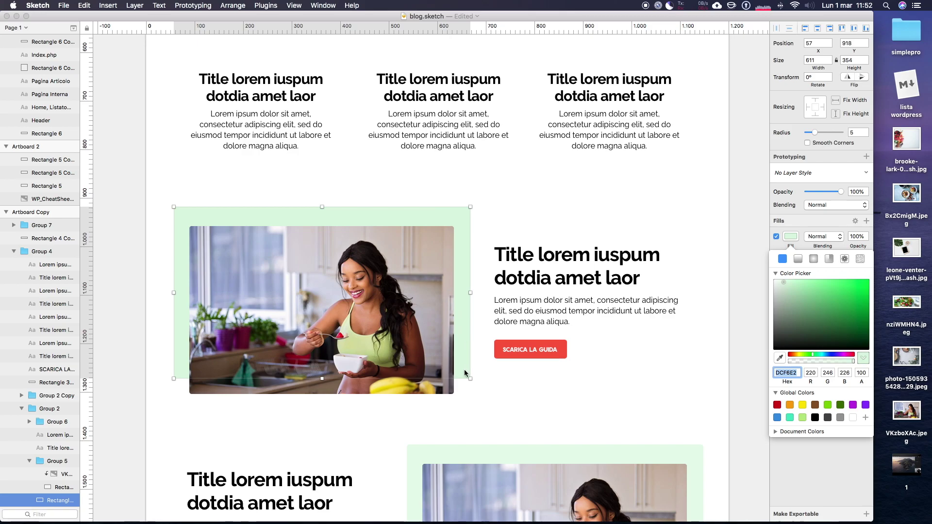
left_click(505, 206)
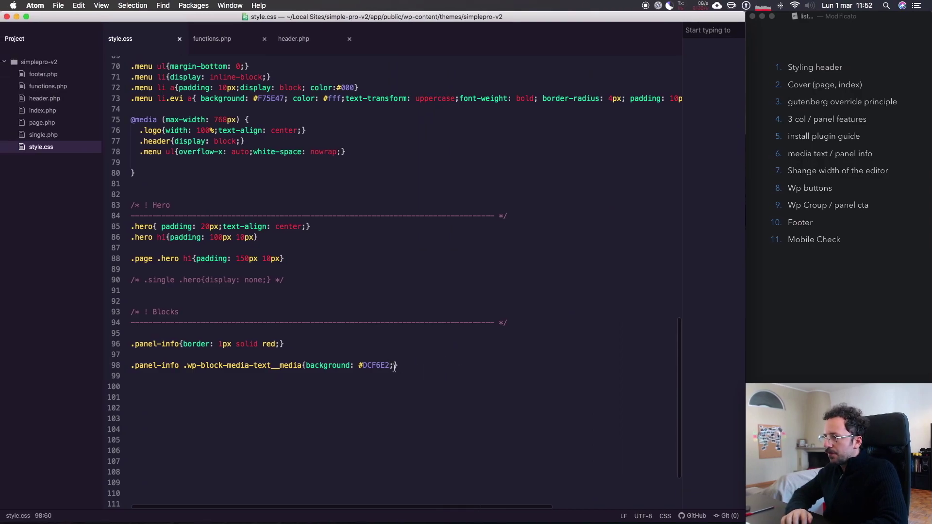
Add 30px padding and a 10px right border, then save the stylesheet
left_click(393, 365)
type("p")
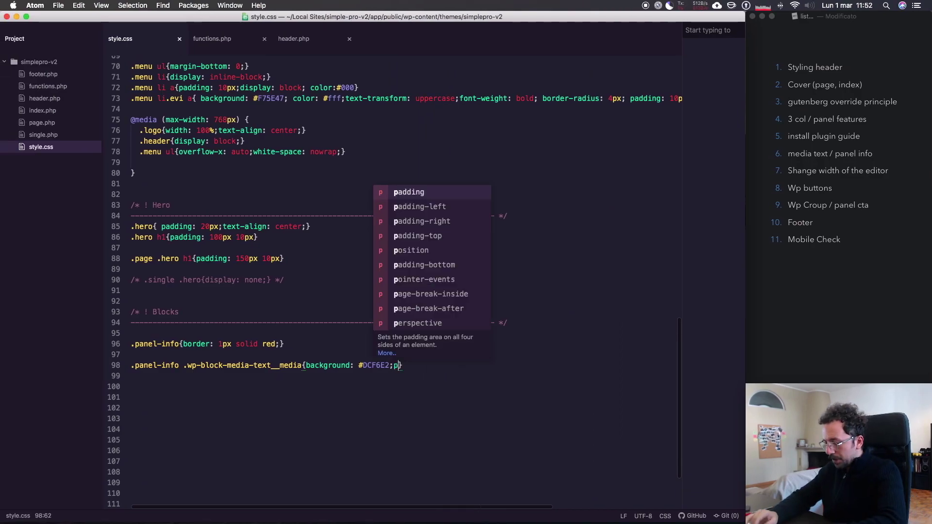
key("Tab")
type("30px;br")
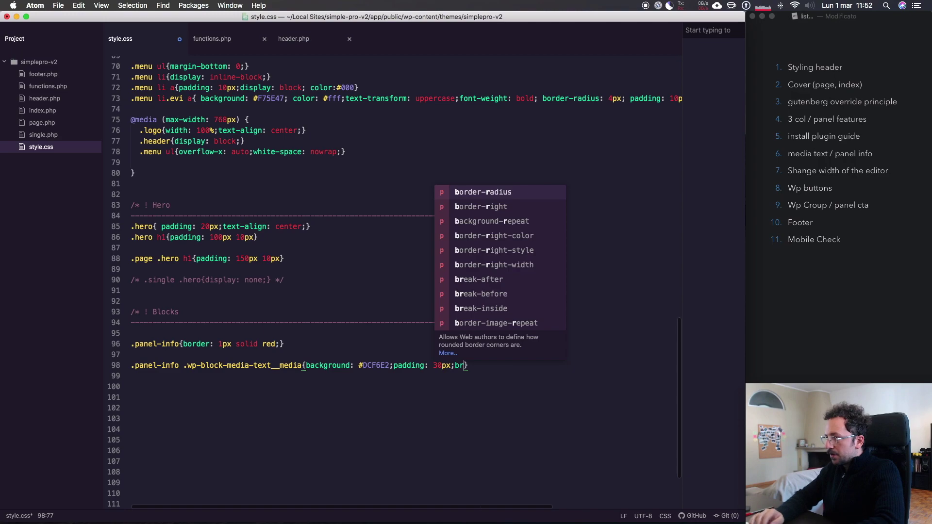
key("Down")
key("Tab")
type("10px;")
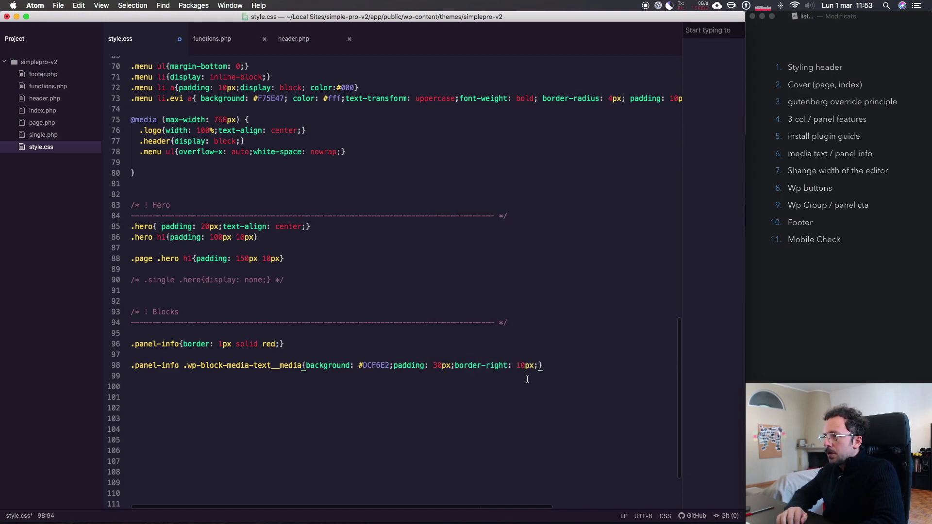
key("super+s")
key("super+Tab")
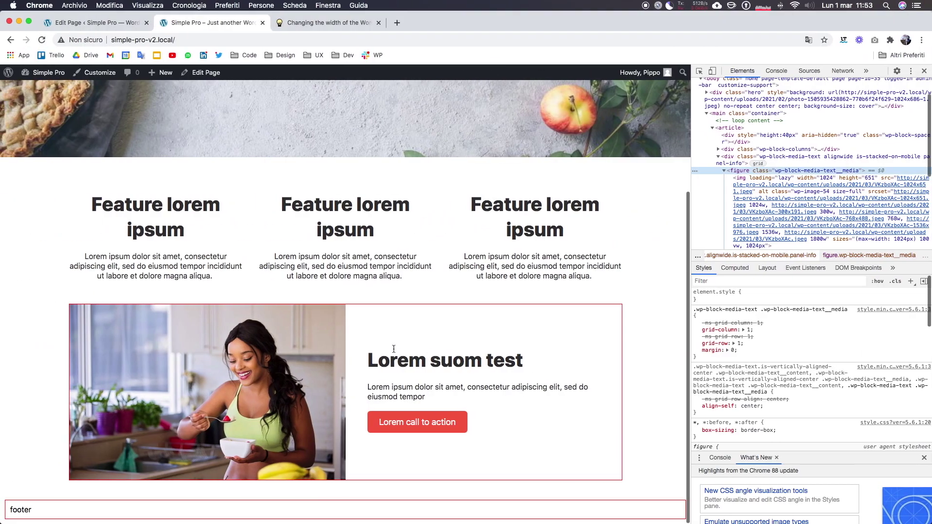
Reload the homepage and inspect the panel's img node inside its green padded frame
key("super+r")
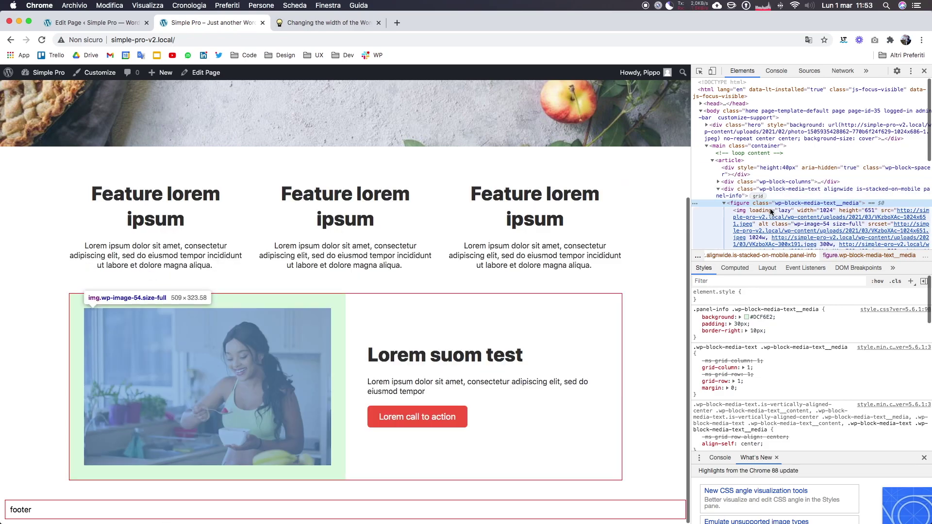
left_click(771, 212)
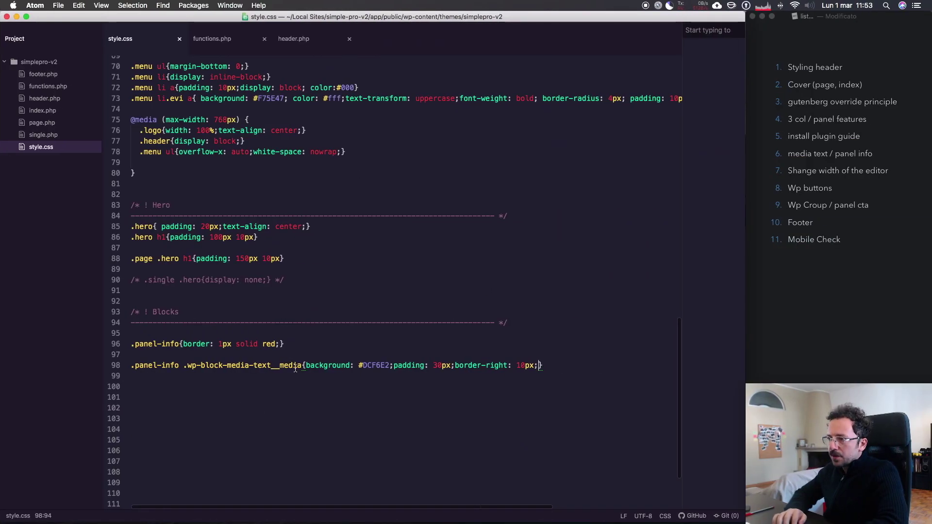
Add a media img rule with margin-bottom: -60px, save, and reload it in Chrome
left_click_drag(304, 367, 127, 368)
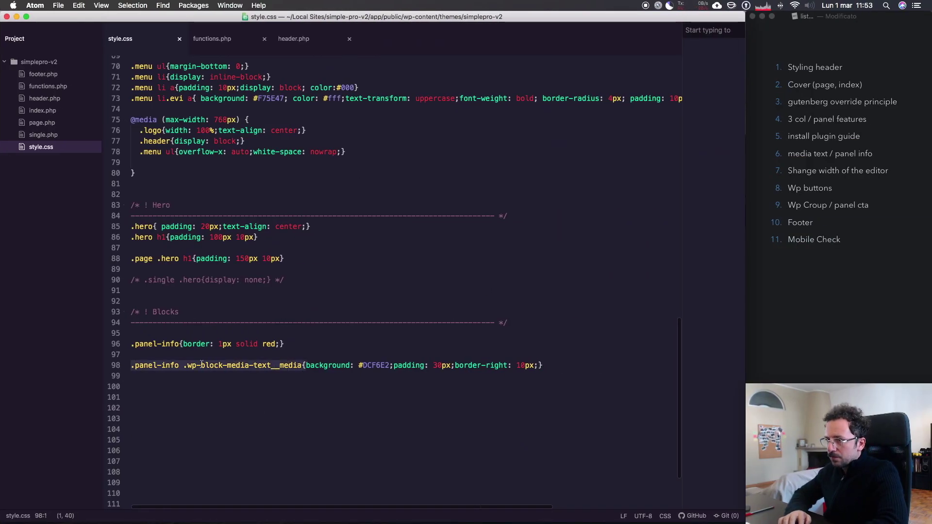
left_click(553, 371)
key("Return")
key("super+v")
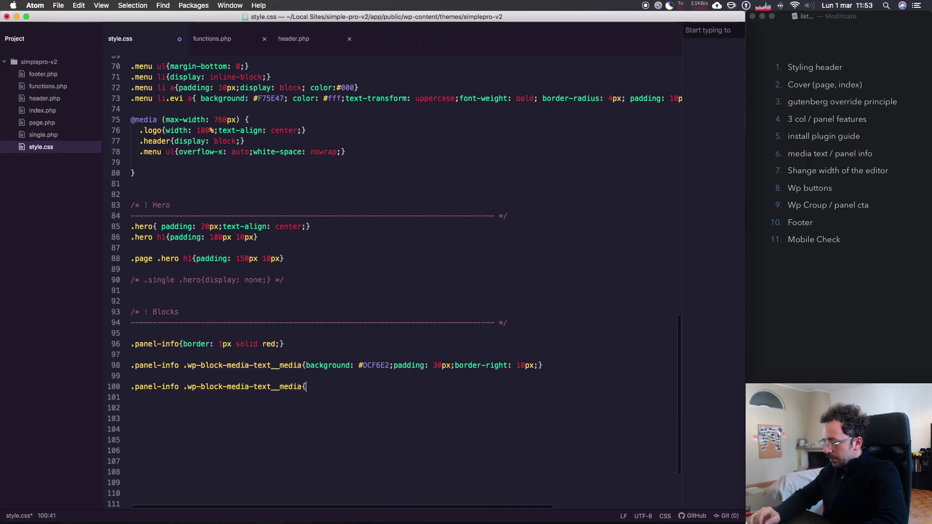
type("img{")
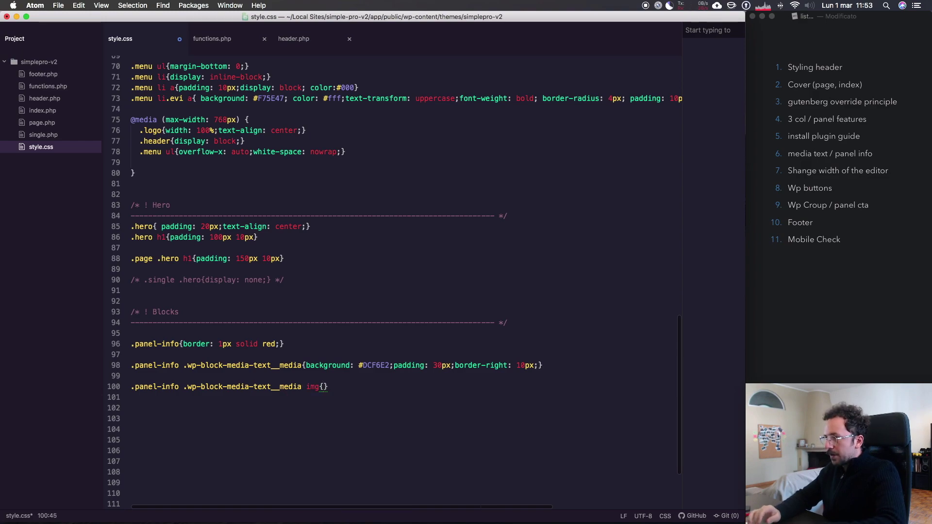
type("mb")
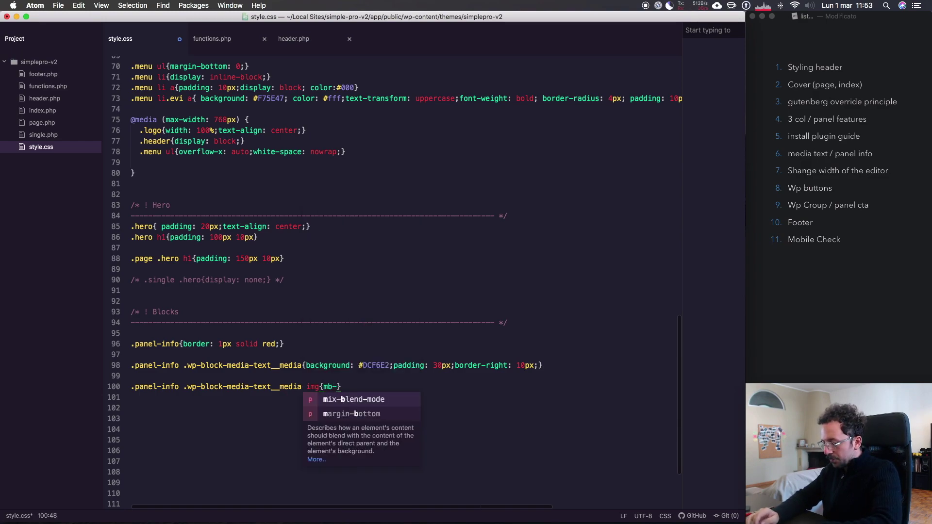
type("-60")
key("Tab")
key("super+s")
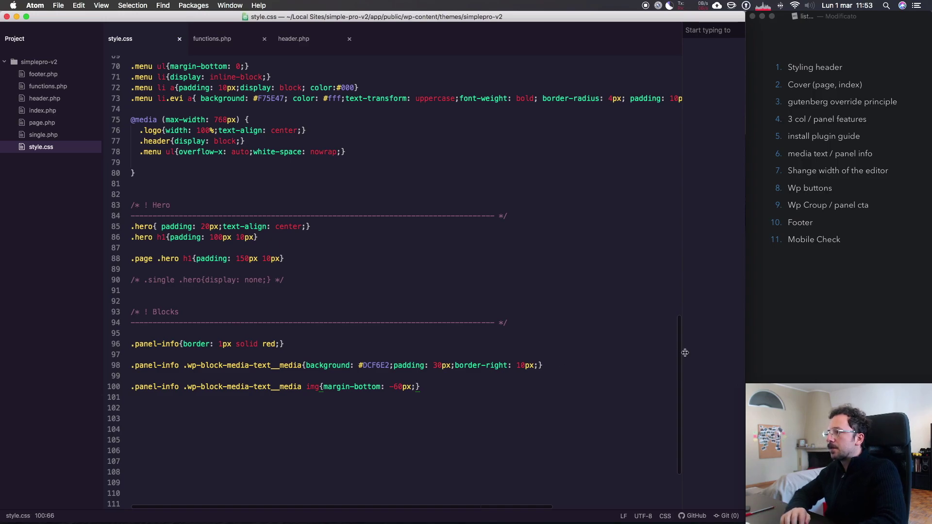
key("super+Tab")
key("super+r")
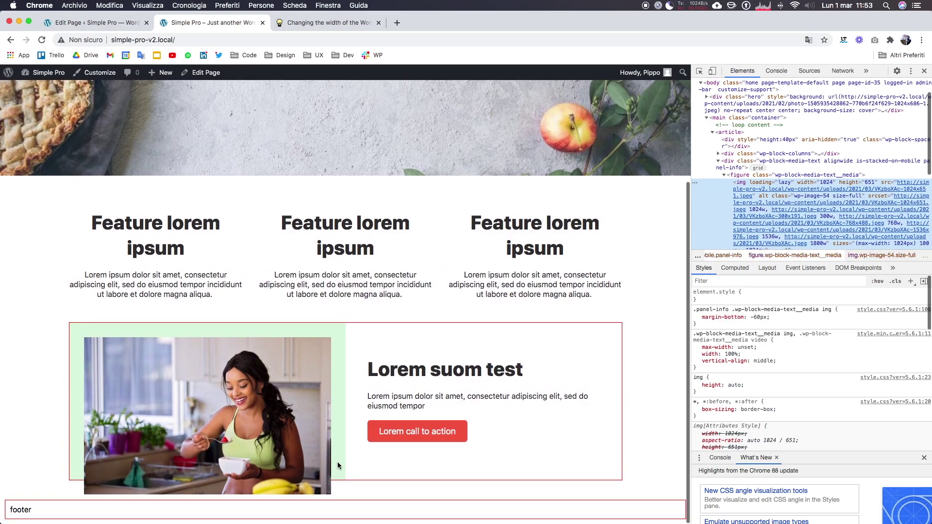
Give the media panel rule margin-bottom: 60px and reload the page to check it
key("super+Tab")
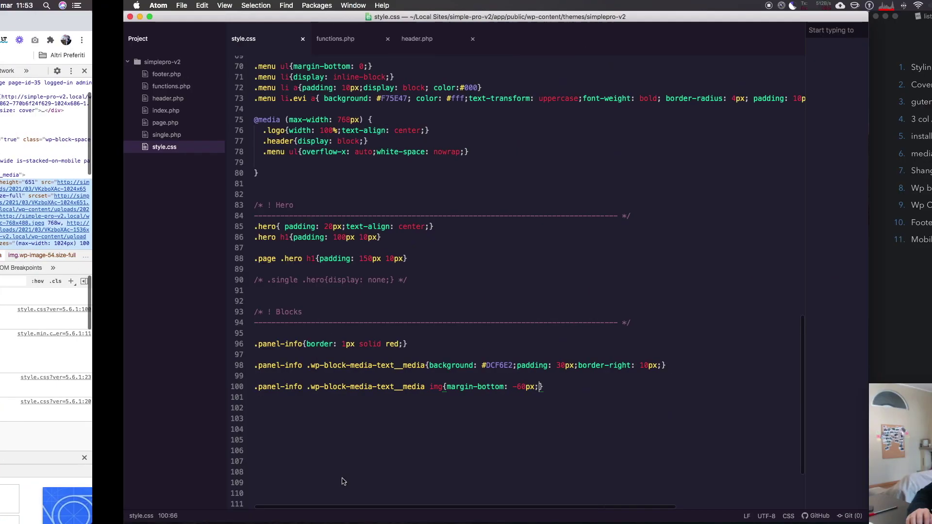
left_click(540, 366)
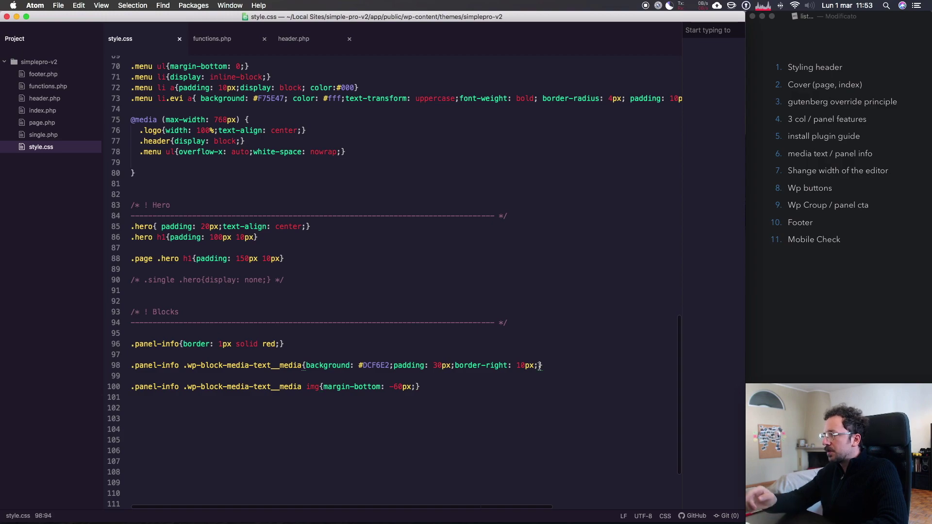
type("margin-bottom: 60px;")
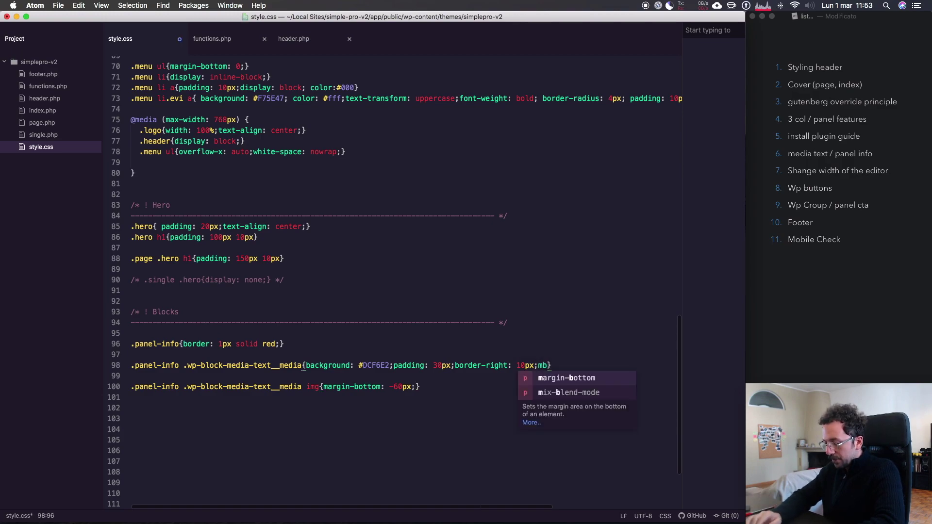
key("super+s")
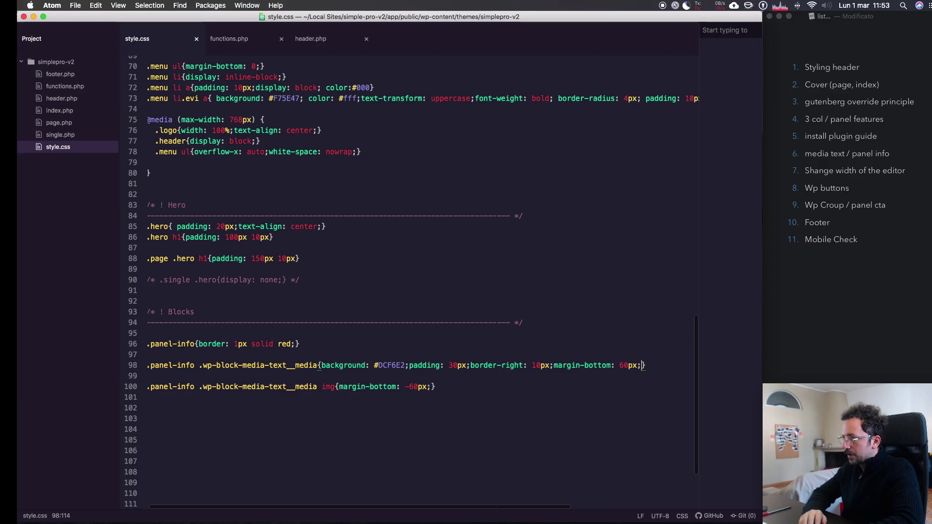
key("super+Tab")
key("super+r")
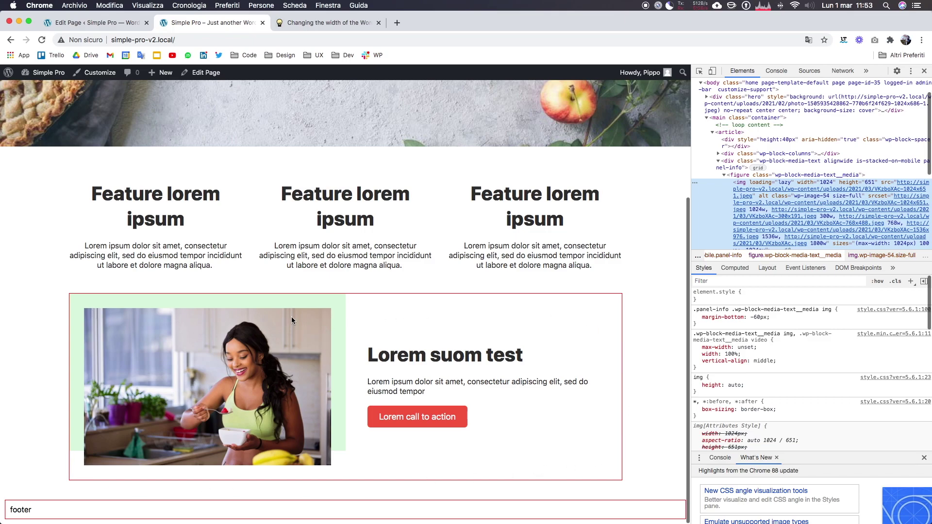
key("ctrl+Right")
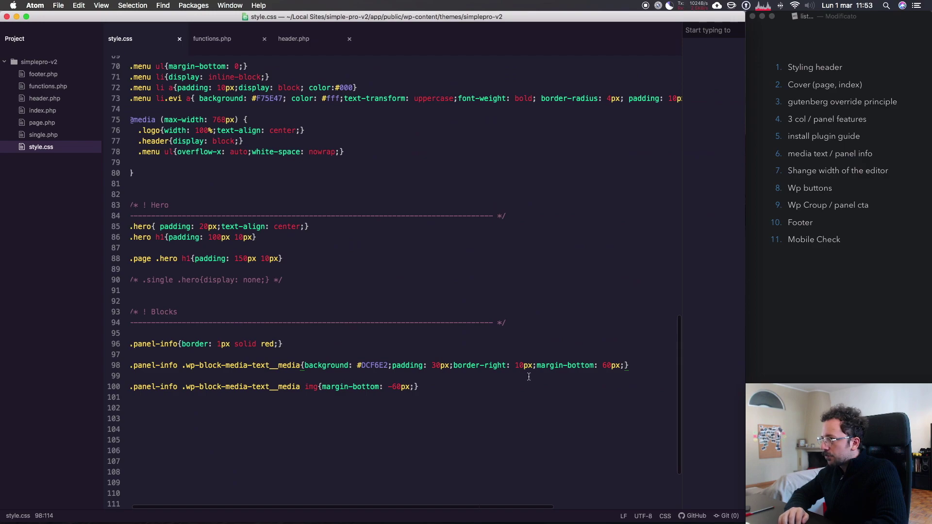
Turn border-right into border-radius: 10px on the panel and give the image a 20px radius
left_click(505, 365)
key("BackSpace")
key("BackSpace")
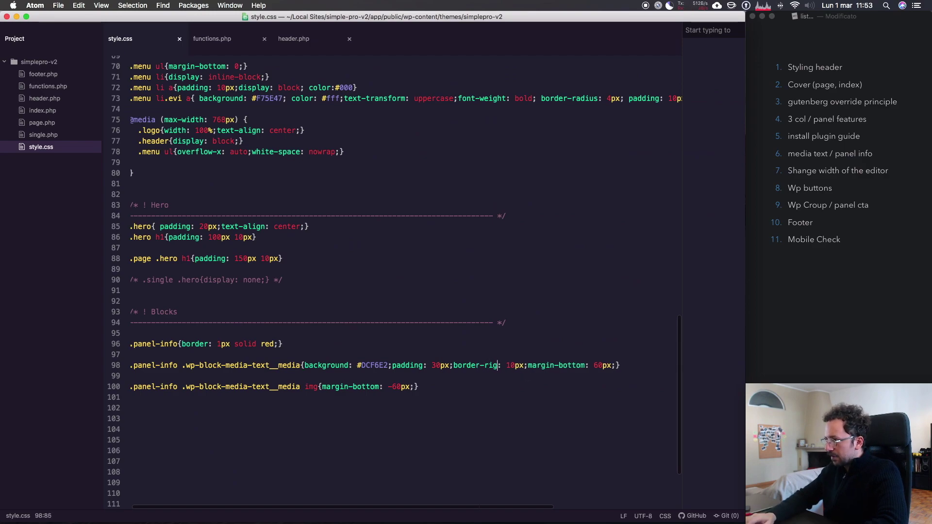
key("BackSpace")
key("BackSpace")
type("a")
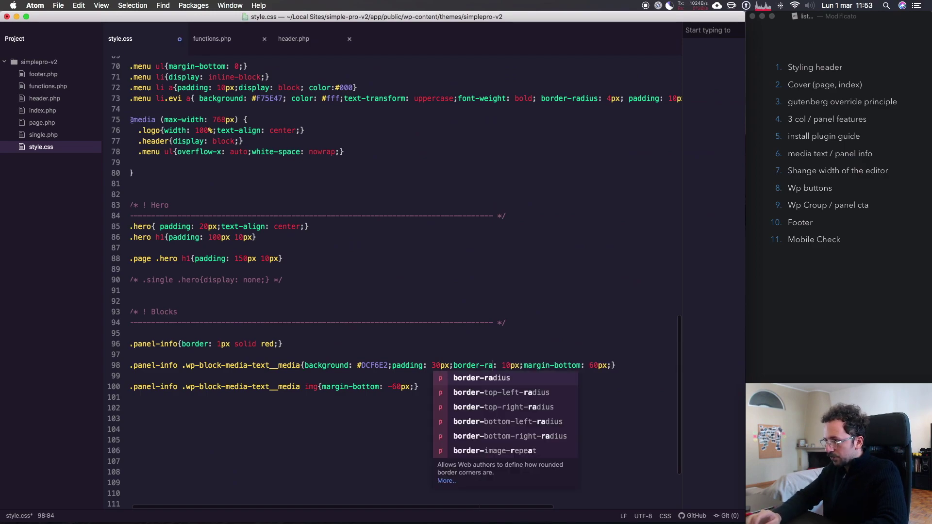
key("Return")
key("BackSpace")
key("BackSpace")
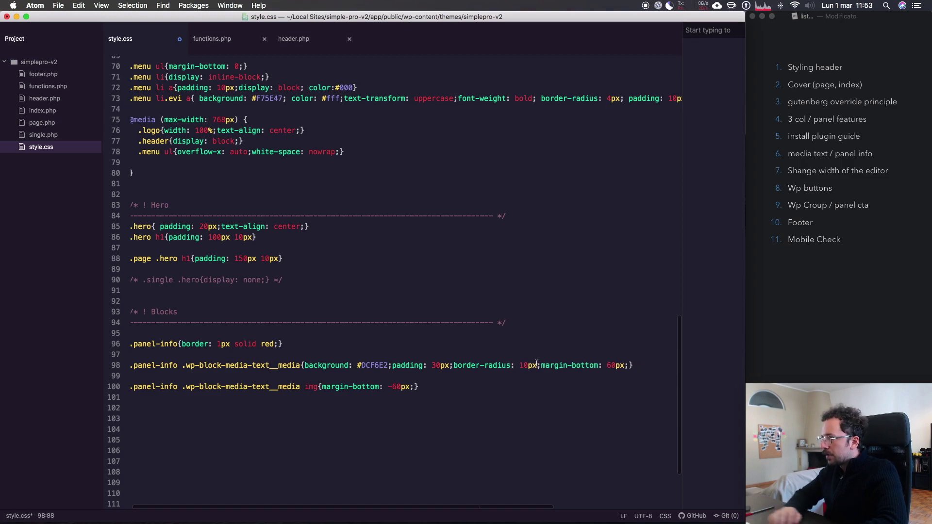
left_click_drag(541, 365, 475, 368)
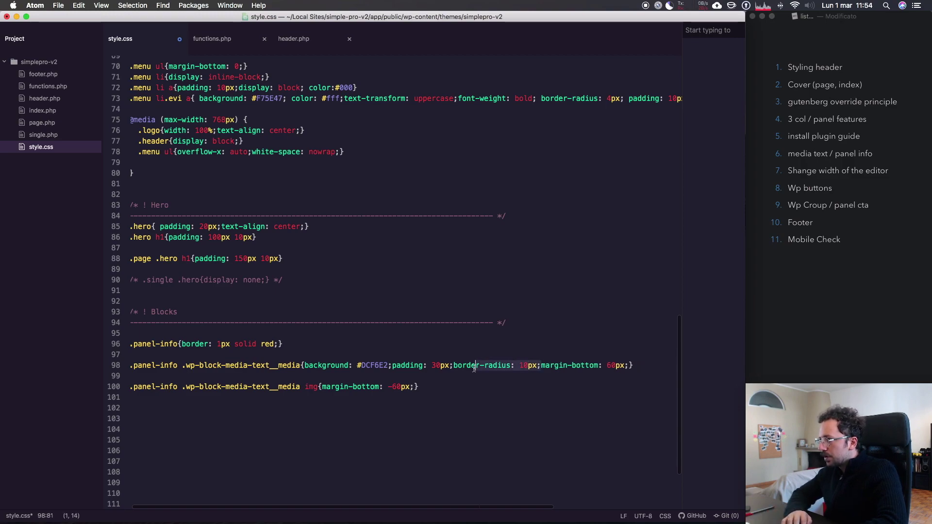
left_click(413, 387)
type("border-radius: 10px;")
left_click(484, 387)
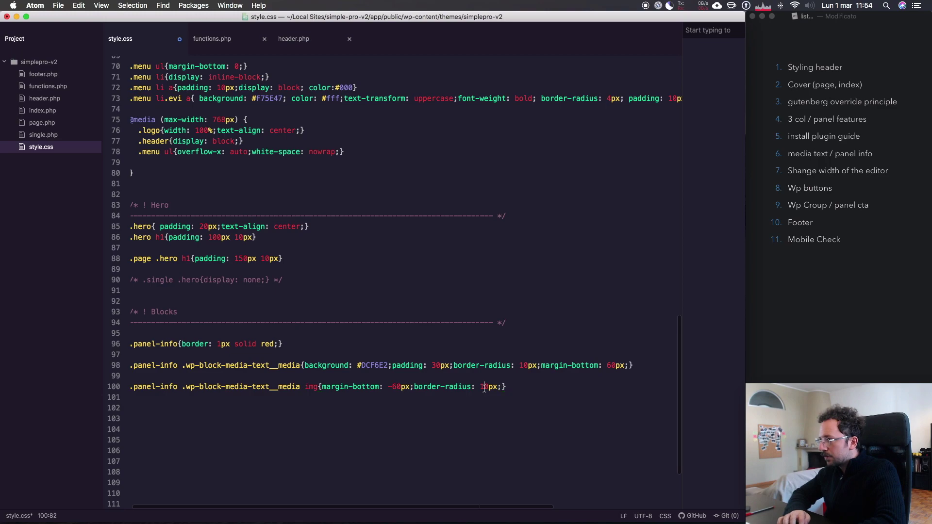
key("BackSpace")
type("2")
key("super+s")
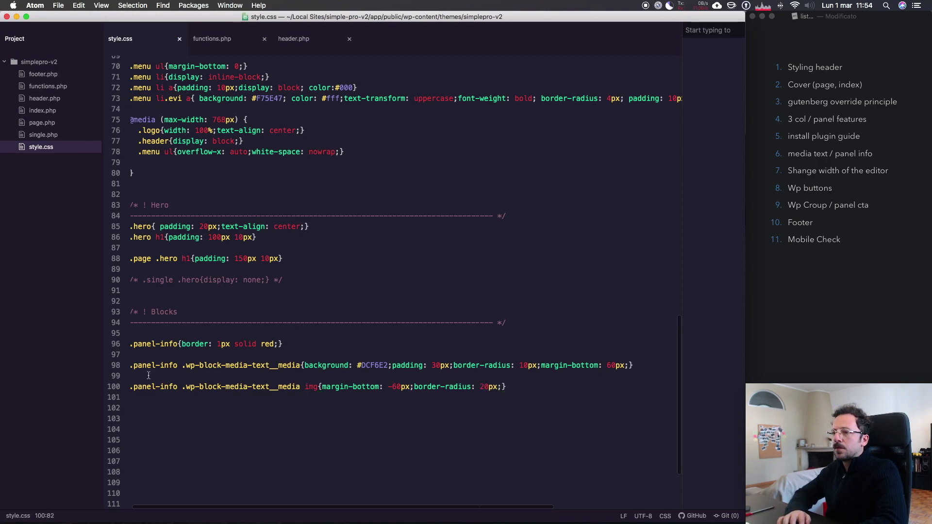
Remove the blank lines and replace the red debug border with margin-top: 100px, then reload
left_click(148, 375)
key("BackSpace")
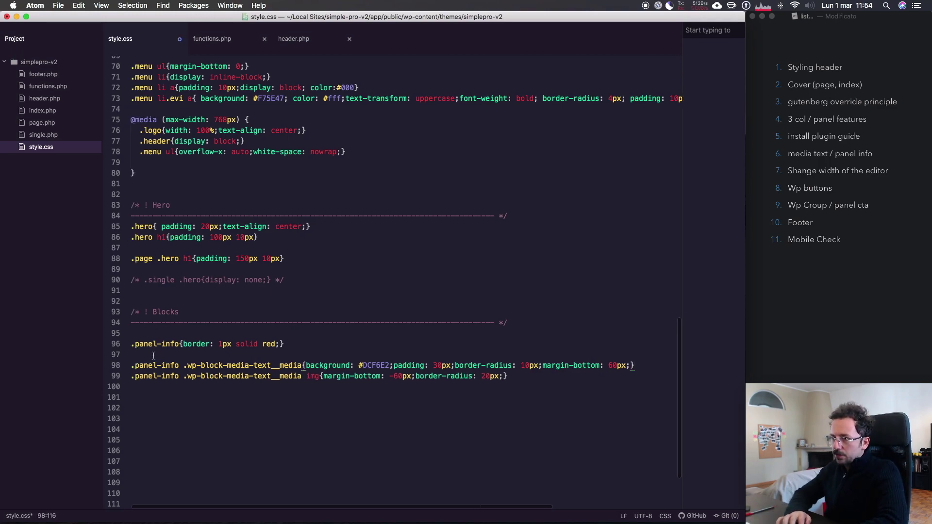
key("BackSpace")
key("super+s")
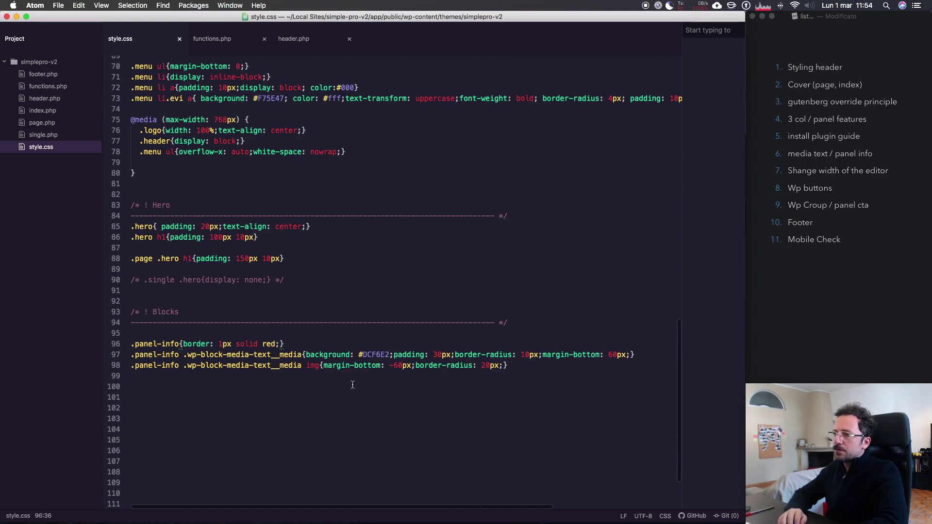
left_click_drag(237, 344, 184, 344)
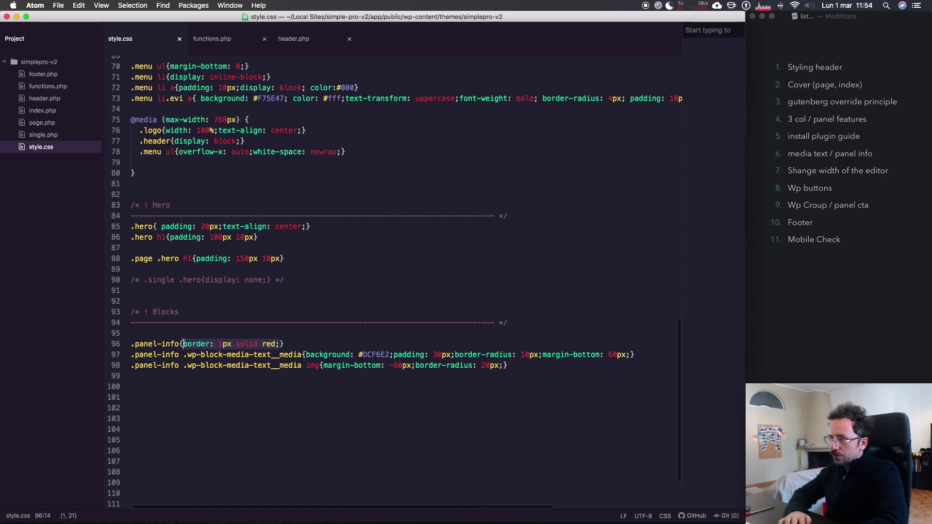
type("margin-top")
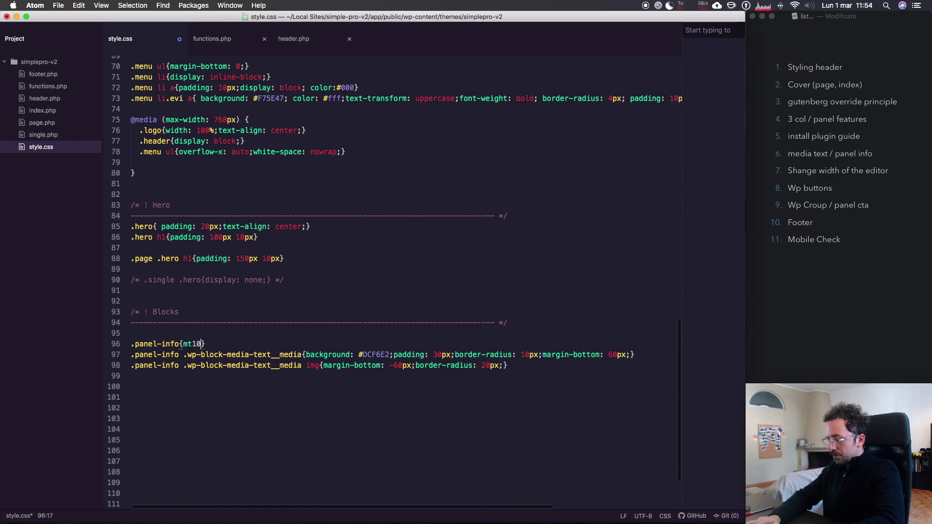
type(": 100px;")
key("super+Tab")
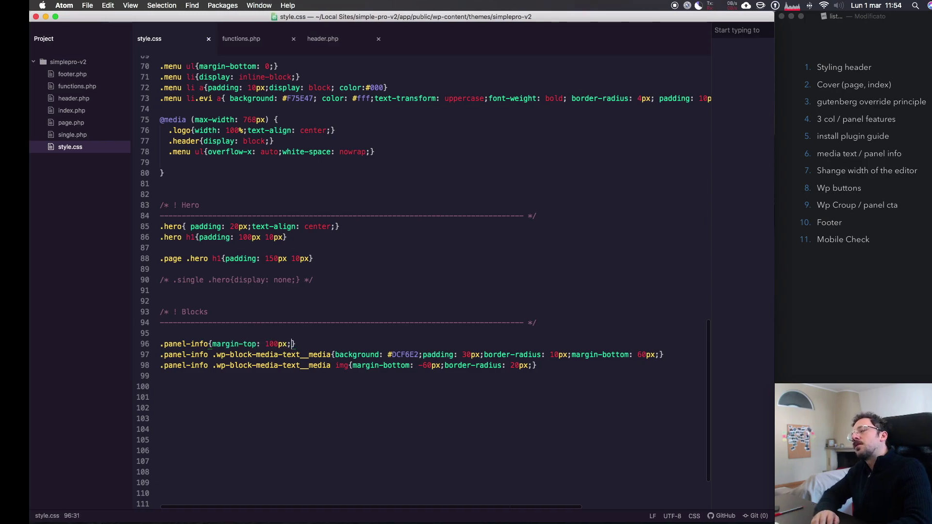
key("super+r")
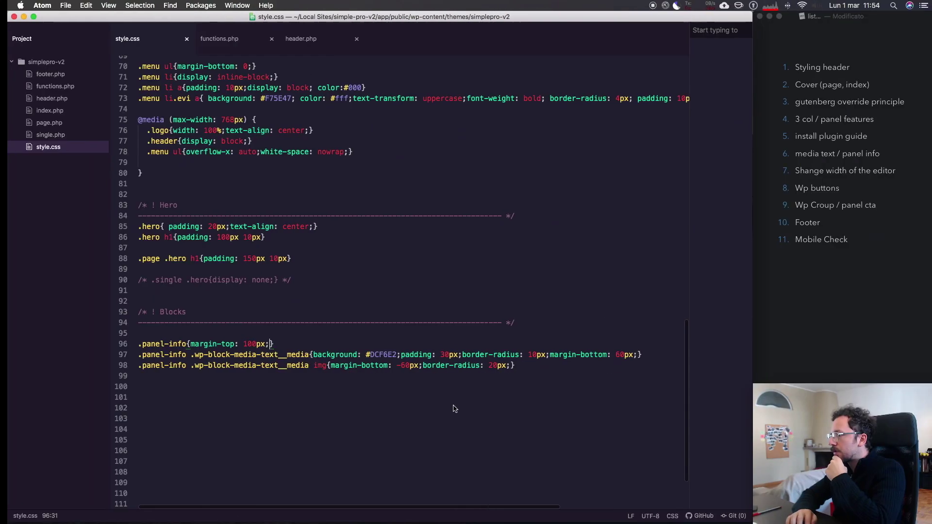
Reduce the image radius to 10px and compare the live panel against the Sketch design
left_click(489, 365)
key("BackSpace")
key("BackSpace")
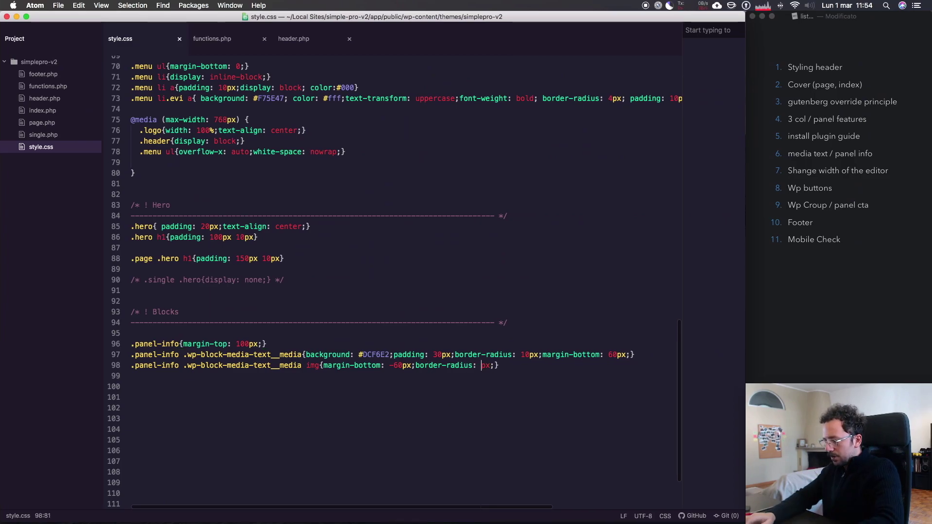
type("10")
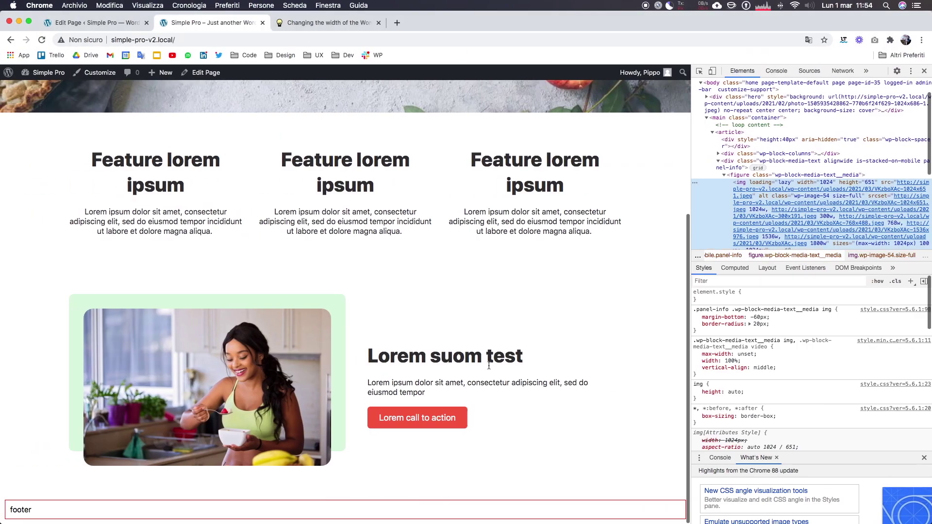
key("super+r")
key("ctrl+Right")
key("ctrl+Right")
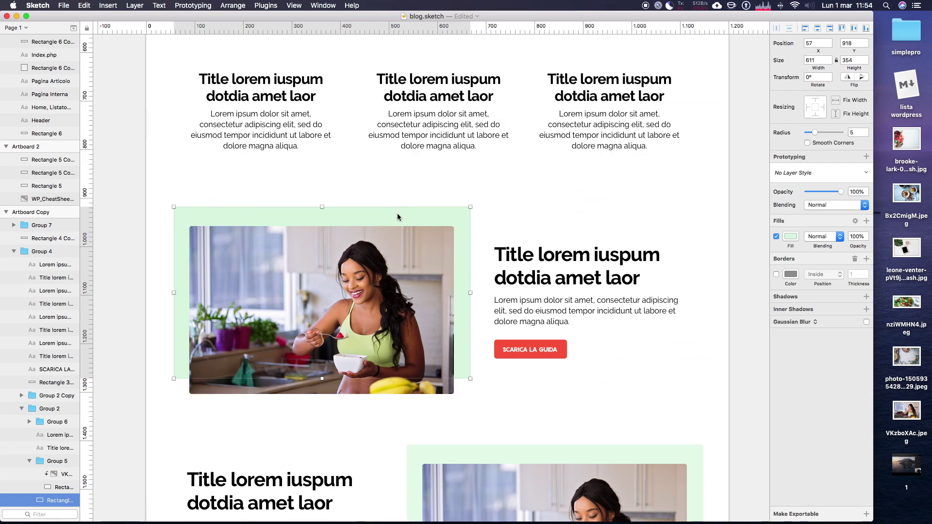
key("ctrl+Left")
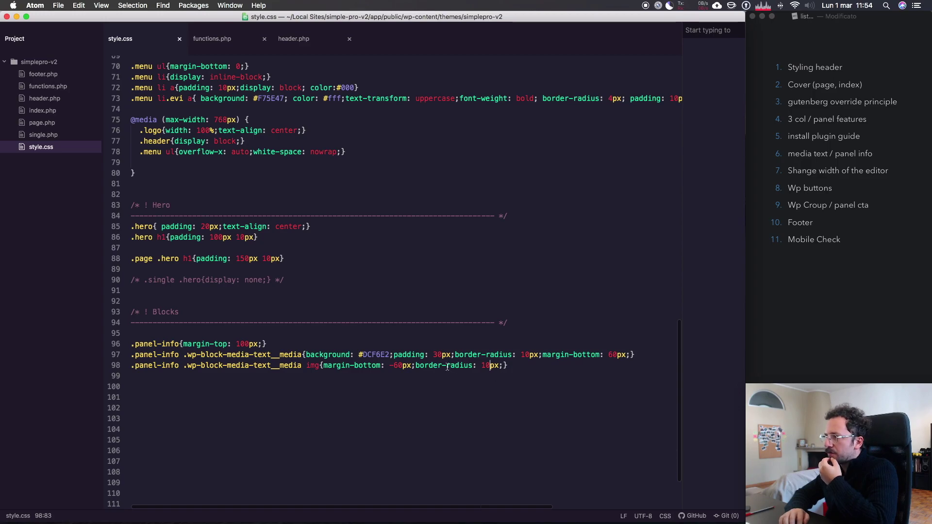
key("ctrl+Left")
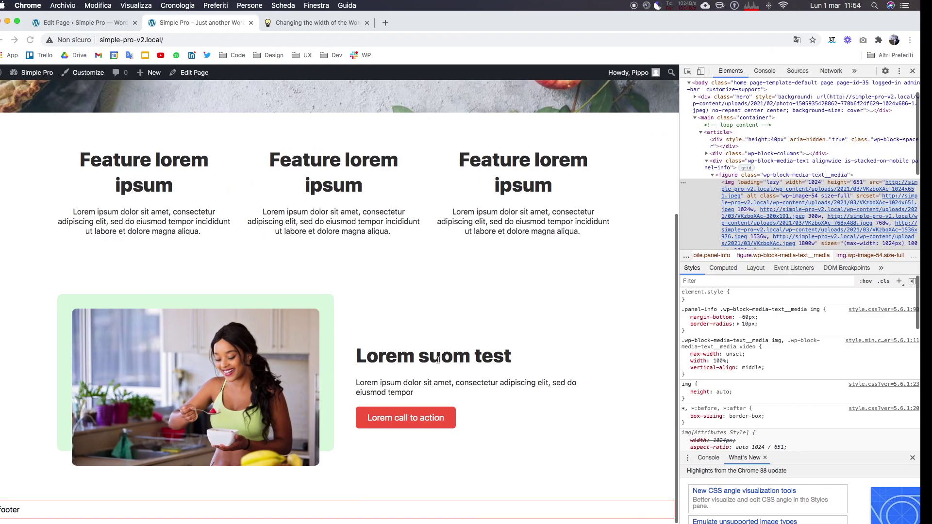
key("ctrl+Right")
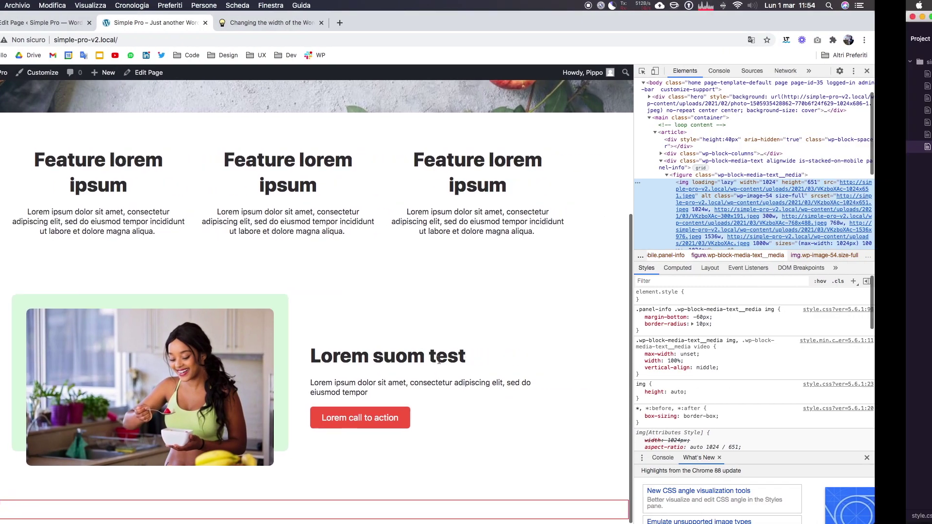
key("ctrl+Right")
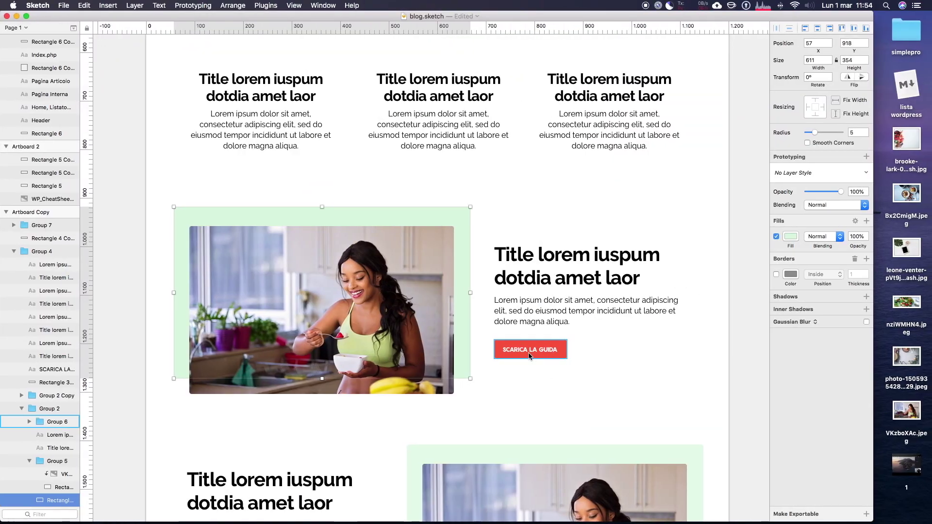
key("ctrl+Left")
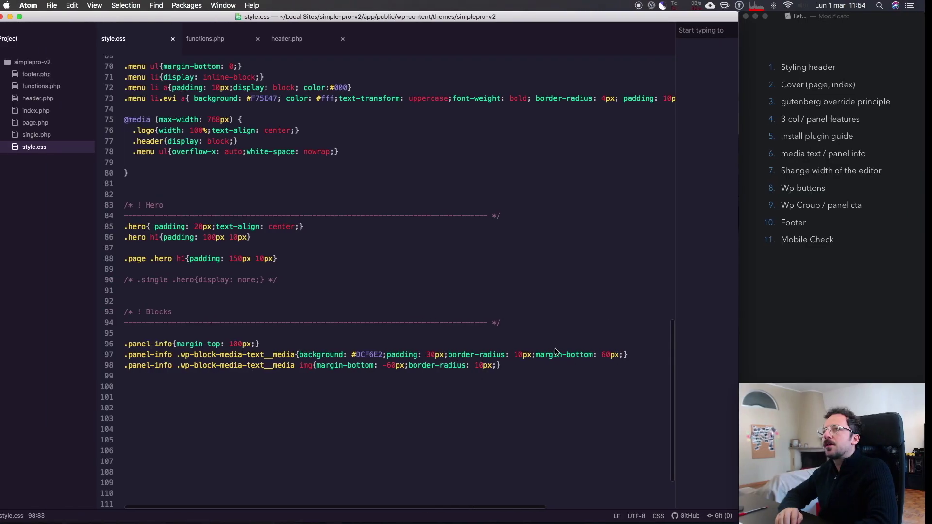
key("ctrl+Left")
Make the call-to-action button label bold and change it to 'LOREM CTA'
left_click(121, 24)
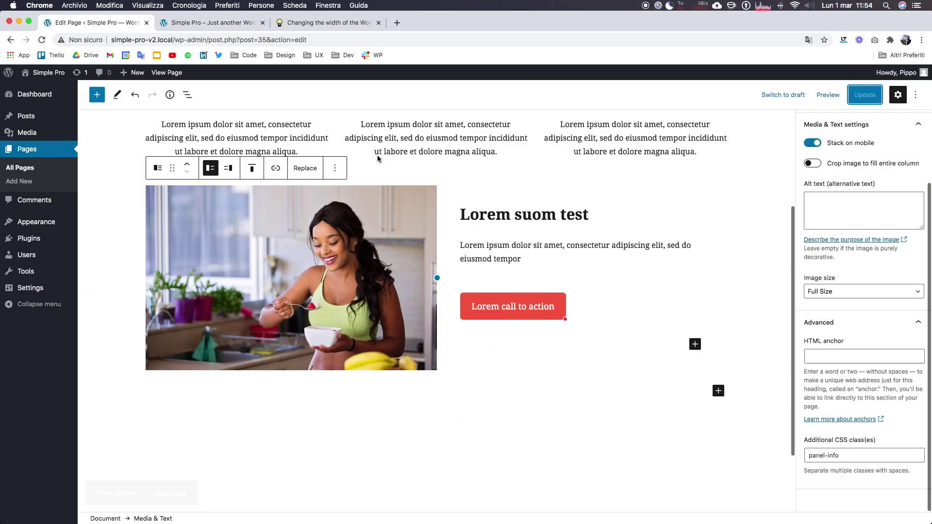
left_click(516, 309)
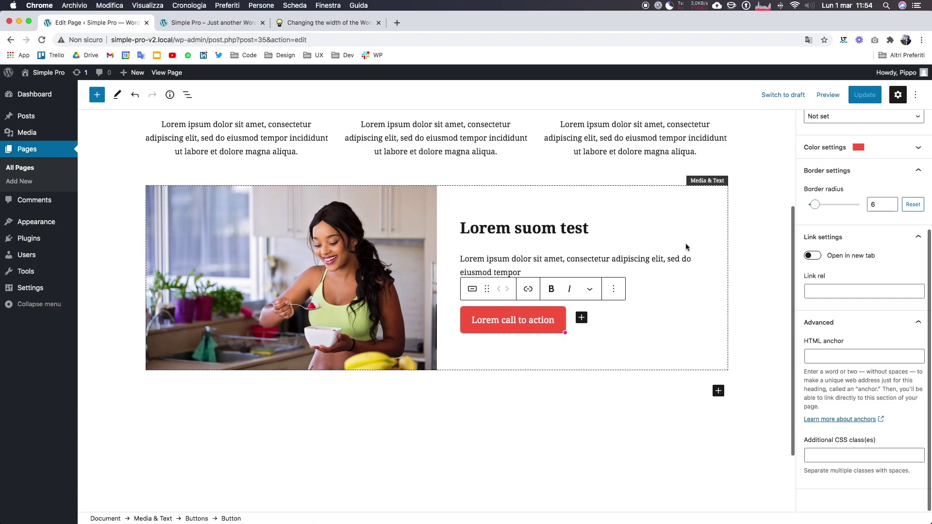
triple_click(539, 319)
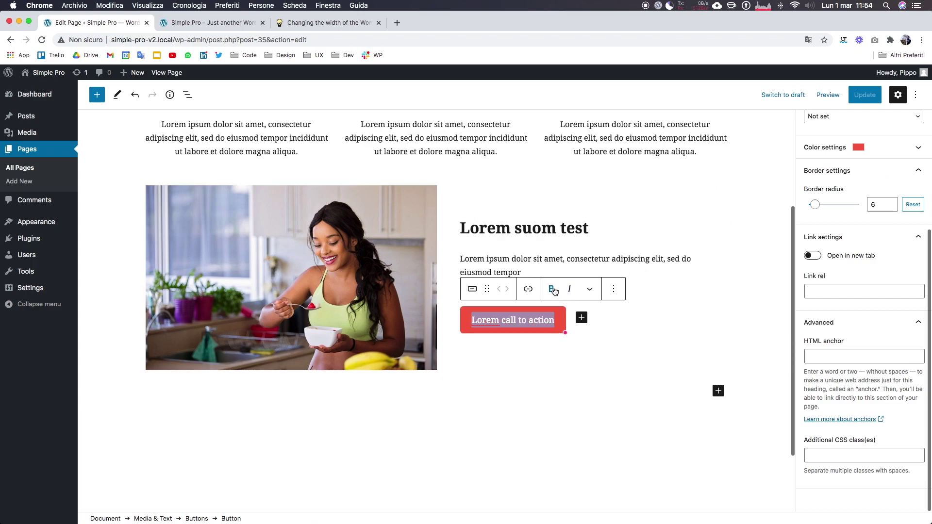
left_click(553, 289)
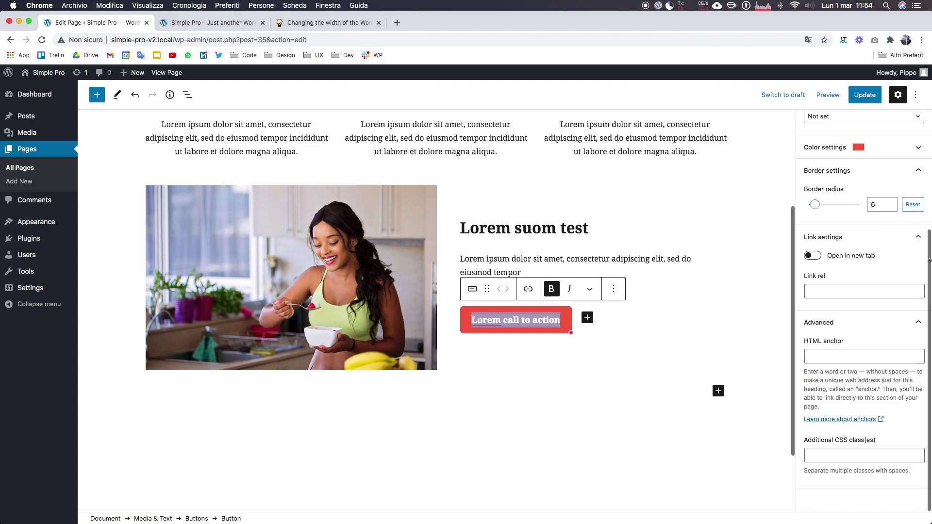
scroll(863, 260, "up", 1)
double_click(545, 320)
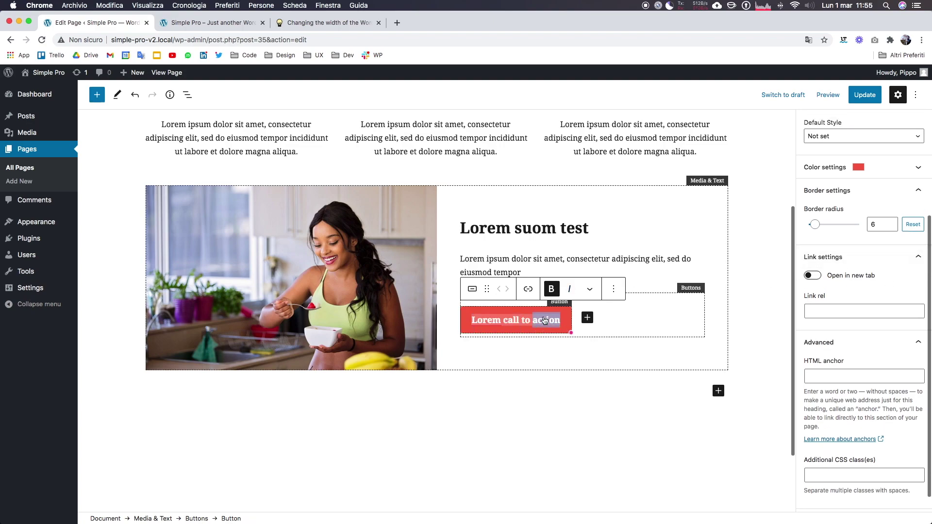
triple_click(545, 320)
type("LOREM")
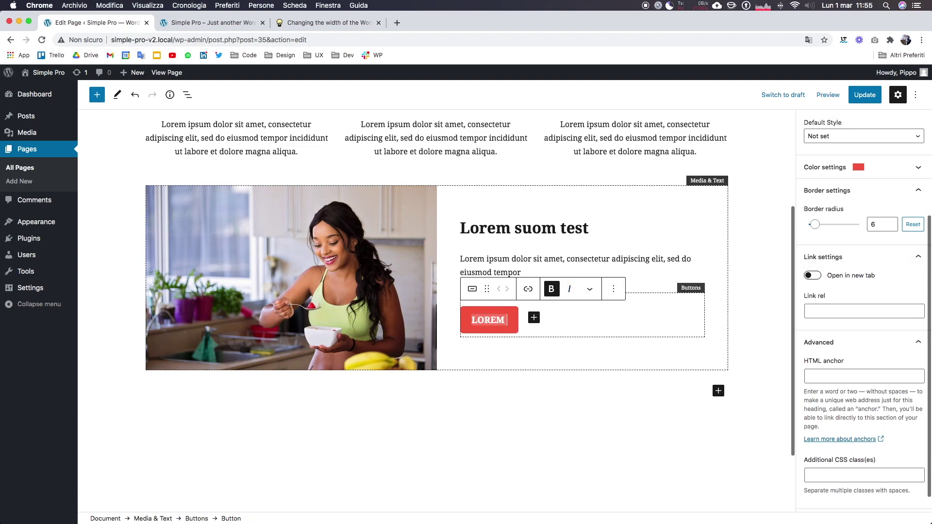
type(" CTA")
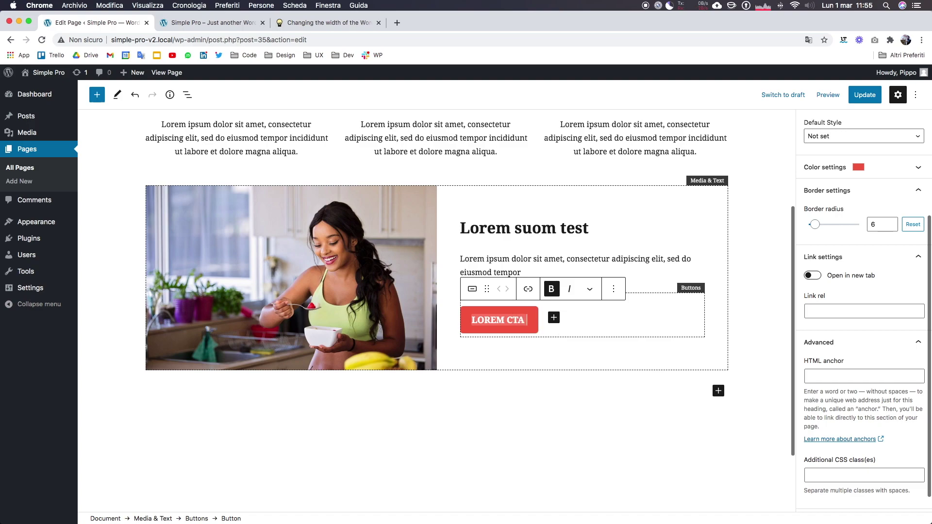
Update the page and reload the live homepage to check the renamed button
left_click(864, 97)
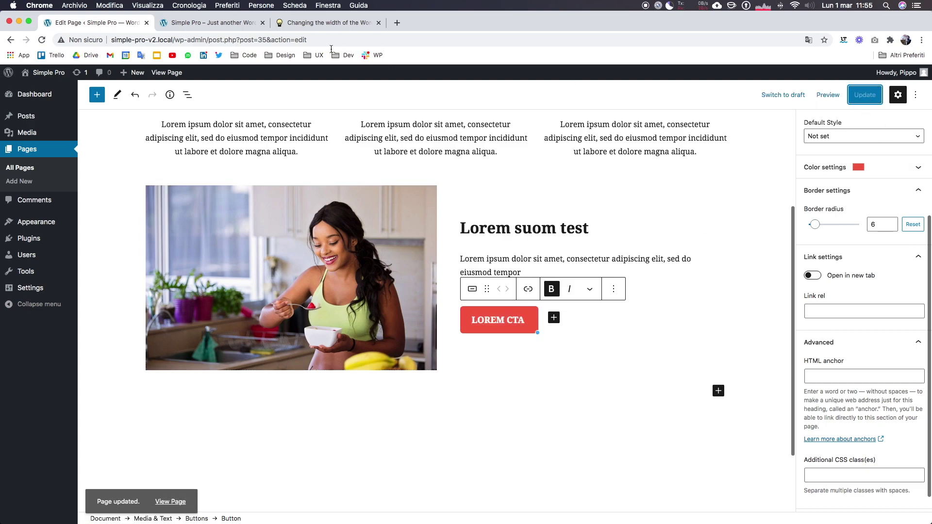
left_click(224, 27)
key("super+r")
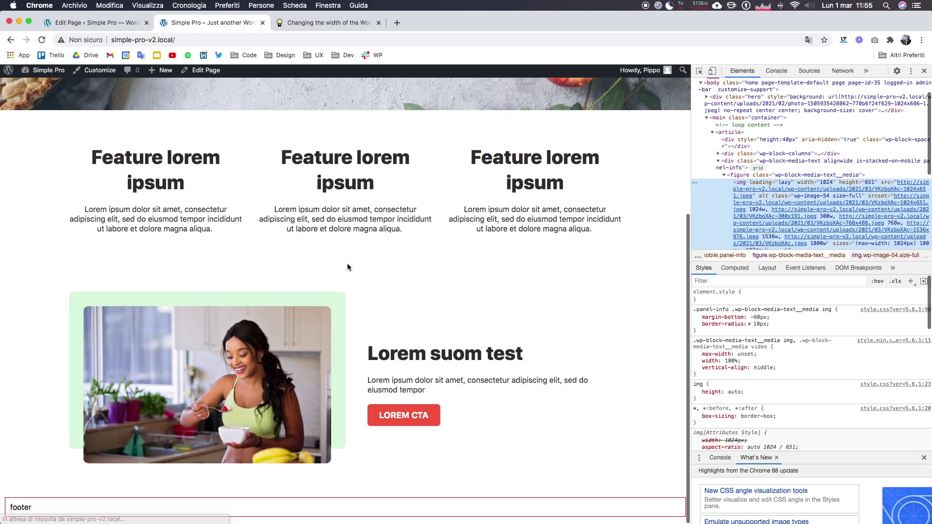
key("ctrl+Right")
key("ctrl+Right")
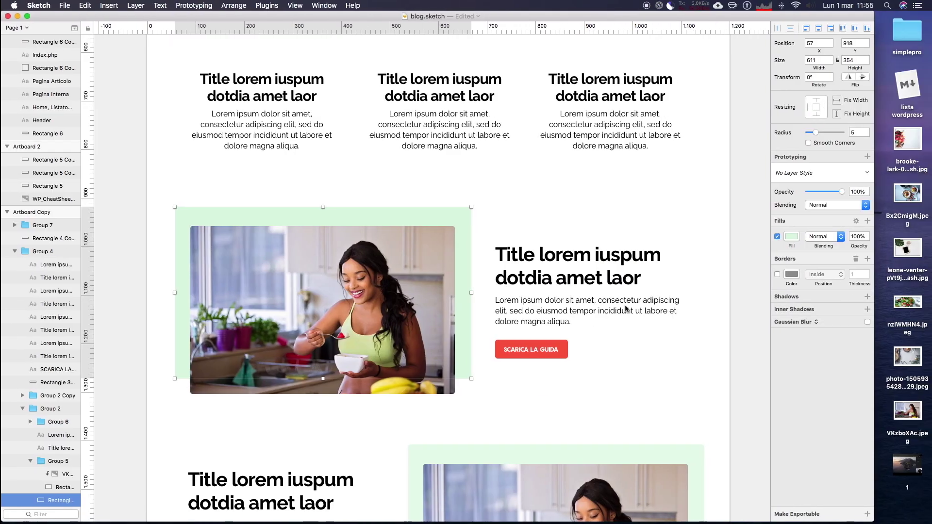
key("ctrl+Left")
key("ctrl+Left")
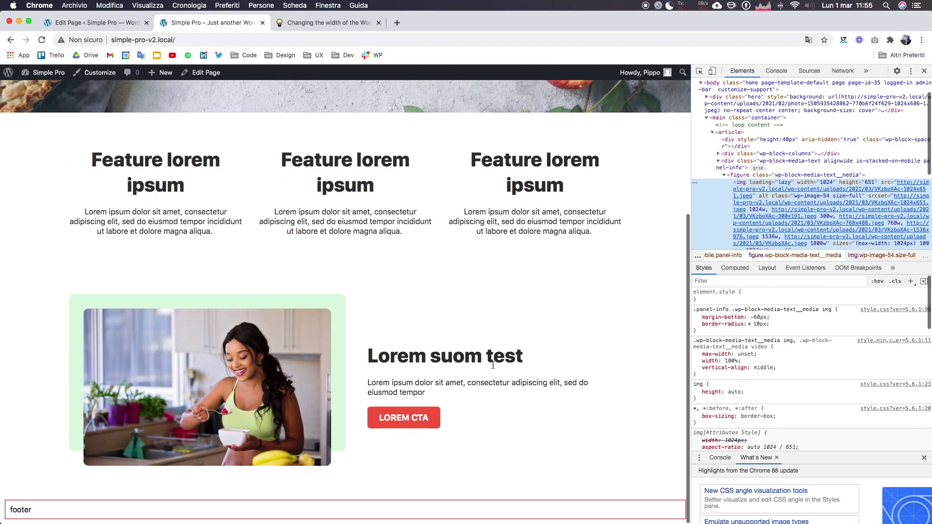
Append 'ispum dot aidma okowowjko' to the panel heading and update the page
left_click(115, 18)
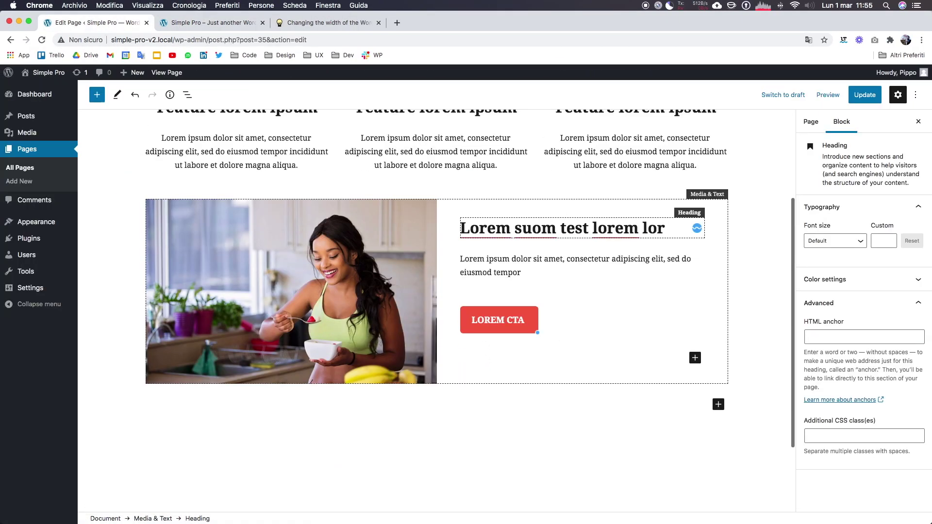
type(" ispu")
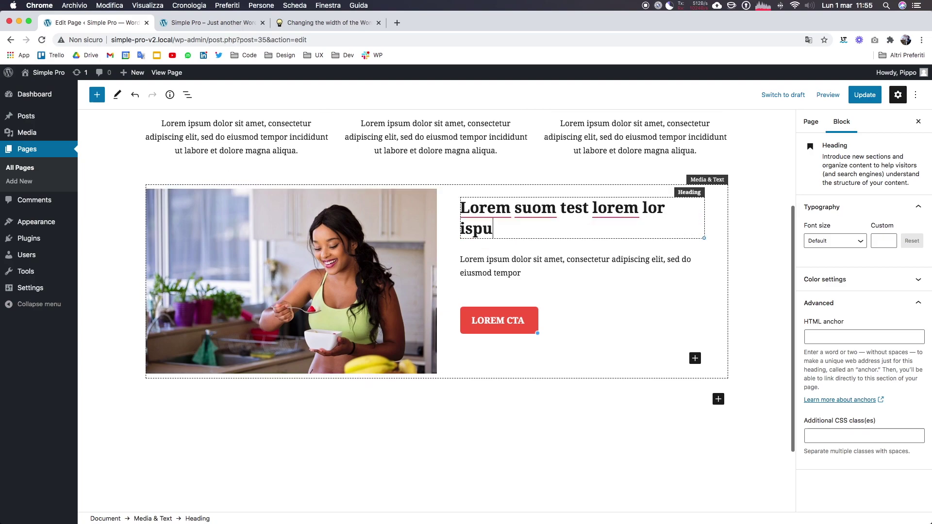
type("m dot aidma okowo")
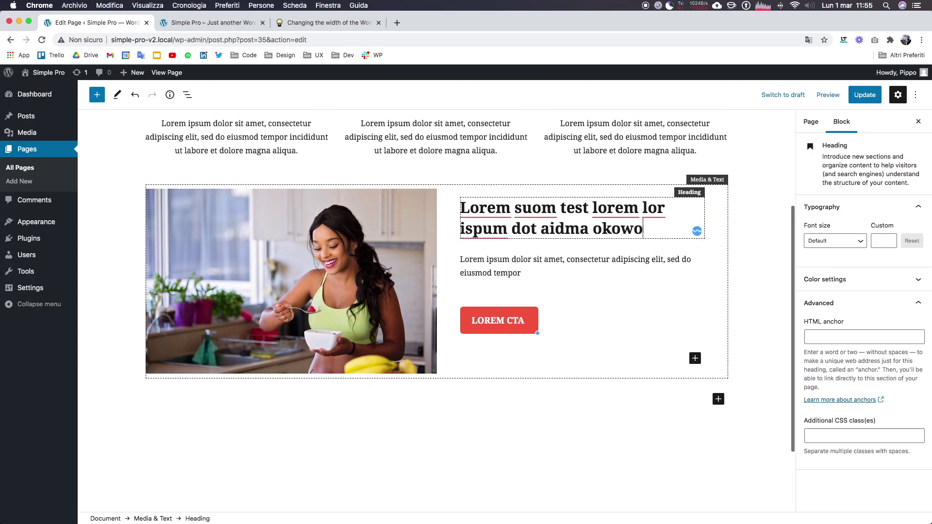
type("wjko")
left_click(865, 94)
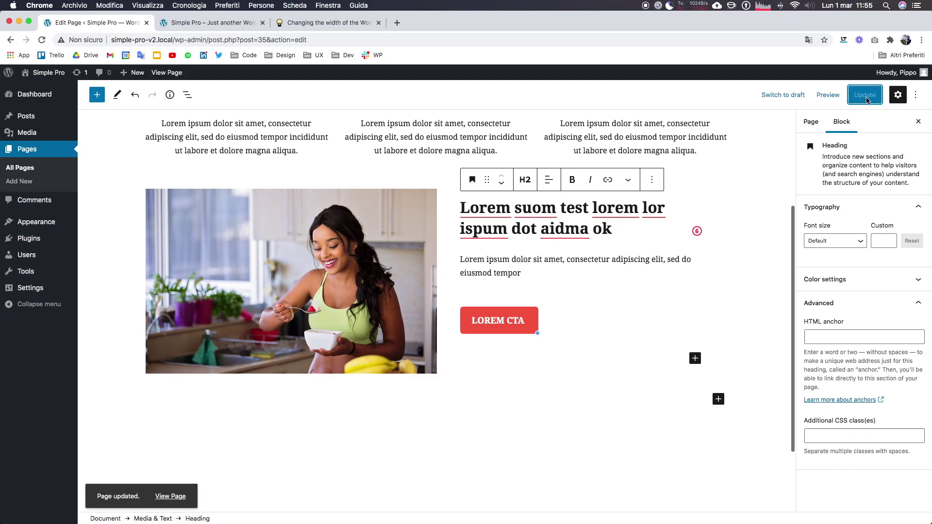
Duplicate the Media & Text panel and show the copy's media on the right
left_click(418, 301)
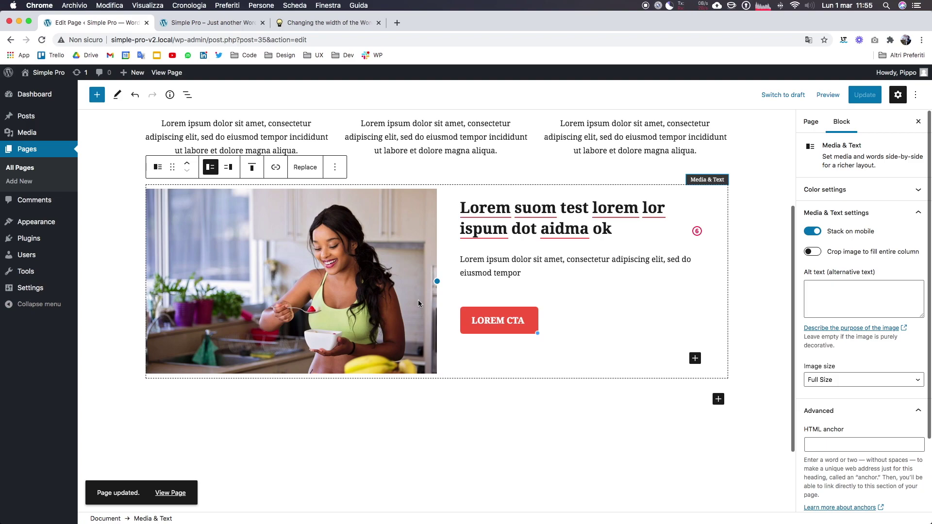
left_click(334, 167)
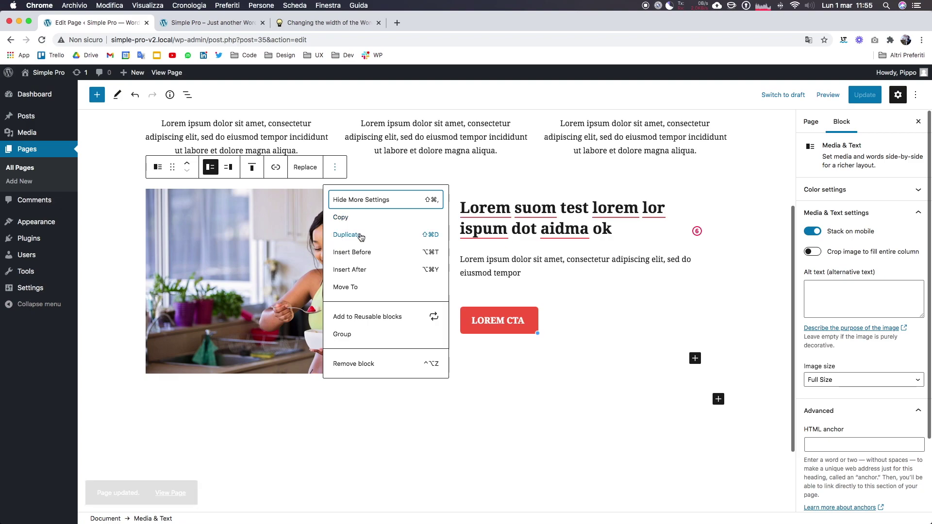
left_click(346, 234)
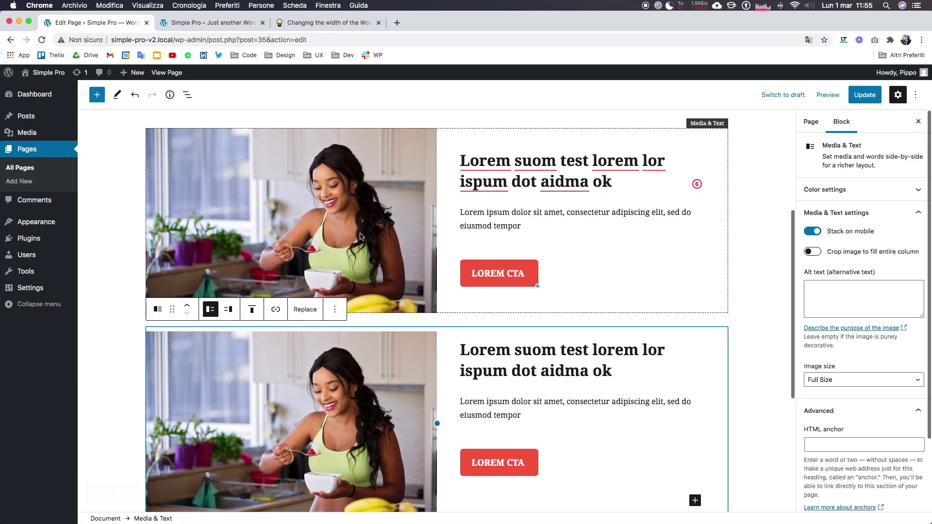
left_click(228, 314)
Duplicate that copy again with its media on the left, then update the page
scroll(354, 229, "down", 3)
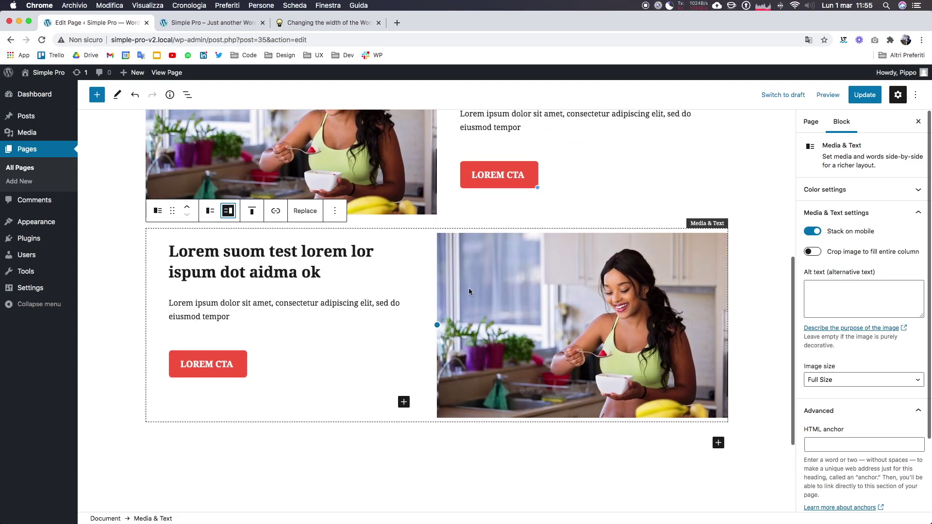
left_click(335, 211)
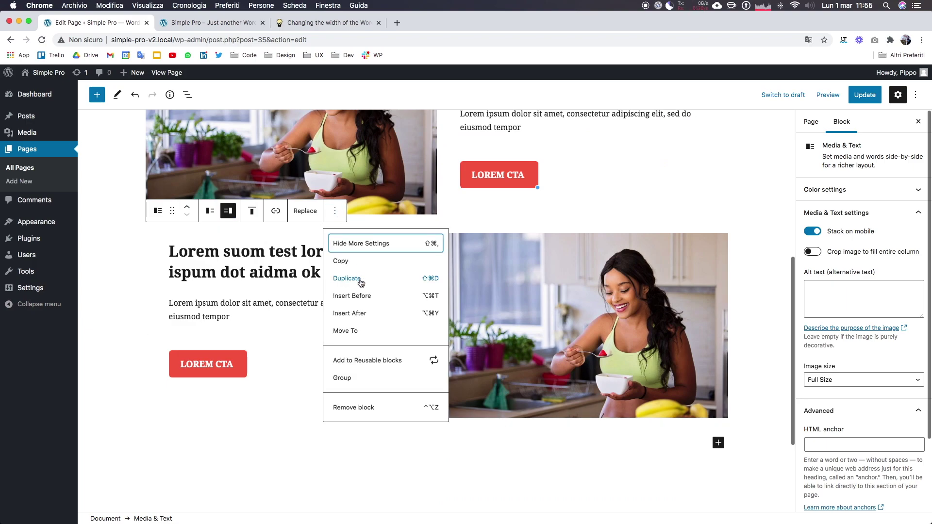
left_click(361, 283)
left_click(210, 310)
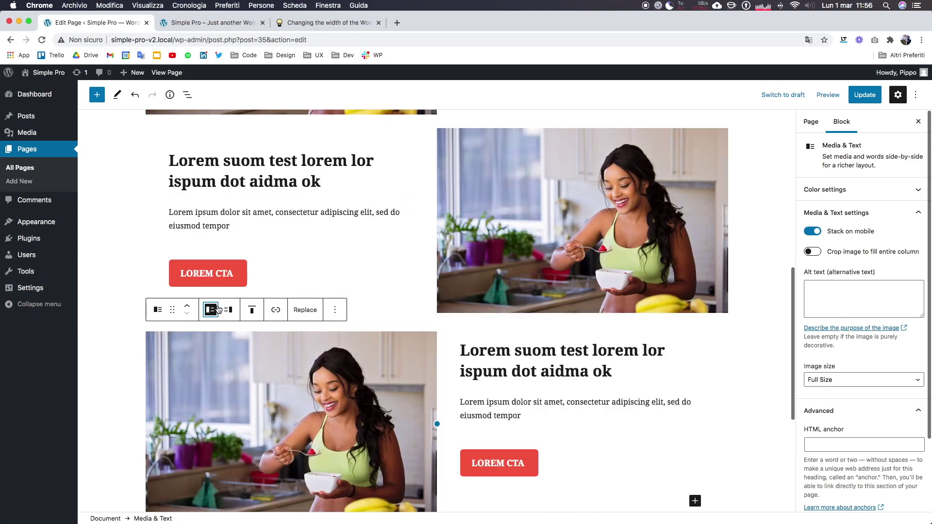
scroll(493, 314, "down", 1)
scroll(492, 314, "down", 4)
scroll(493, 314, "up", 2)
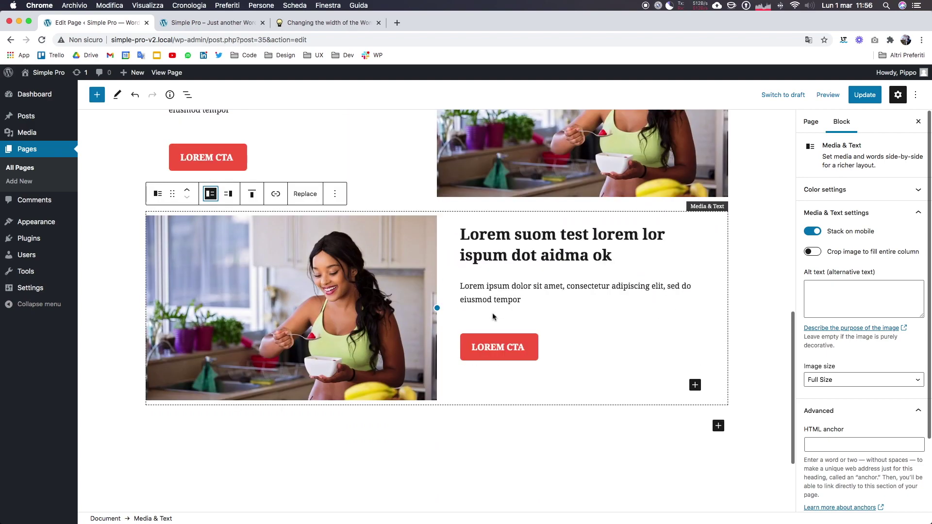
scroll(584, 277, "up", 1)
left_click(580, 281)
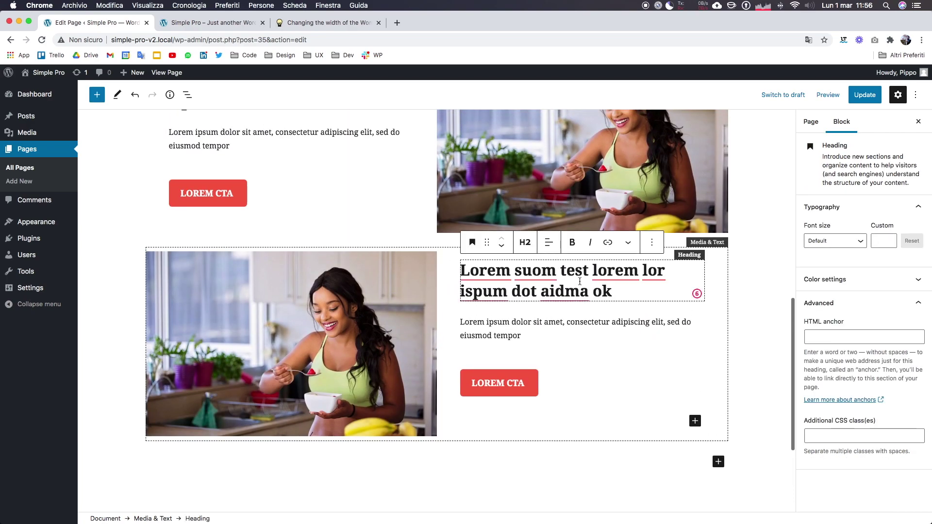
scroll(579, 282, "up", 3)
left_click(876, 96)
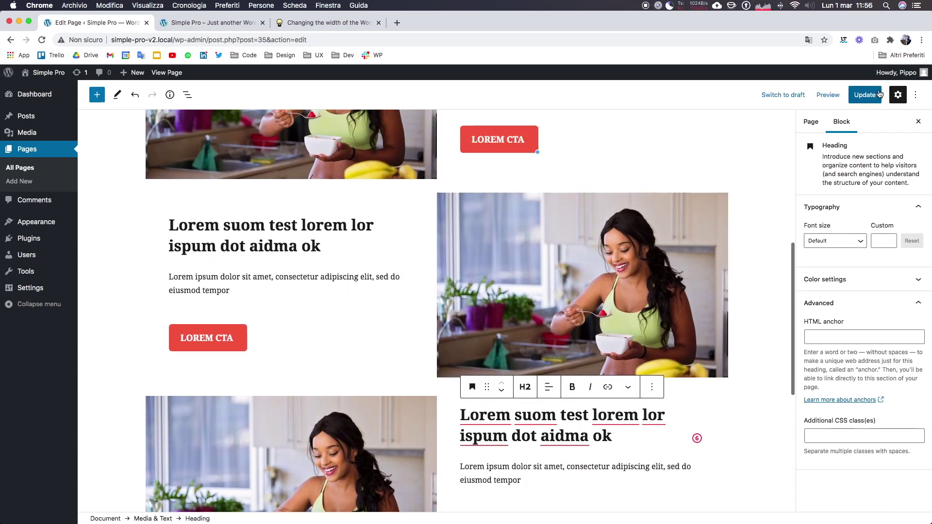
Reload the live page and compare it against the Sketch design mockup
left_click(232, 23)
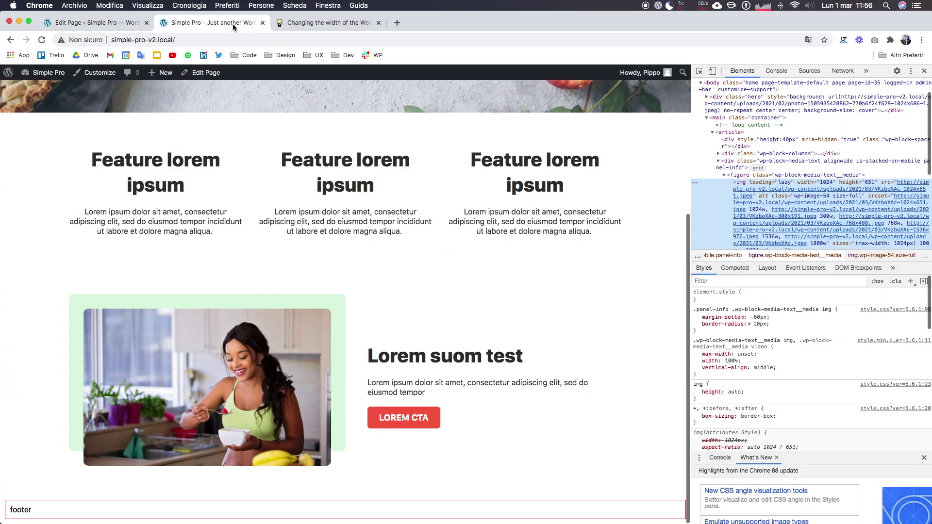
key("super+r")
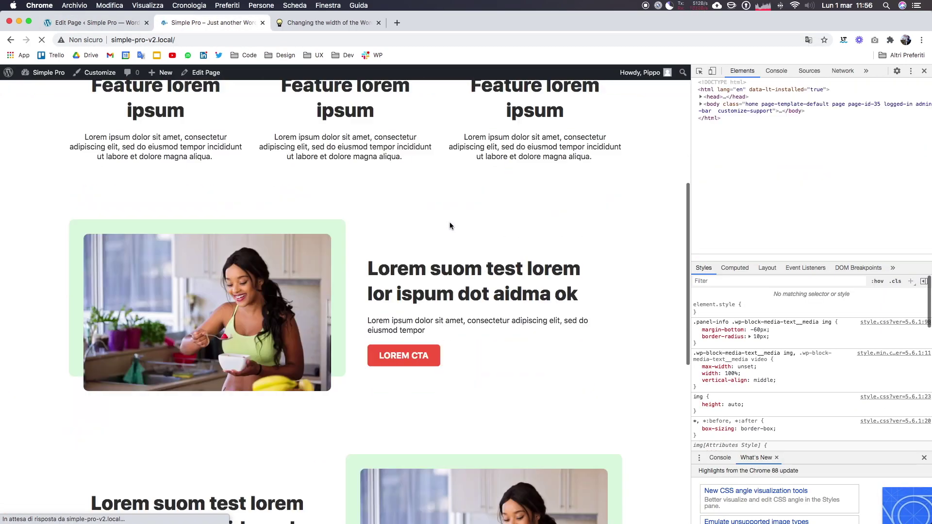
scroll(449, 222, "down", 5)
scroll(449, 222, "down", 3)
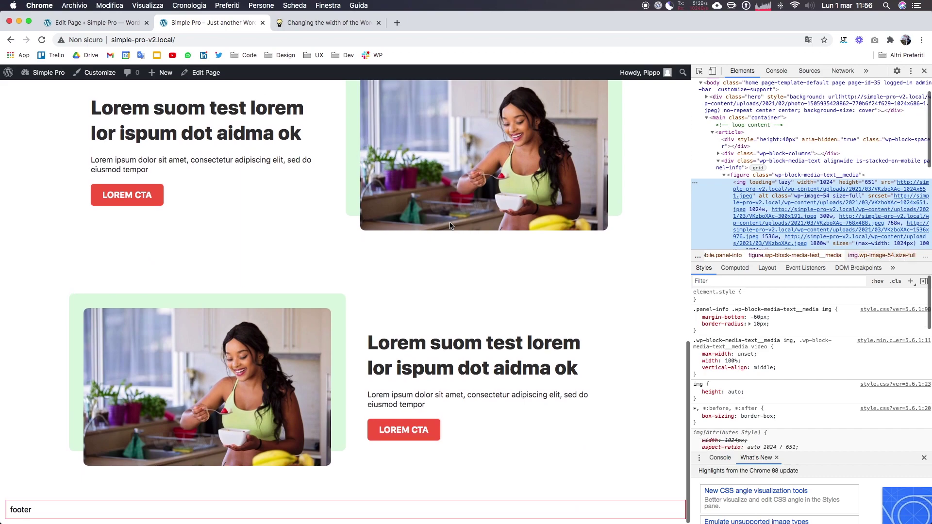
key("ctrl+Right")
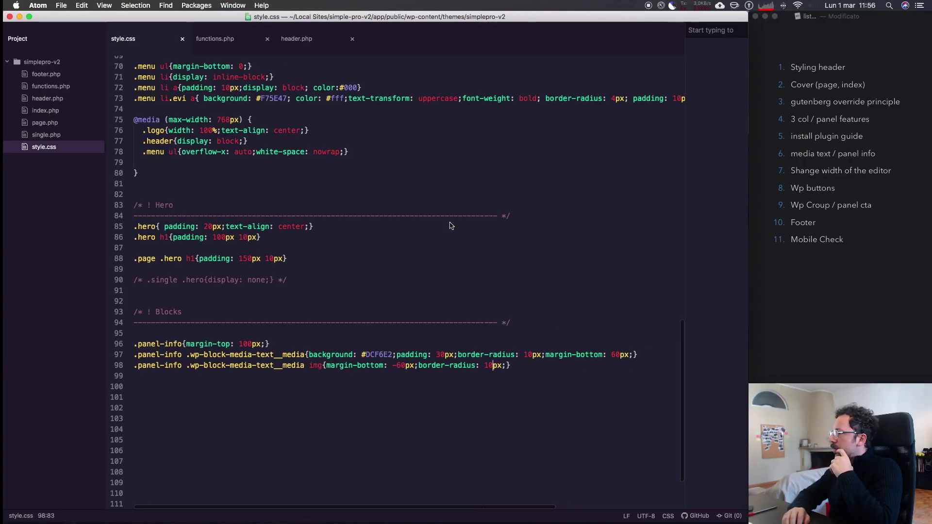
key("ctrl+Right")
scroll(481, 224, "down", 3)
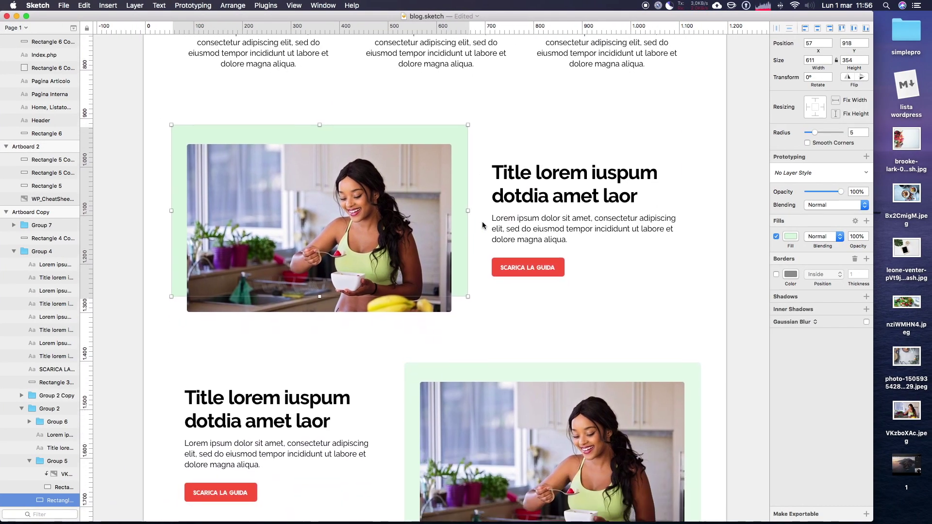
scroll(482, 222, "down", 3)
scroll(482, 221, "down", 3)
scroll(482, 221, "down", 3)
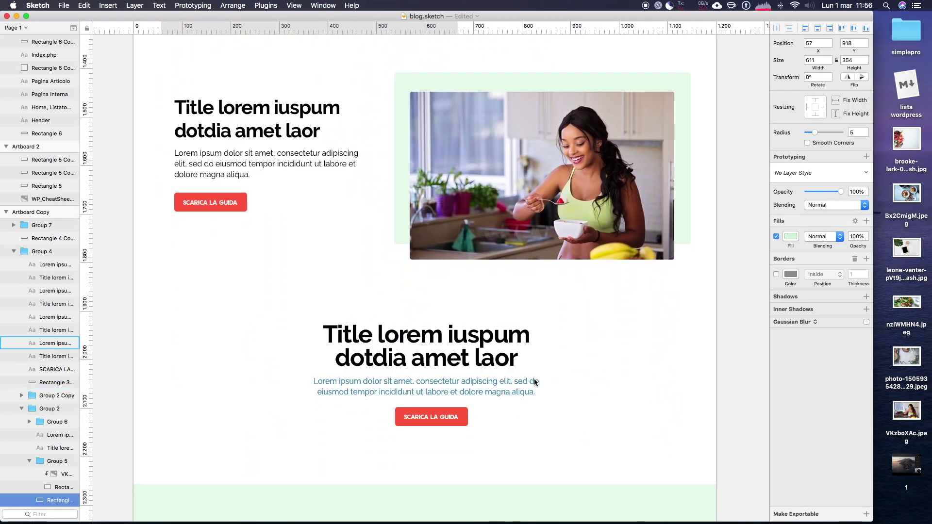
key("ctrl+Left")
key("ctrl+Left")
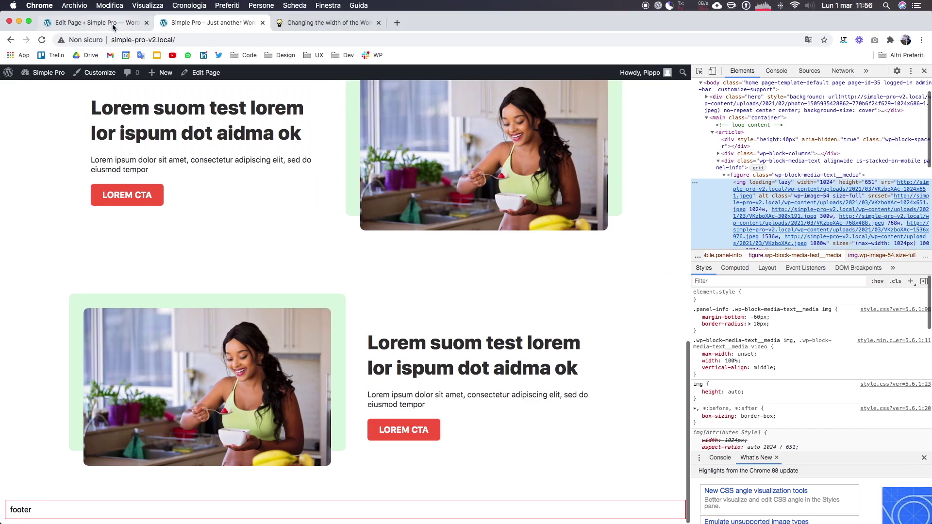
key("ctrl+shift+Tab")
Insert a Spacer and a Heading block below the last Media & Text panel, typing 'Lorum'
scroll(395, 251, "down", 3)
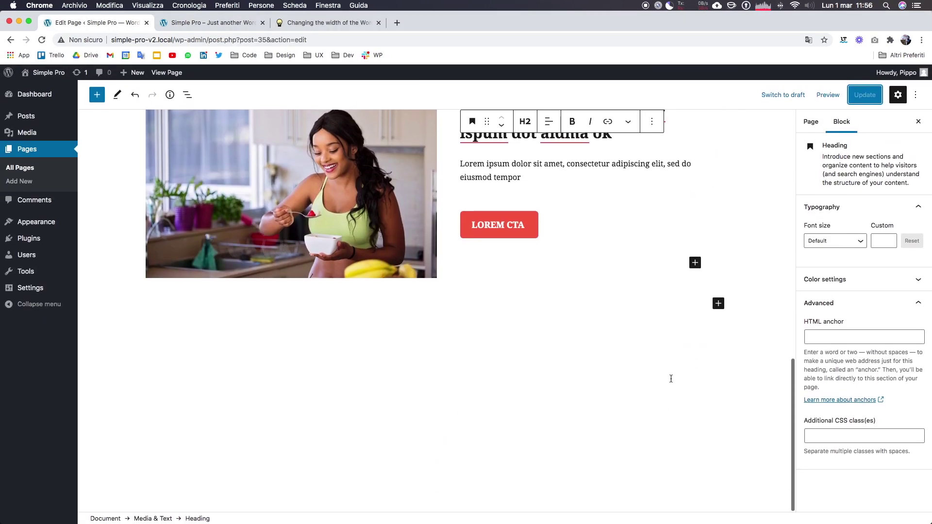
left_click(718, 304)
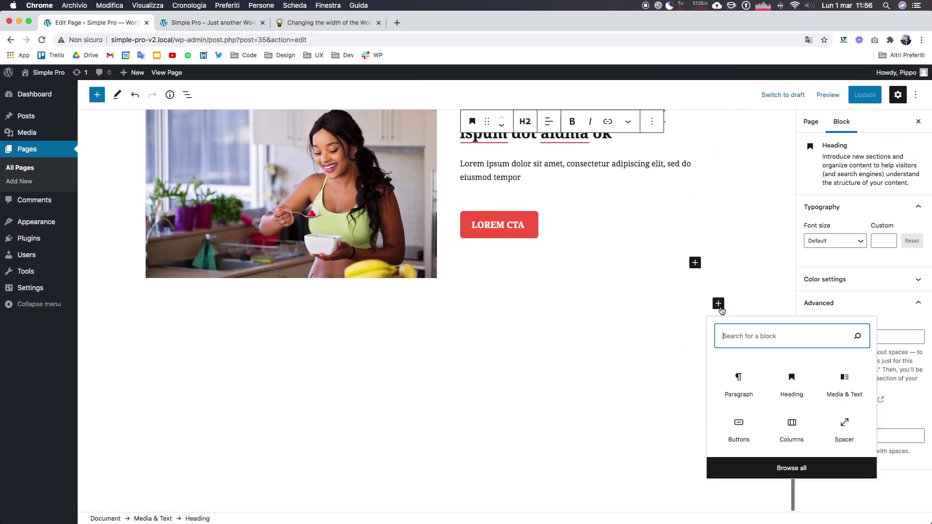
left_click(844, 427)
left_click(718, 362)
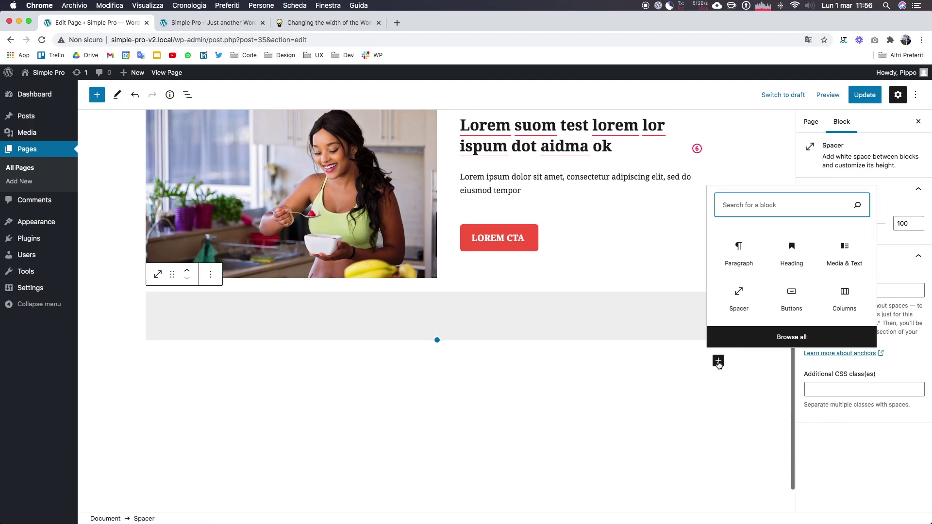
left_click(800, 259)
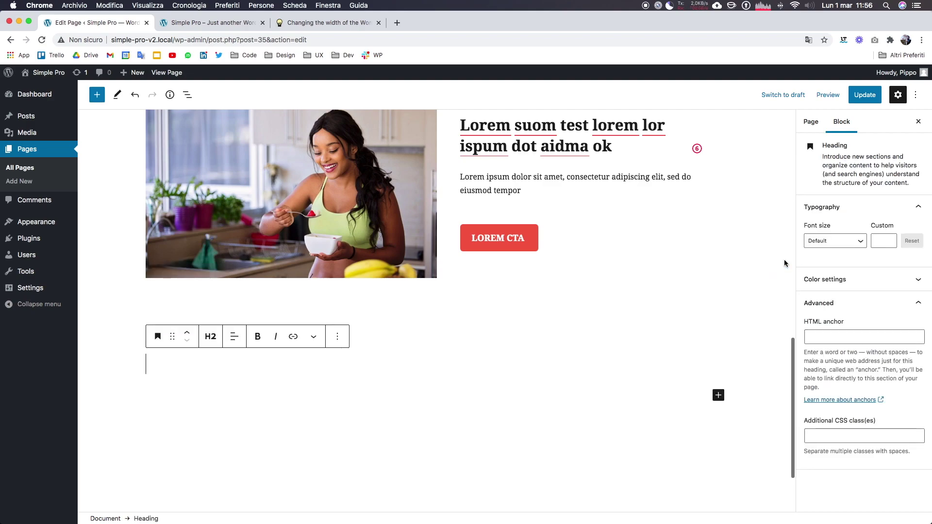
scroll(577, 307, "up", 3)
type("Lorem")
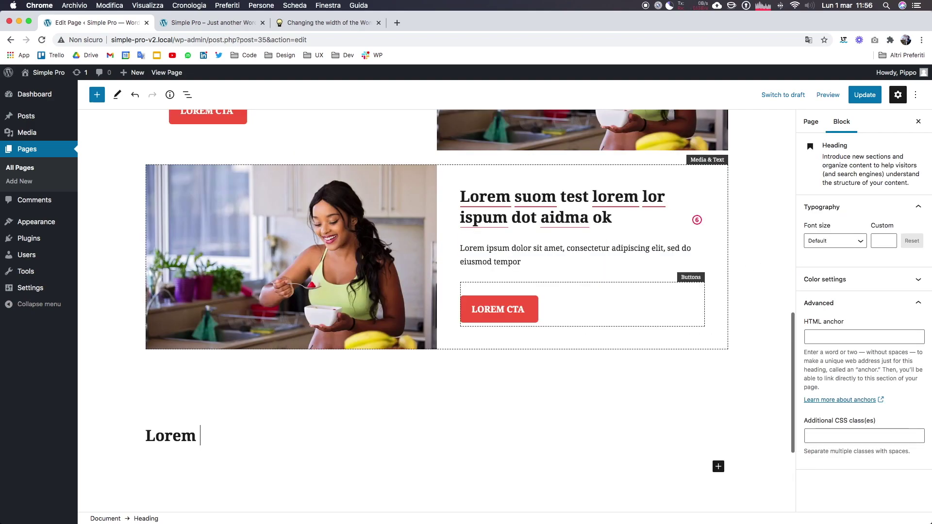
type("um do siam auh")
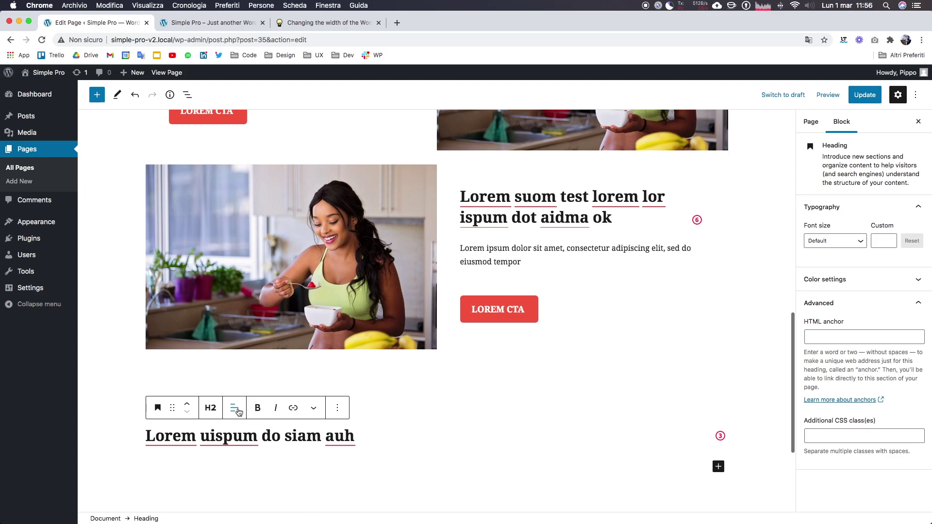
Center the closing heading and add a centered copy of the panel's lorem paragraph below it
left_click(241, 407)
left_click(265, 459)
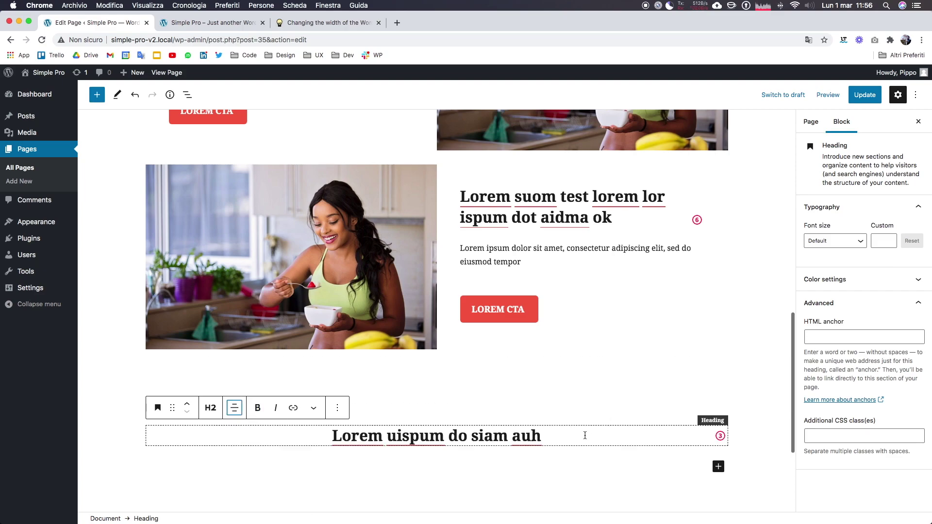
key("Return")
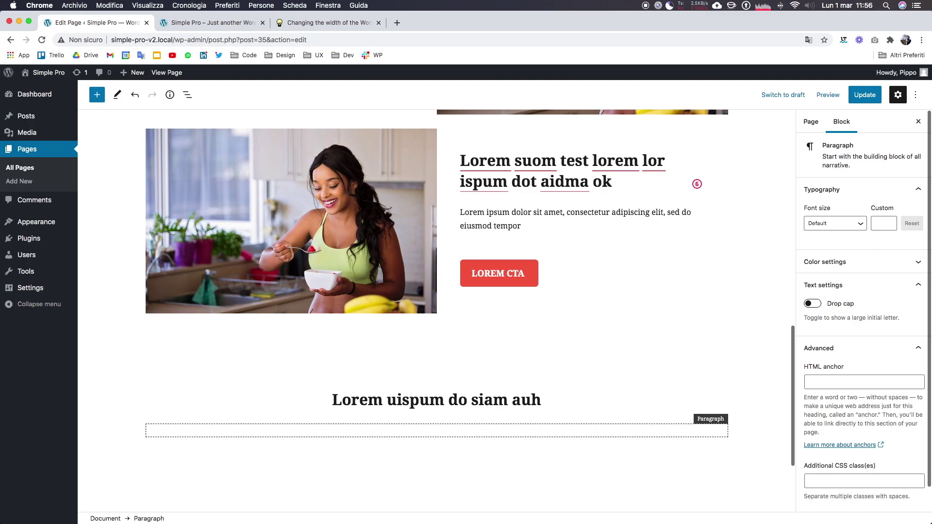
triple_click(475, 219)
key("super+c")
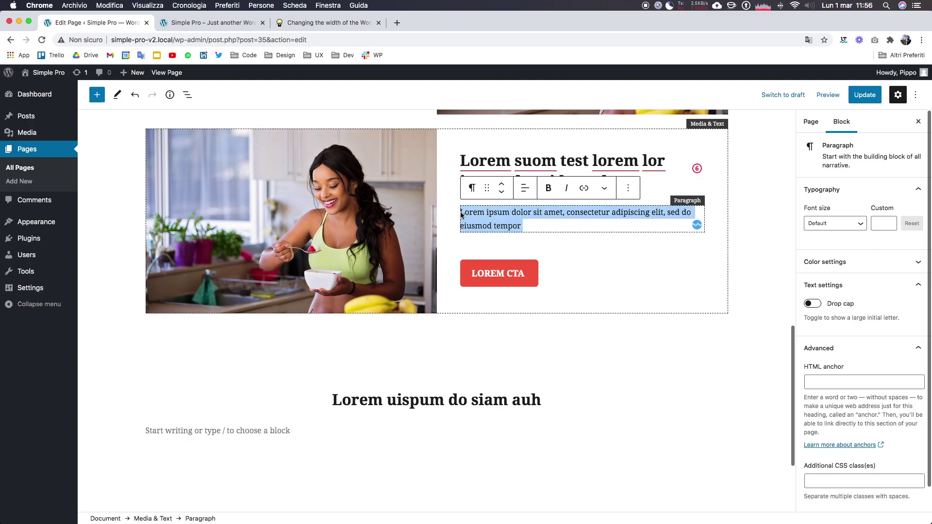
left_click(236, 455)
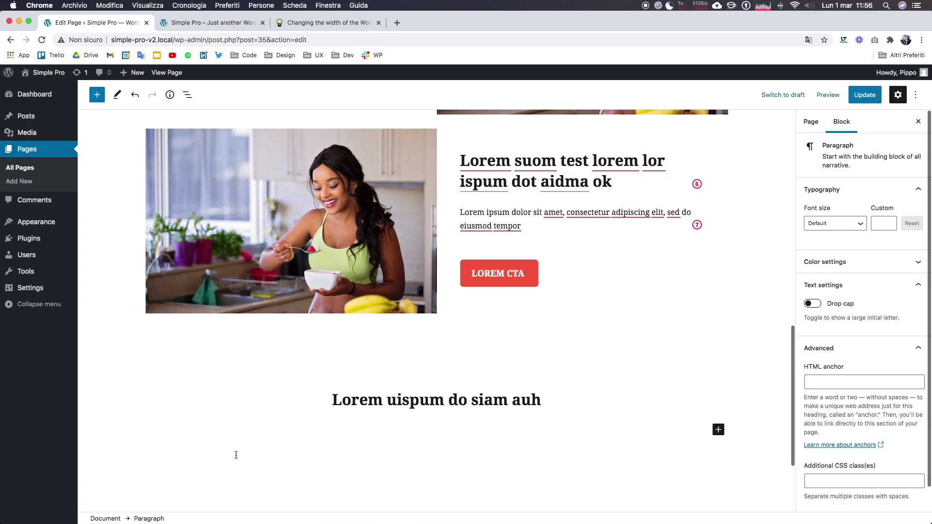
key("super+v")
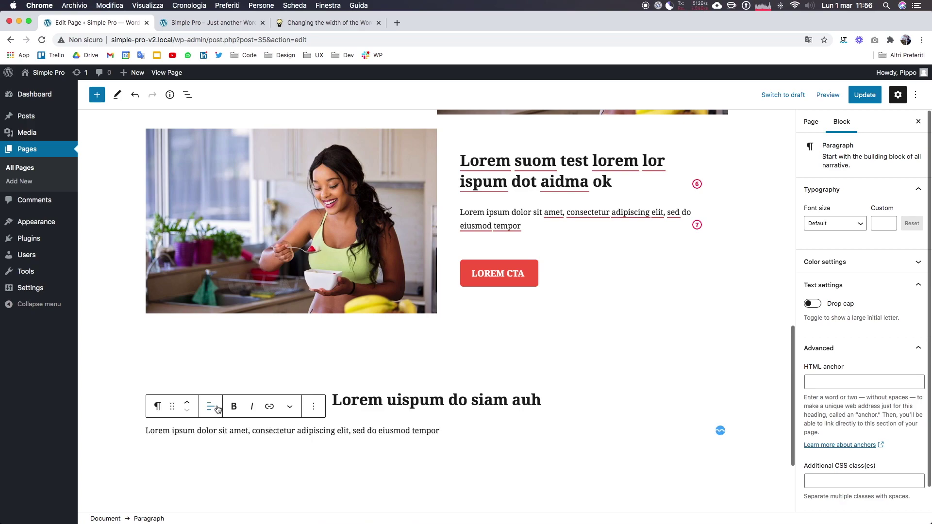
left_click(210, 406)
left_click(243, 458)
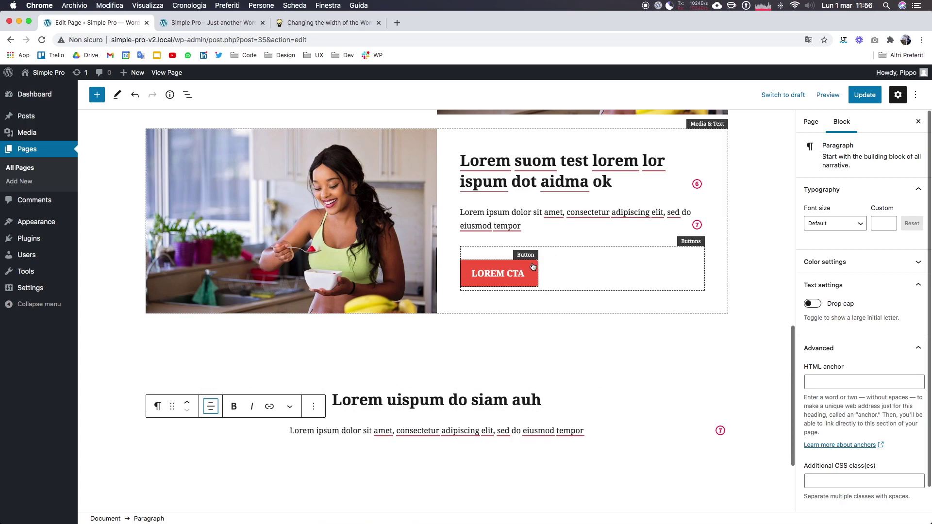
Duplicate the LOREM CTA button group, move it under the paragraph and center it
left_click(532, 267)
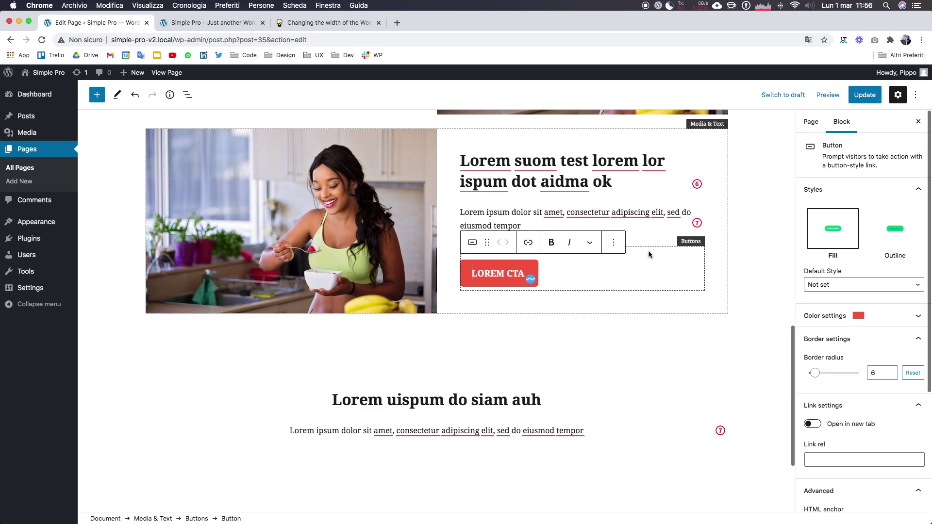
left_click(686, 248)
left_click(549, 229)
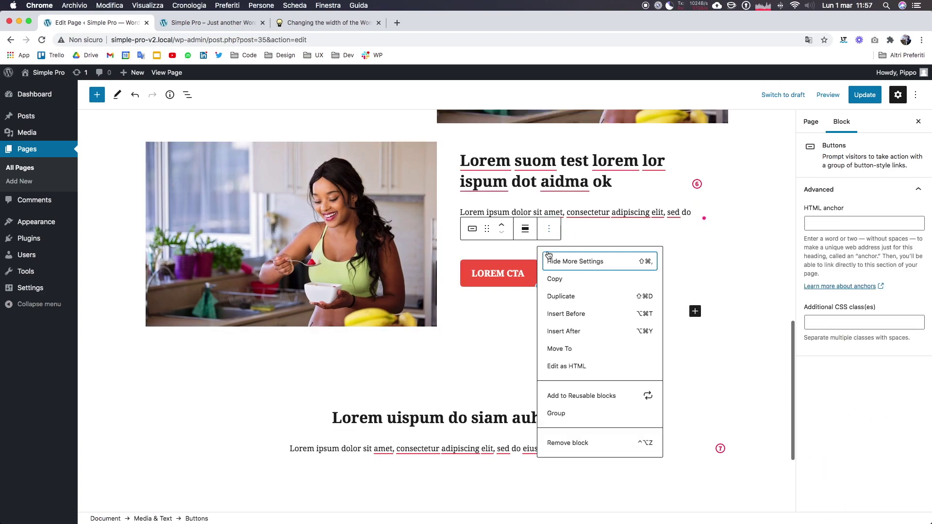
left_click(573, 304)
scroll(534, 219, "down", 4)
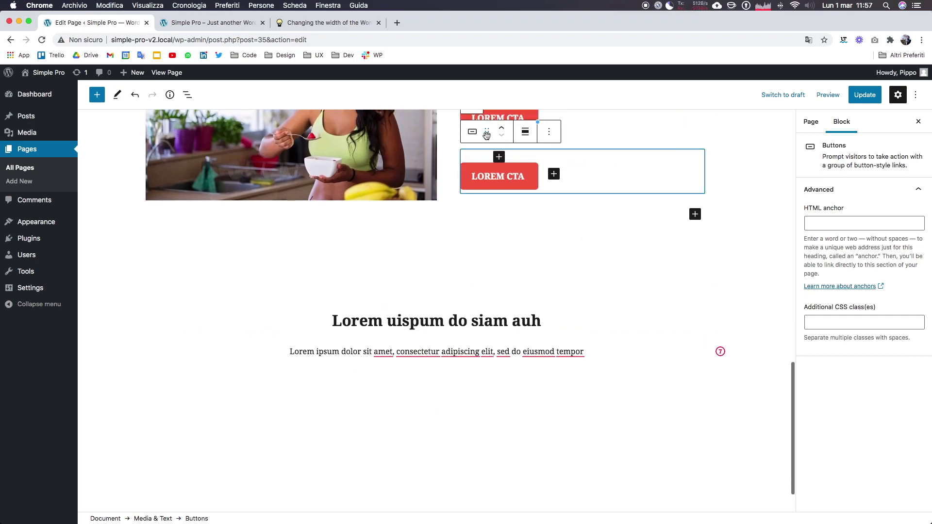
left_click_drag(486, 132, 440, 321)
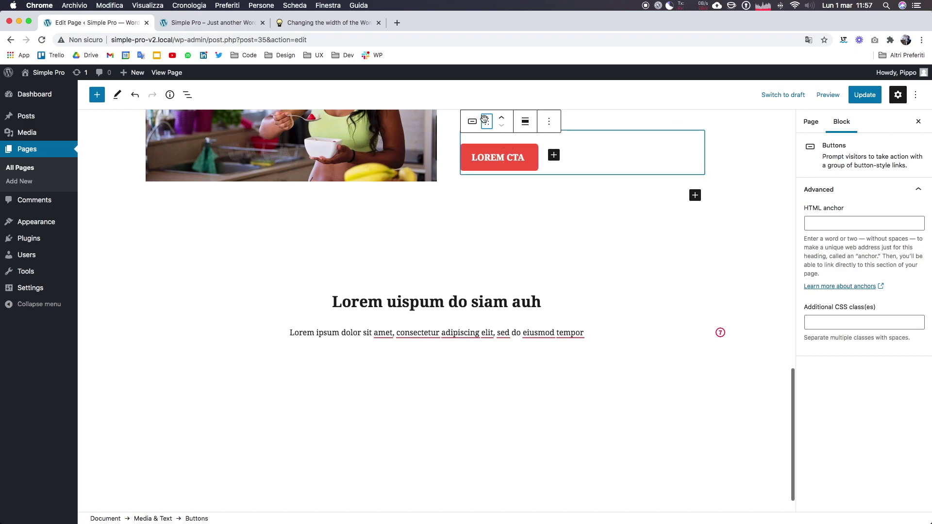
left_click_drag(468, 282, 466, 287)
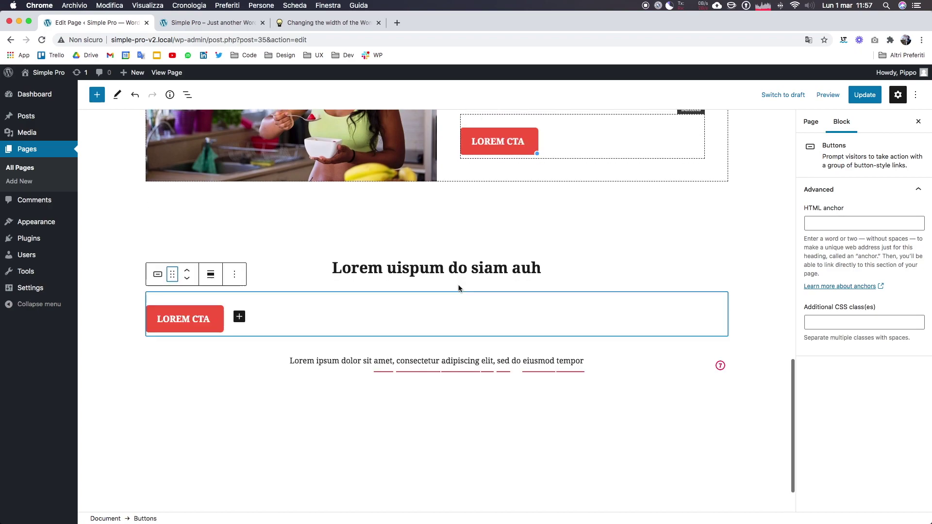
left_click(187, 277)
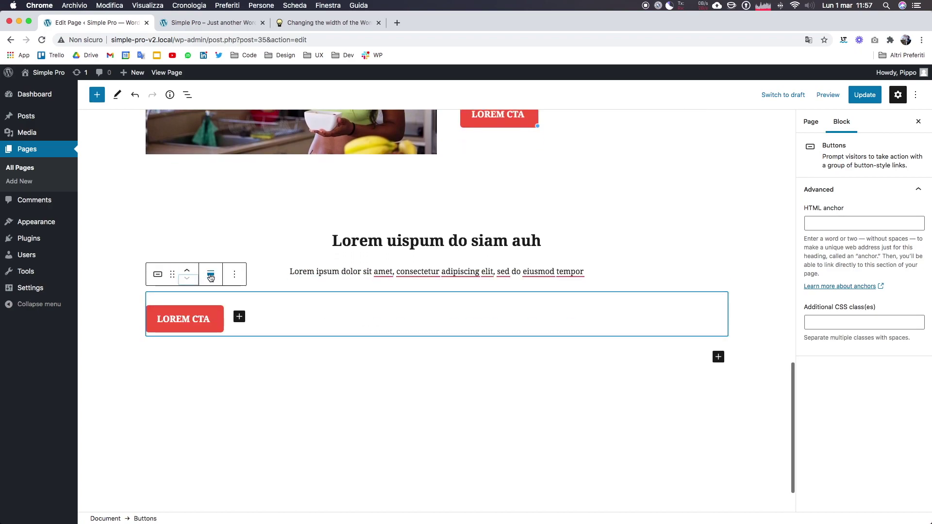
left_click(211, 275)
left_click(233, 324)
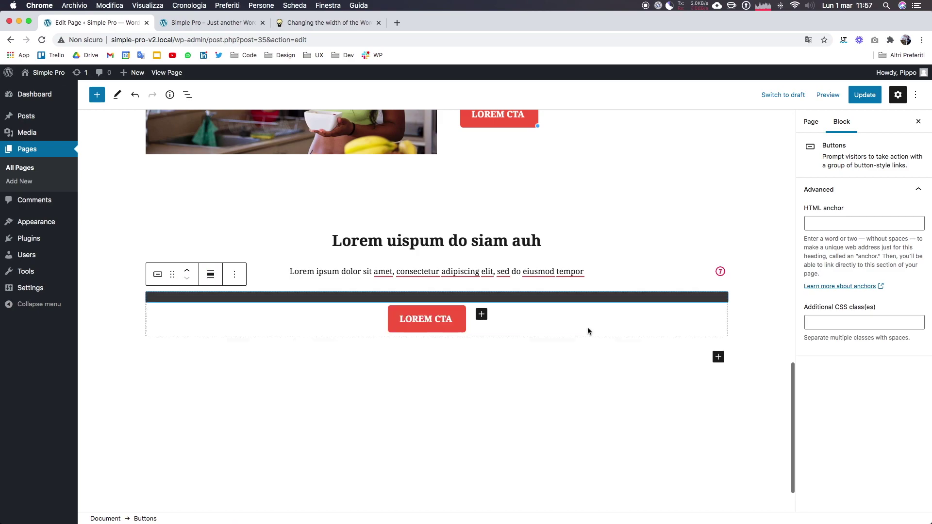
left_click(620, 408)
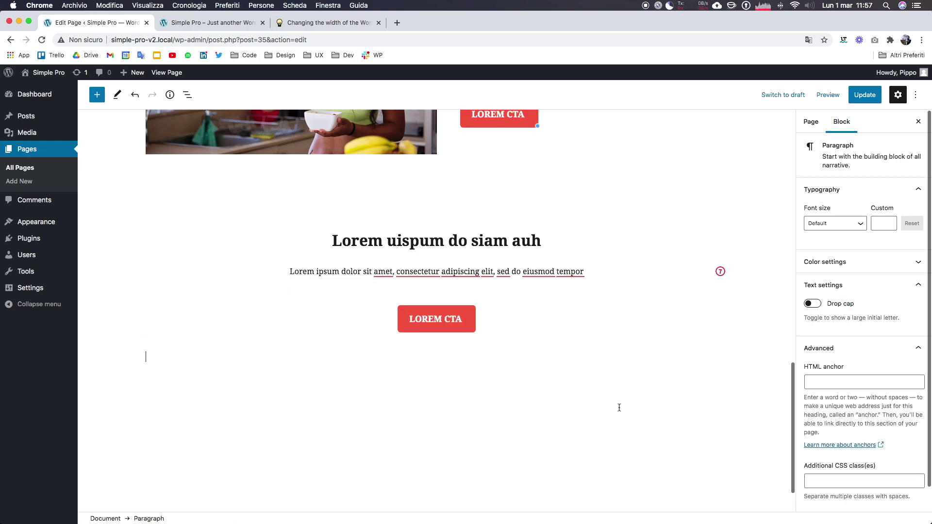
Save the page and reload the live view to check the new closing section
left_click(867, 102)
left_click(227, 24)
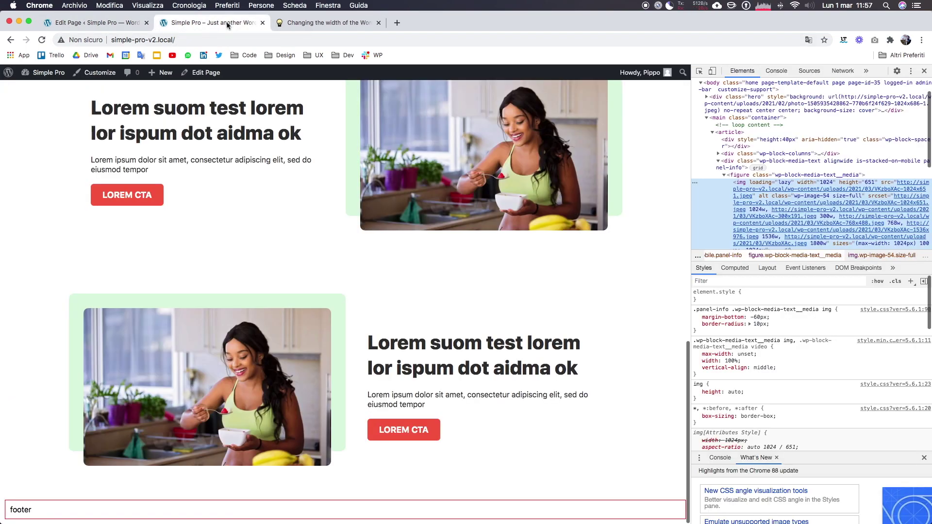
key("super+r")
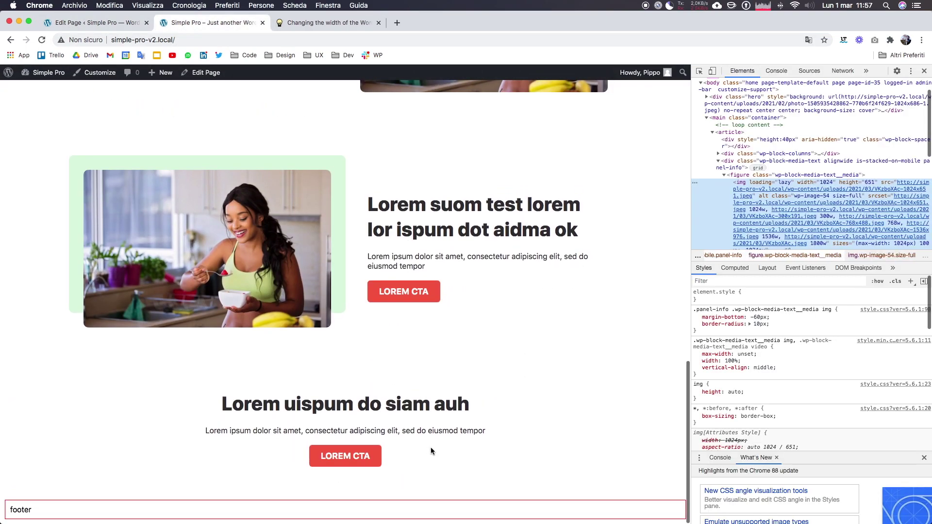
Give the closing heading a custom font size of 50
left_click(484, 240)
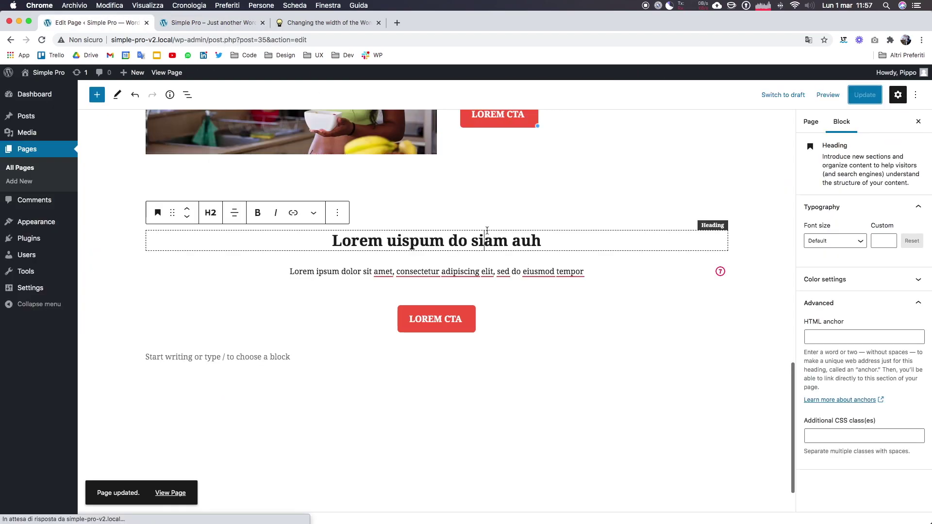
left_click(861, 244)
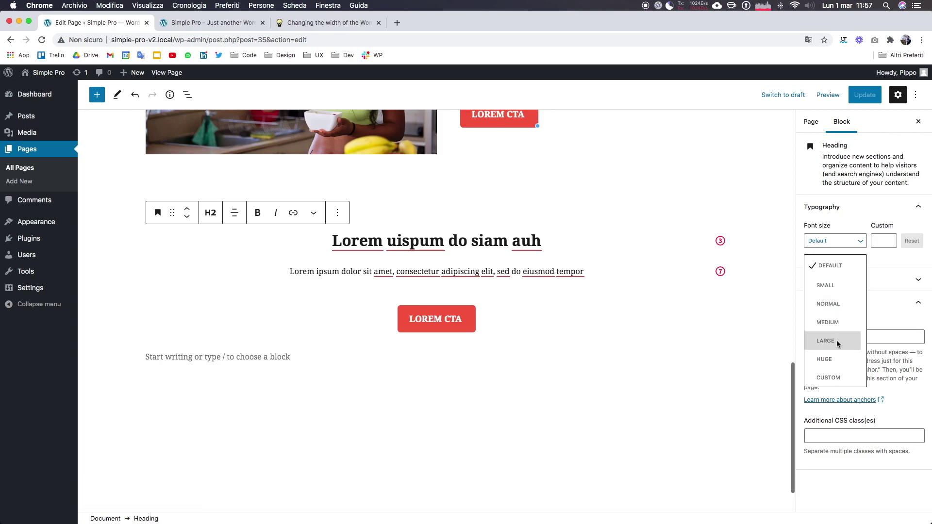
key("Escape")
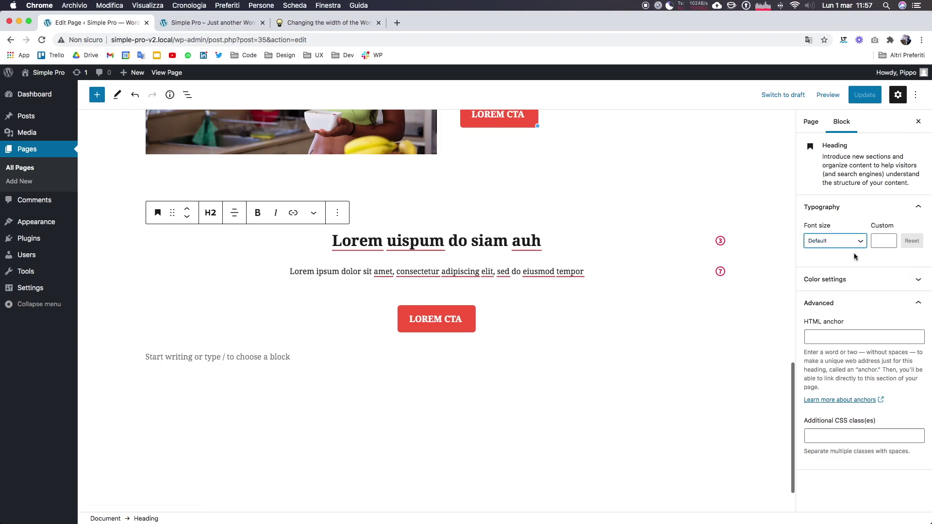
left_click(863, 240)
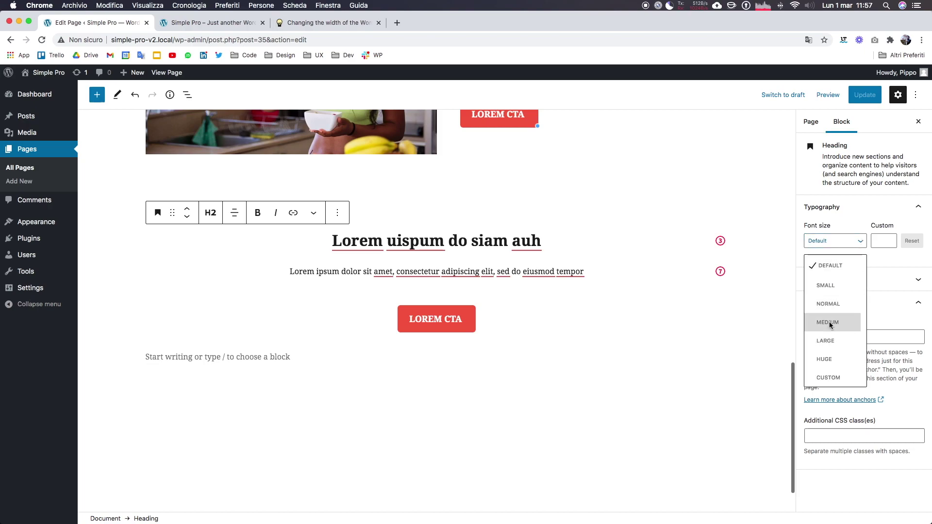
left_click(844, 265)
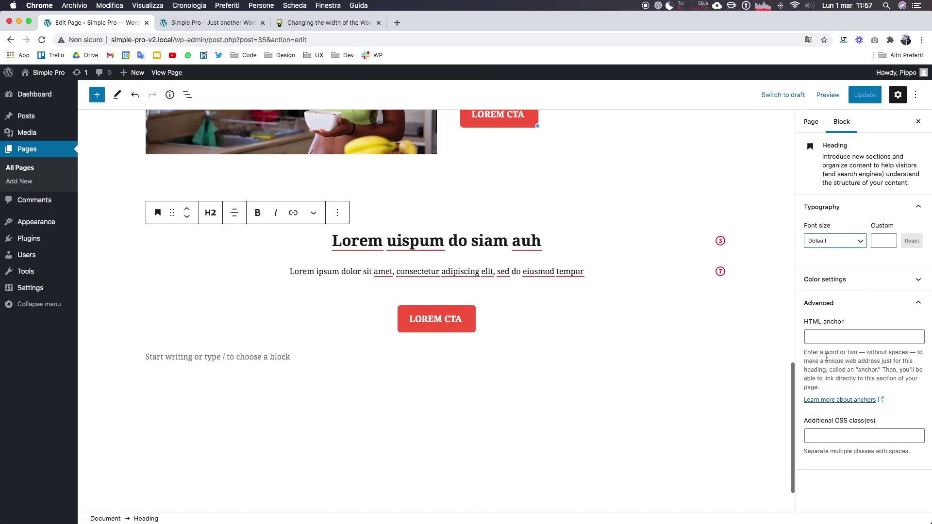
left_click(880, 241)
type("70")
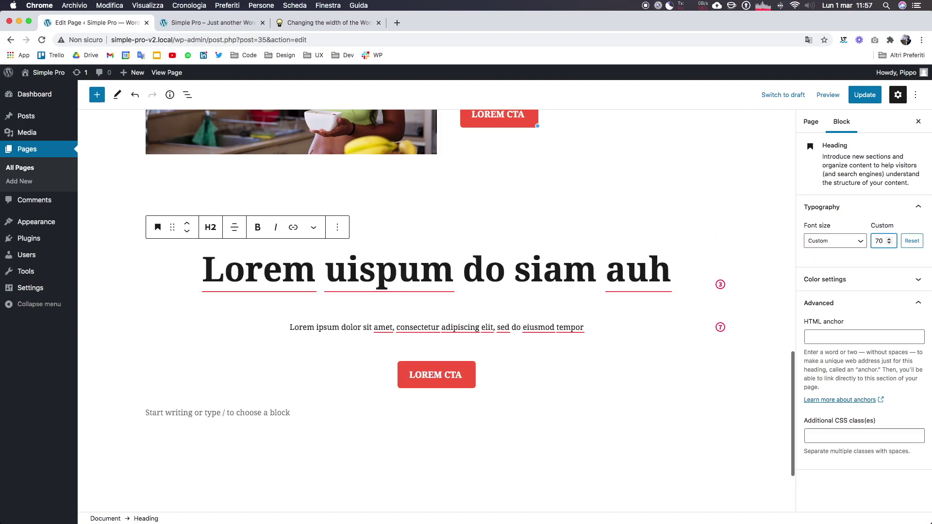
key("BackSpace")
key("BackSpace")
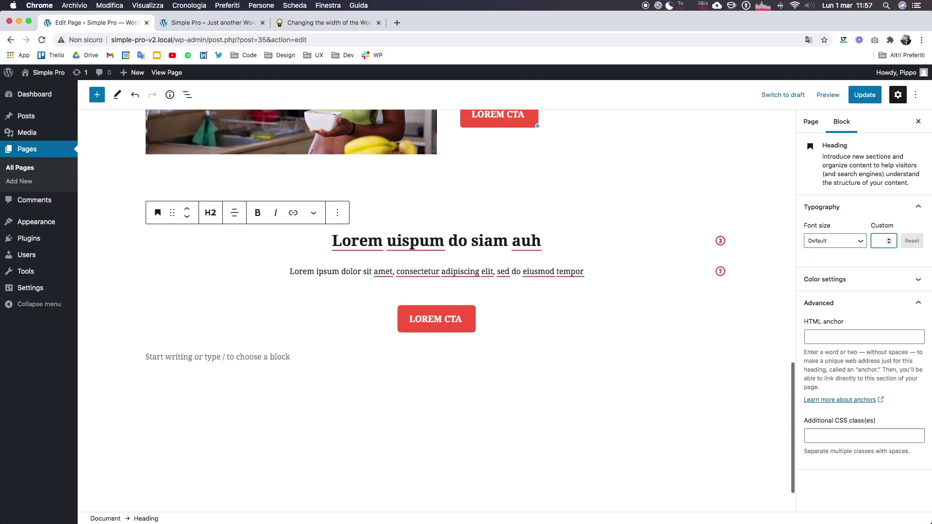
type("50")
Update the page and reload the live Simple Pro page to review the larger heading
left_click(861, 95)
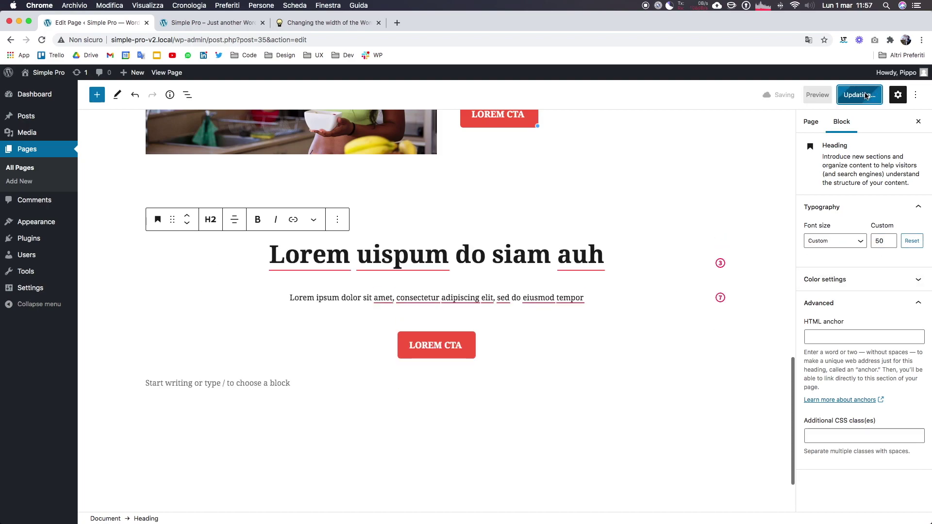
left_click(232, 25)
key("super+r")
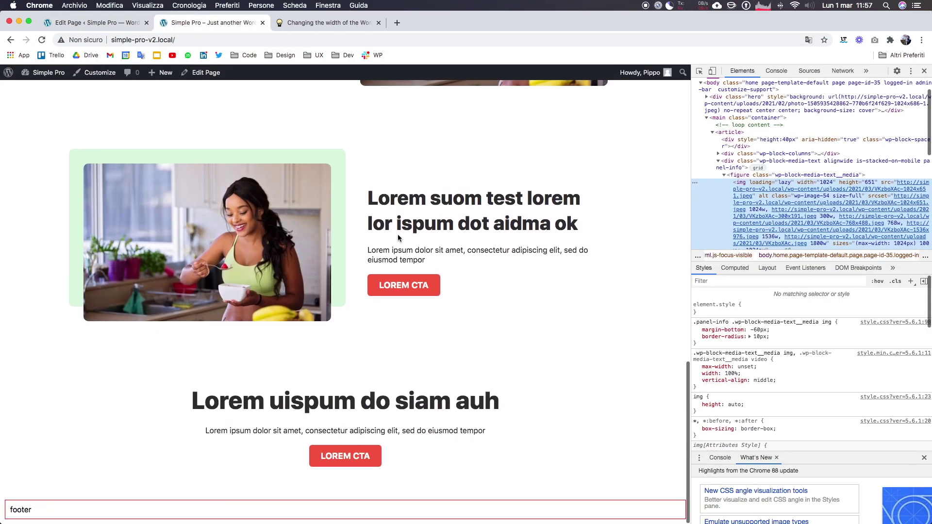
scroll(424, 334, "up", 10)
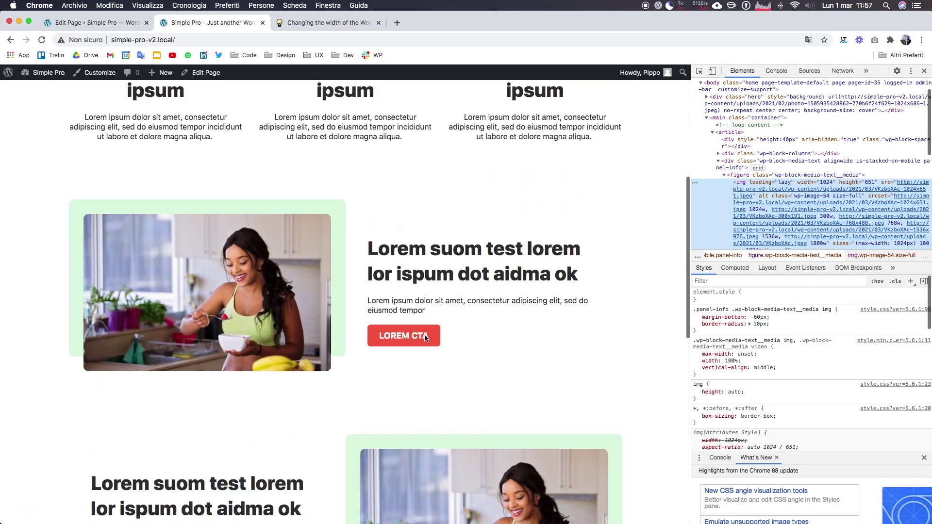
scroll(424, 337, "up", 5)
scroll(424, 337, "down", 1)
scroll(424, 336, "down", 6)
scroll(424, 337, "down", 2)
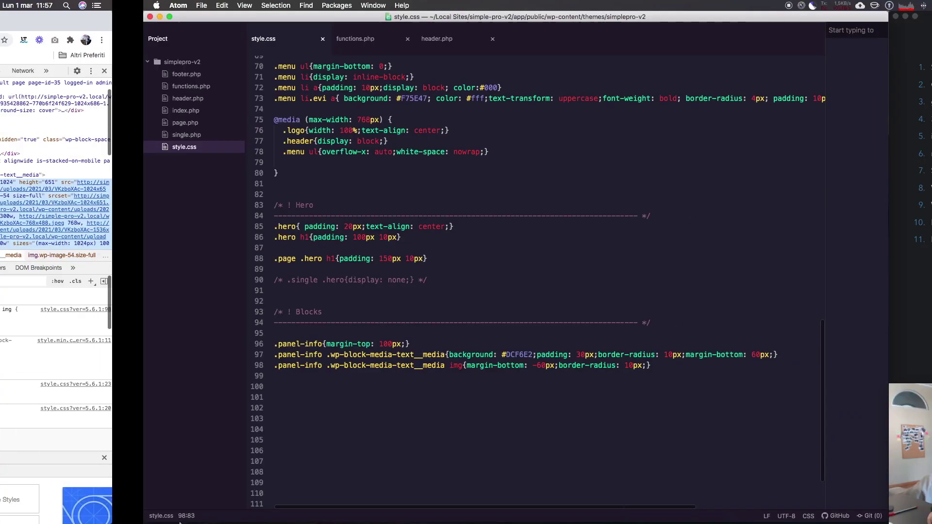
Move the .footer rule out of the Layout section to the end of style.css
scroll(378, 251, "up", 4)
scroll(383, 238, "up", 5)
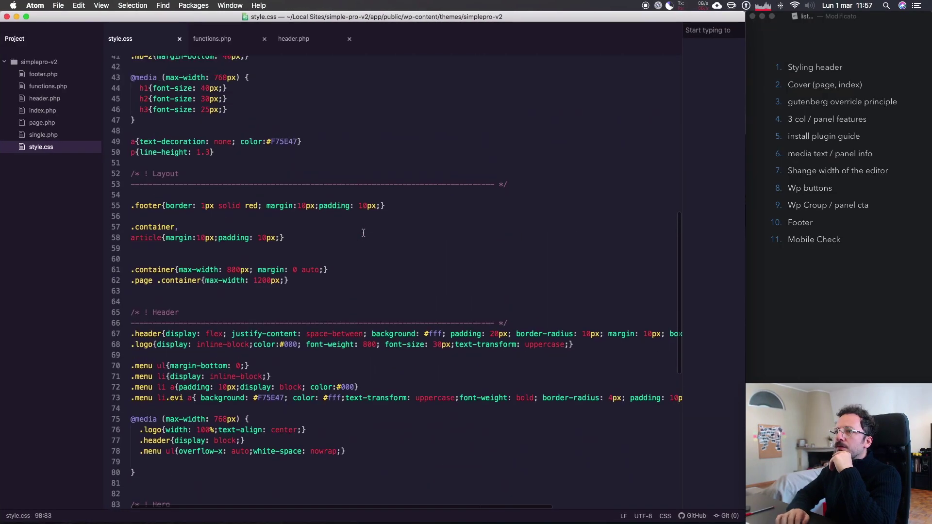
scroll(392, 217, "up", 1)
left_click_drag(392, 217, 111, 223)
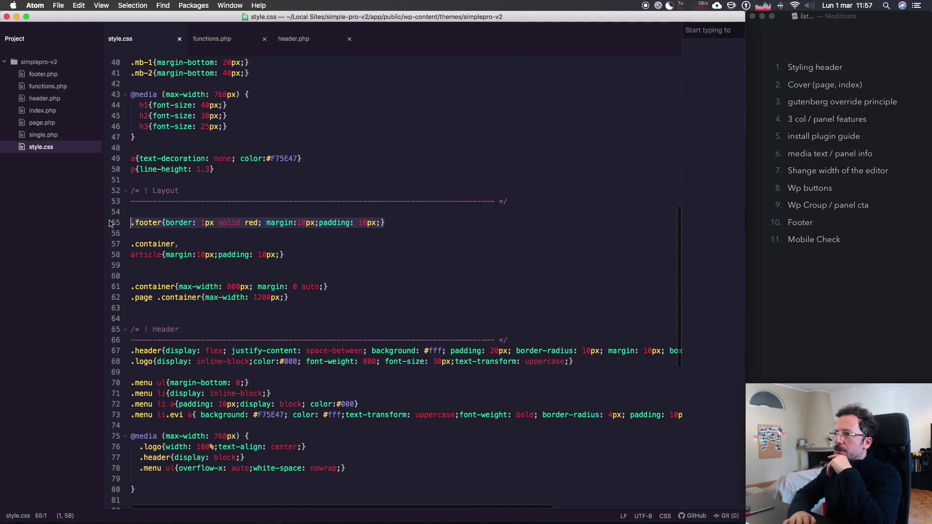
key("BackSpace")
key("BackSpace")
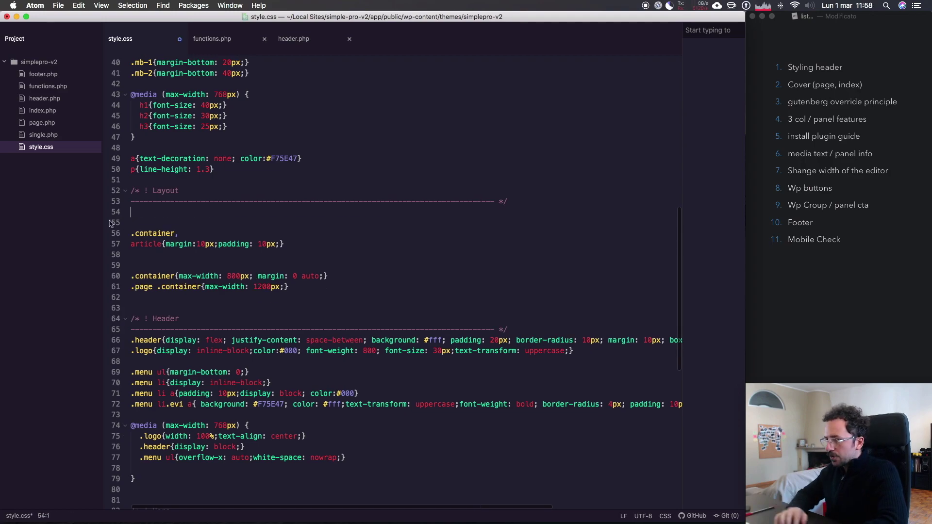
scroll(297, 402, "down", 7)
scroll(296, 402, "down", 5)
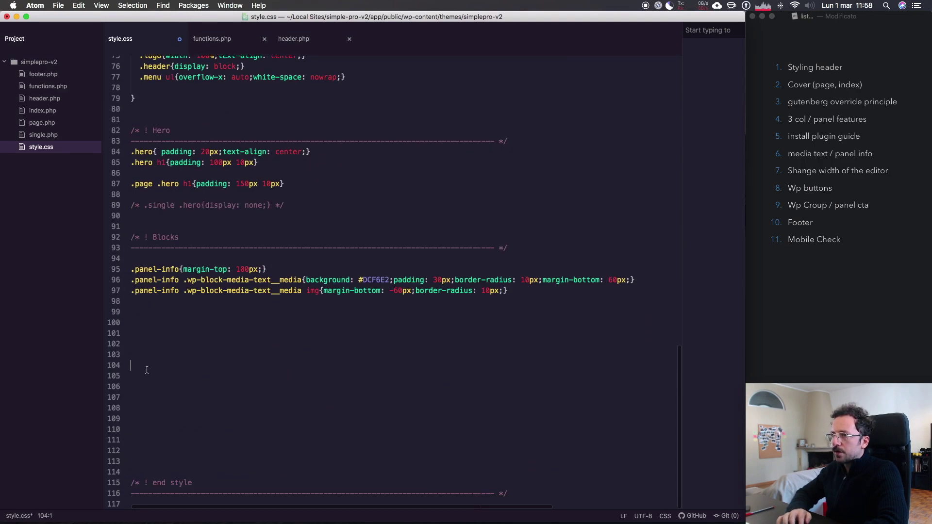
key("Return")
type(".footer{border: 1px solid red; margin:10px;padding: 10px;}")
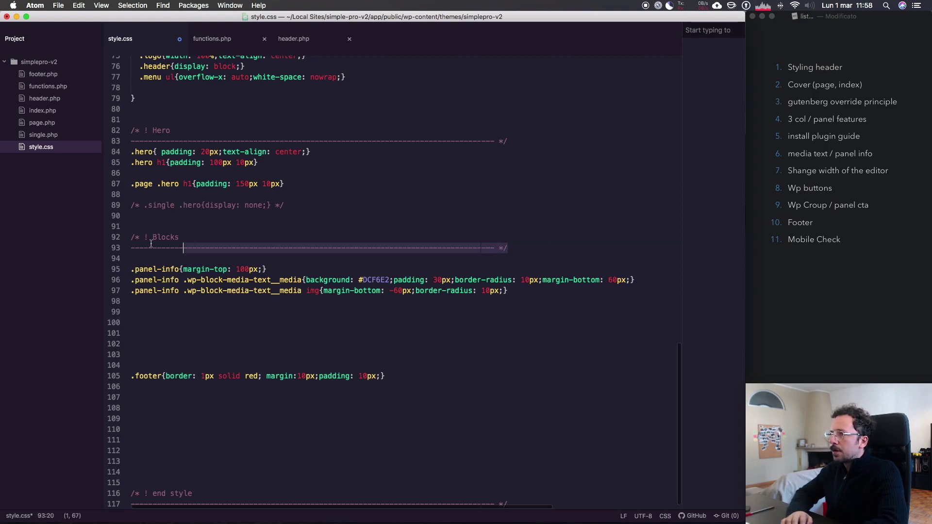
Add a copy of the section heading comment above .footer, renamed 'Footer'
left_click_drag(521, 243, 127, 237)
key("BackSpace")
key("super+z")
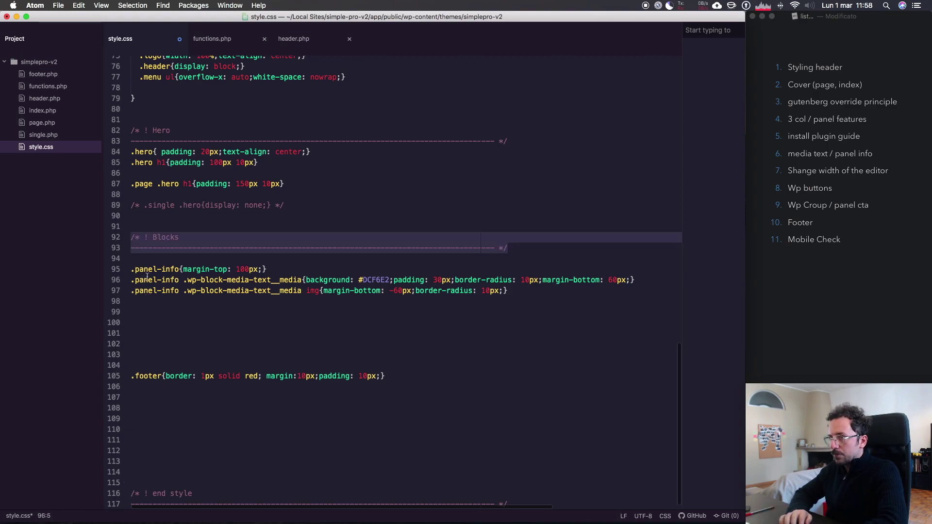
left_click(146, 354)
key("super+v")
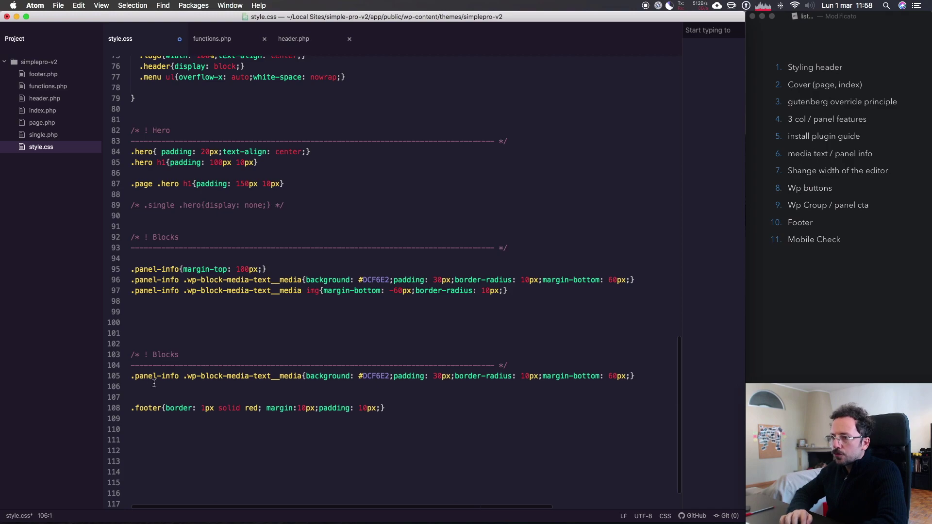
left_click_drag(132, 378, 149, 398)
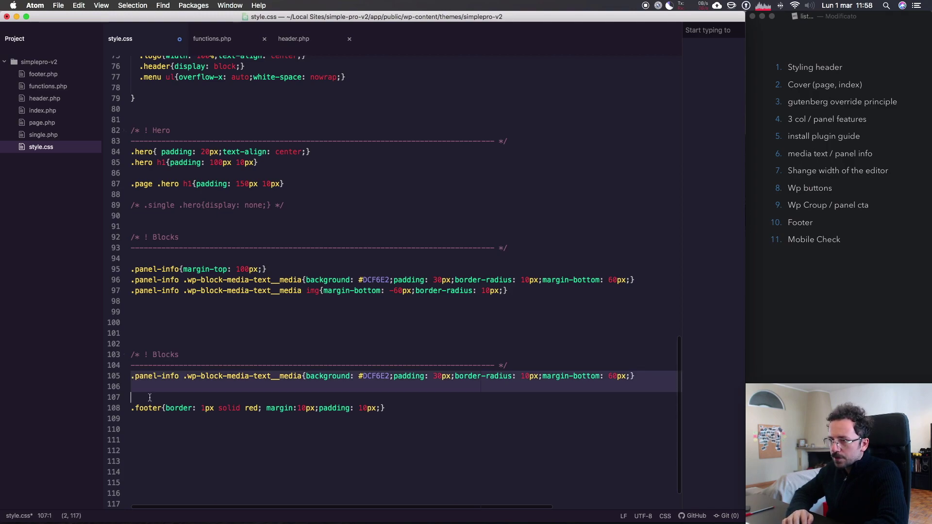
key("BackSpace")
double_click(164, 354)
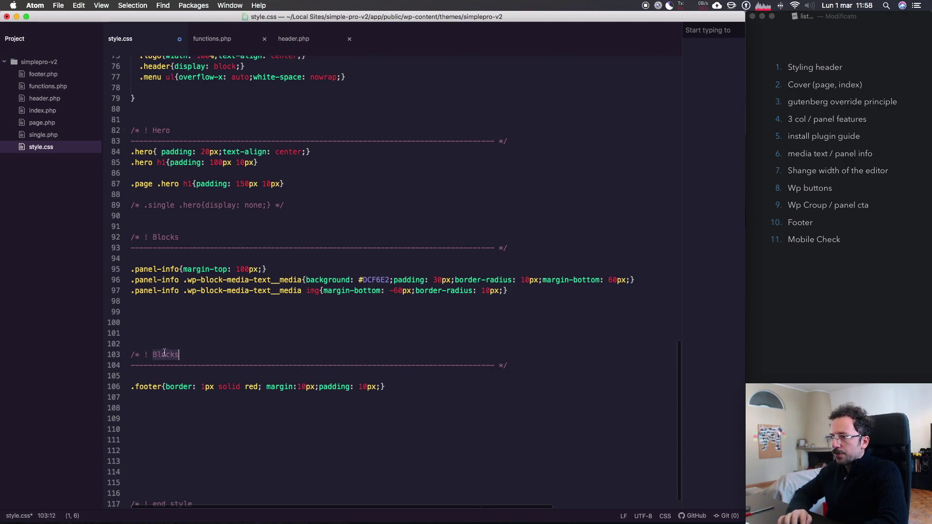
type("Footer")
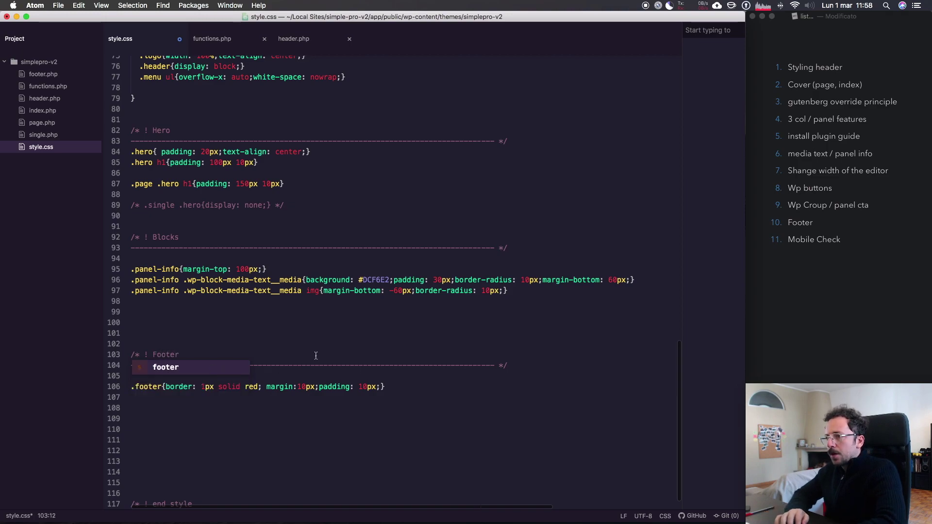
Replace the footer's red border with background #eee and delete its margin declaration
left_click_drag(262, 387, 171, 384)
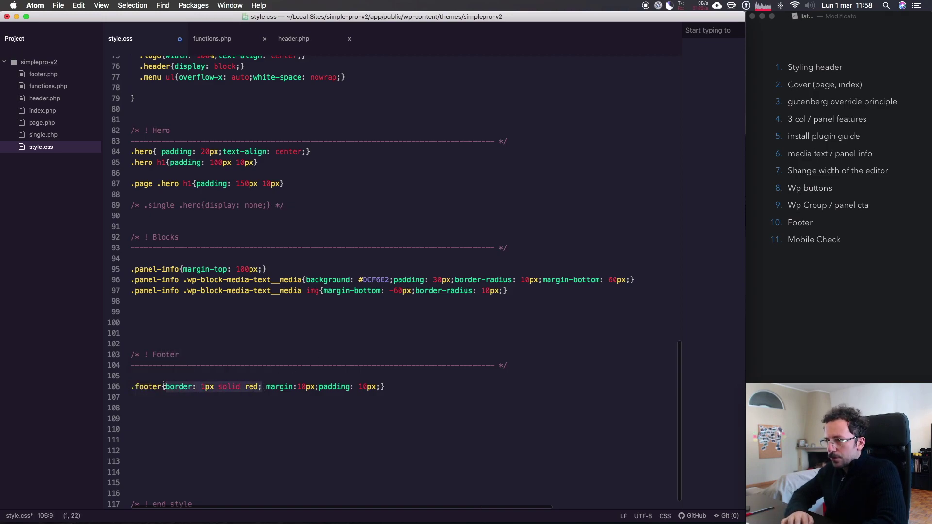
type("bg")
key("Tab")
type("eee")
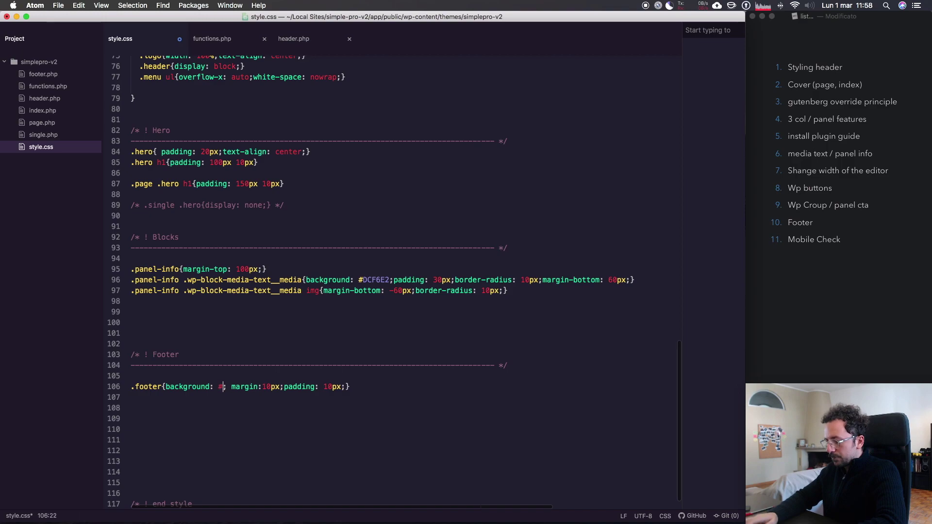
left_click(283, 397)
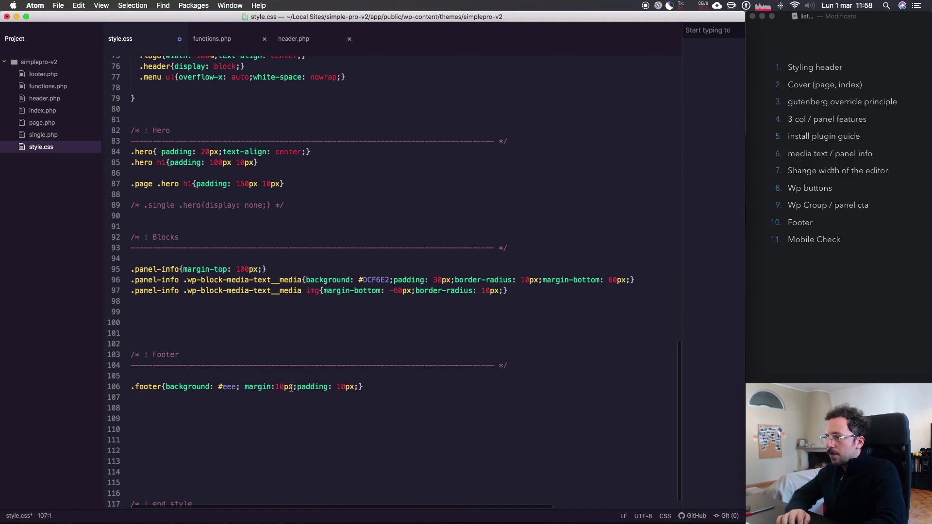
left_click_drag(297, 386, 244, 387)
key("BackSpace")
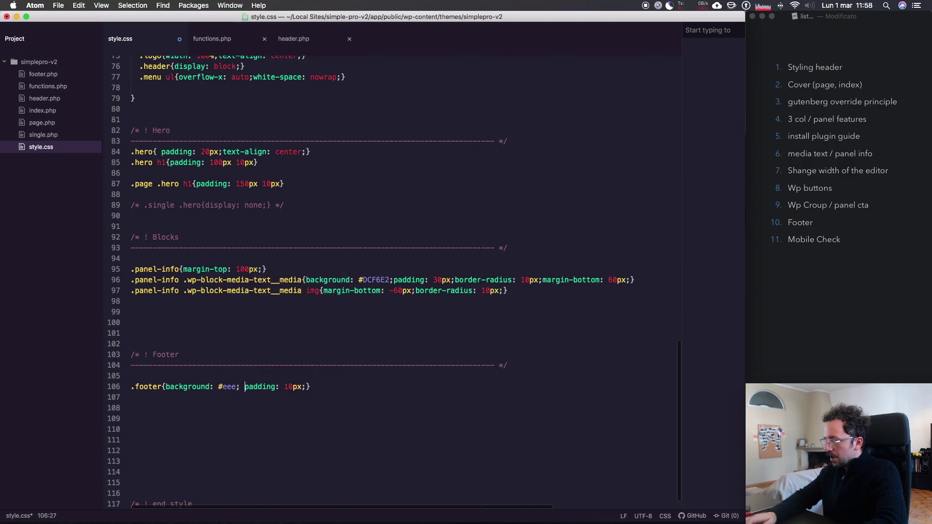
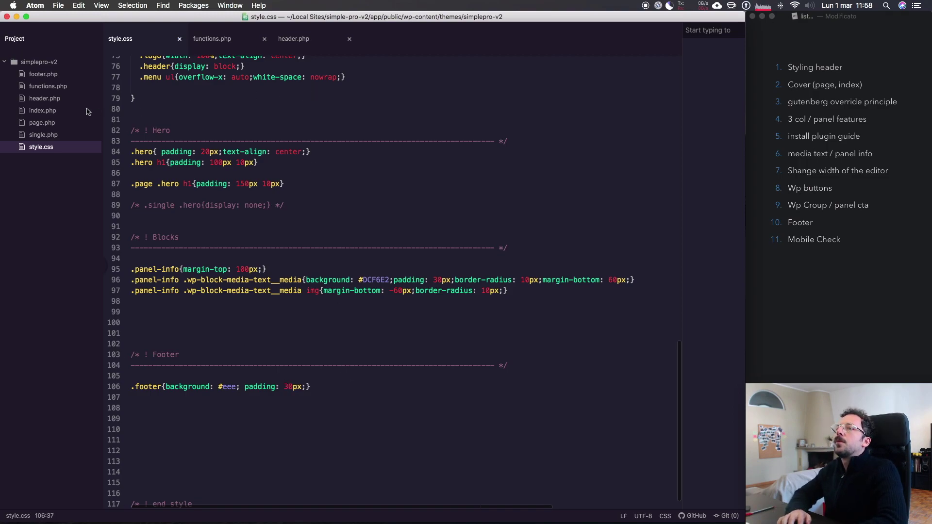
In footer.php, write 'Copyright – site title' plus a Privacy policy link to /privacy-policy, then save
left_click(49, 77)
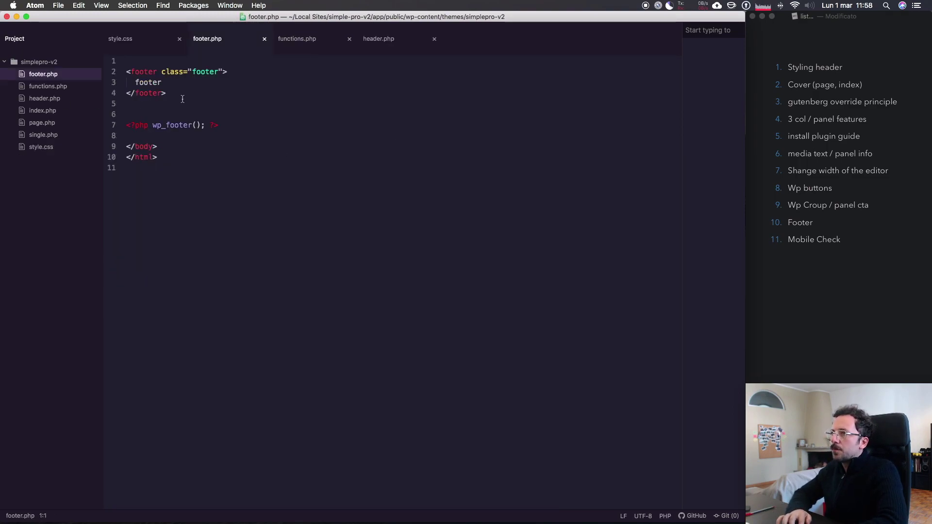
left_click(182, 82)
key("BackSpace")
key("BackSpace")
key("BackSpace")
key("BackSpace")
key("BackSpace")
key("BackSpace")
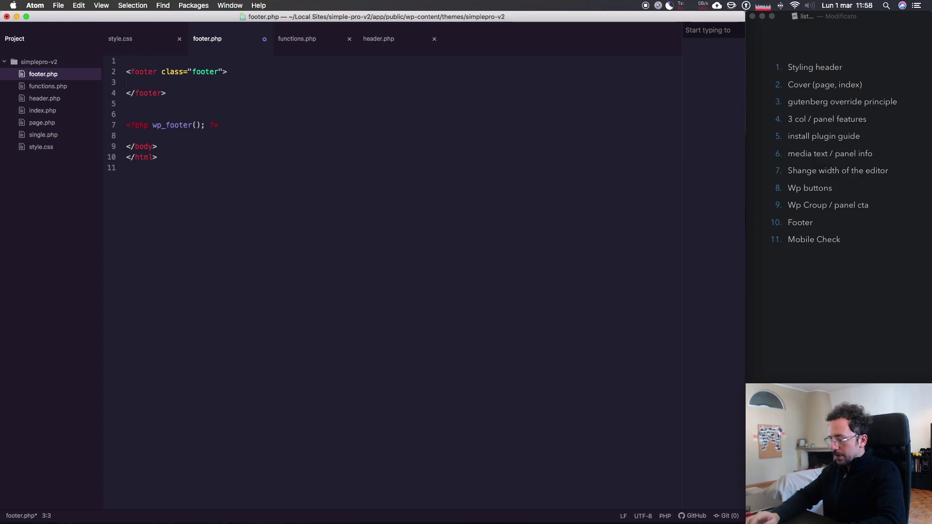
type("Copyright - ")
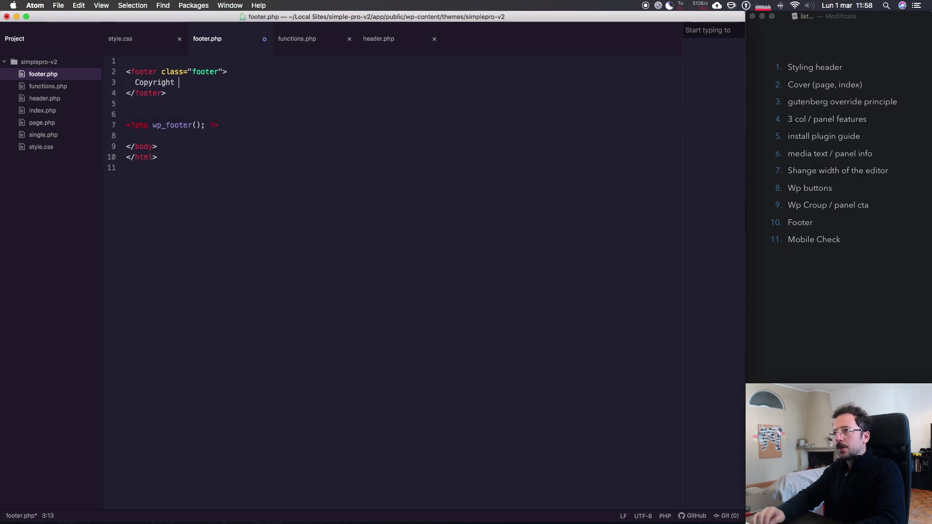
type("wp-")
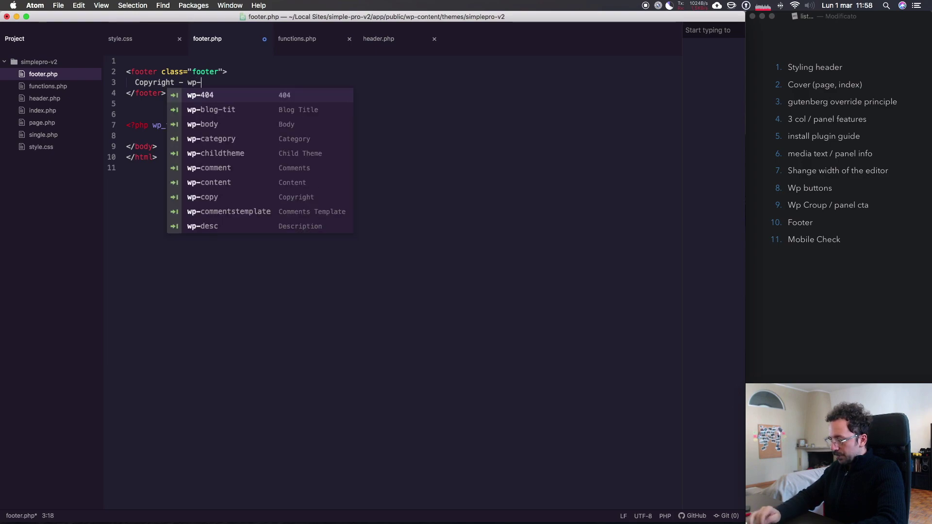
type("blo")
key("Return")
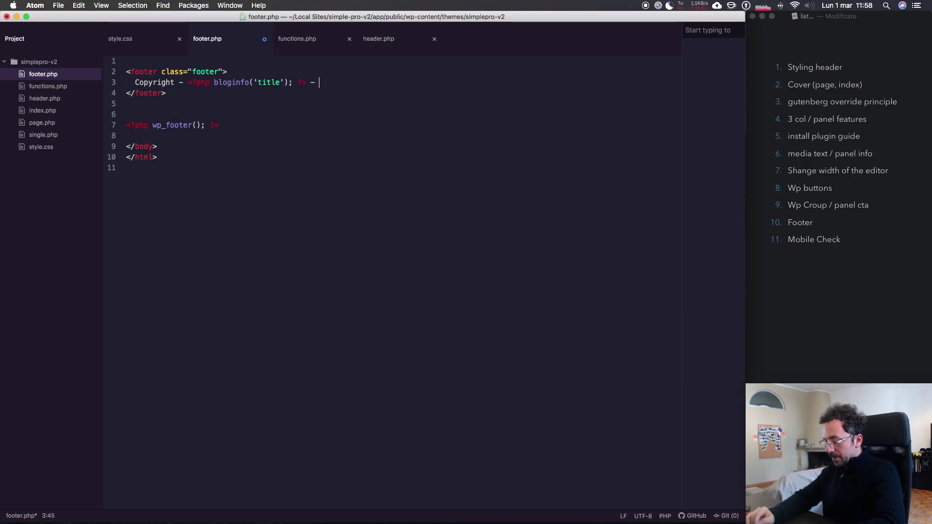
type("a")
key("Return")
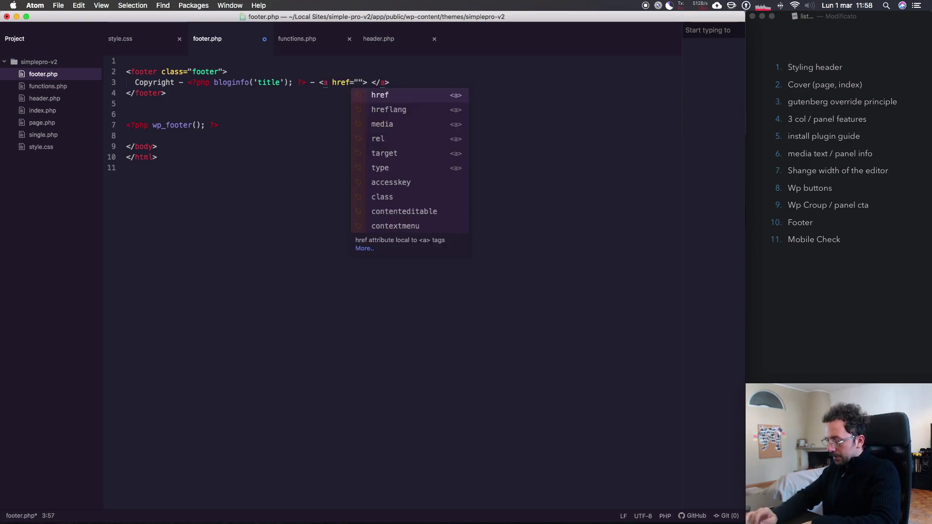
type("Pri")
type("vacy")
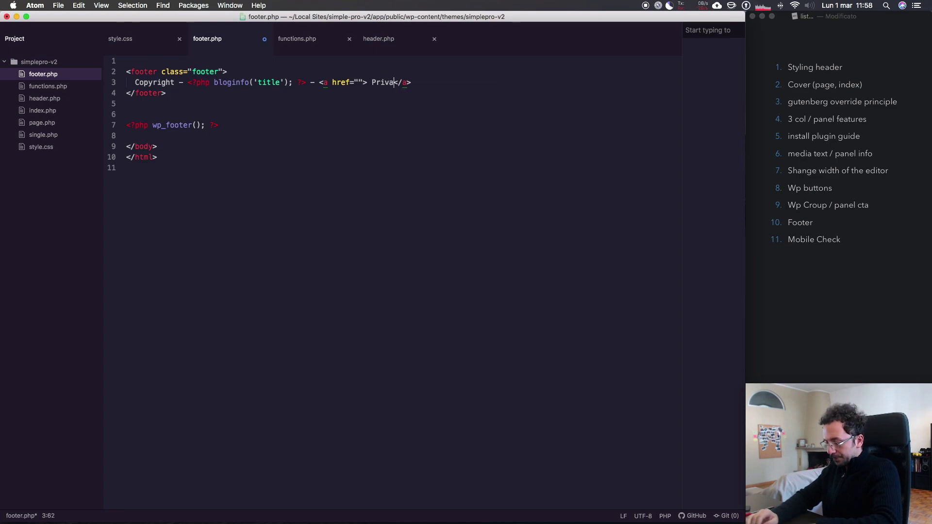
type(" policy")
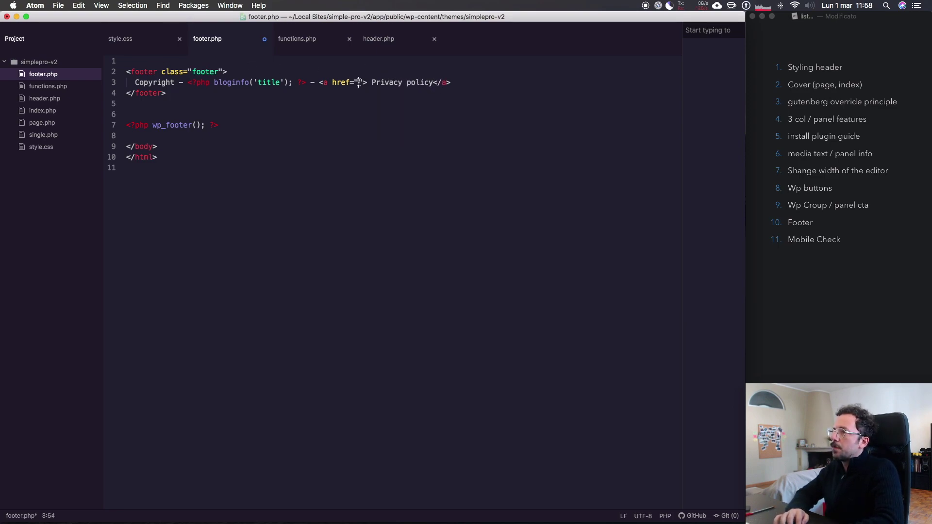
type("/ priva")
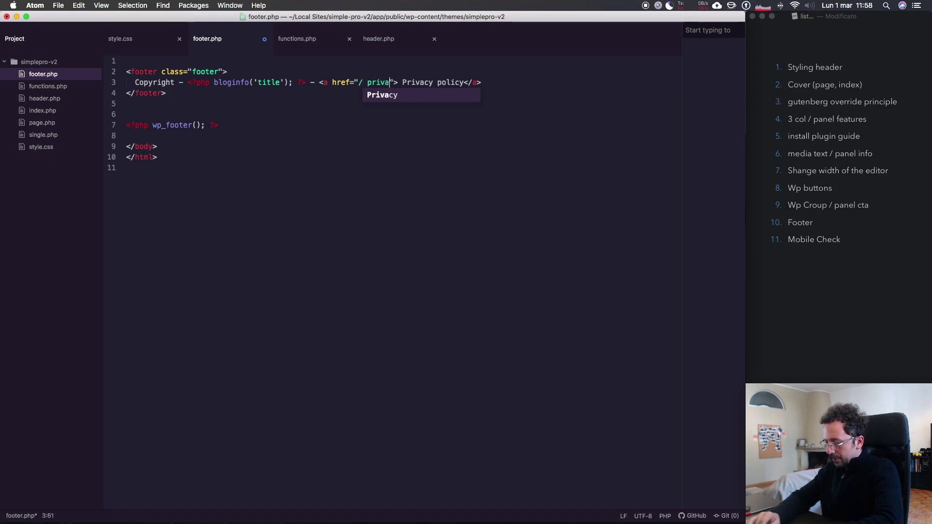
type("cy-poli")
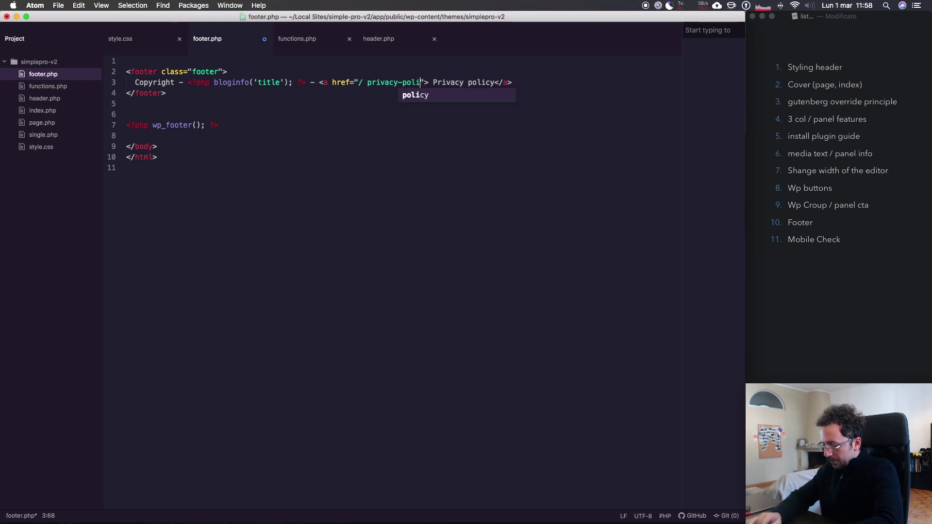
type("cy")
left_click(368, 82)
key("BackSpace")
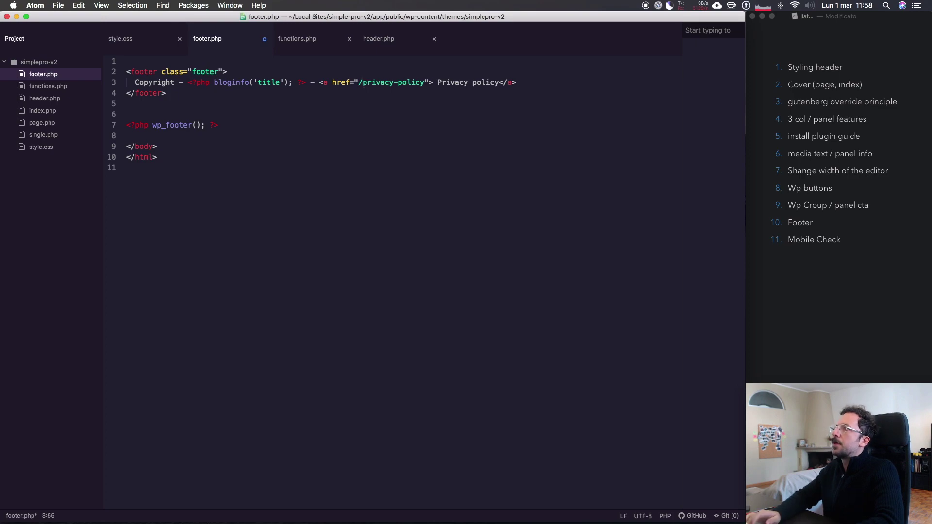
key("cmd+s")
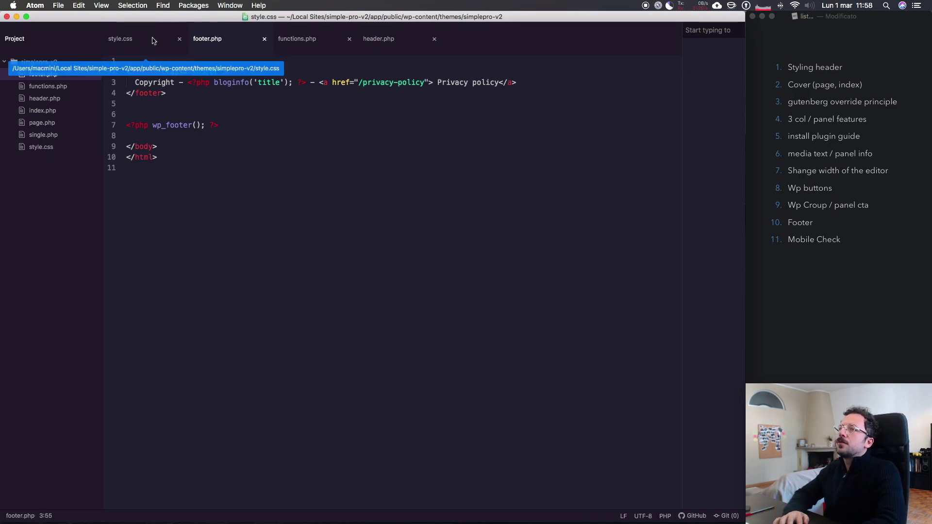
Add text-align: center; to the .footer rule in style.css
left_click(152, 38)
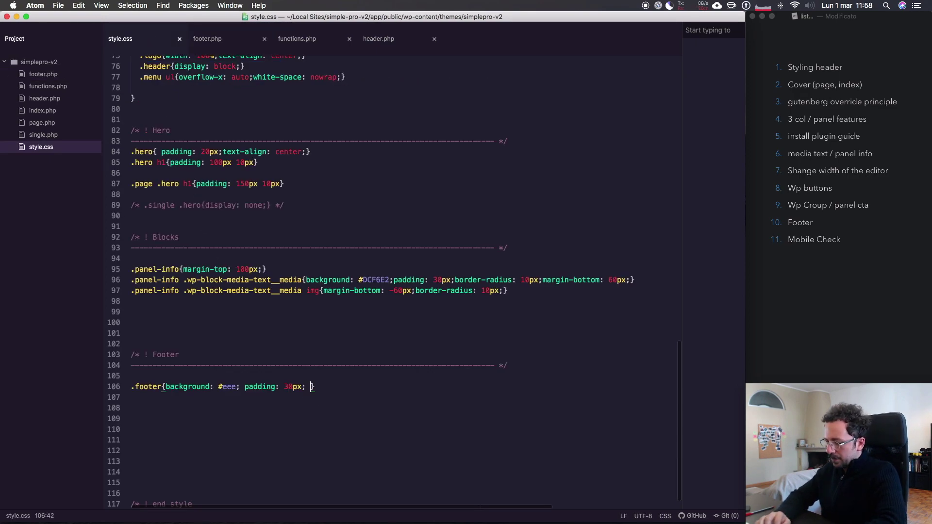
type("text-align: center;")
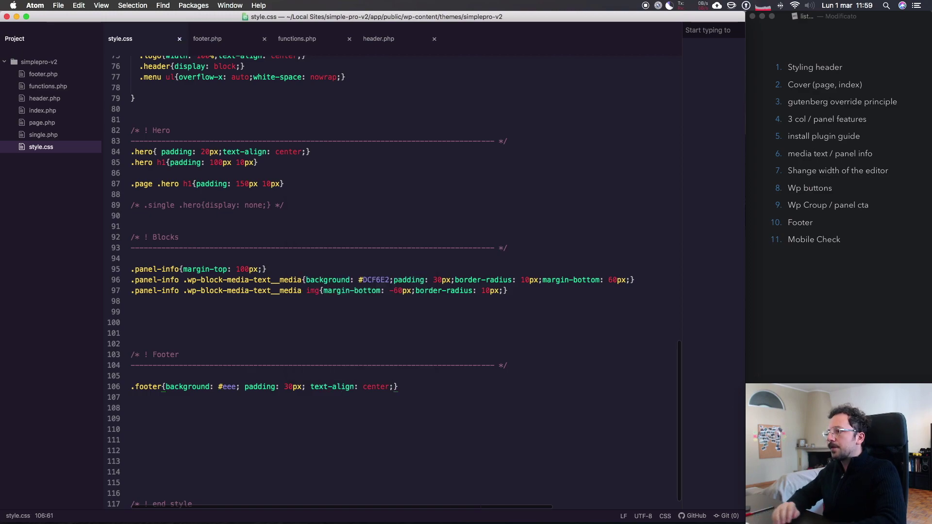
key("ctrl+Left")
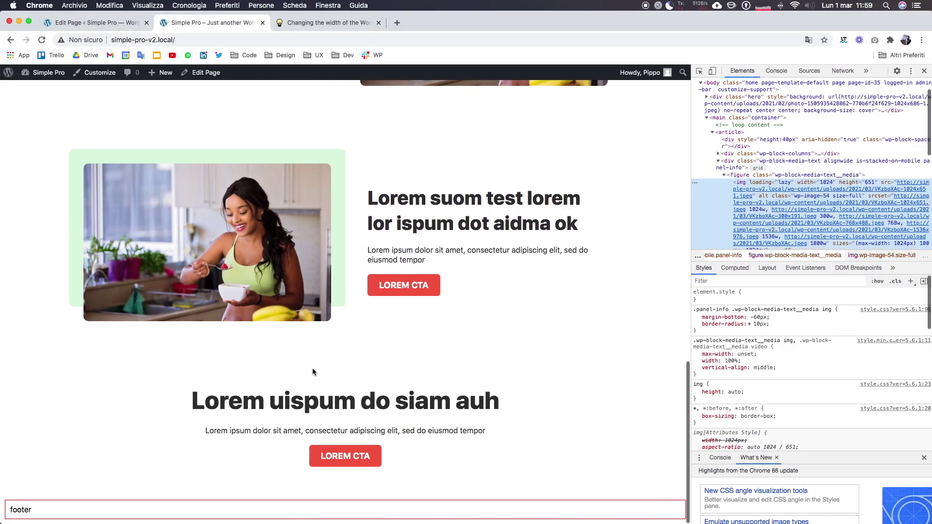
Reload the site to show the new copyright footer and close the developer tools
key("super+r")
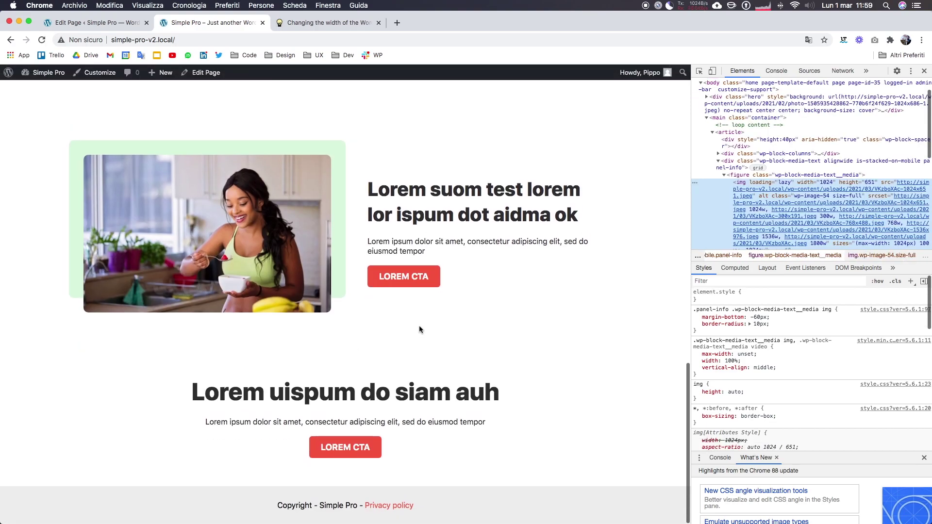
scroll(418, 325, "up", 15)
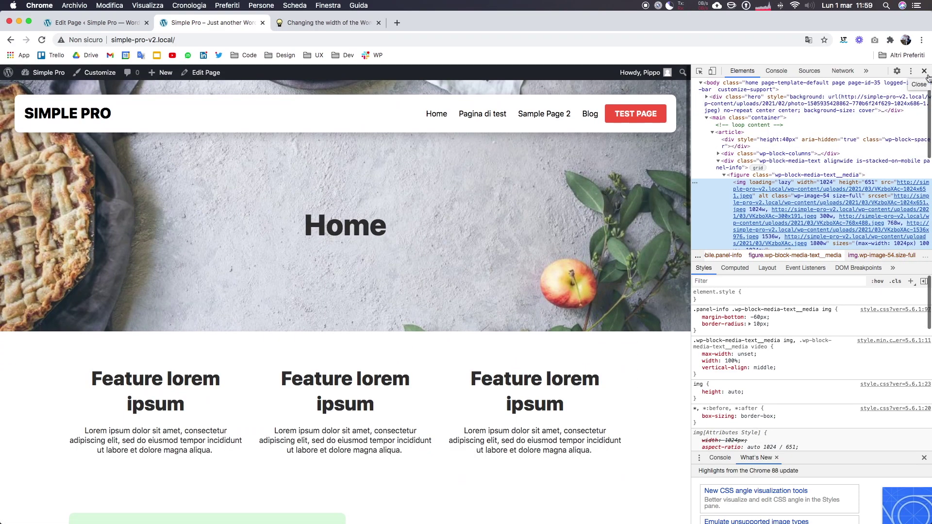
left_click(924, 71)
scroll(639, 279, "down", 5)
scroll(638, 279, "down", 5)
scroll(639, 279, "down", 5)
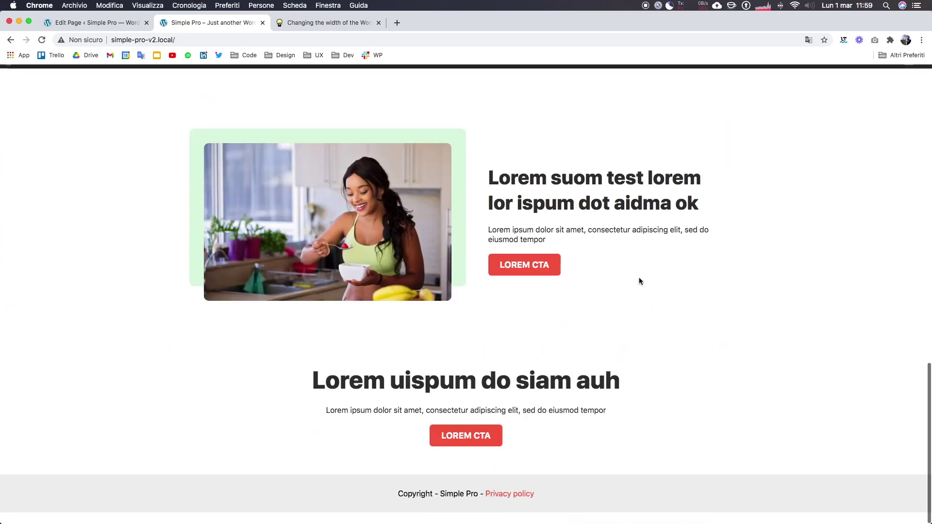
scroll(639, 279, "up", 3)
scroll(639, 277, "up", 12)
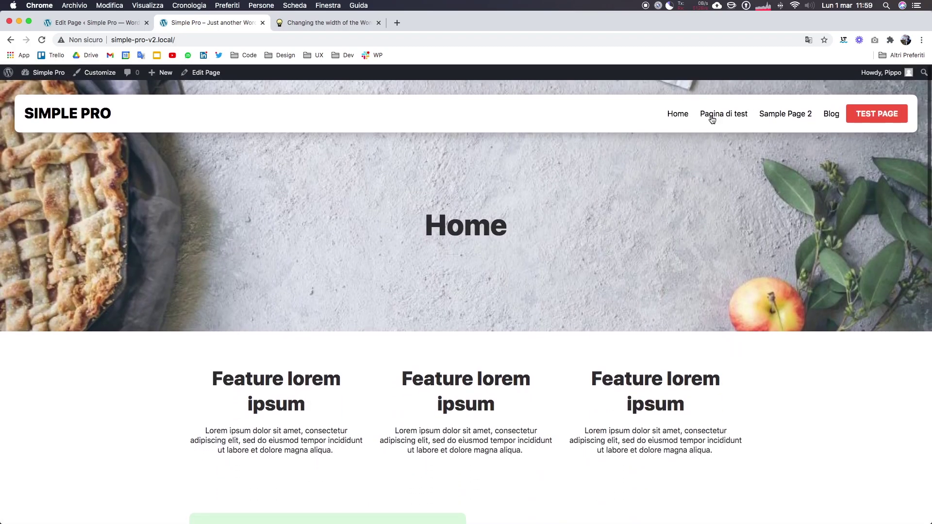
Open the Blog page from the site menu and scroll through it
left_click(831, 122)
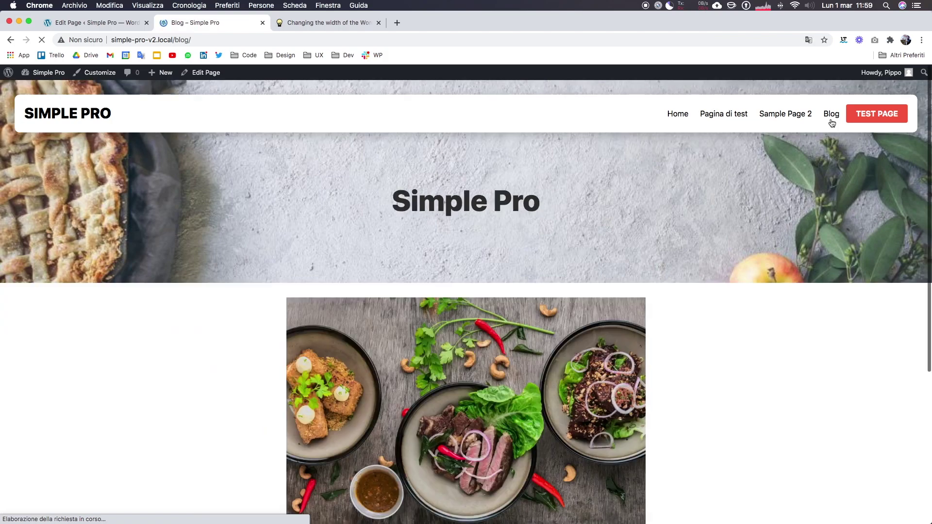
scroll(520, 273, "down", 5)
scroll(520, 274, "up", 1)
scroll(521, 273, "up", 5)
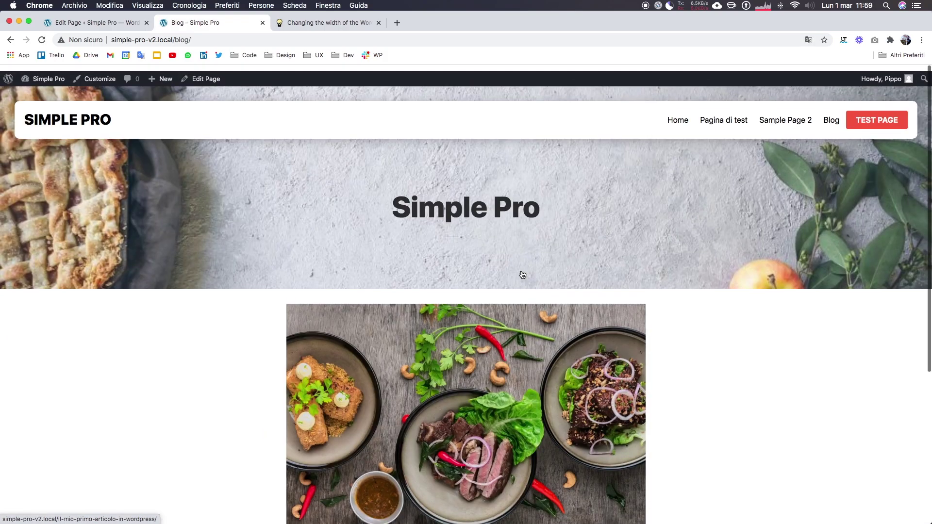
scroll(523, 275, "down", 5)
scroll(523, 274, "up", 3)
scroll(518, 235, "up", 2)
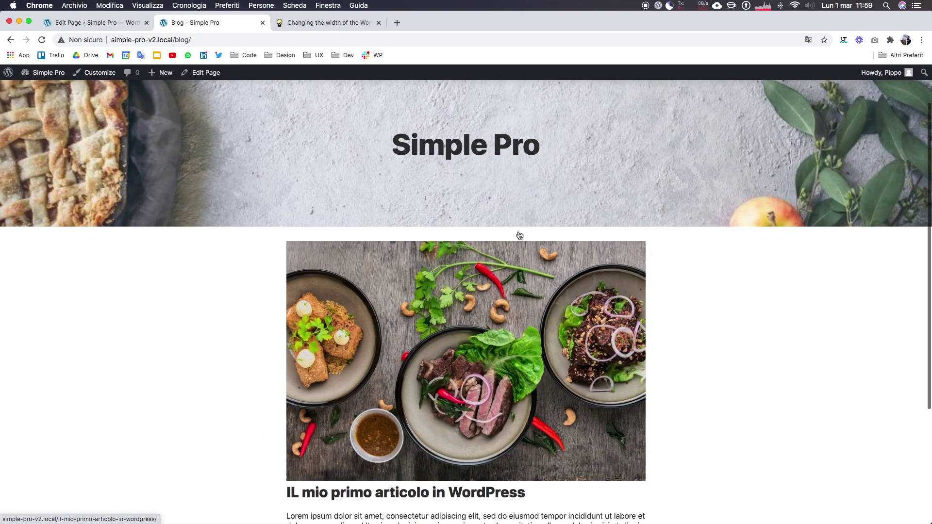
scroll(426, 179, "down", 3)
key("ctrl+Right")
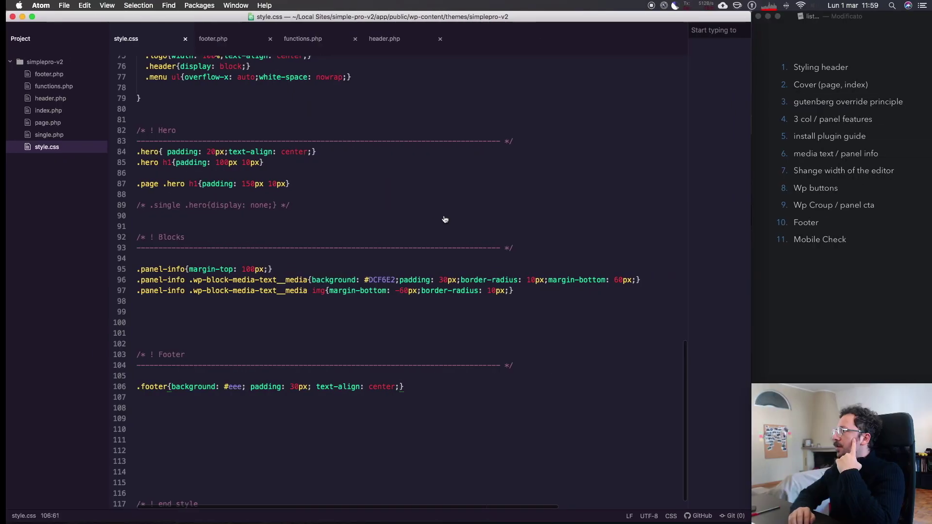
key("ctrl+Right")
scroll(469, 204, "up", 2)
scroll(465, 222, "right", 3)
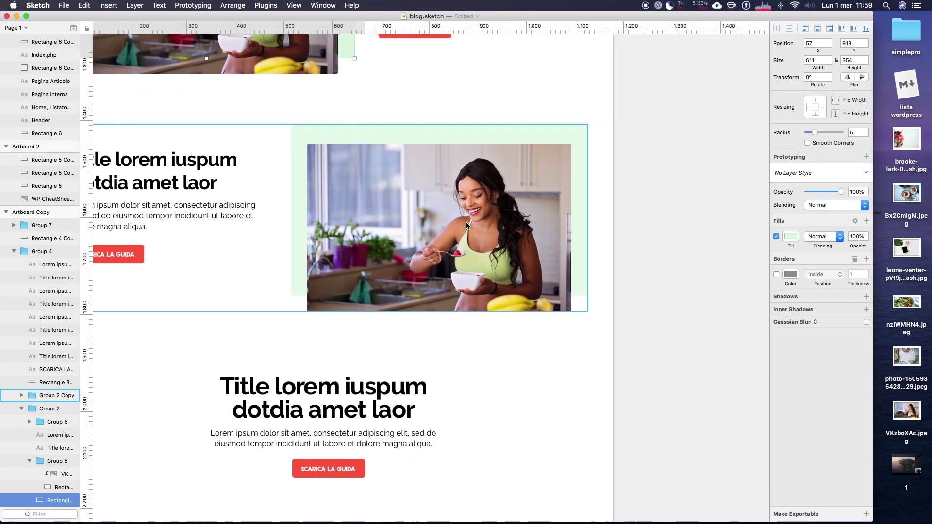
scroll(466, 222, "right", 3)
scroll(465, 222, "right", 3)
scroll(466, 222, "down", 5)
scroll(466, 222, "down", 5)
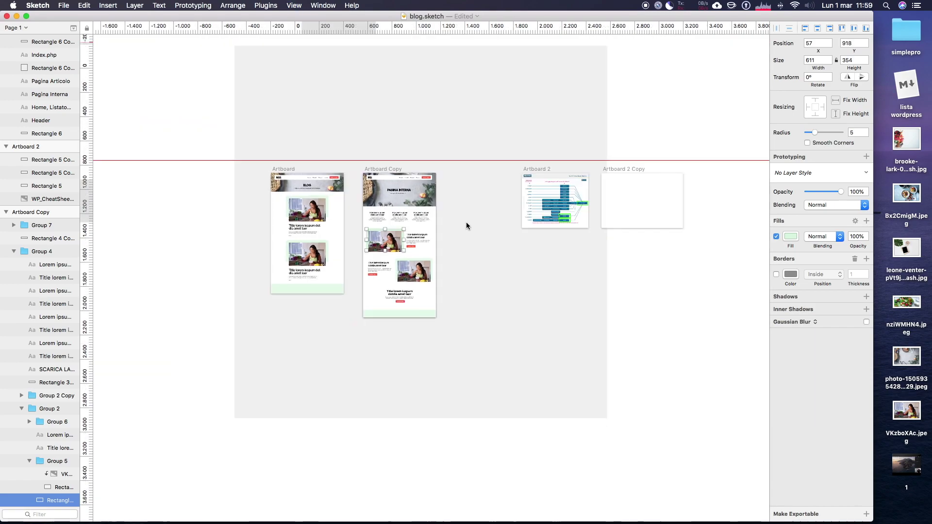
scroll(466, 222, "left", 2)
scroll(466, 222, "up", 5)
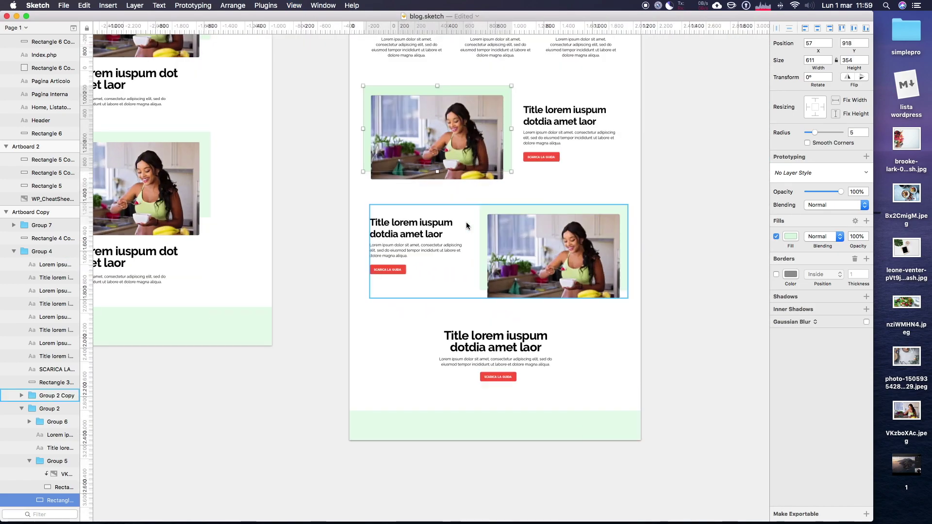
scroll(324, 227, "left", 3)
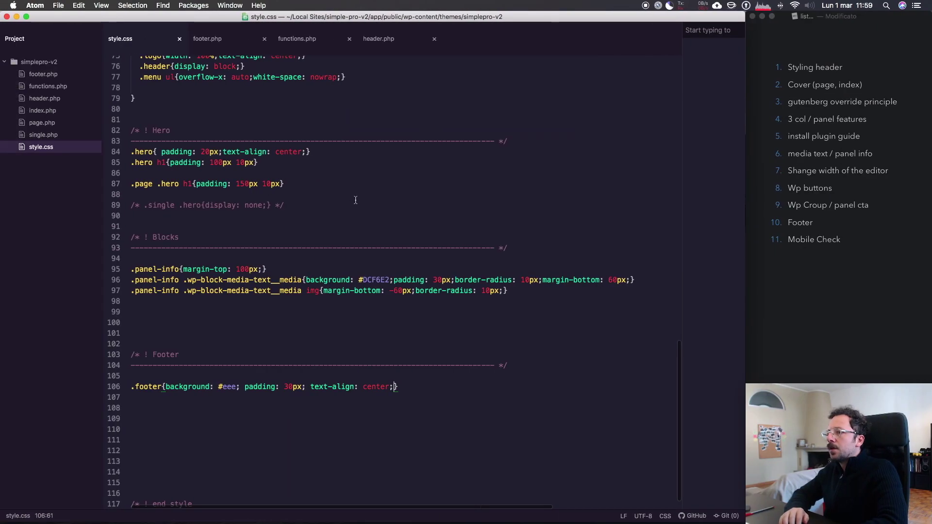
key("ctrl+Left")
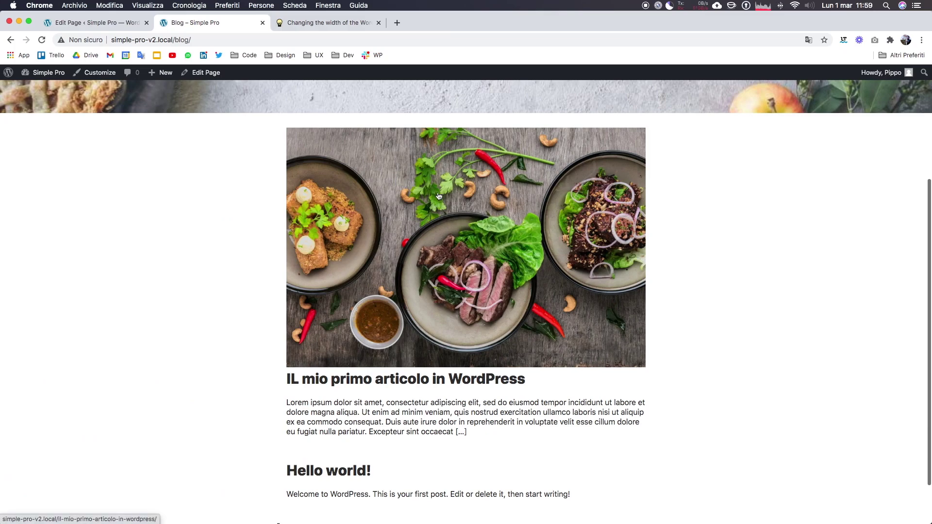
key("ctrl+Right")
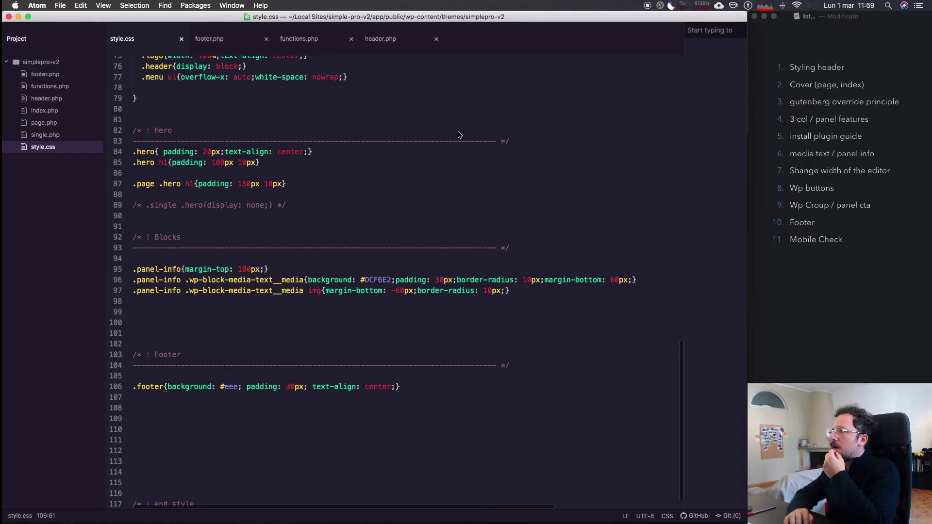
In index.php, add a <div class="post-img"> opening tag above the post thumbnail
left_click(50, 112)
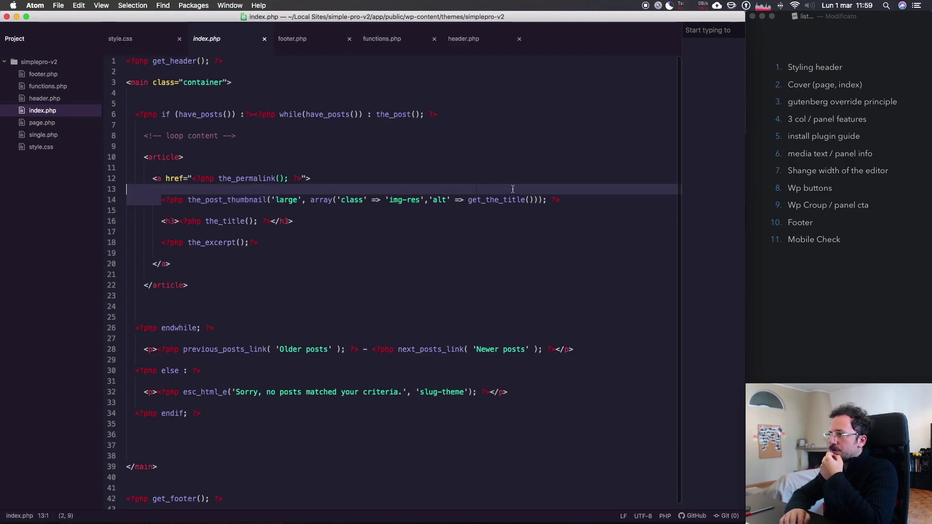
left_click_drag(161, 201, 562, 200)
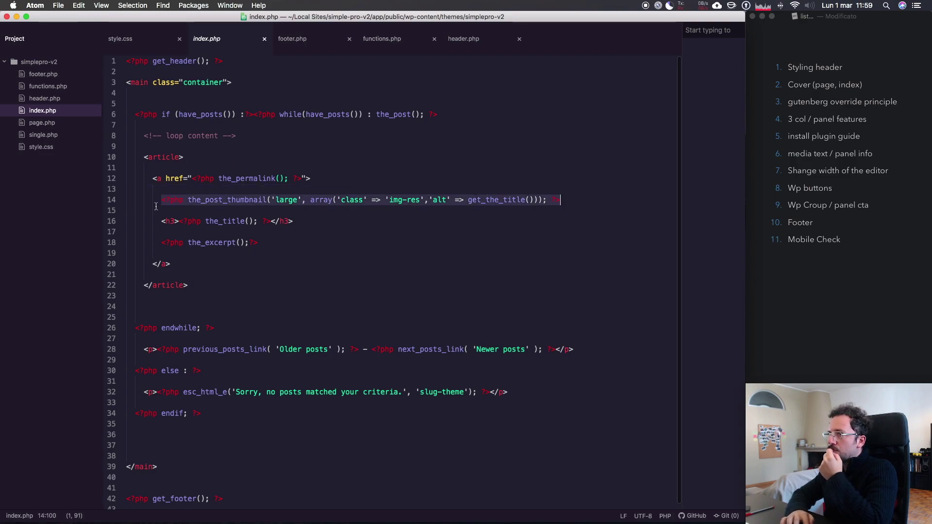
left_click(325, 175)
key("Return")
key("Return")
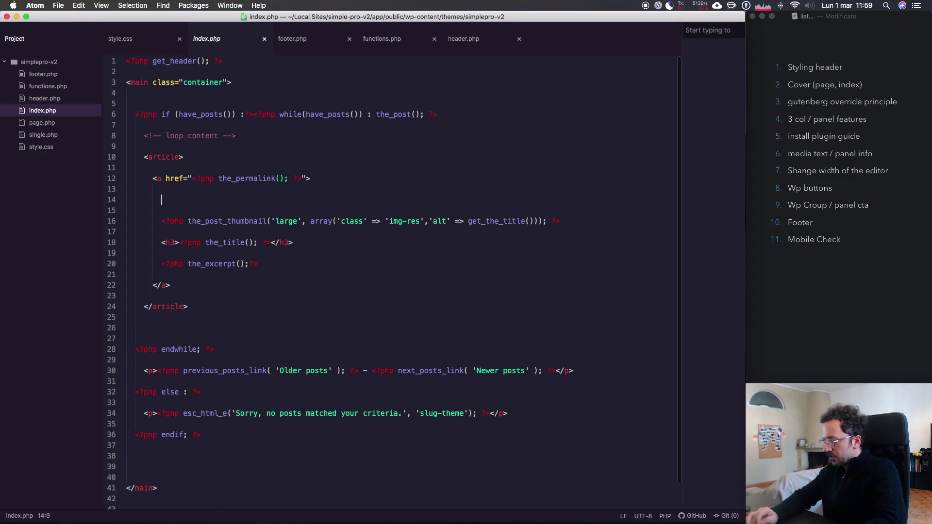
type(".post")
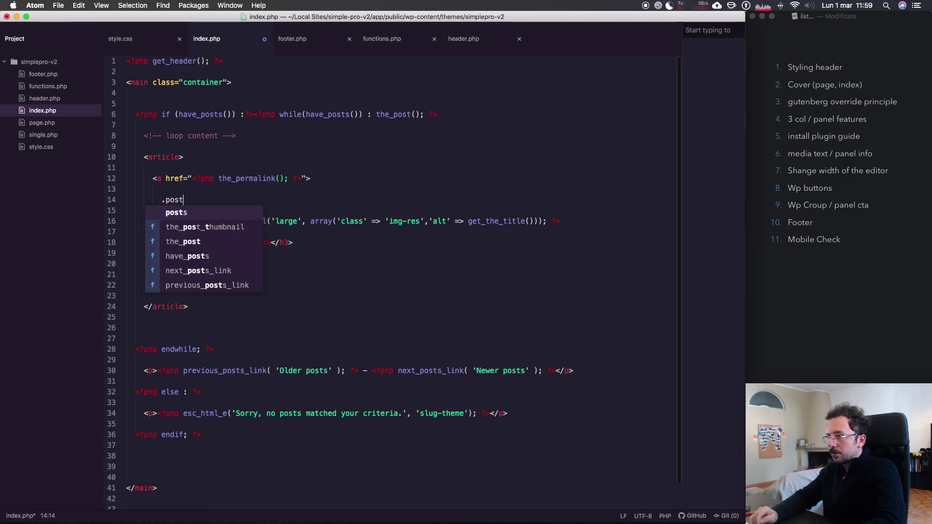
key("Home")
type("div")
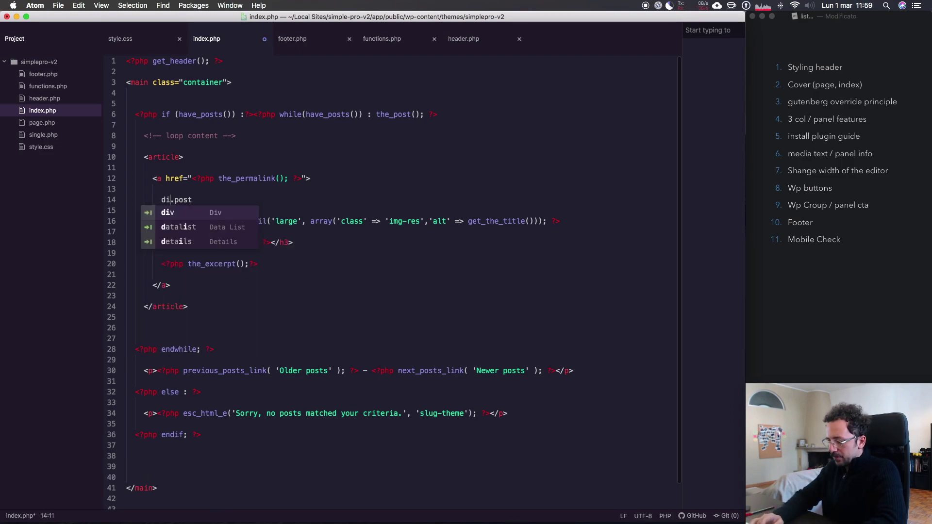
key("End")
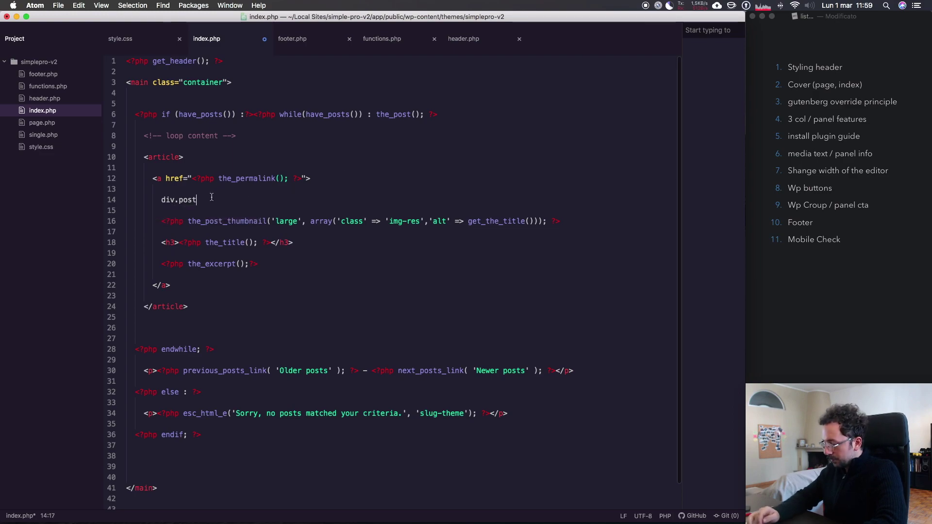
type("-blog")
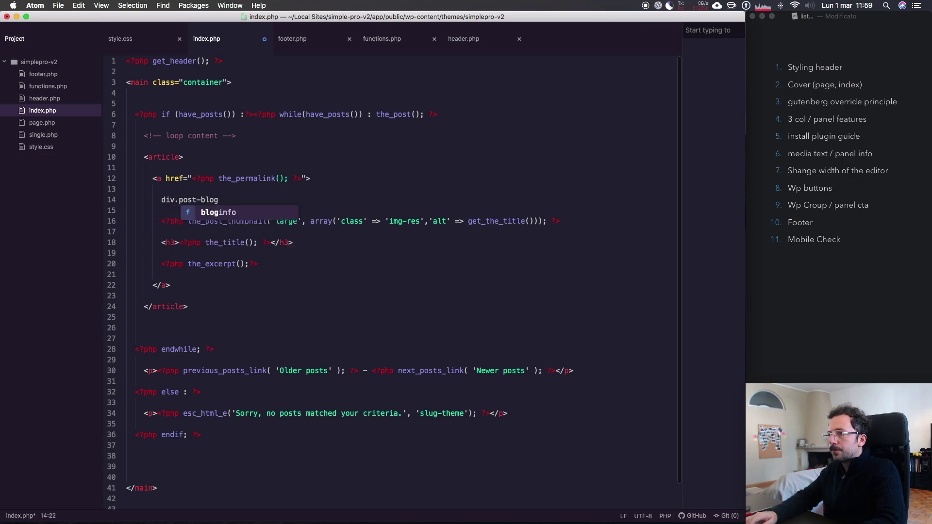
key("BackSpace")
key("BackSpace")
key("BackSpace")
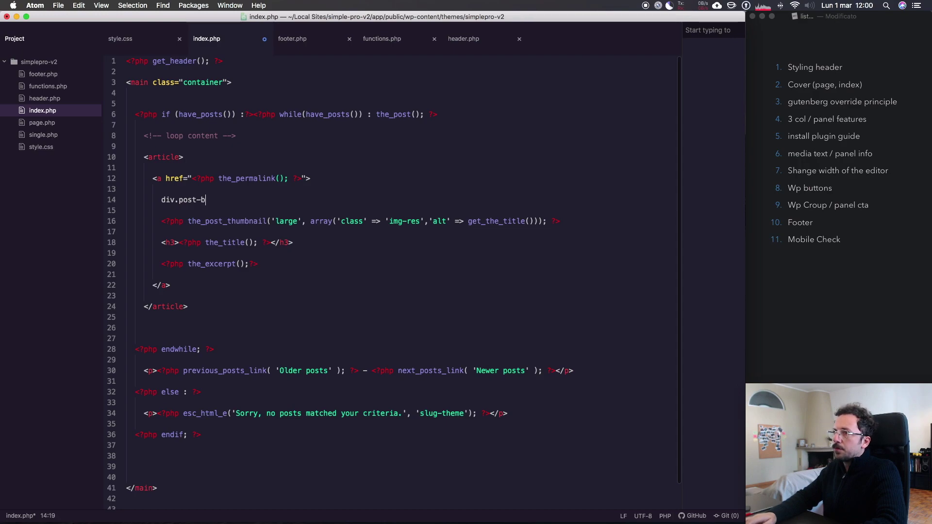
type("img")
key("Tab")
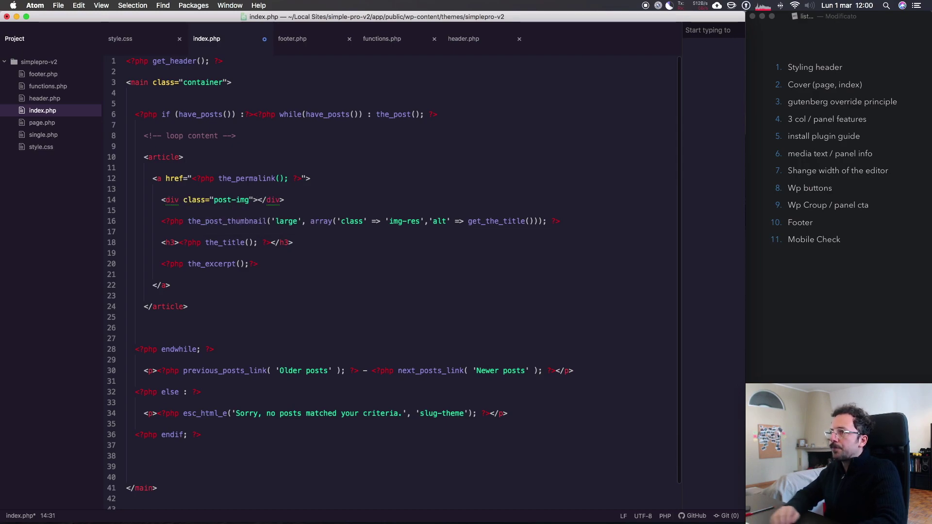
Move the closing </div> below the thumbnail and reindent the template code
key("BackSpace")
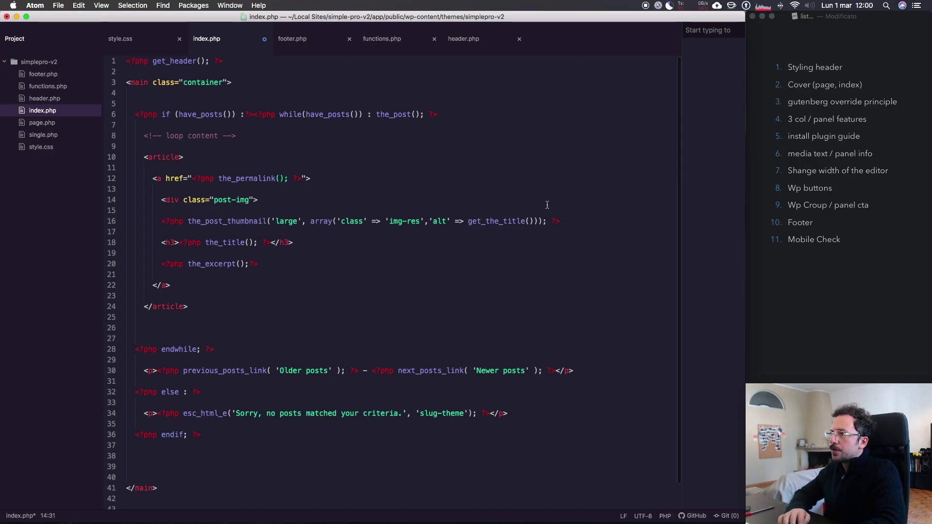
key("Return")
key("Return")
type("</div>")
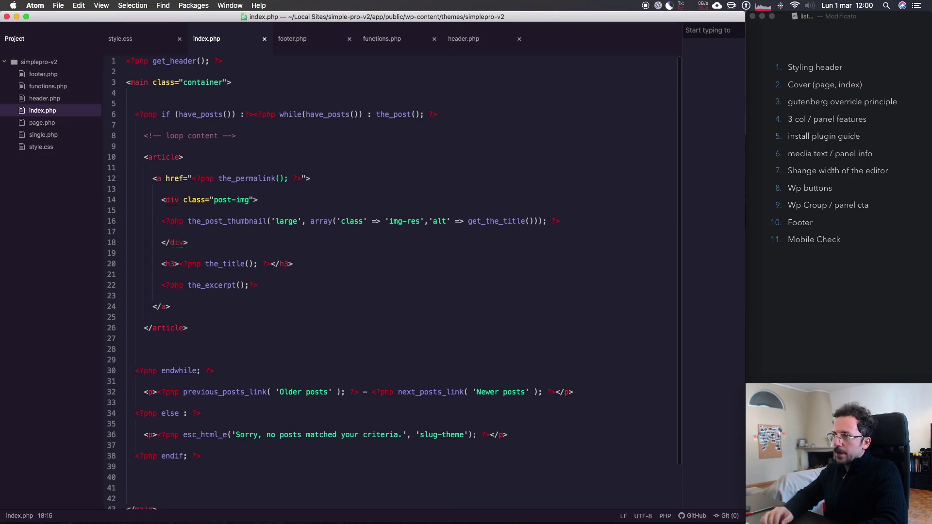
key("ctrl+alt+b")
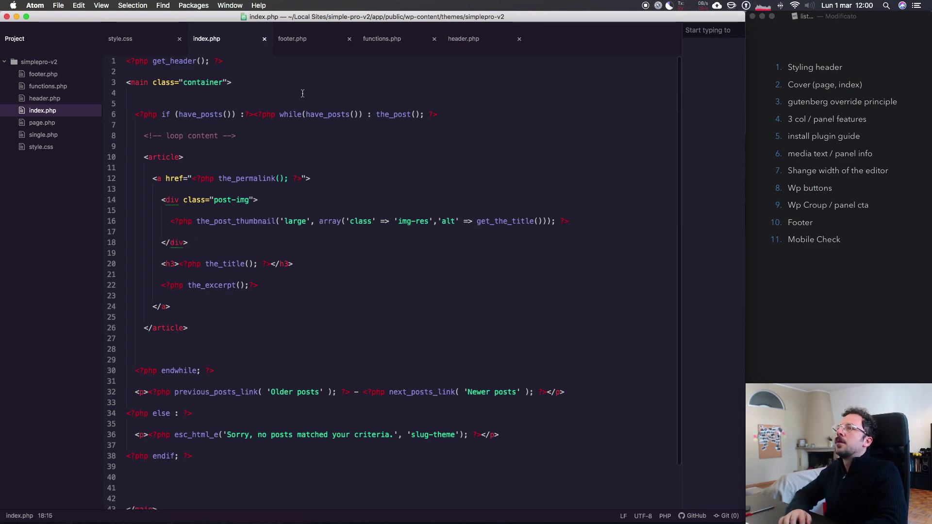
left_click(130, 46)
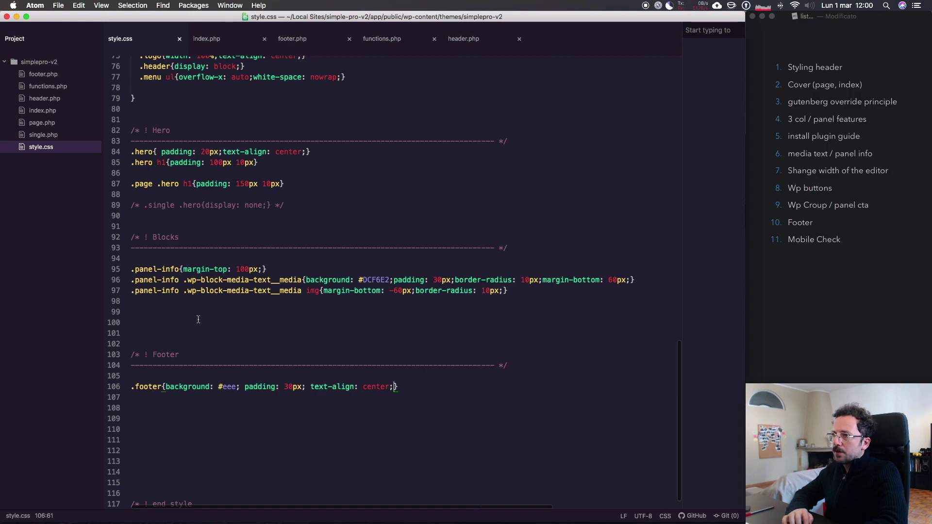
Create a .post-img rule with #DCF6E2 background, 30px padding and 10px radius from line 96
scroll(172, 320, "up", 3)
scroll(160, 330, "up", 1)
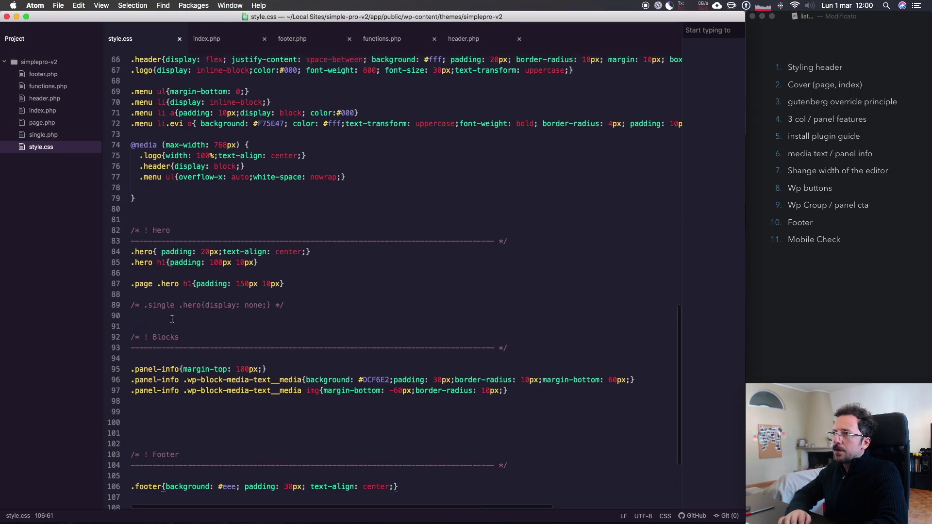
scroll(150, 337, "down", 3)
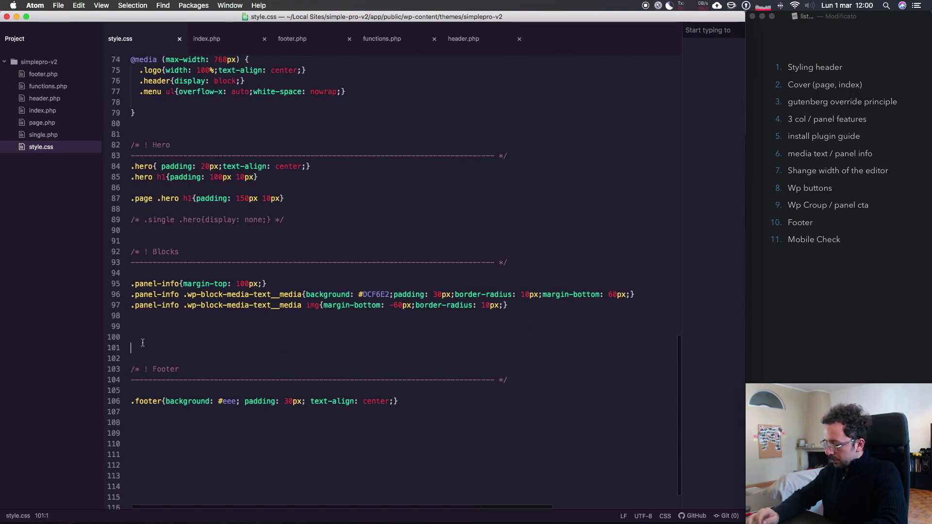
type(".post-img")
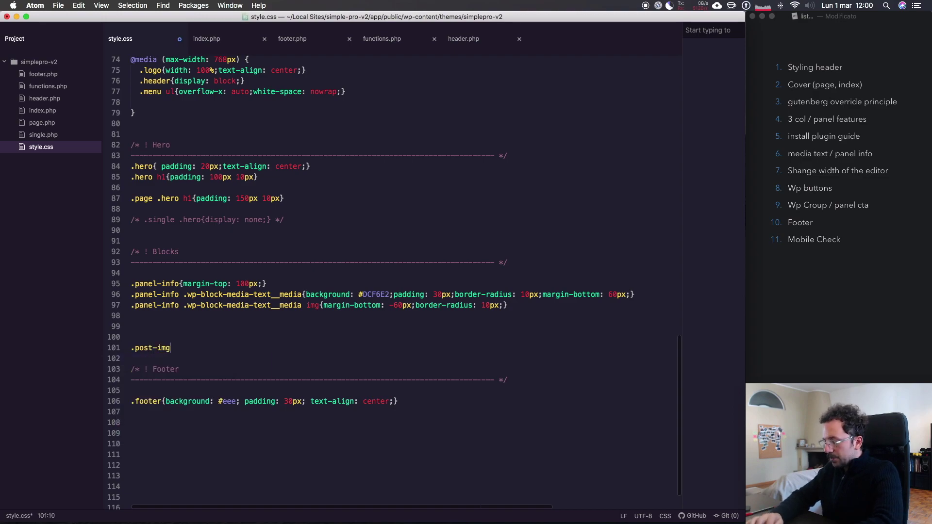
type("{")
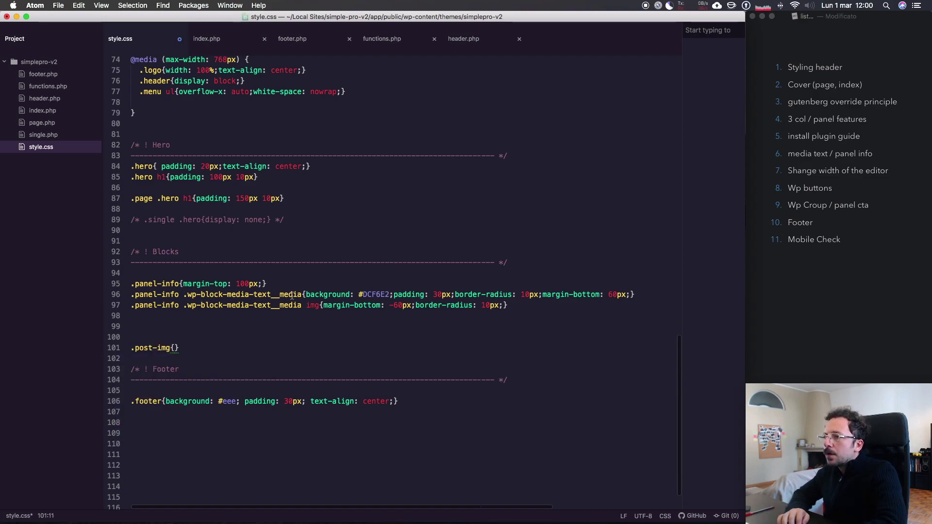
left_click_drag(307, 294, 628, 295)
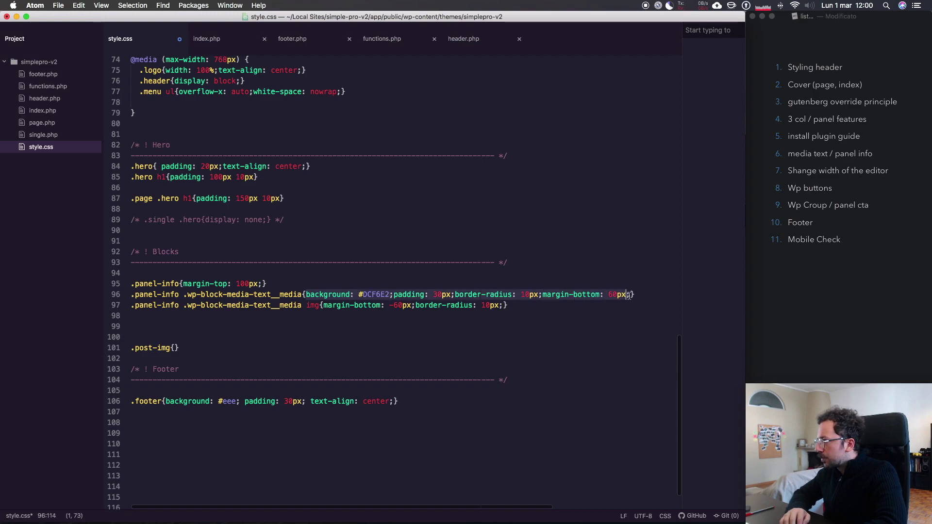
left_click(174, 347)
type("background: #DCF6E2;padding: 30px;border-radius: 10px;margin-bottom: 60px;")
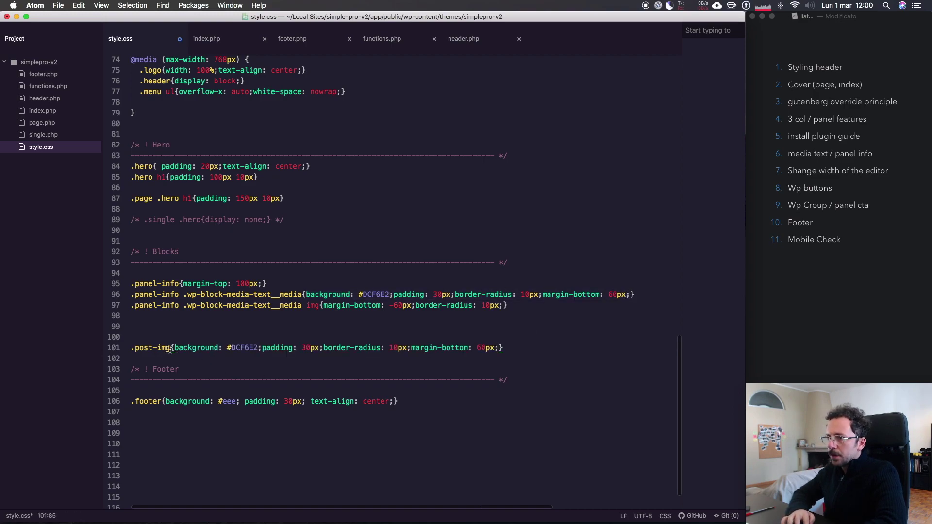
Add a .post-img img rule with a -60px bottom margin and 10px radius from line 97
left_click_drag(170, 347, 123, 354)
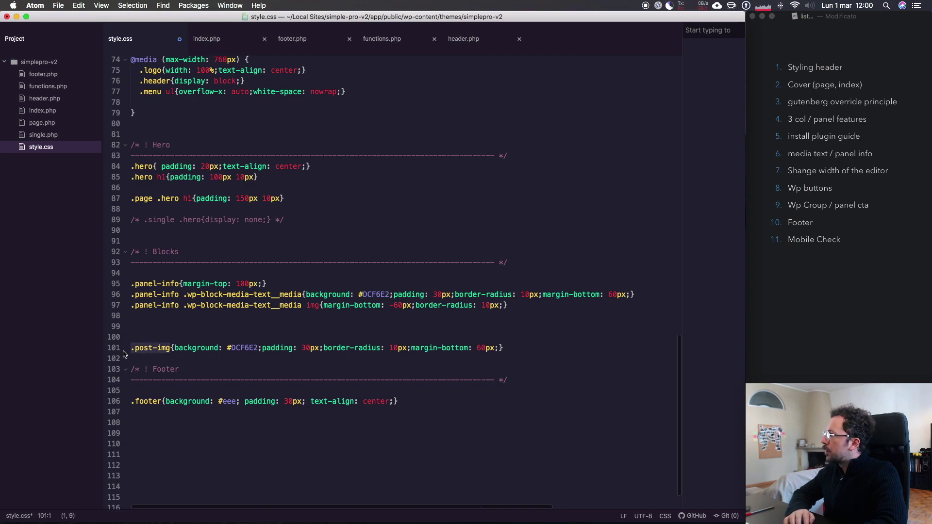
key("super+c")
left_click(513, 348)
key("Return")
key("super+v")
type("im")
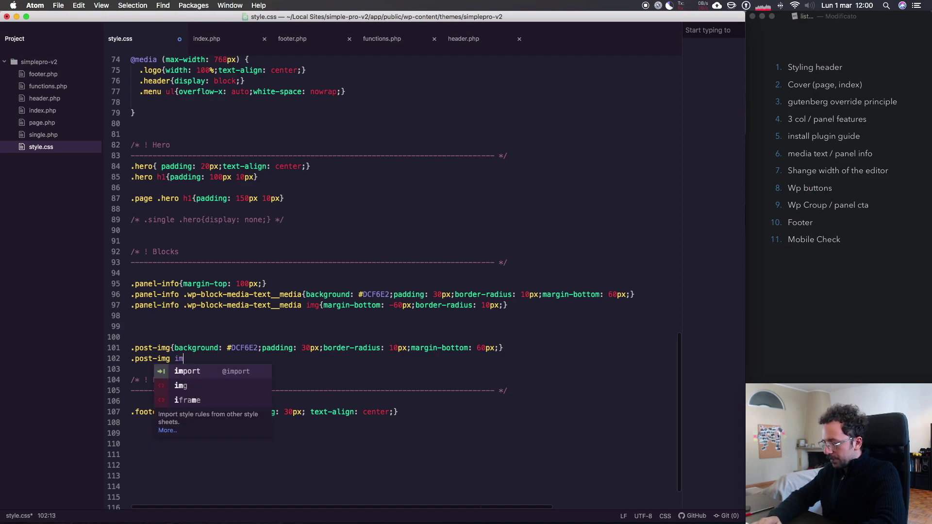
type("g{")
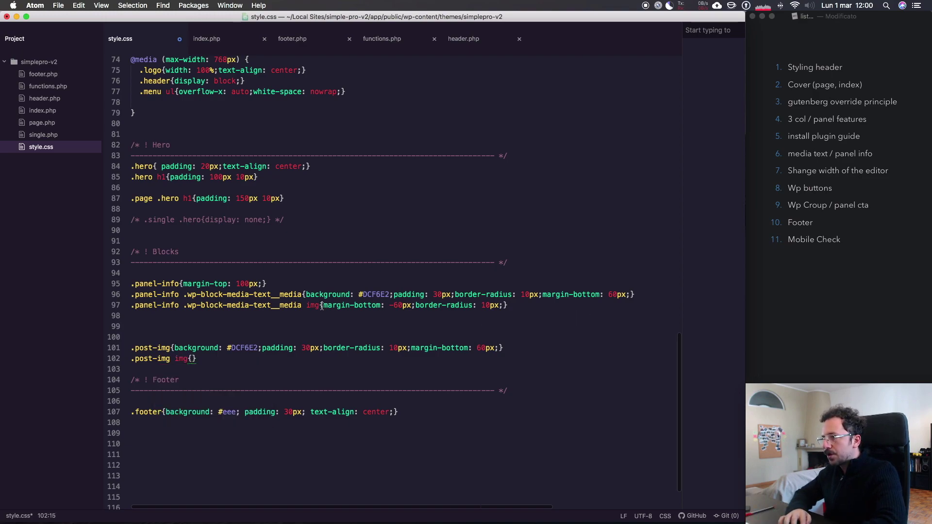
left_click_drag(324, 307, 504, 305)
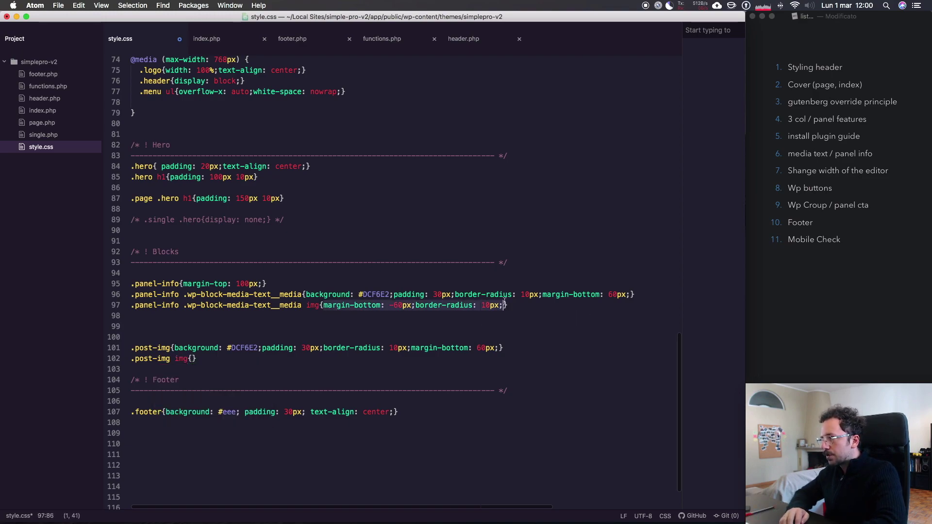
left_click(190, 360)
key("super+v")
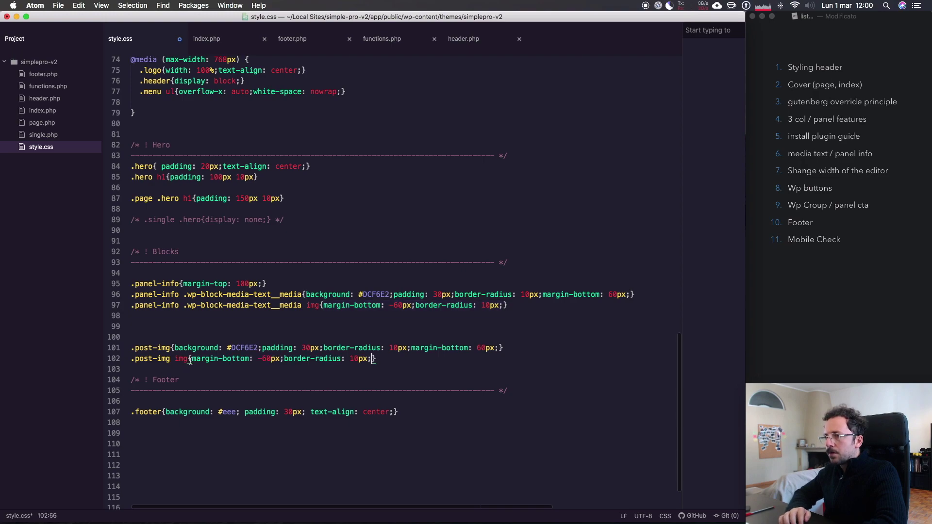
Reload the Blog page to check post thumbnails on the light-green .post-img panels
key("ctrl+Left")
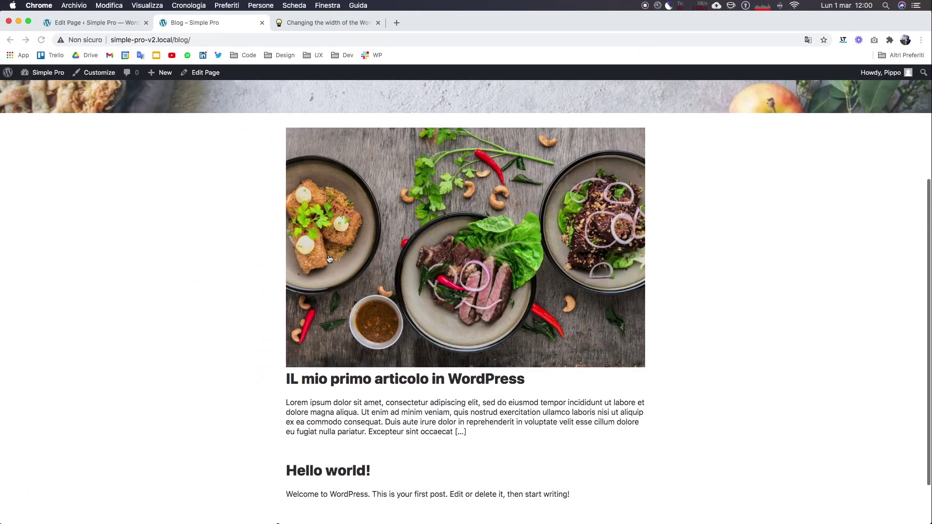
key("super+r")
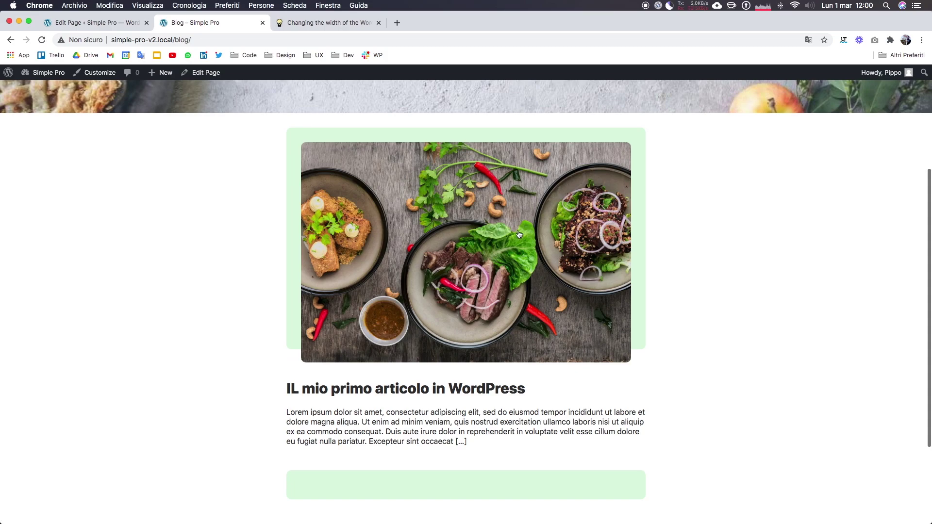
scroll(519, 234, "down", 3)
scroll(515, 236, "down", 2)
scroll(515, 237, "down", 3)
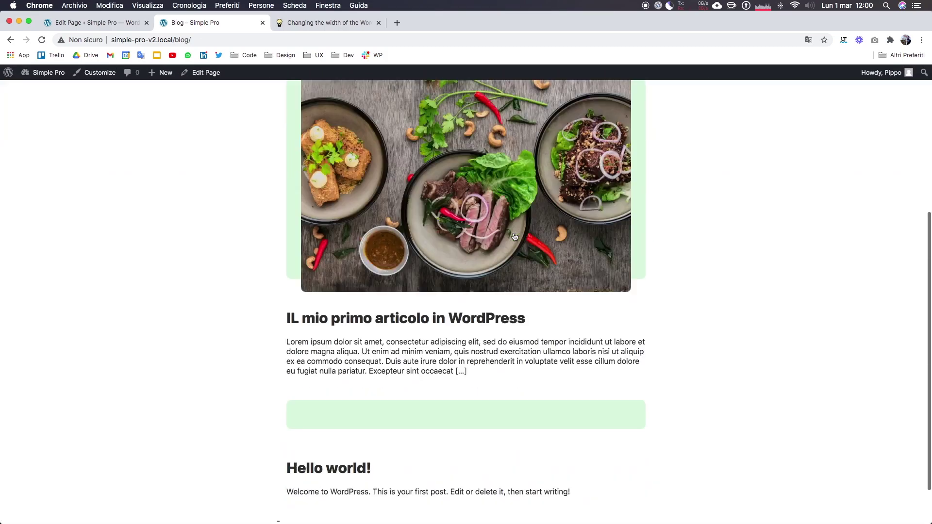
scroll(335, 368, "down", 1)
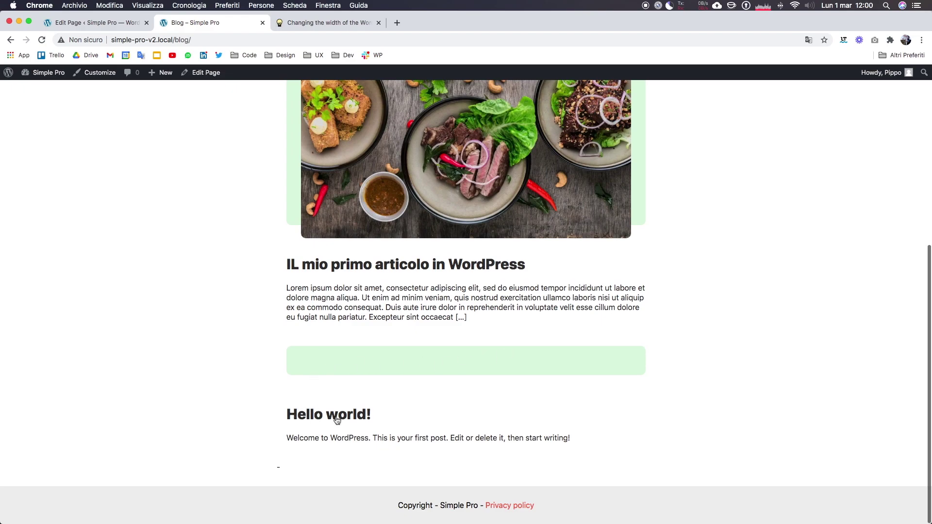
scroll(478, 372, "up", 3)
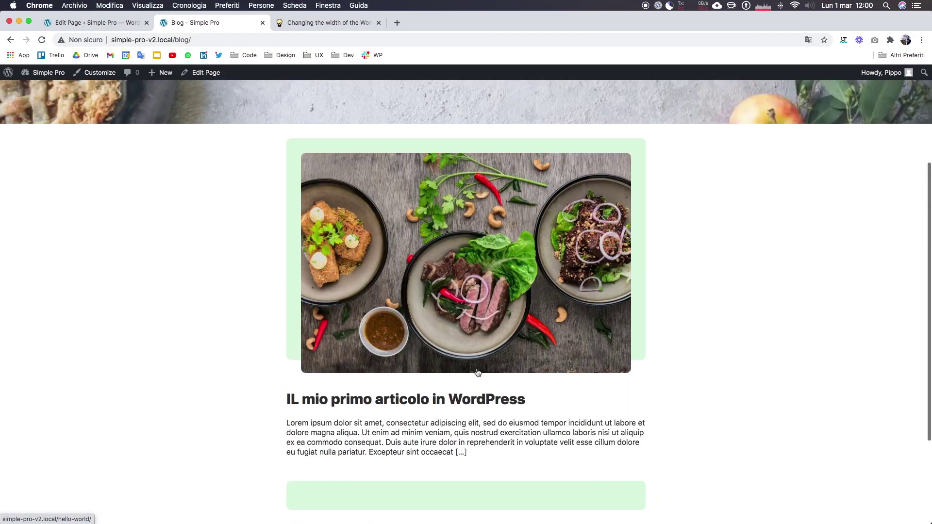
scroll(478, 373, "down", 3)
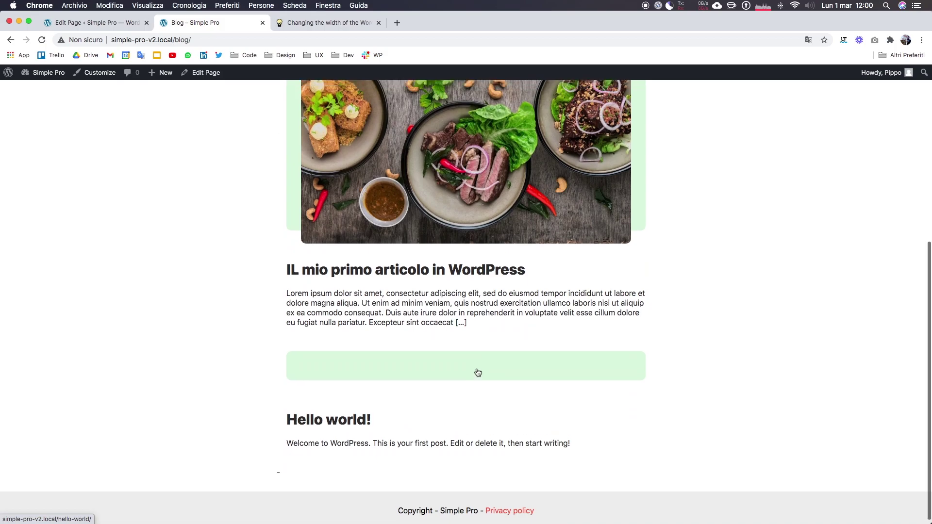
scroll(476, 372, "up", 5)
scroll(519, 318, "down", 3)
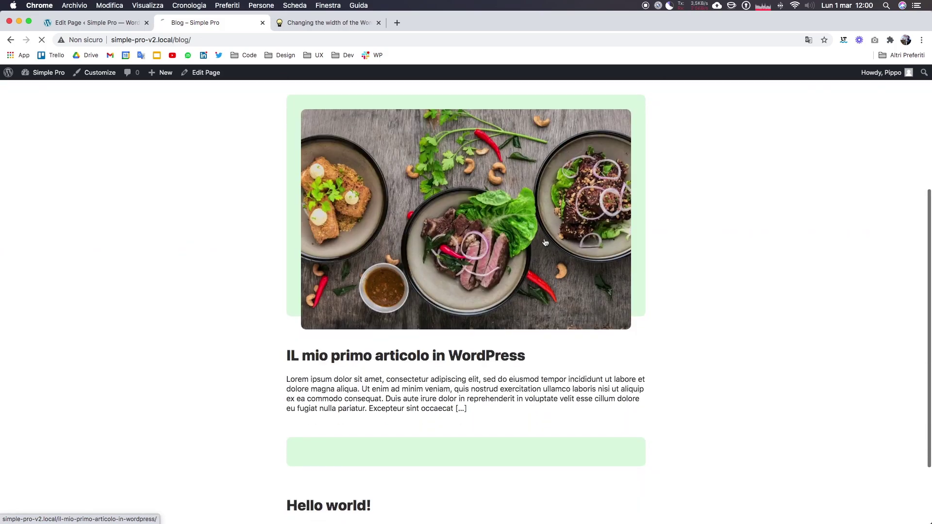
scroll(545, 242, "down", 3)
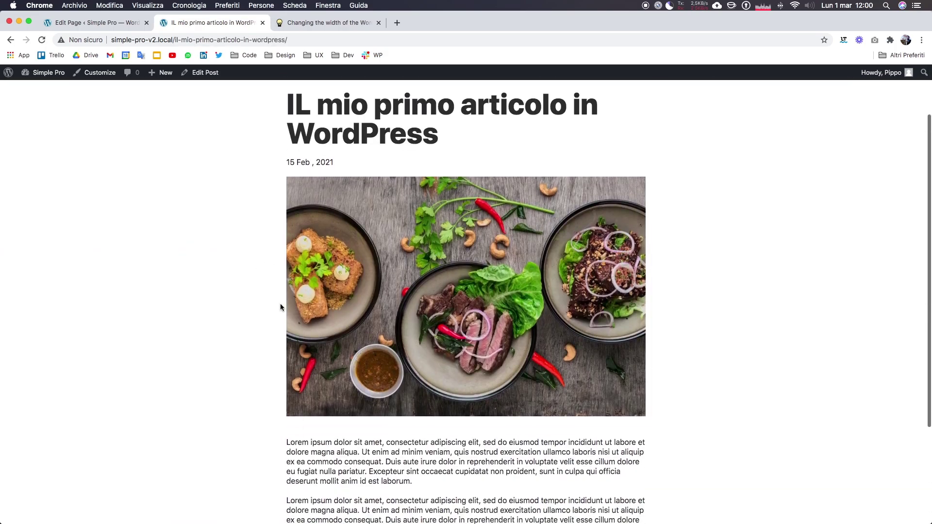
key("ctrl+Right")
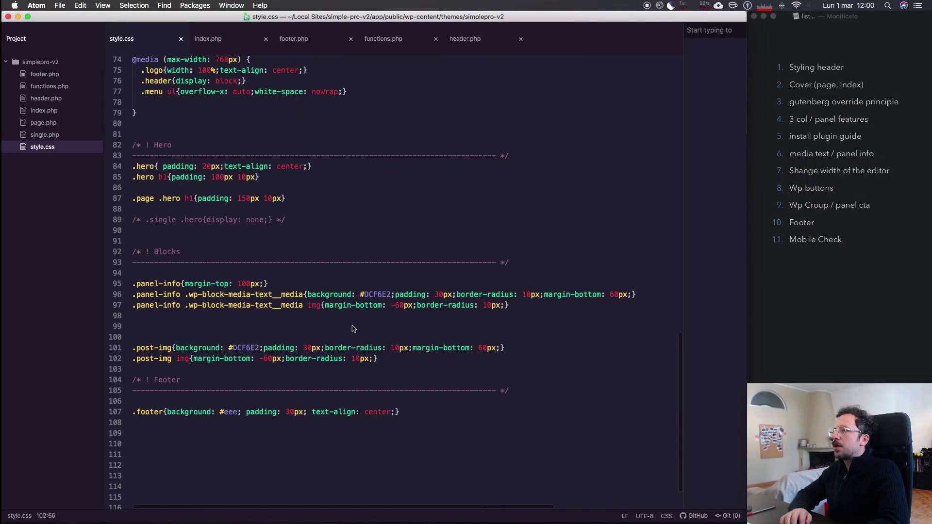
Copy the post-img div opening tag from index.php into single.php above the thumbnail
left_click(220, 39)
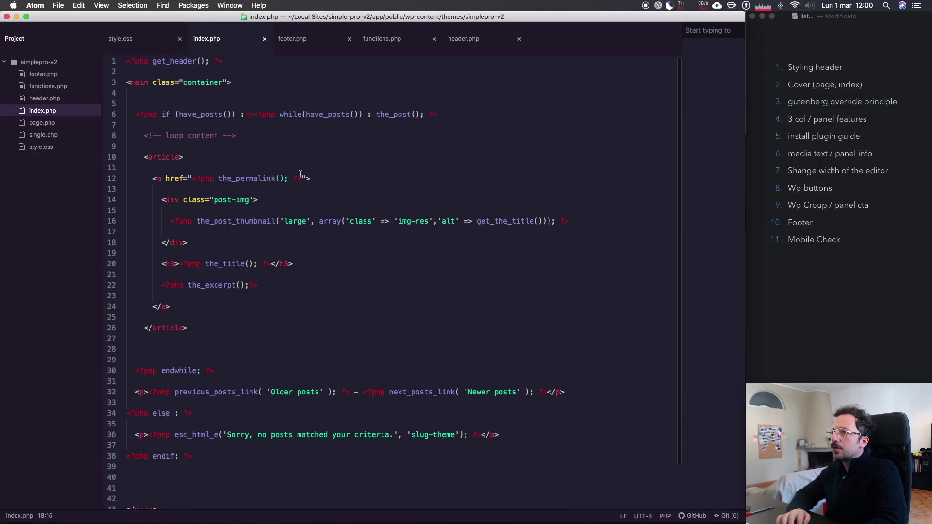
left_click_drag(291, 199, 160, 195)
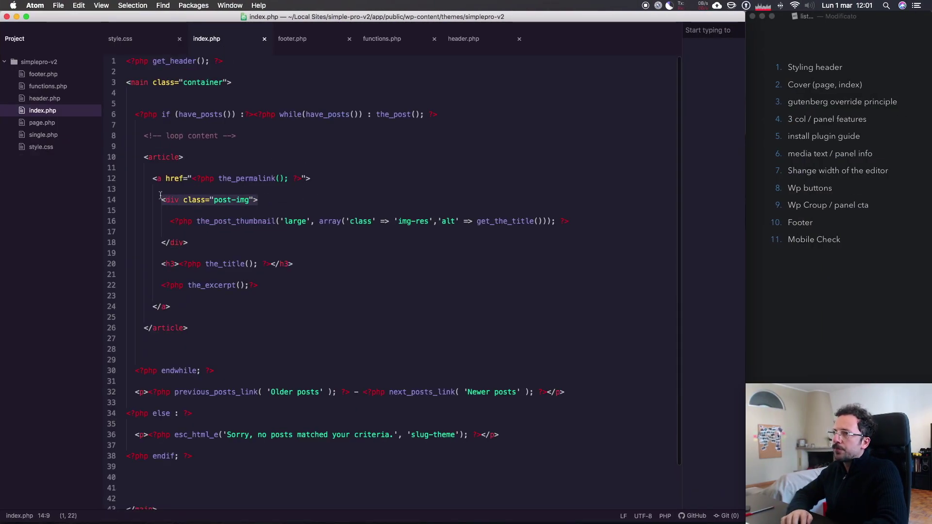
double_click(43, 134)
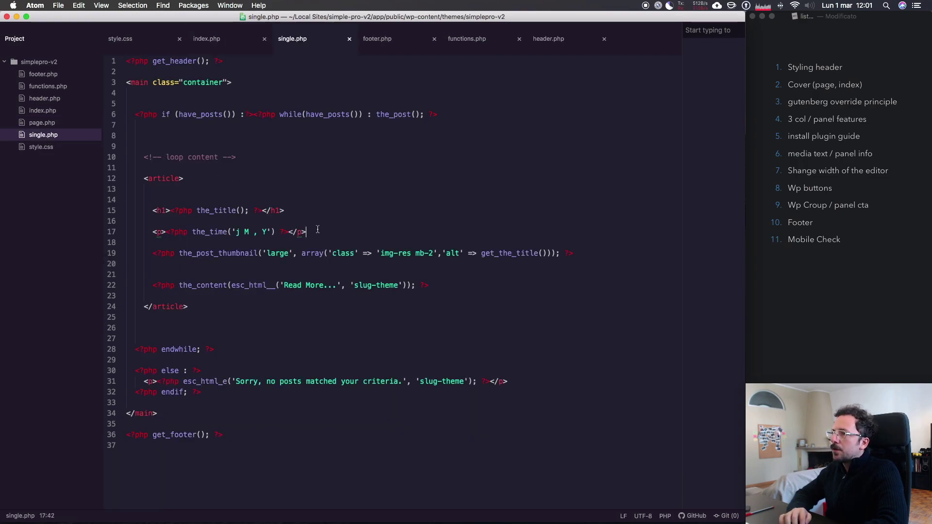
key("Return")
key("Return")
key("super+v")
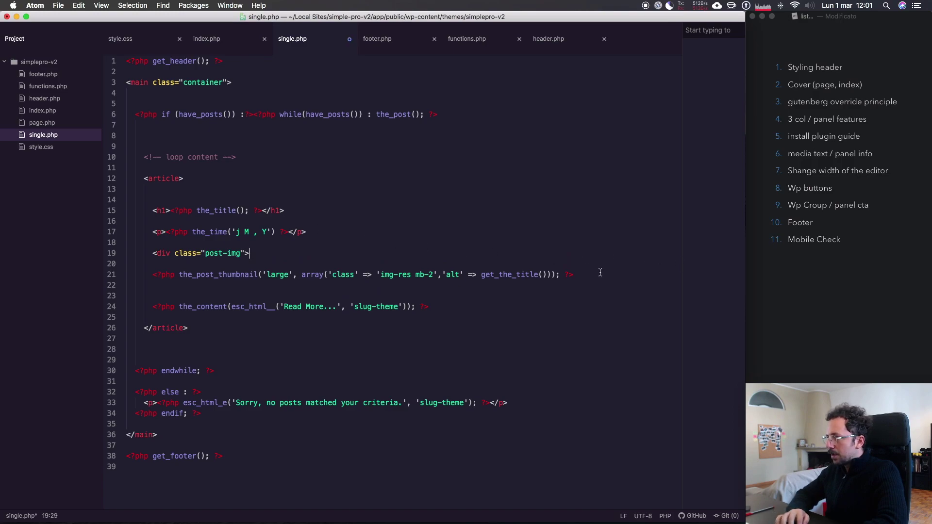
Add the closing </div> after the thumbnail, reindent, and reload the post in Chrome
left_click(600, 275)
key("Return")
key("Return")
type("<?di")
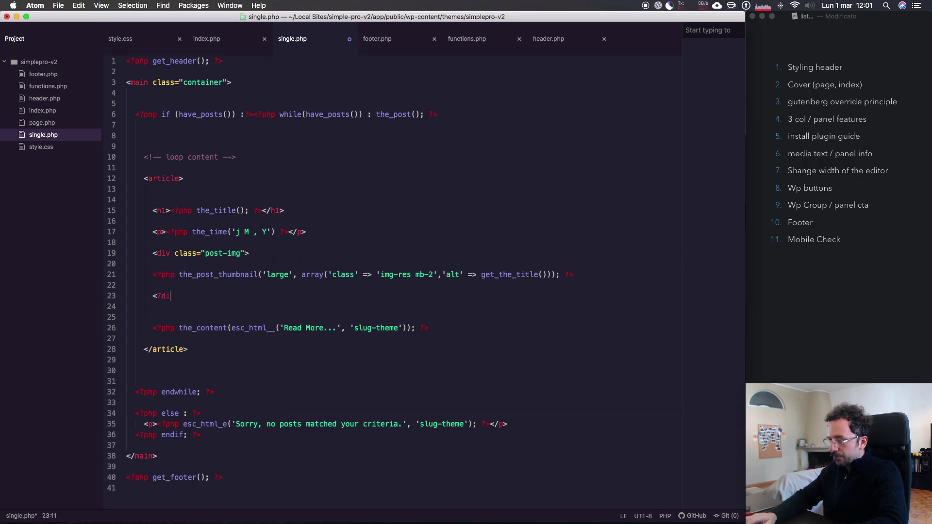
key("BackSpace")
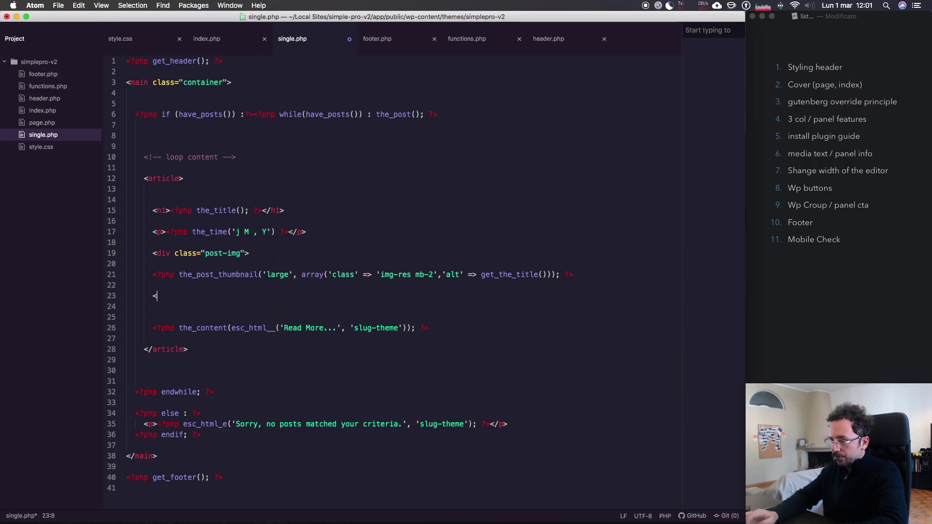
type("/div")
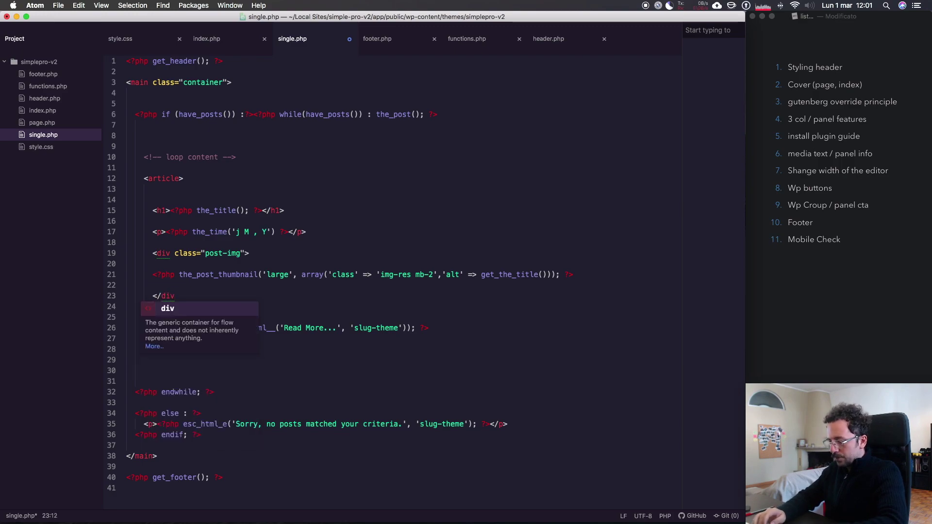
type(">")
key("ctrl+alt+b")
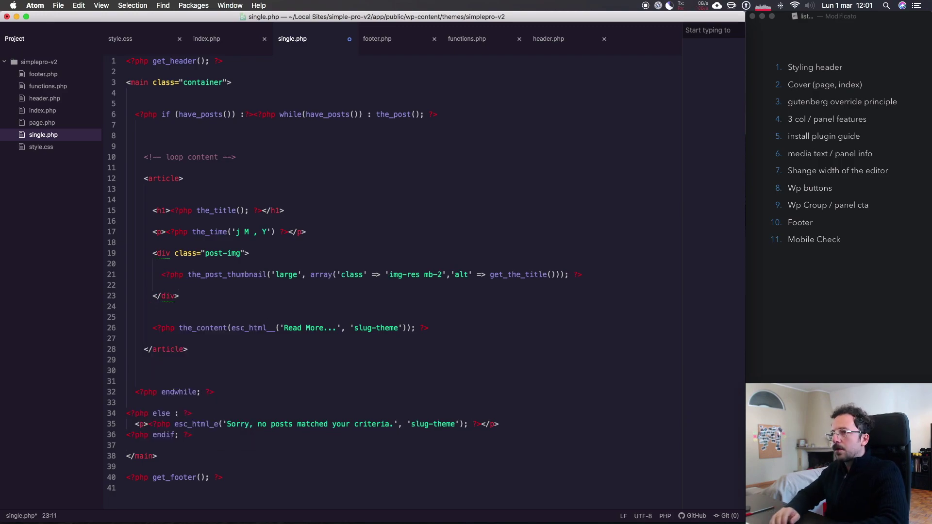
key("ctrl+Left")
key("super+r")
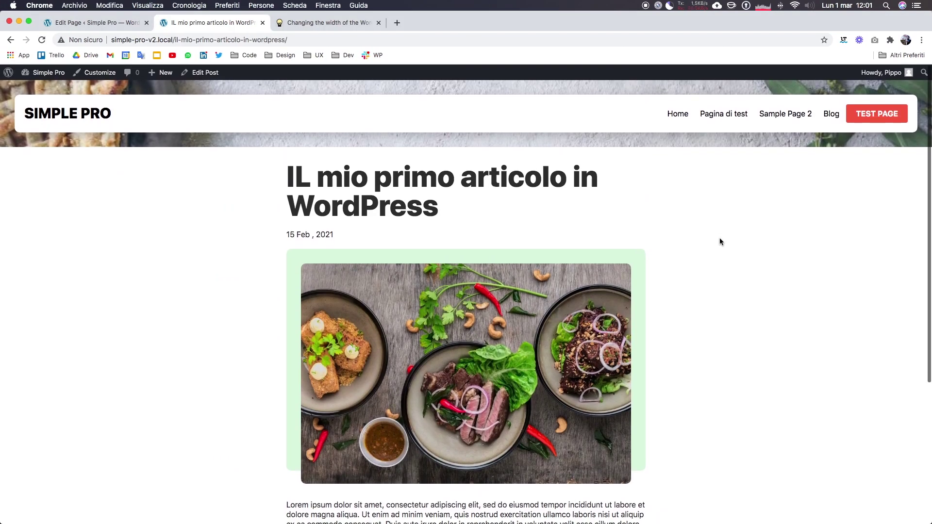
Check the post's green image panel, then open the Home page via the SIMPLE PRO logo and scroll it
scroll(720, 241, "down", 4)
scroll(720, 241, "down", 5)
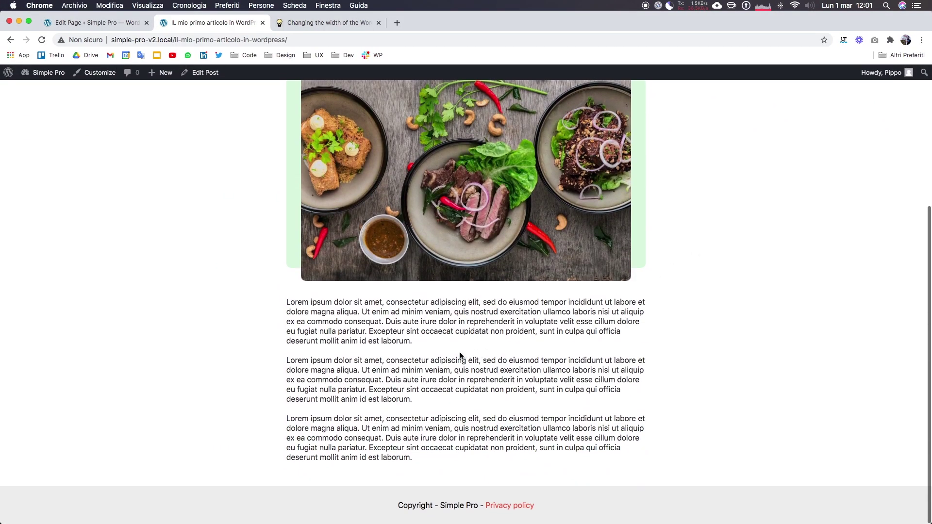
scroll(466, 298, "up", 5)
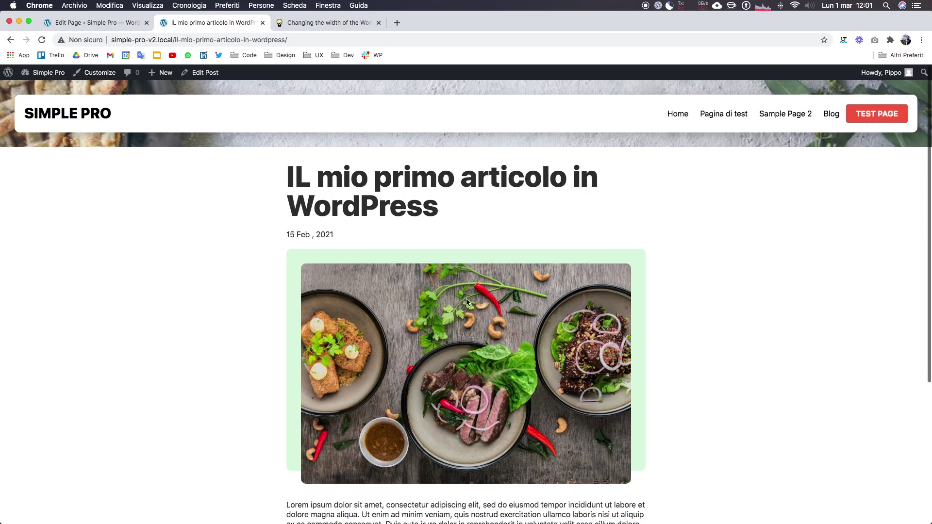
left_click(92, 126)
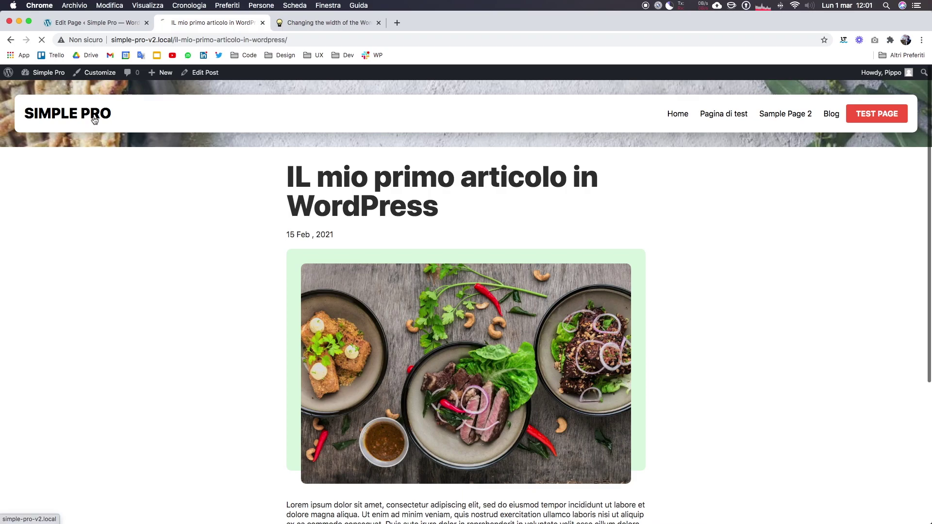
scroll(507, 232, "down", 10)
scroll(508, 236, "down", 4)
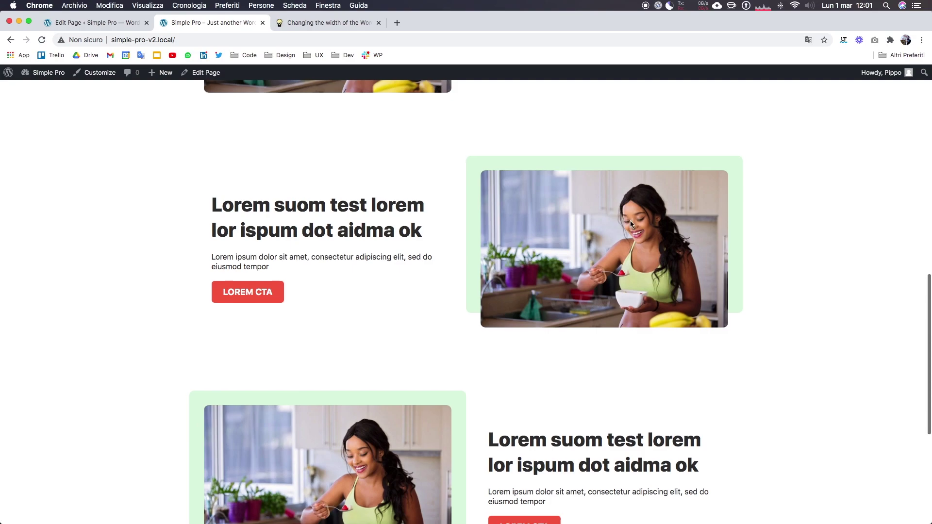
Open DevTools and preview the Home page in iPhone 6/7/8 device emulation
key("super+alt+c")
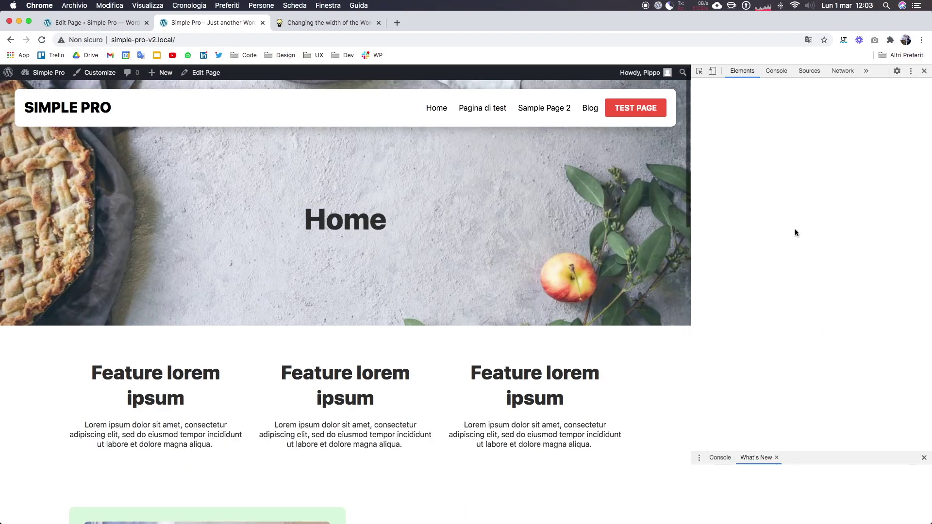
left_click(660, 213)
left_click(712, 71)
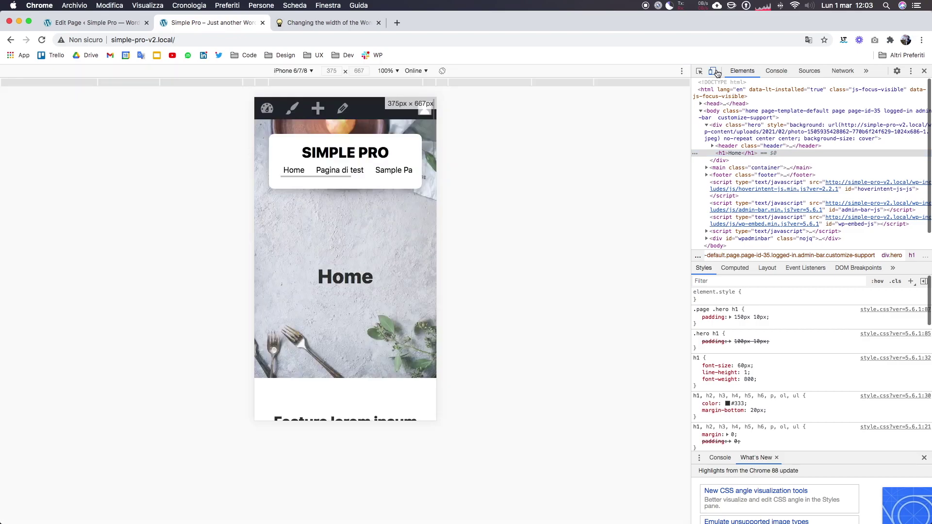
key("super+r")
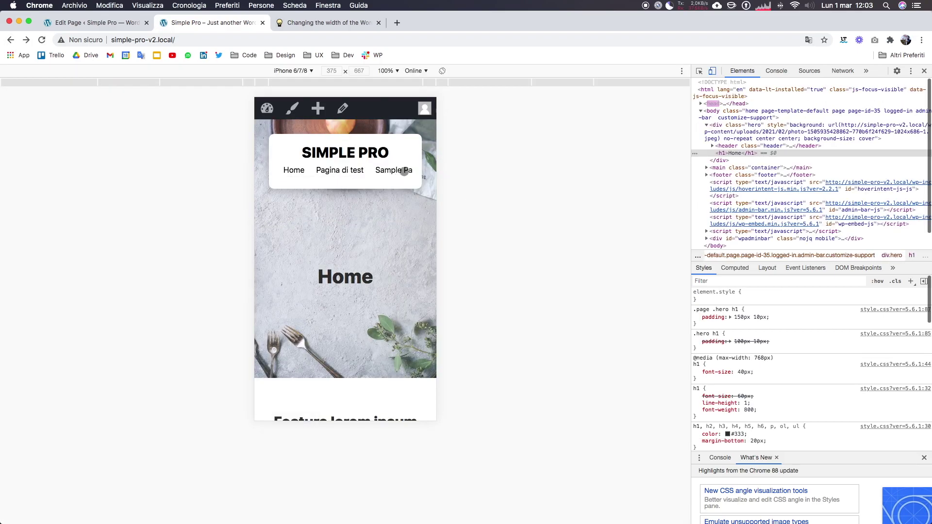
mouse_move(396, 174)
left_mouse_down()
mouse_move(295, 173)
mouse_move(464, 173)
mouse_move(250, 174)
mouse_move(396, 170)
mouse_move(301, 171)
mouse_move(507, 184)
left_mouse_up()
left_click_drag(397, 170, 380, 165)
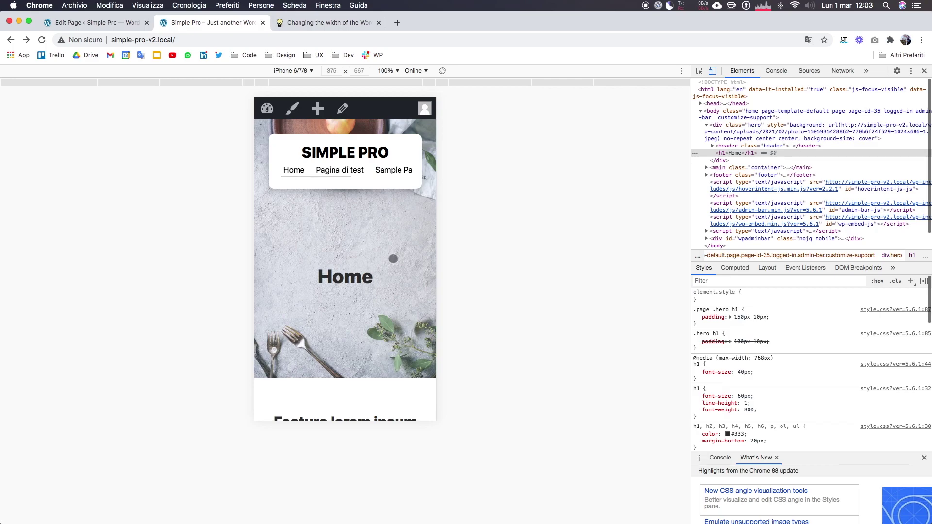
Scroll through the single-column mobile Home page and back to the top
scroll(384, 260, "down", 3)
scroll(384, 259, "down", 4)
scroll(384, 259, "down", 3)
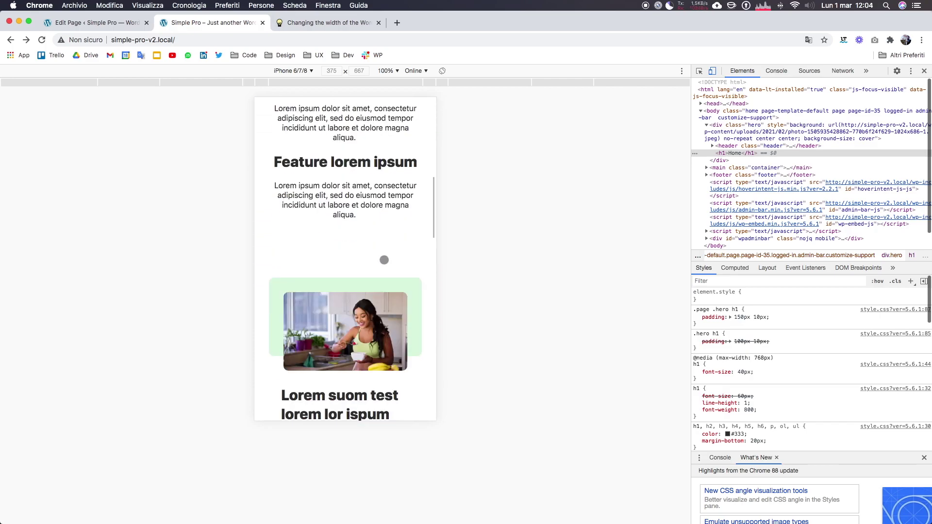
scroll(384, 260, "down", 3)
scroll(384, 259, "down", 3)
scroll(384, 259, "down", 3)
scroll(384, 259, "down", 3)
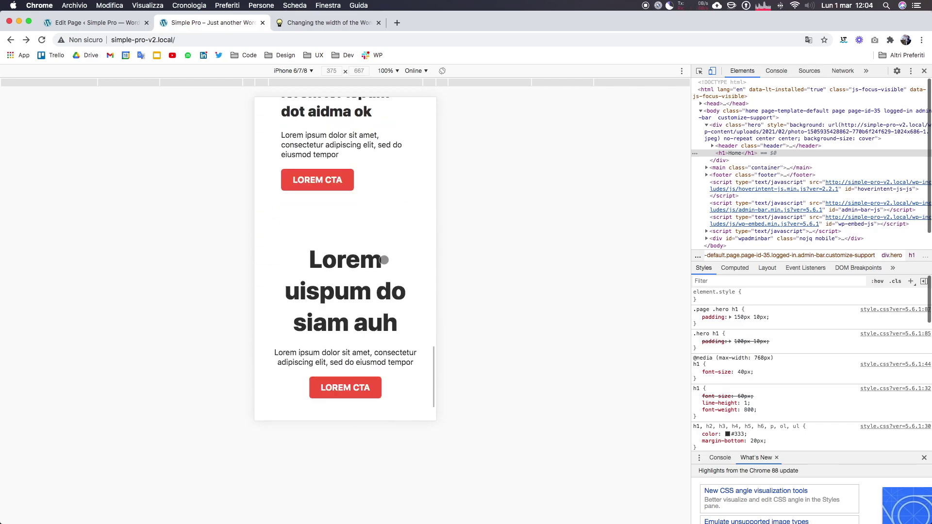
scroll(383, 259, "down", 2)
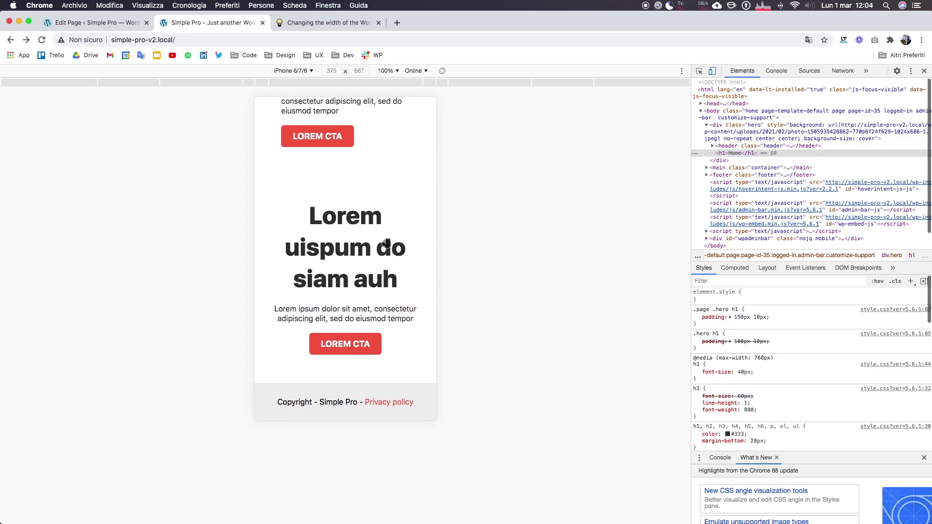
scroll(386, 243, "up", 2)
scroll(386, 243, "up", 3)
scroll(386, 243, "up", 2)
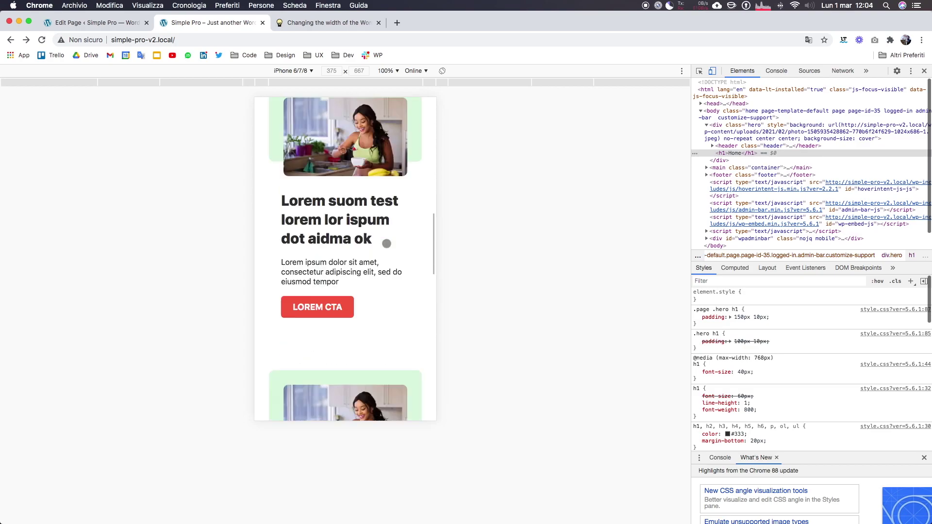
scroll(387, 244, "up", 3)
scroll(386, 243, "up", 2)
Open the Pagina di test page in the phone preview and scroll through it
left_click(339, 171)
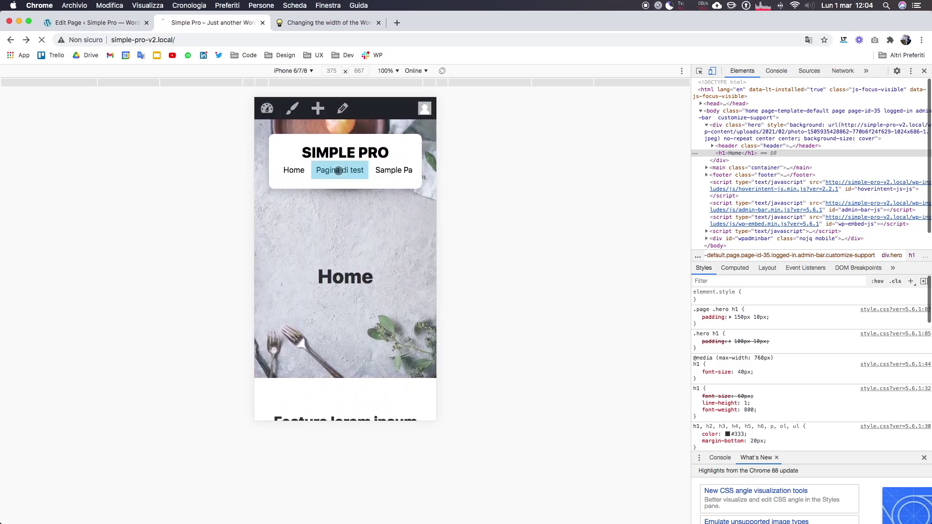
scroll(353, 229, "down", 2)
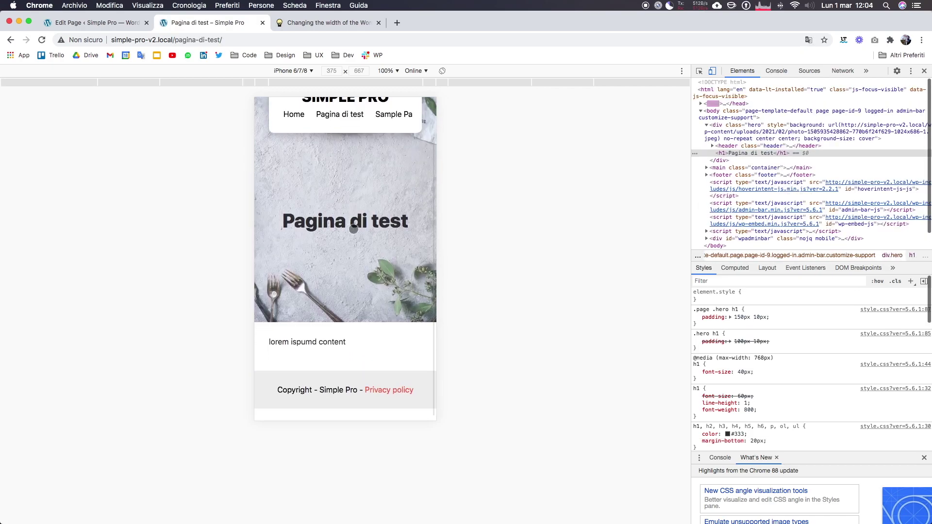
scroll(354, 229, "up", 2)
left_click_drag(334, 176, 230, 168)
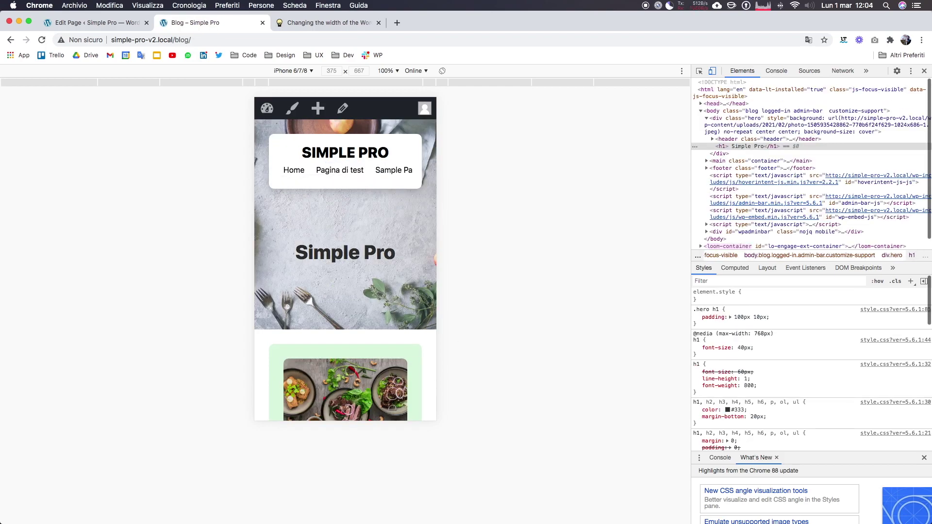
scroll(347, 369, "down", 4)
scroll(357, 369, "down", 3)
scroll(357, 368, "up", 4)
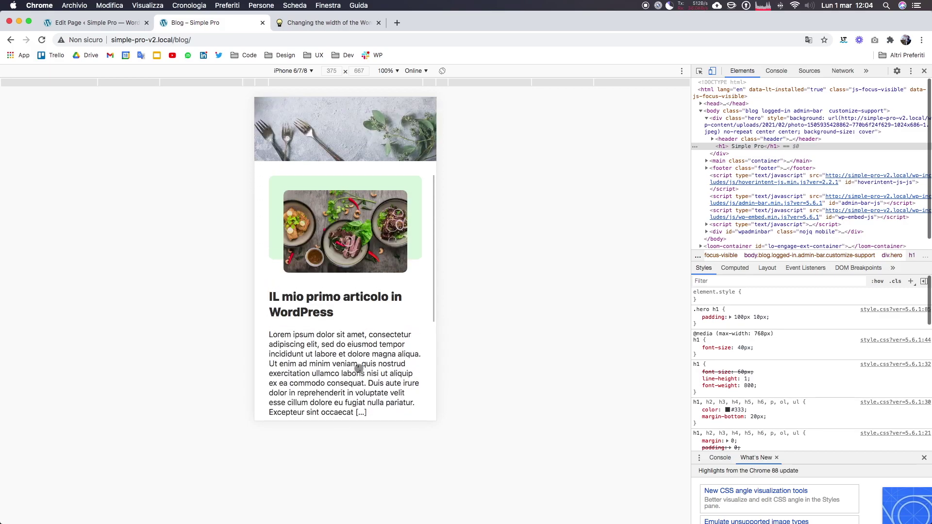
Open the post 'IL mio primo articolo in WordPress' and review its text and image panel
left_click(358, 367)
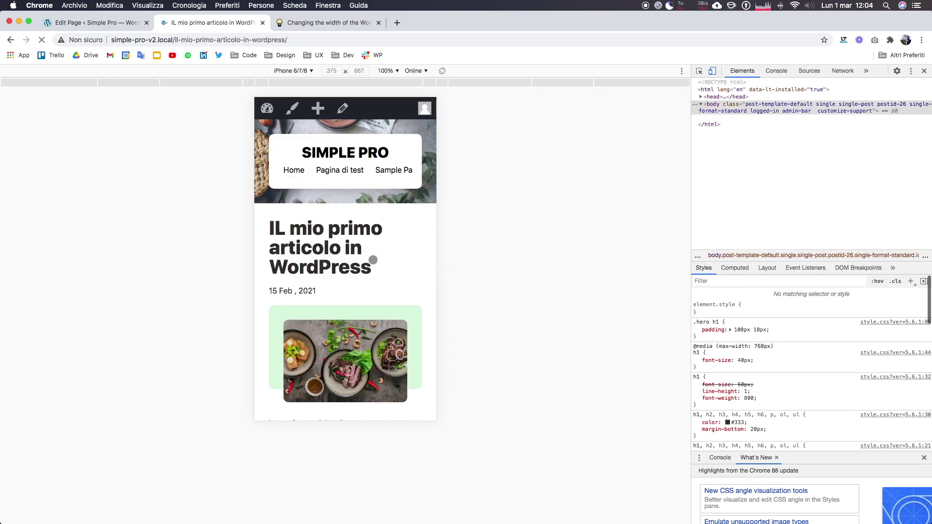
scroll(373, 259, "down", 3)
scroll(373, 260, "down", 2)
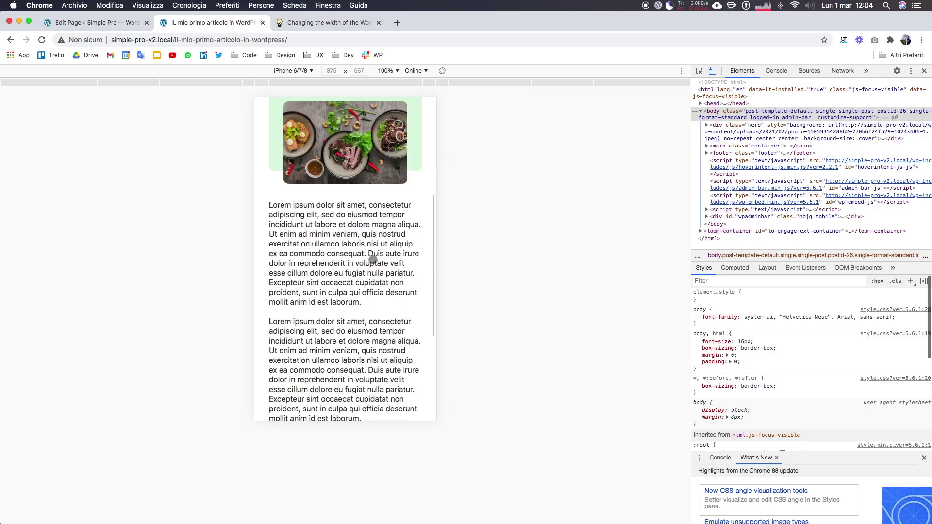
scroll(373, 259, "down", 5)
scroll(330, 257, "up", 5)
scroll(369, 257, "up", 3)
scroll(354, 354, "down", 2)
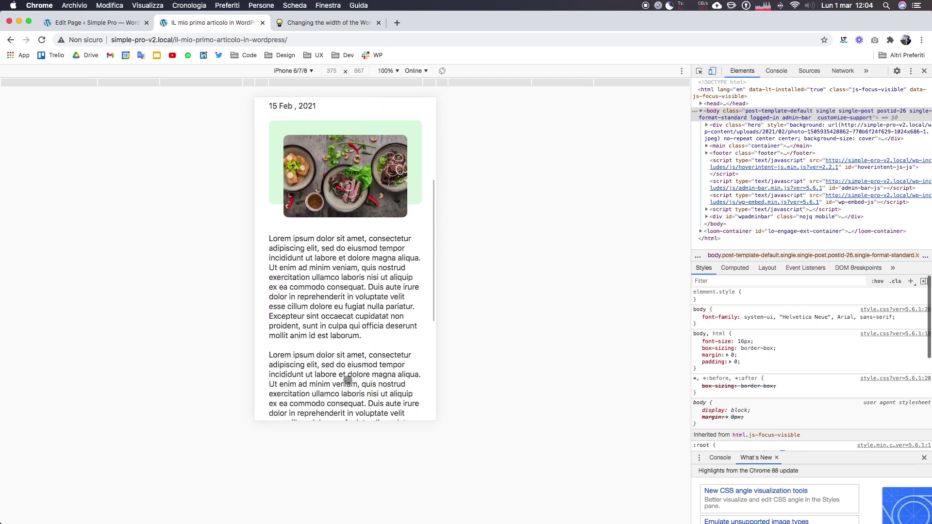
scroll(347, 380, "down", 1)
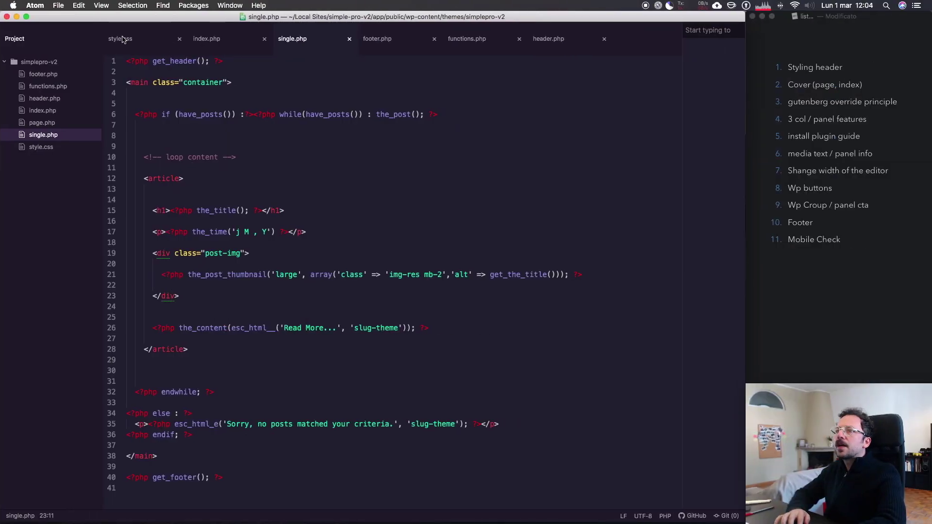
In style.css, change the paragraph line-height from 1.3 to 1.5
left_click(116, 38)
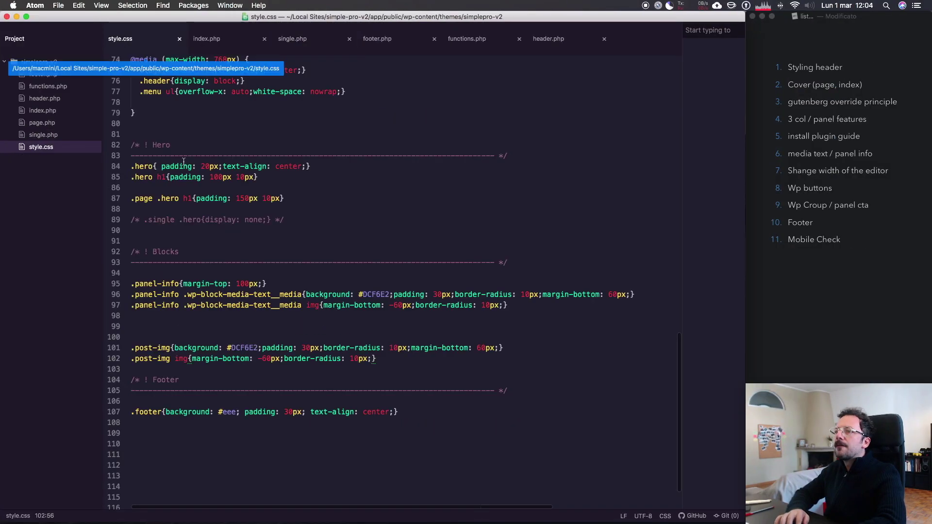
scroll(184, 162, "up", 5)
scroll(194, 219, "up", 10)
scroll(210, 307, "down", 5)
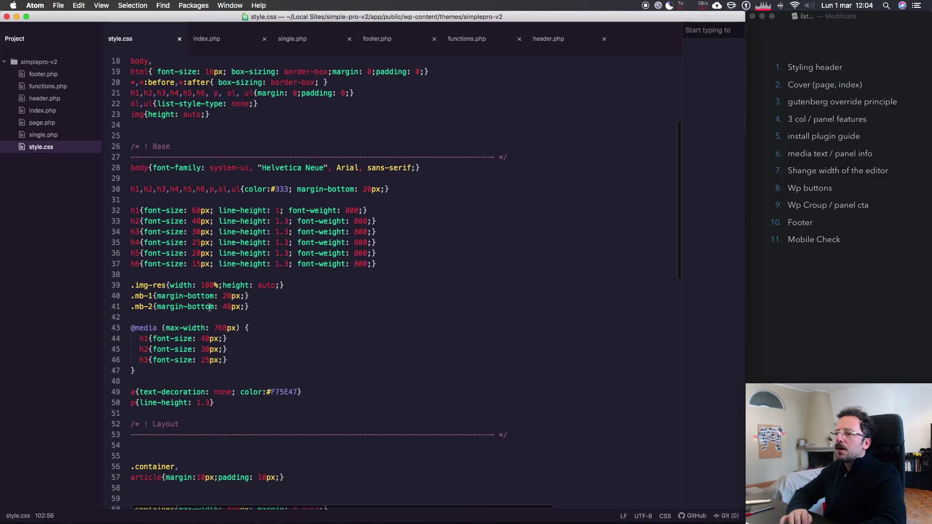
scroll(209, 306, "down", 1)
left_click(210, 387)
key("BackSpace")
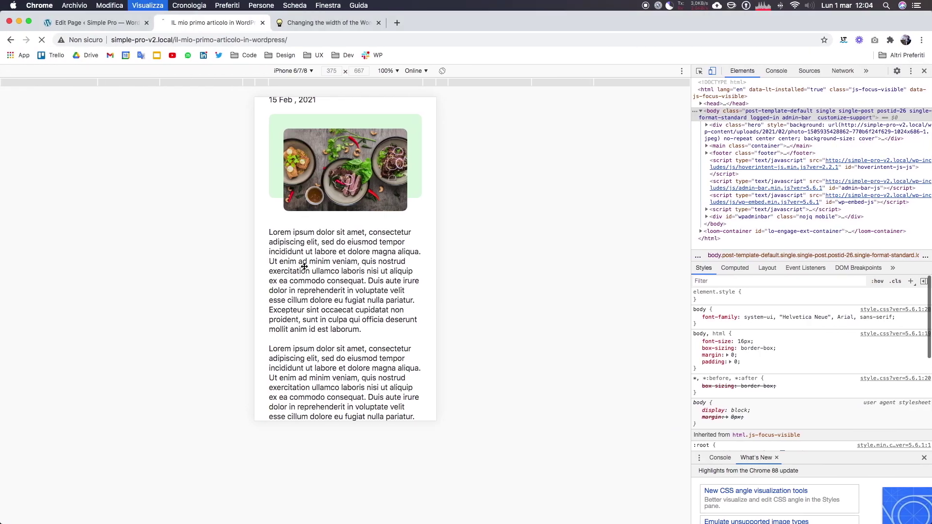
scroll(303, 266, "down", 3)
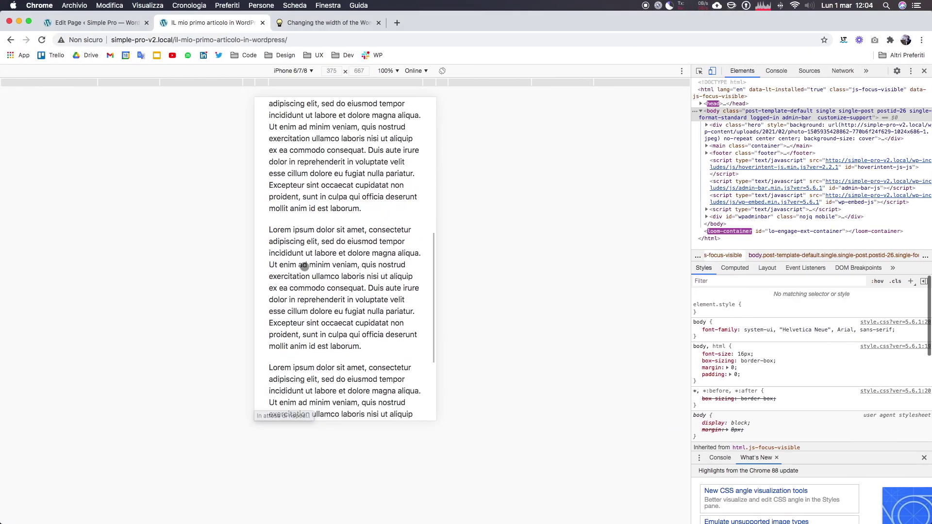
scroll(304, 266, "up", 1)
scroll(304, 266, "up", 3)
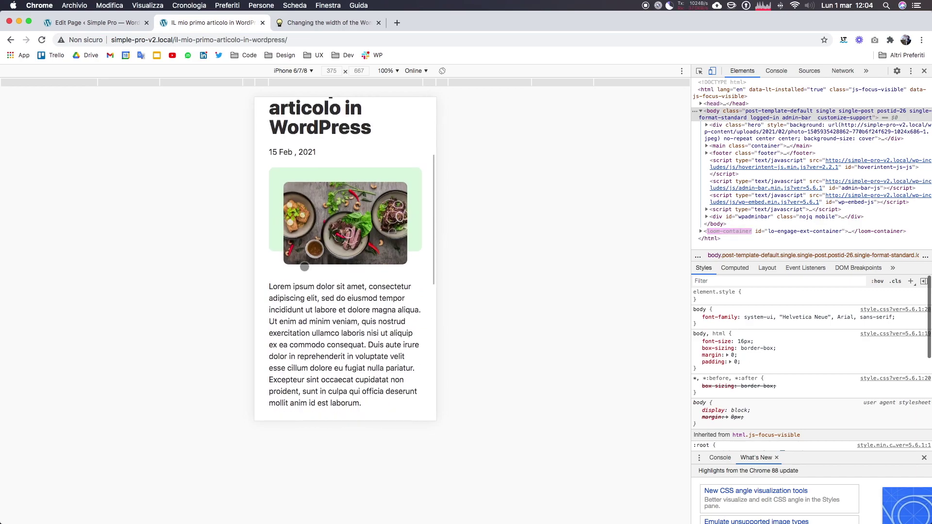
Inspect a post paragraph in Chrome DevTools to check its applied line height
left_click(702, 72)
left_click(333, 355)
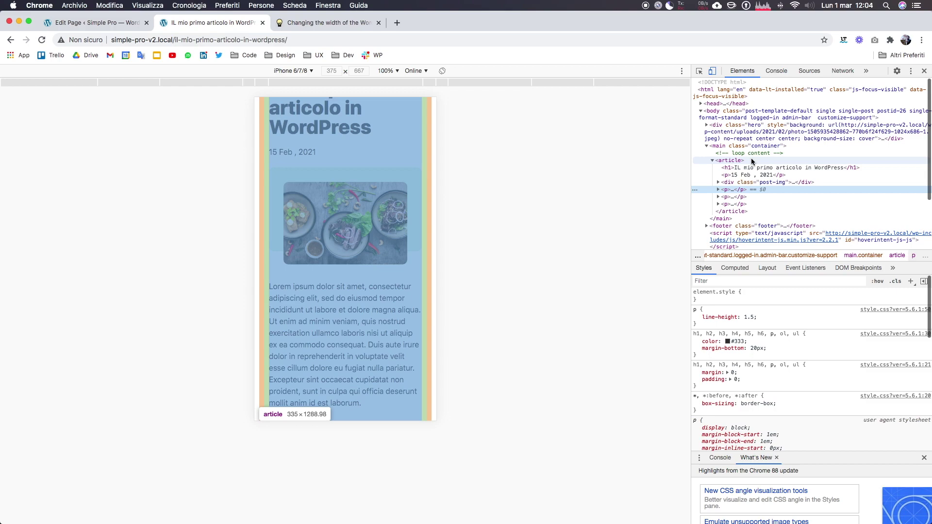
key("ctrl+Right")
Add a .single p rule with font-size: 18px, save, and reload the post preview
scroll(382, 339, "down", 5)
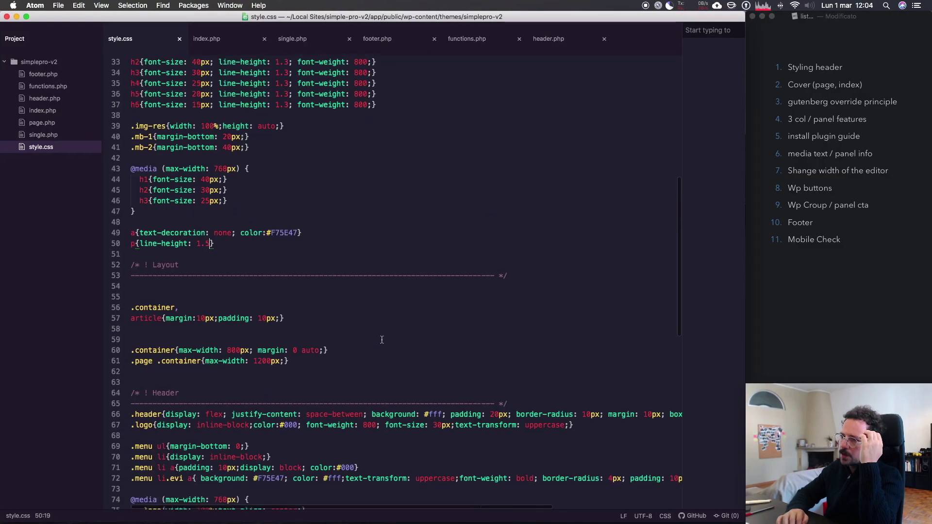
left_click(221, 234)
key("Return")
key("Return")
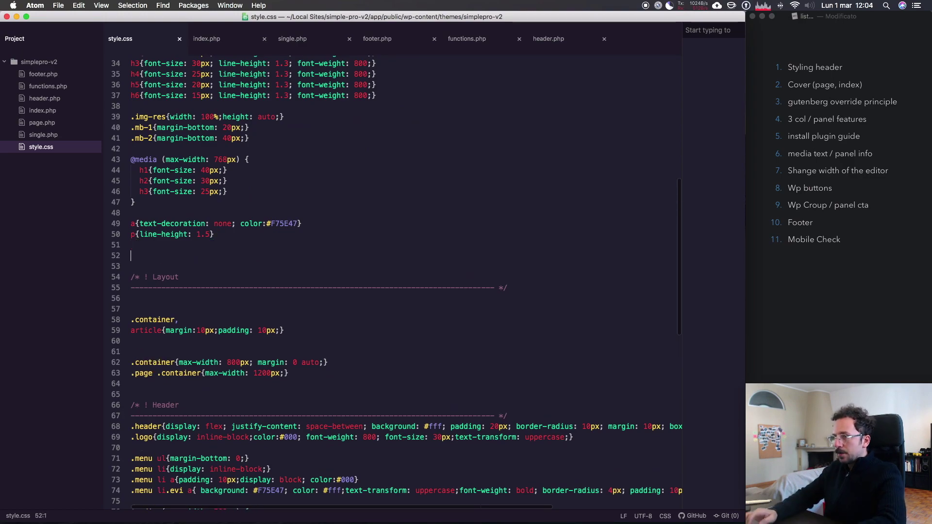
type(".single")
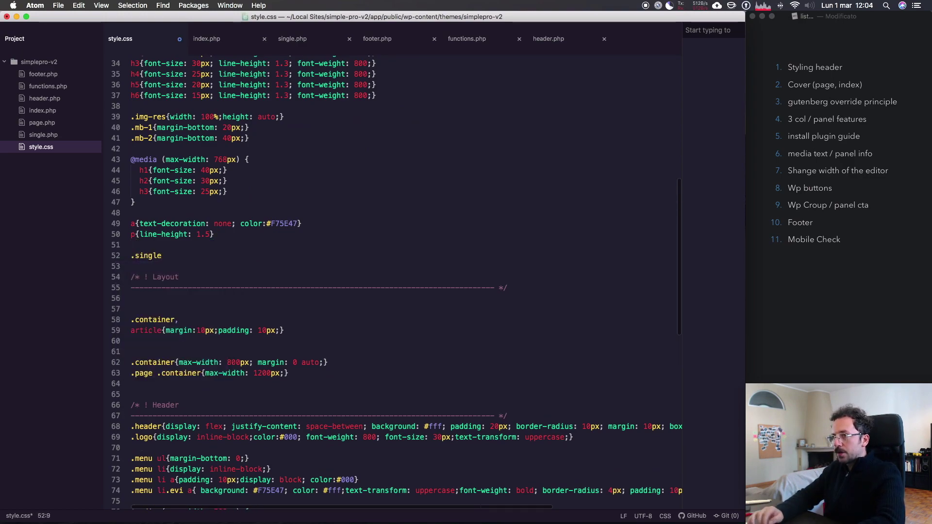
type(" p{fz")
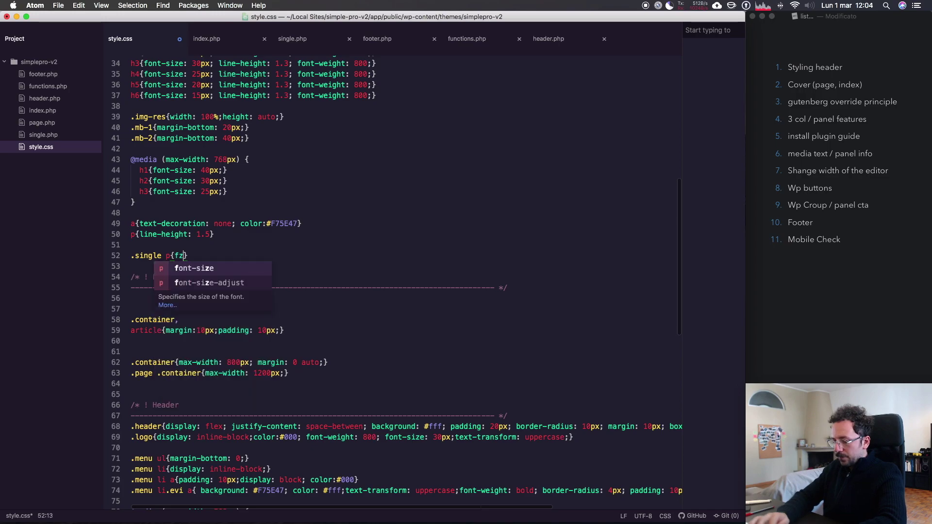
type("18")
key("Tab")
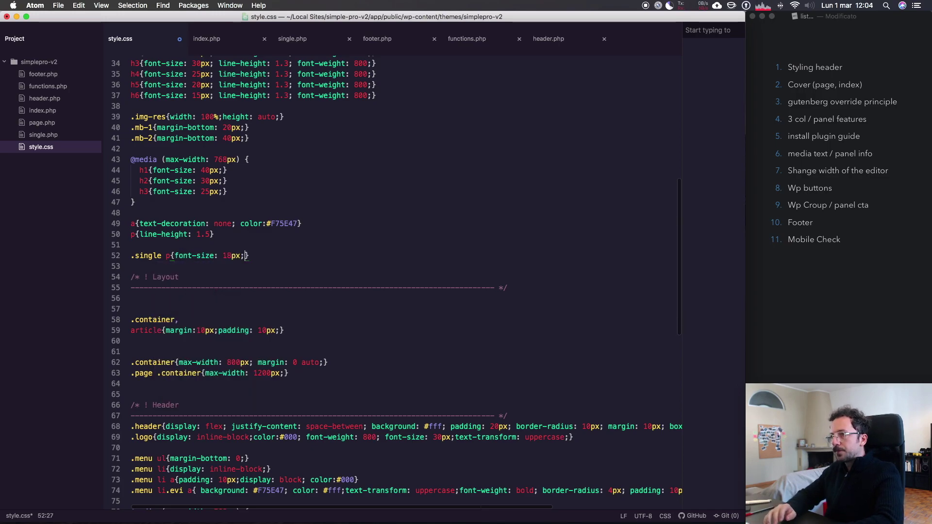
key("super+s")
key("super+Tab")
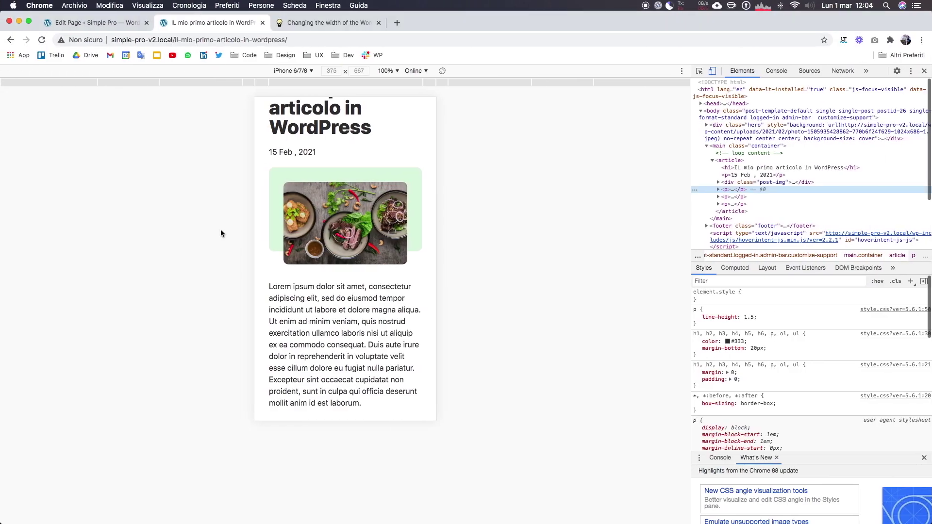
key("super+r")
scroll(311, 223, "down", 5)
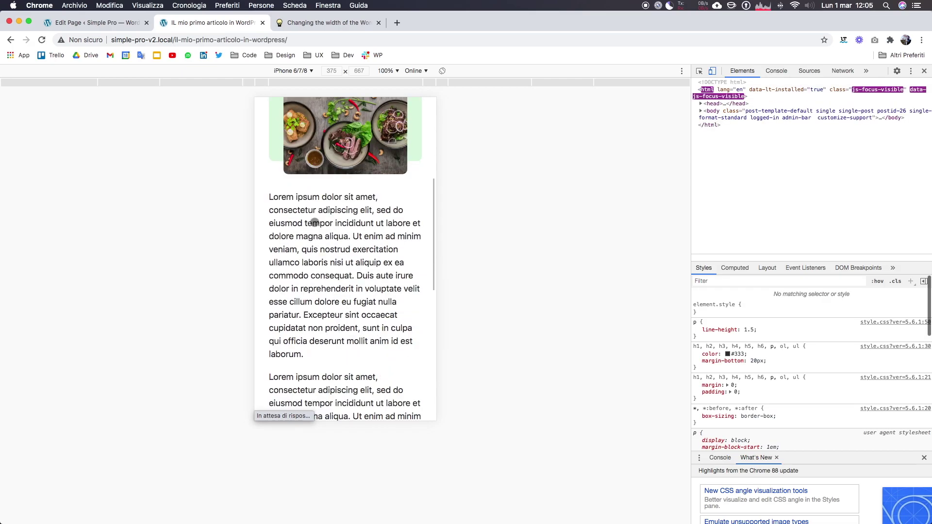
scroll(315, 223, "up", 2)
Give .single p a line-height of 1.7, then reload and scroll the post to check spacing
key("super+Tab")
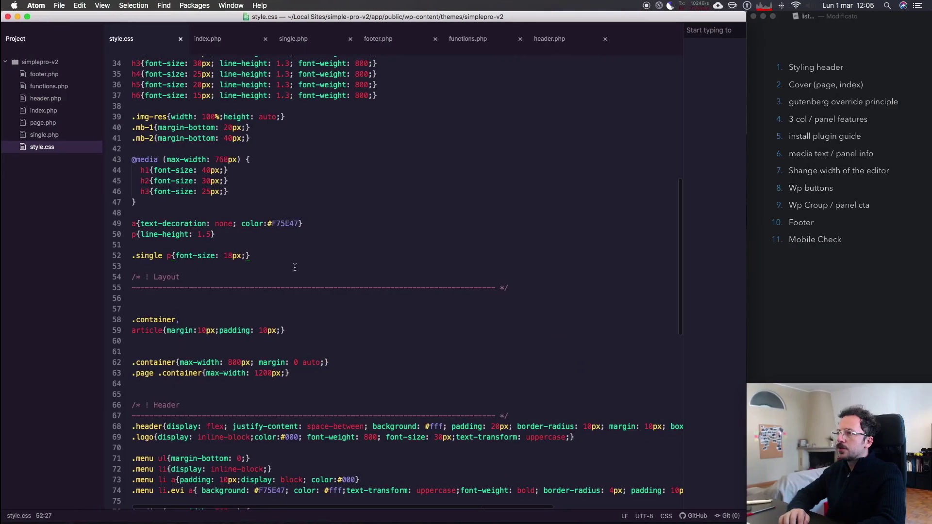
left_click_drag(210, 234, 140, 234)
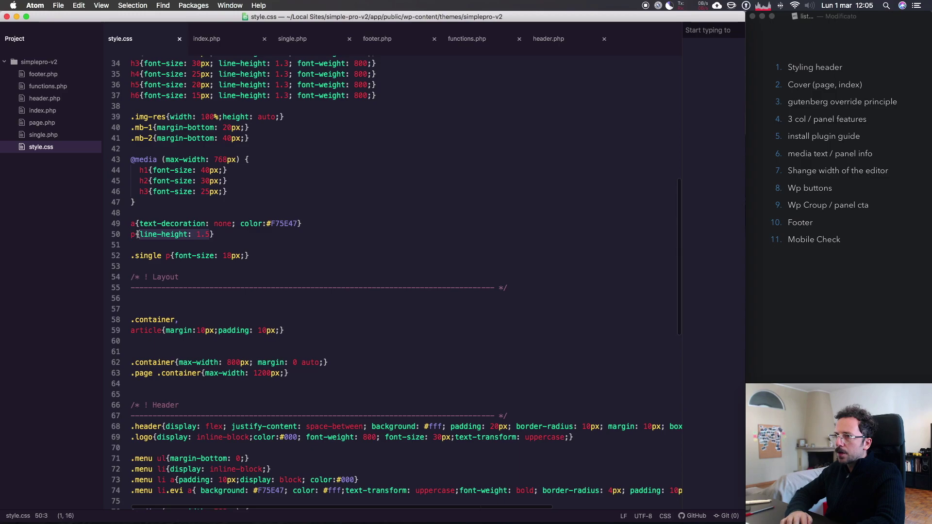
key("super+c")
left_click(244, 255)
key("super+v")
key("BackSpace")
type("7")
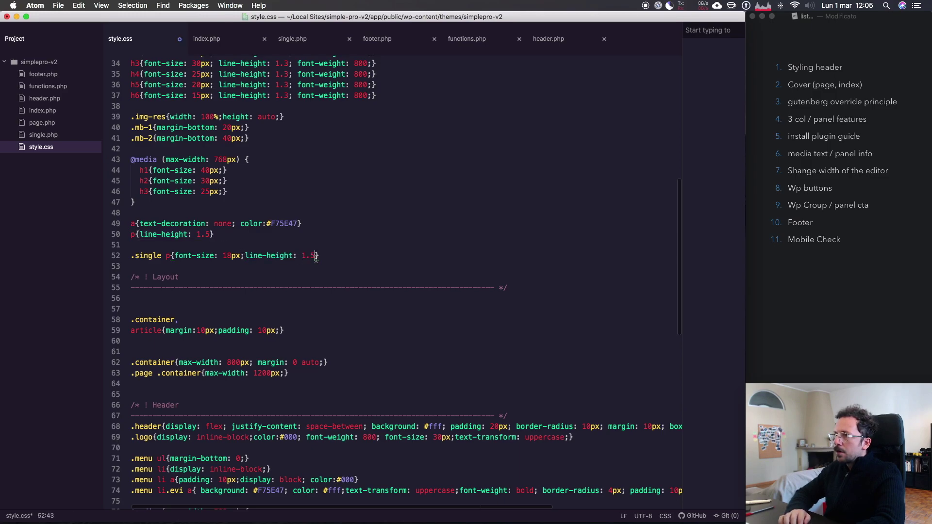
key("super+Tab")
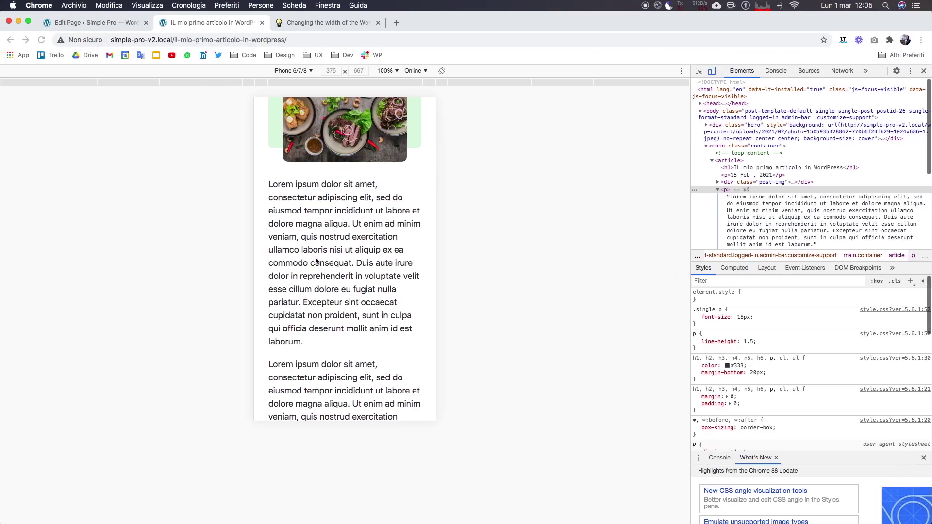
key("super+r")
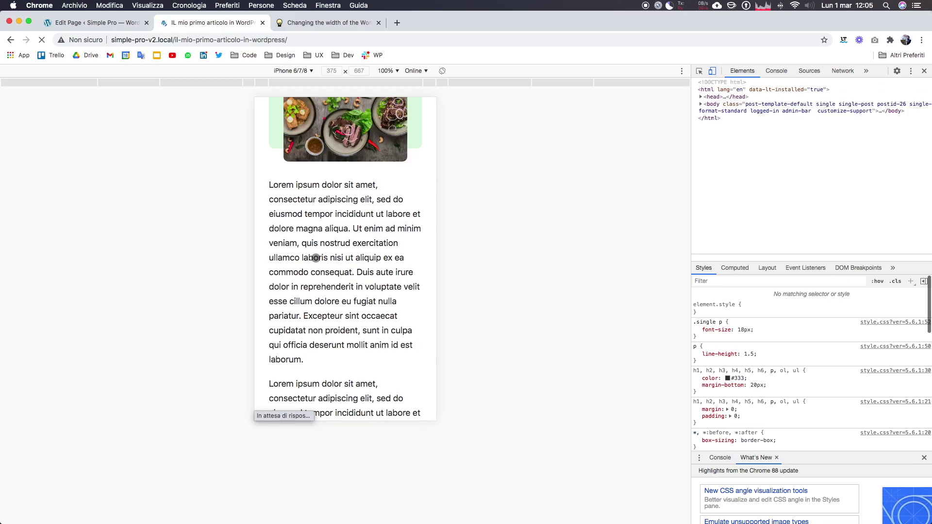
scroll(316, 258, "down", 3)
scroll(315, 258, "down", 3)
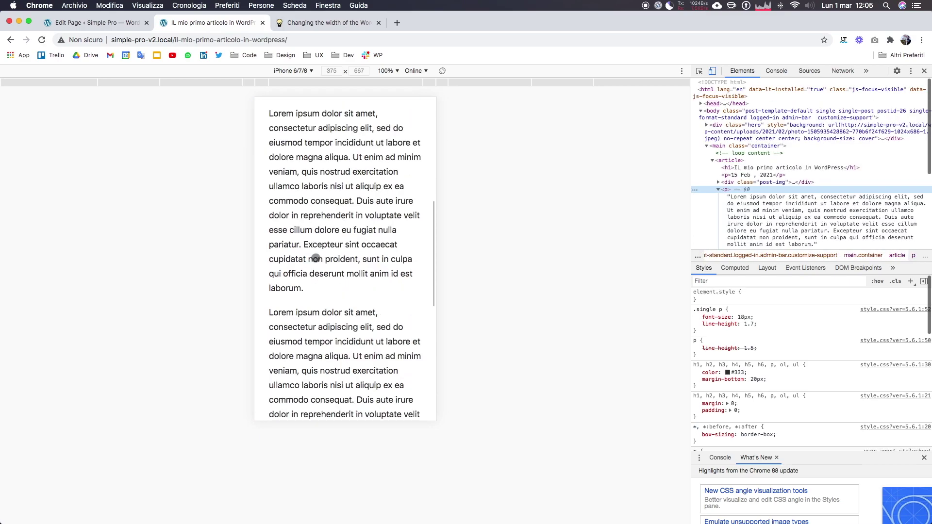
scroll(316, 258, "down", 3)
scroll(316, 258, "down", 3)
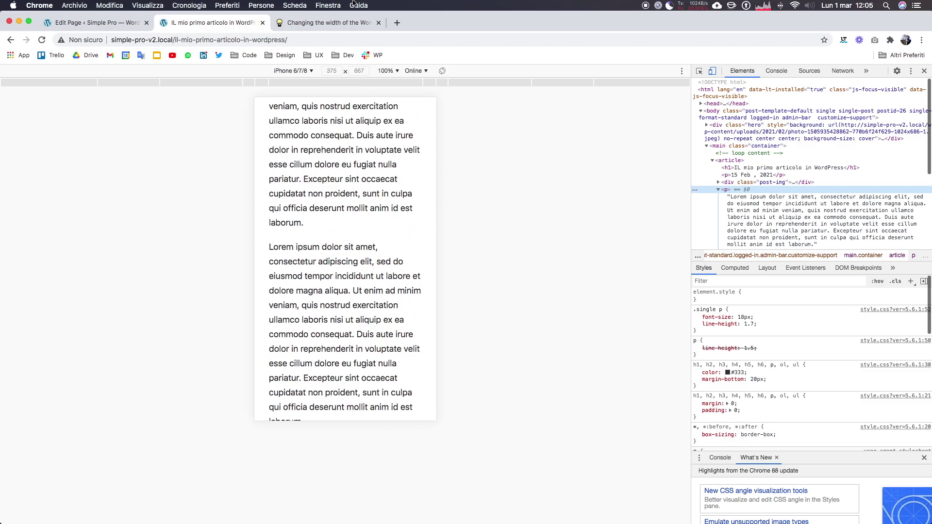
scroll(425, 219, "up", 15)
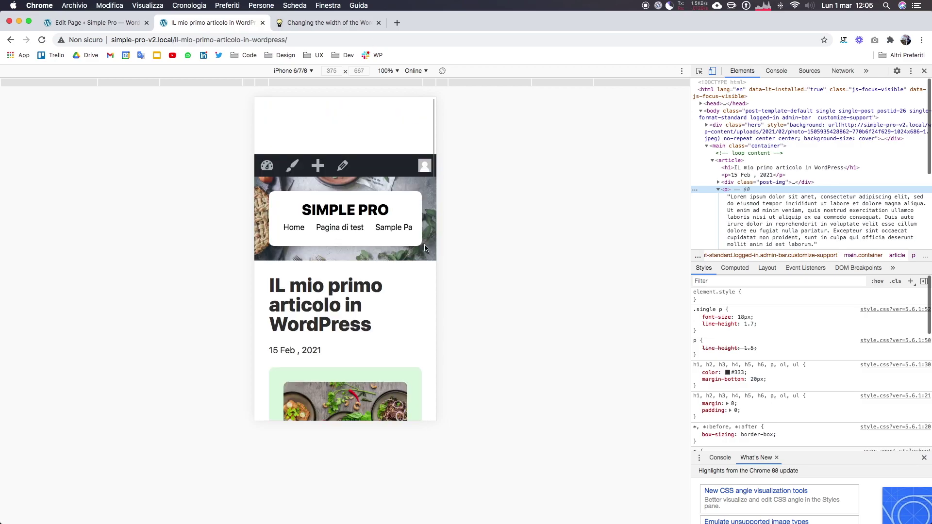
Turn off the device toolbar, scroll the full-width post, then load the home page via the SIMPLE PRO logo
left_click(712, 71)
scroll(534, 308, "down", 5)
scroll(534, 308, "down", 10)
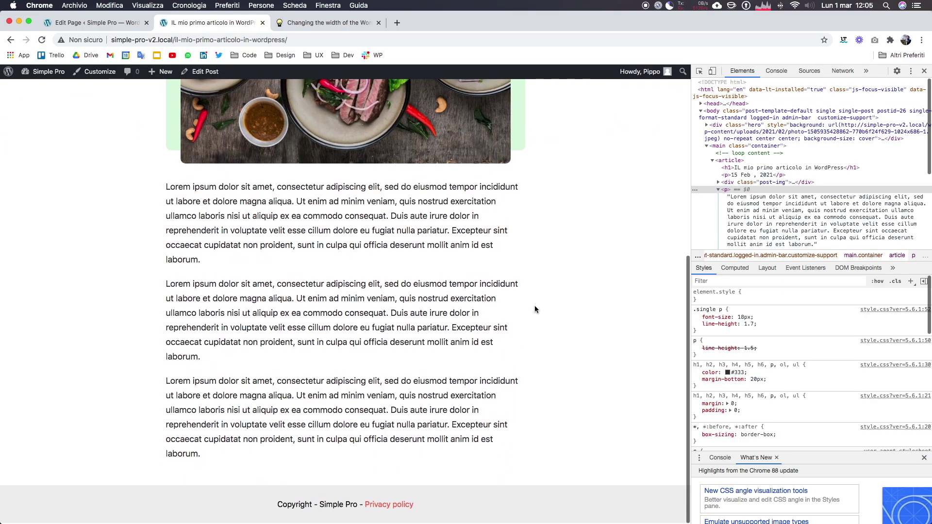
scroll(534, 308, "up", 15)
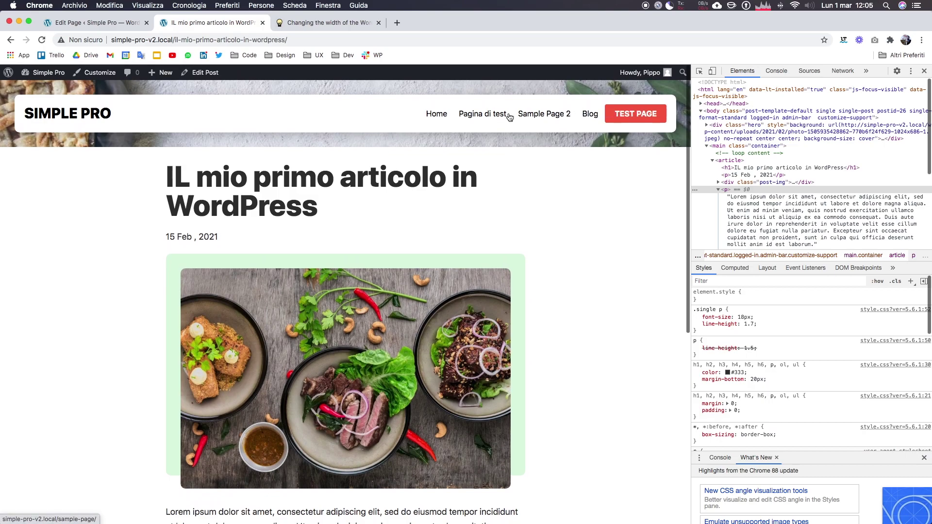
left_click(85, 118)
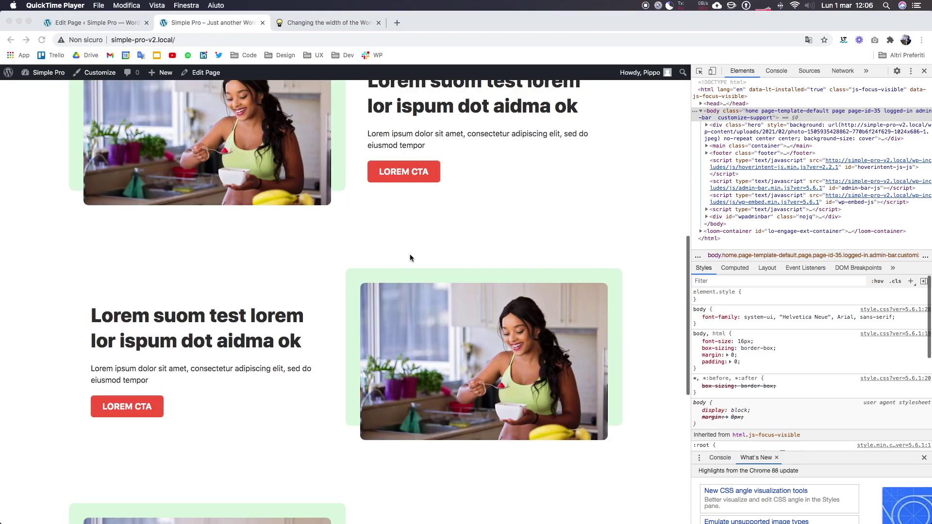
scroll(410, 254, "up", 15)
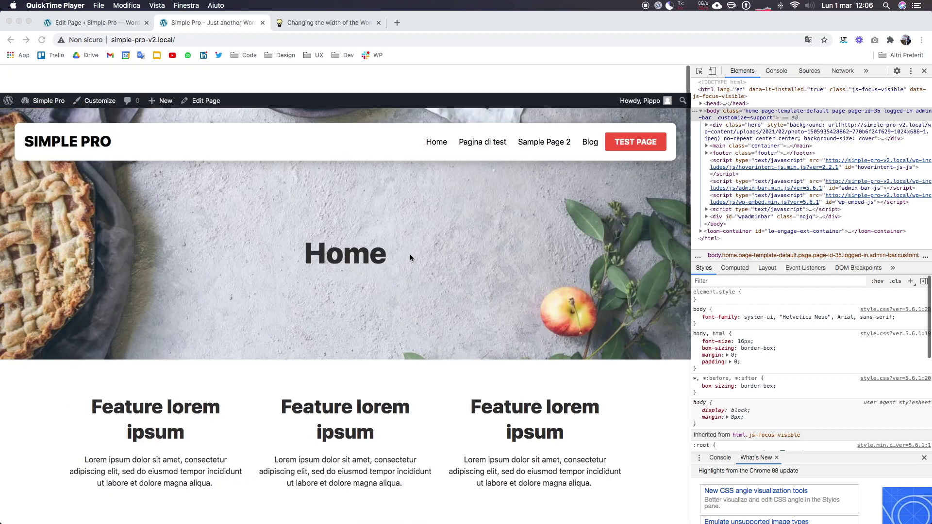